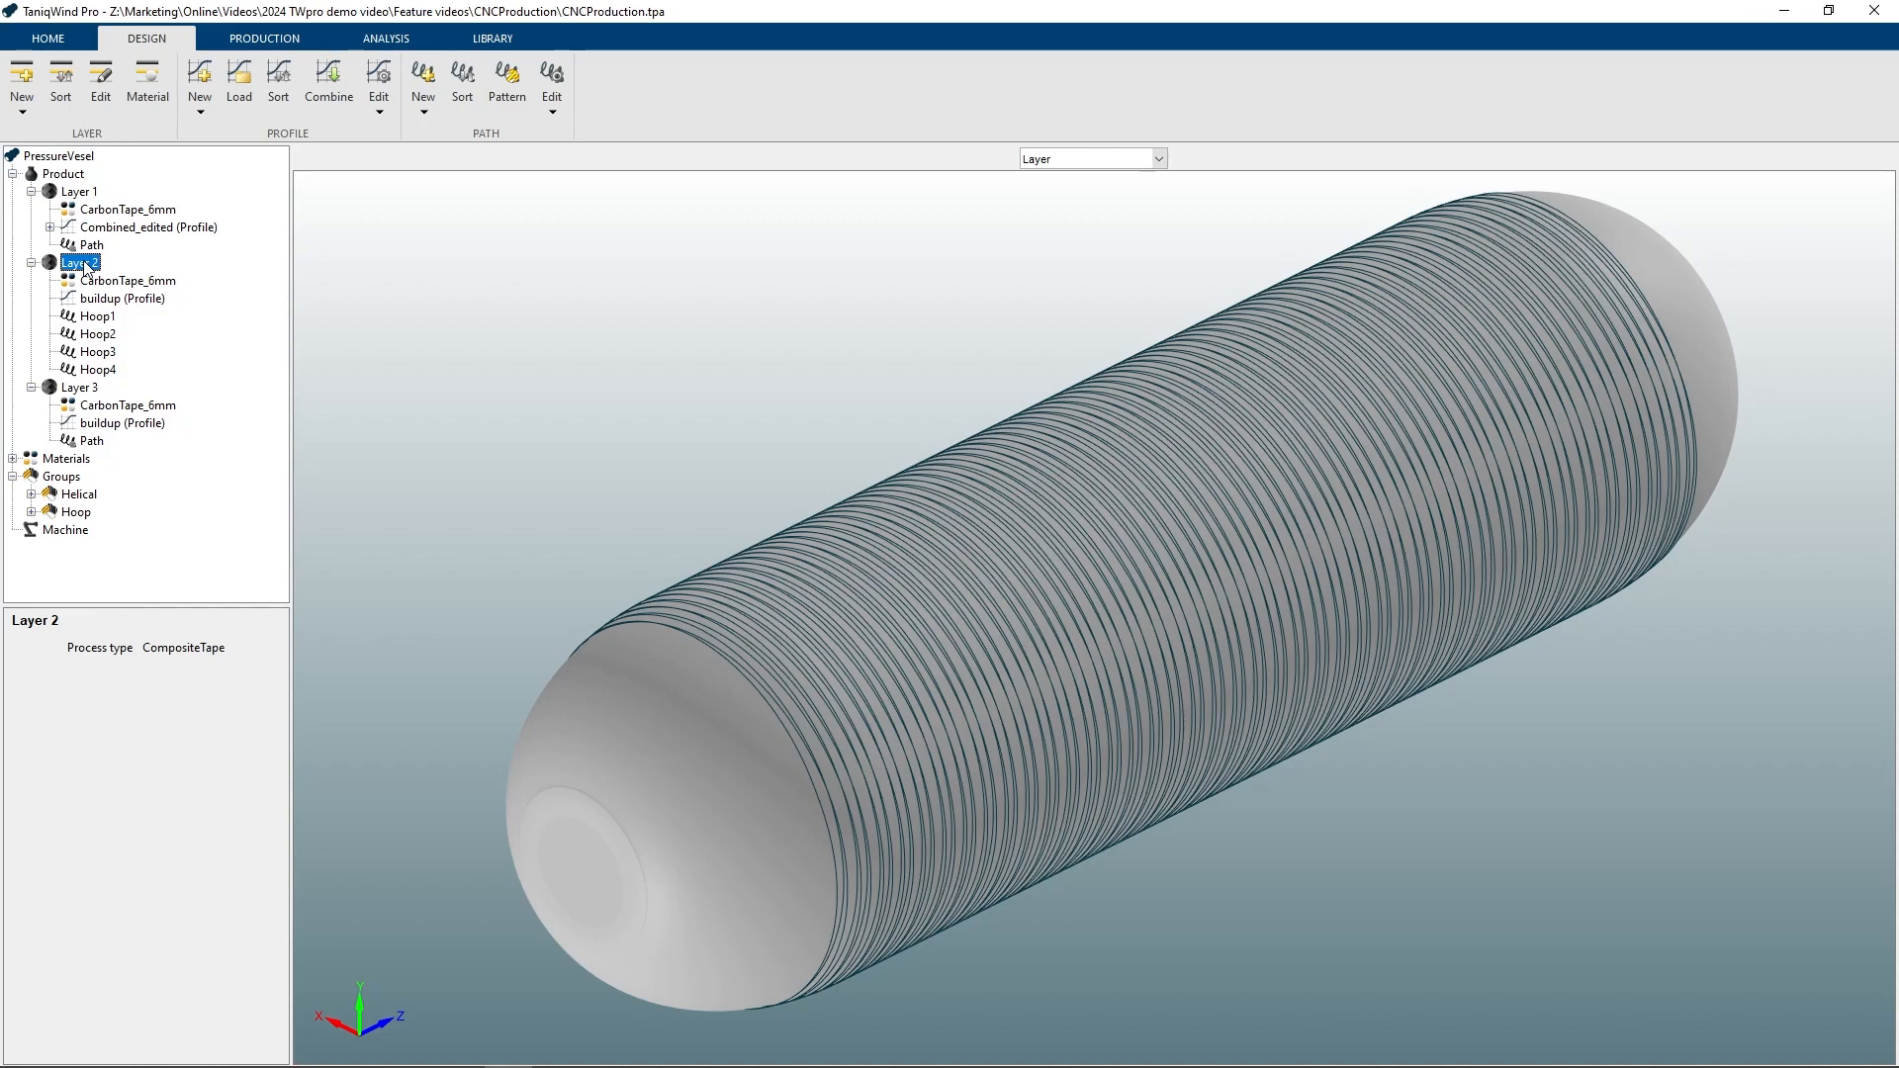
Look over Layer 3's winding pattern and the layers contained in the Helical and Hoop groups
click(86, 392)
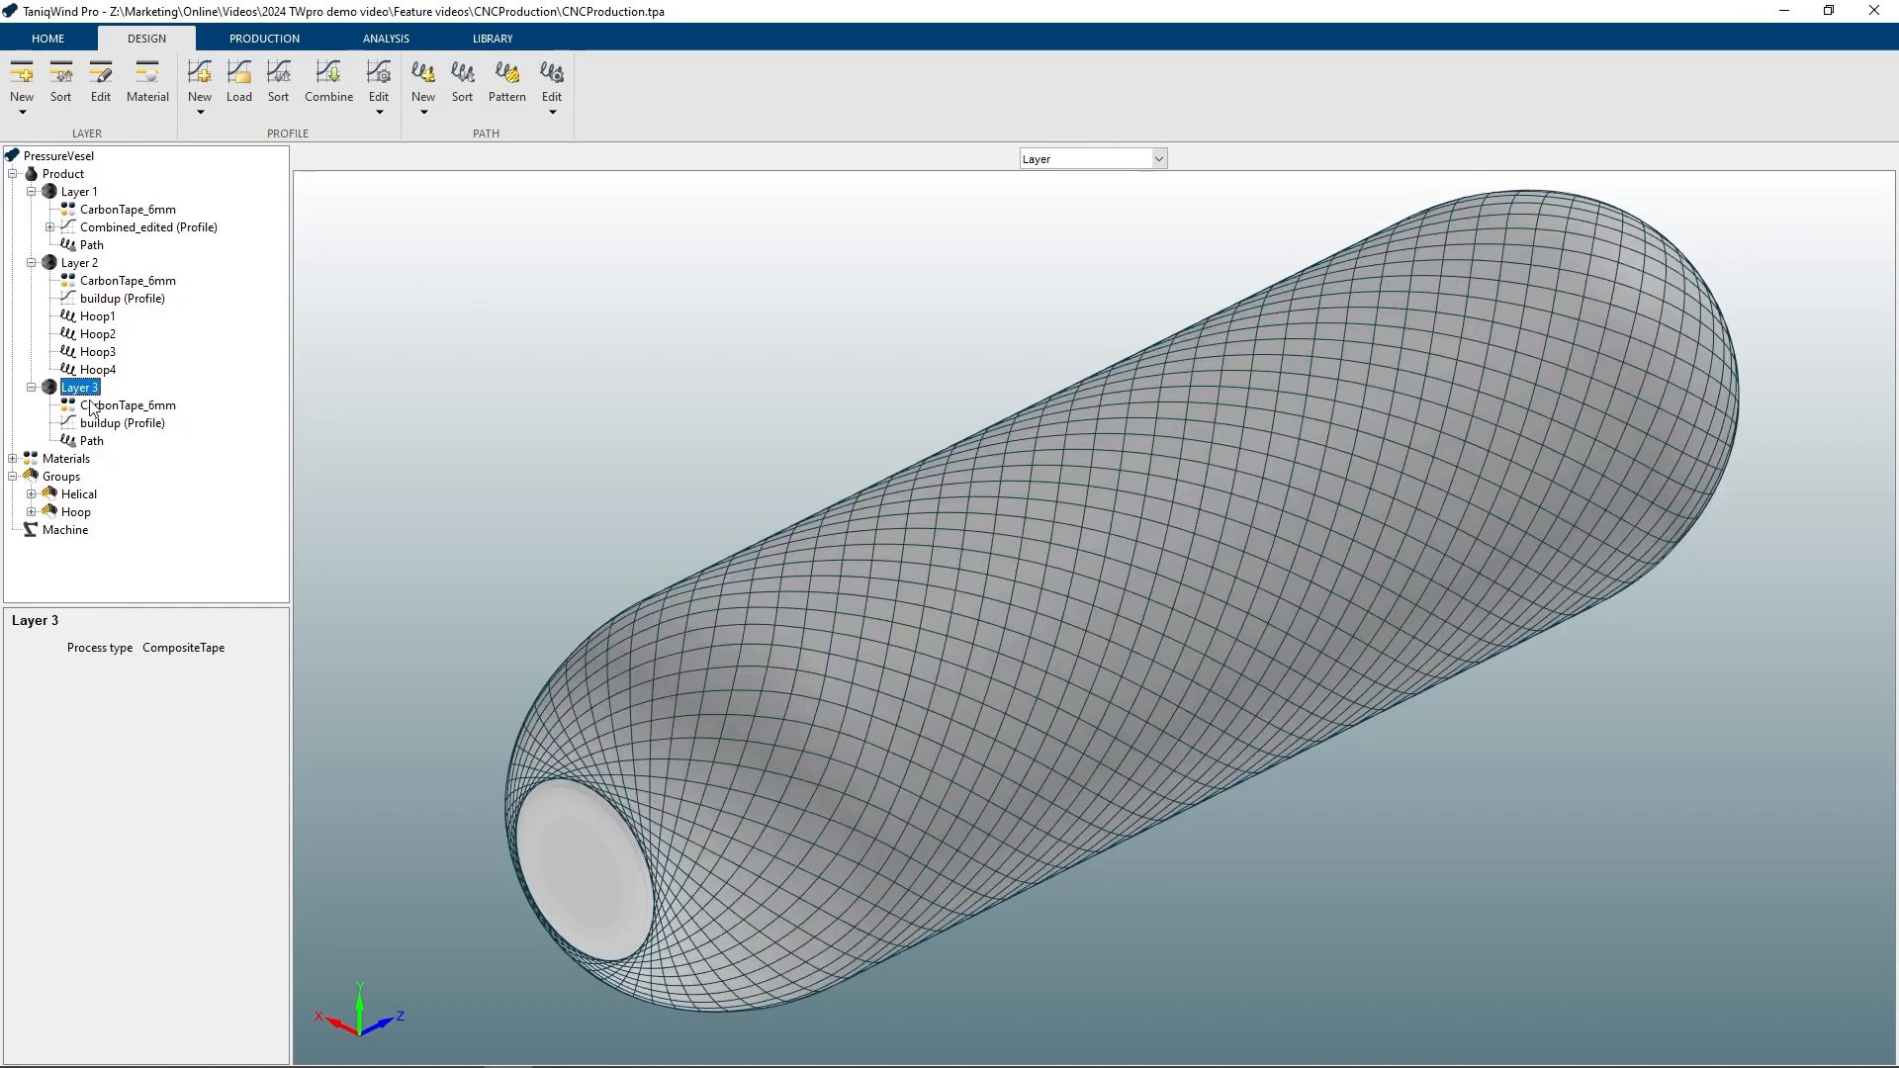
double_click(83, 497)
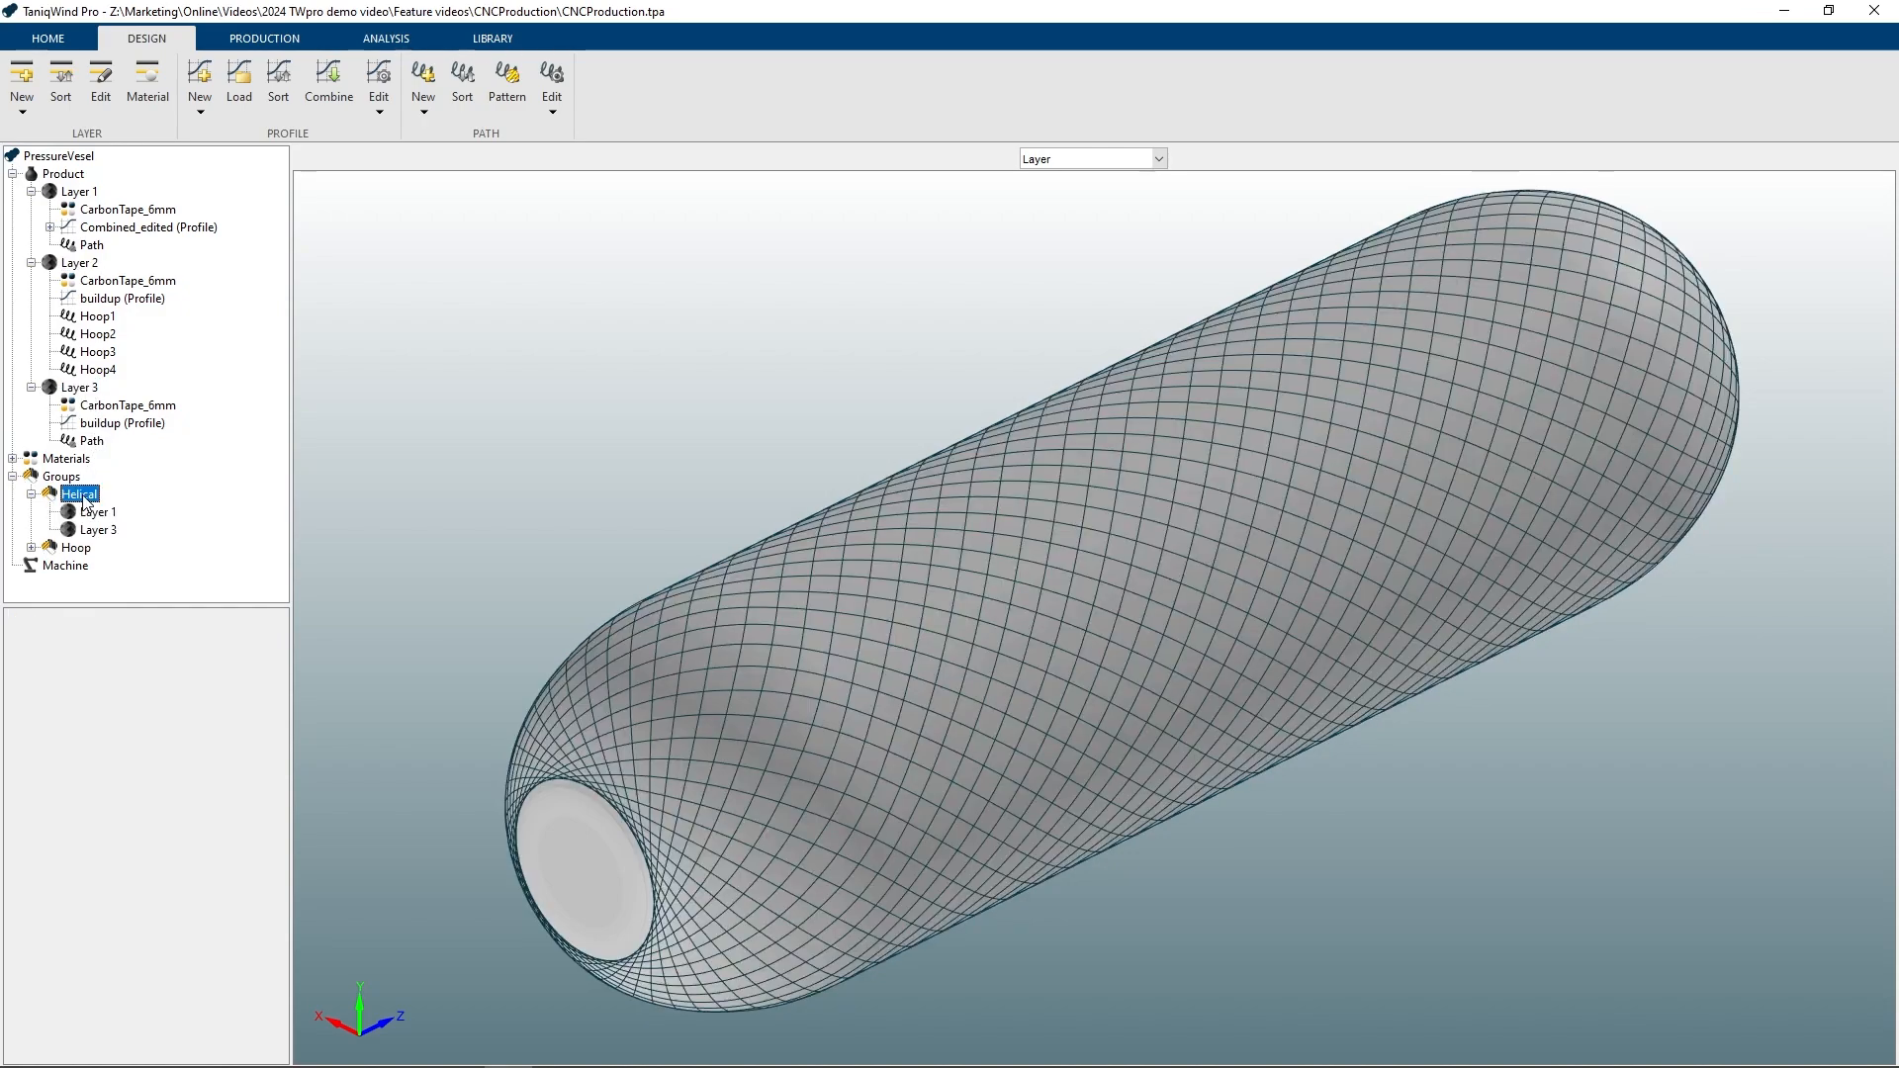
double_click(84, 497)
double_click(79, 513)
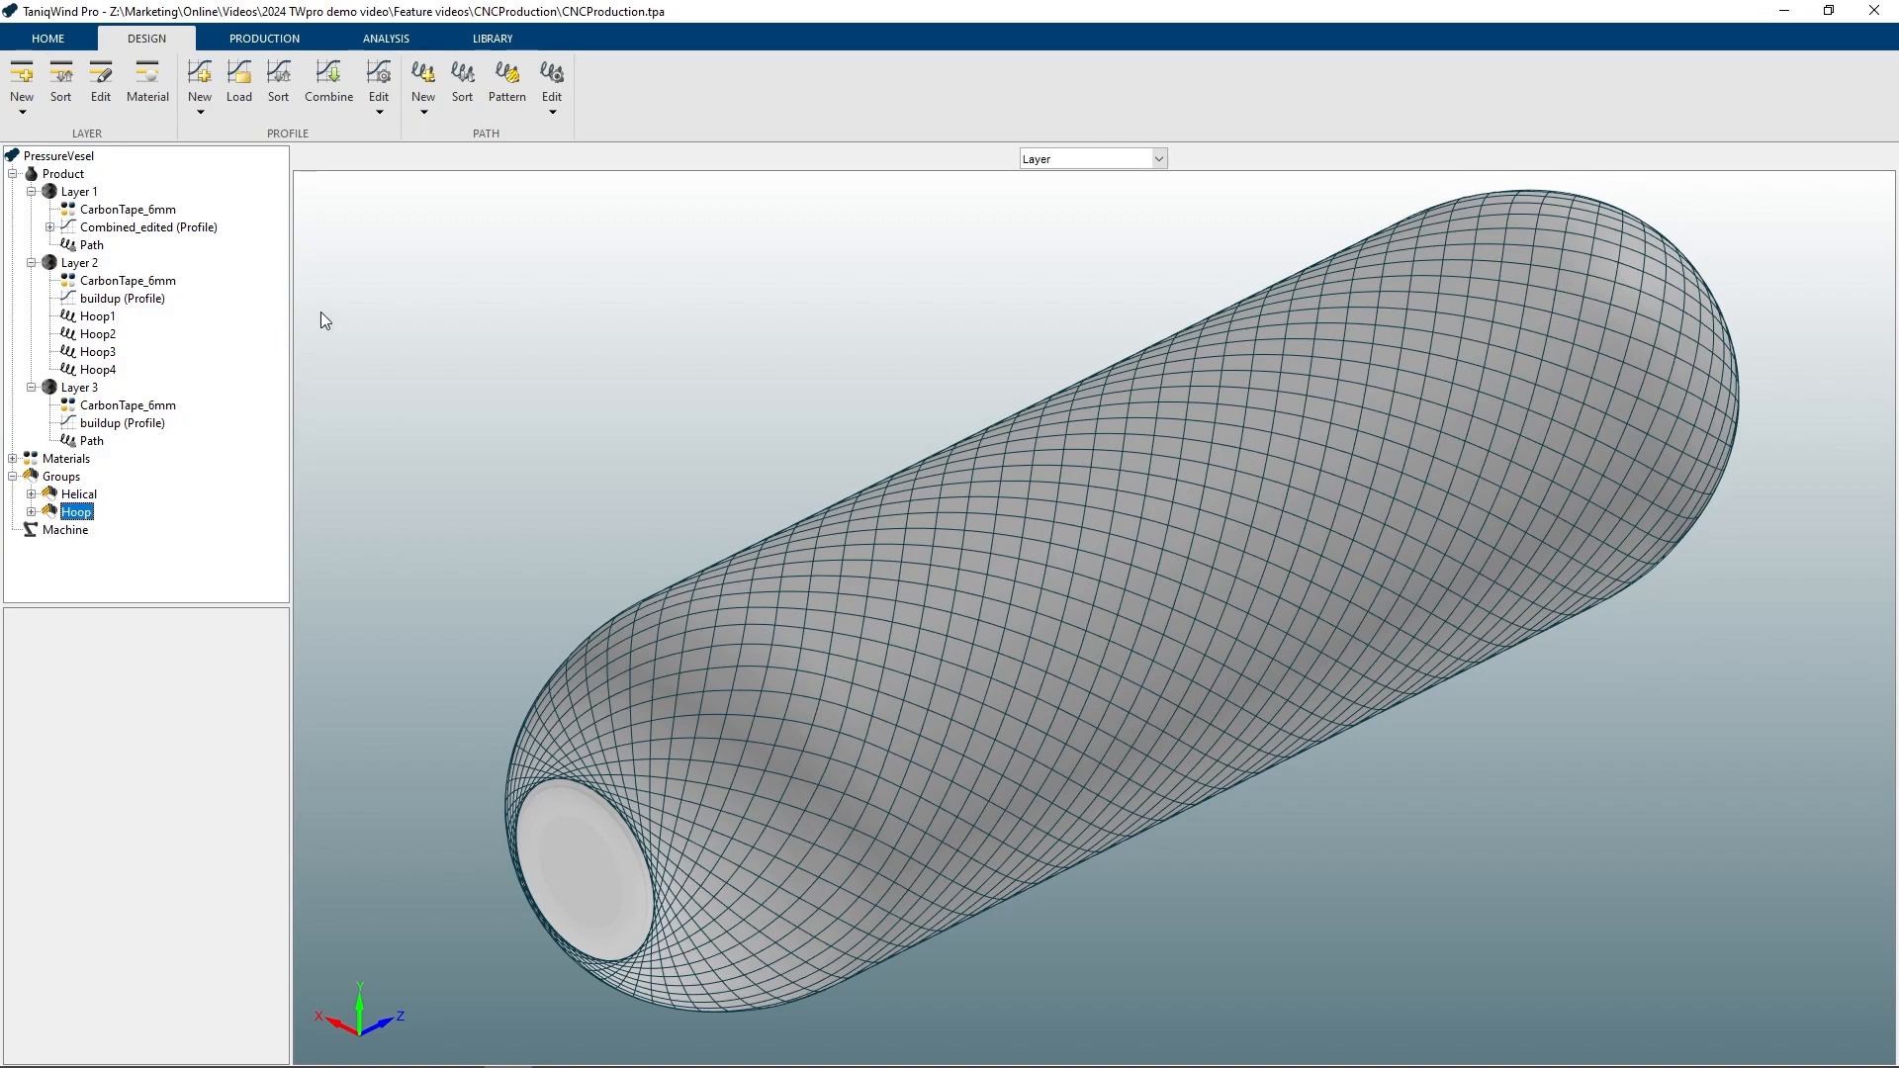
Assign the Cnc_2AxisEye CNC machine to the pressure vessel project for production
click(253, 41)
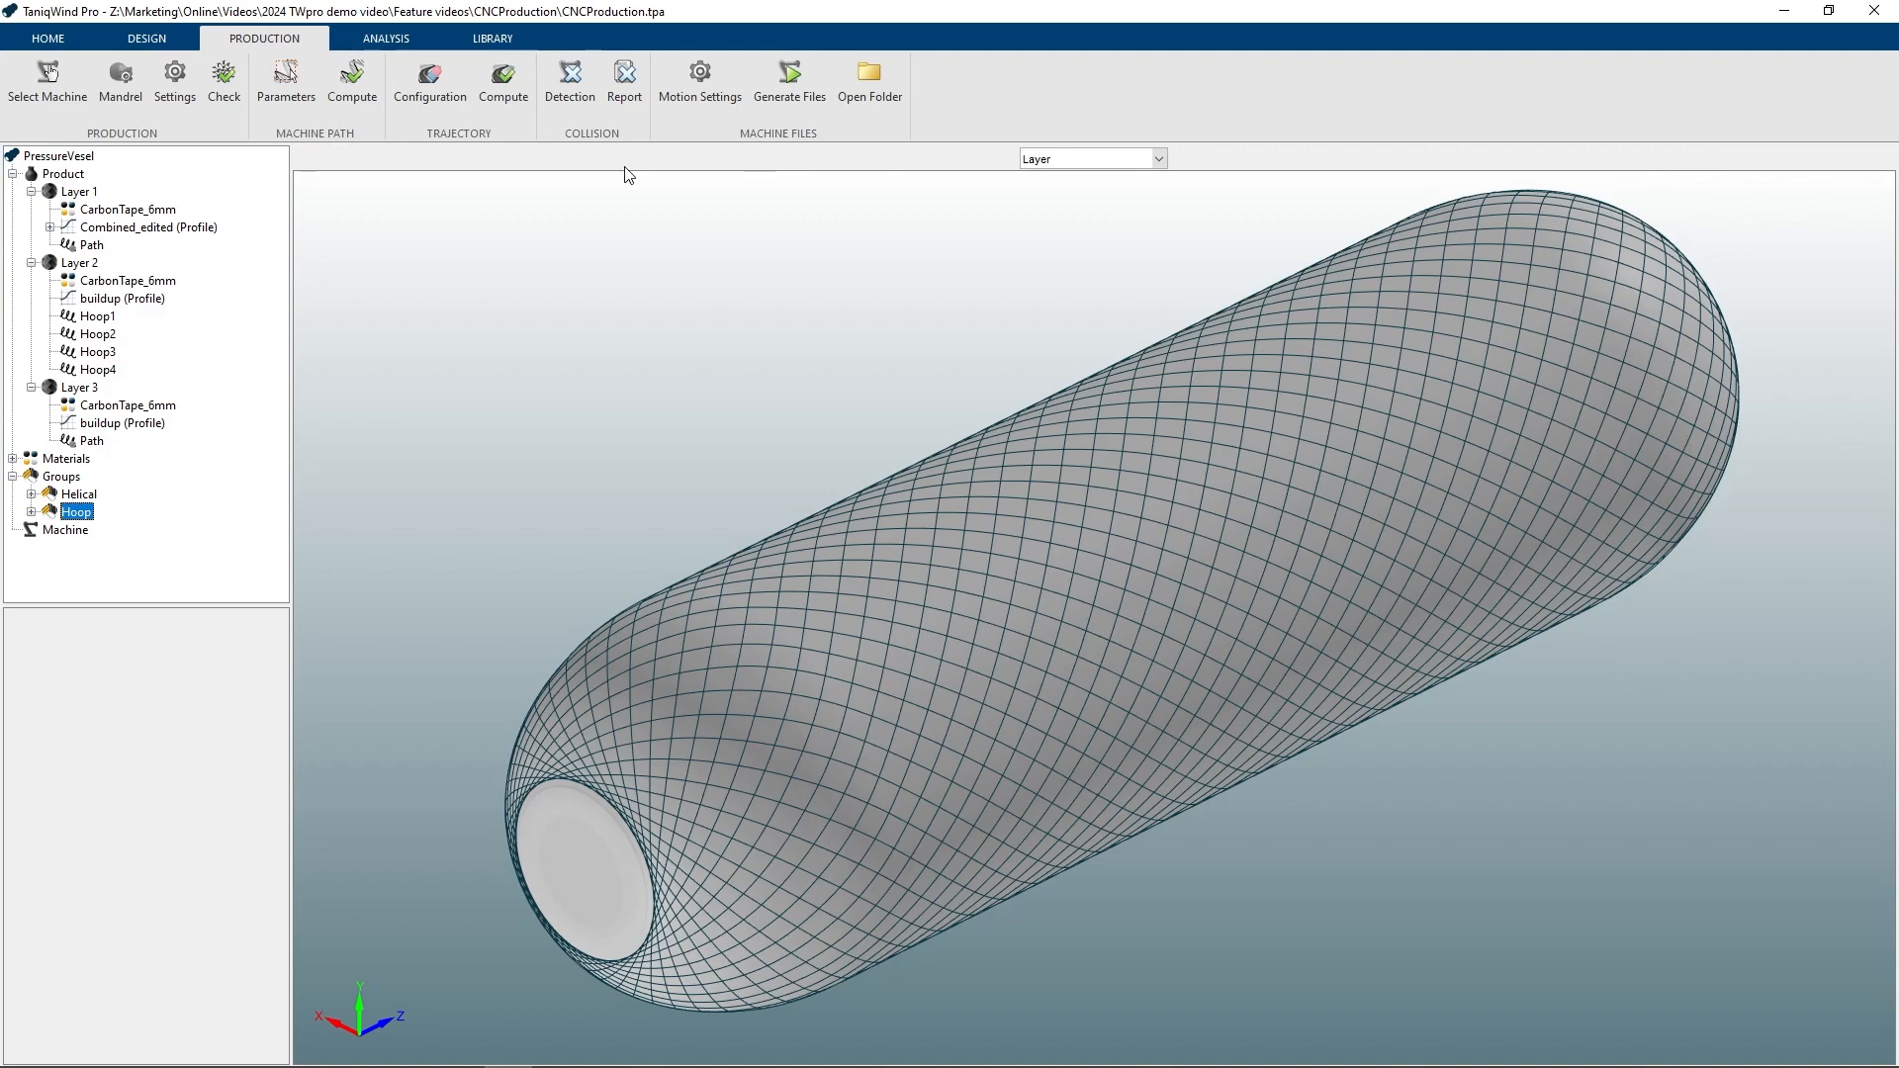
click(62, 83)
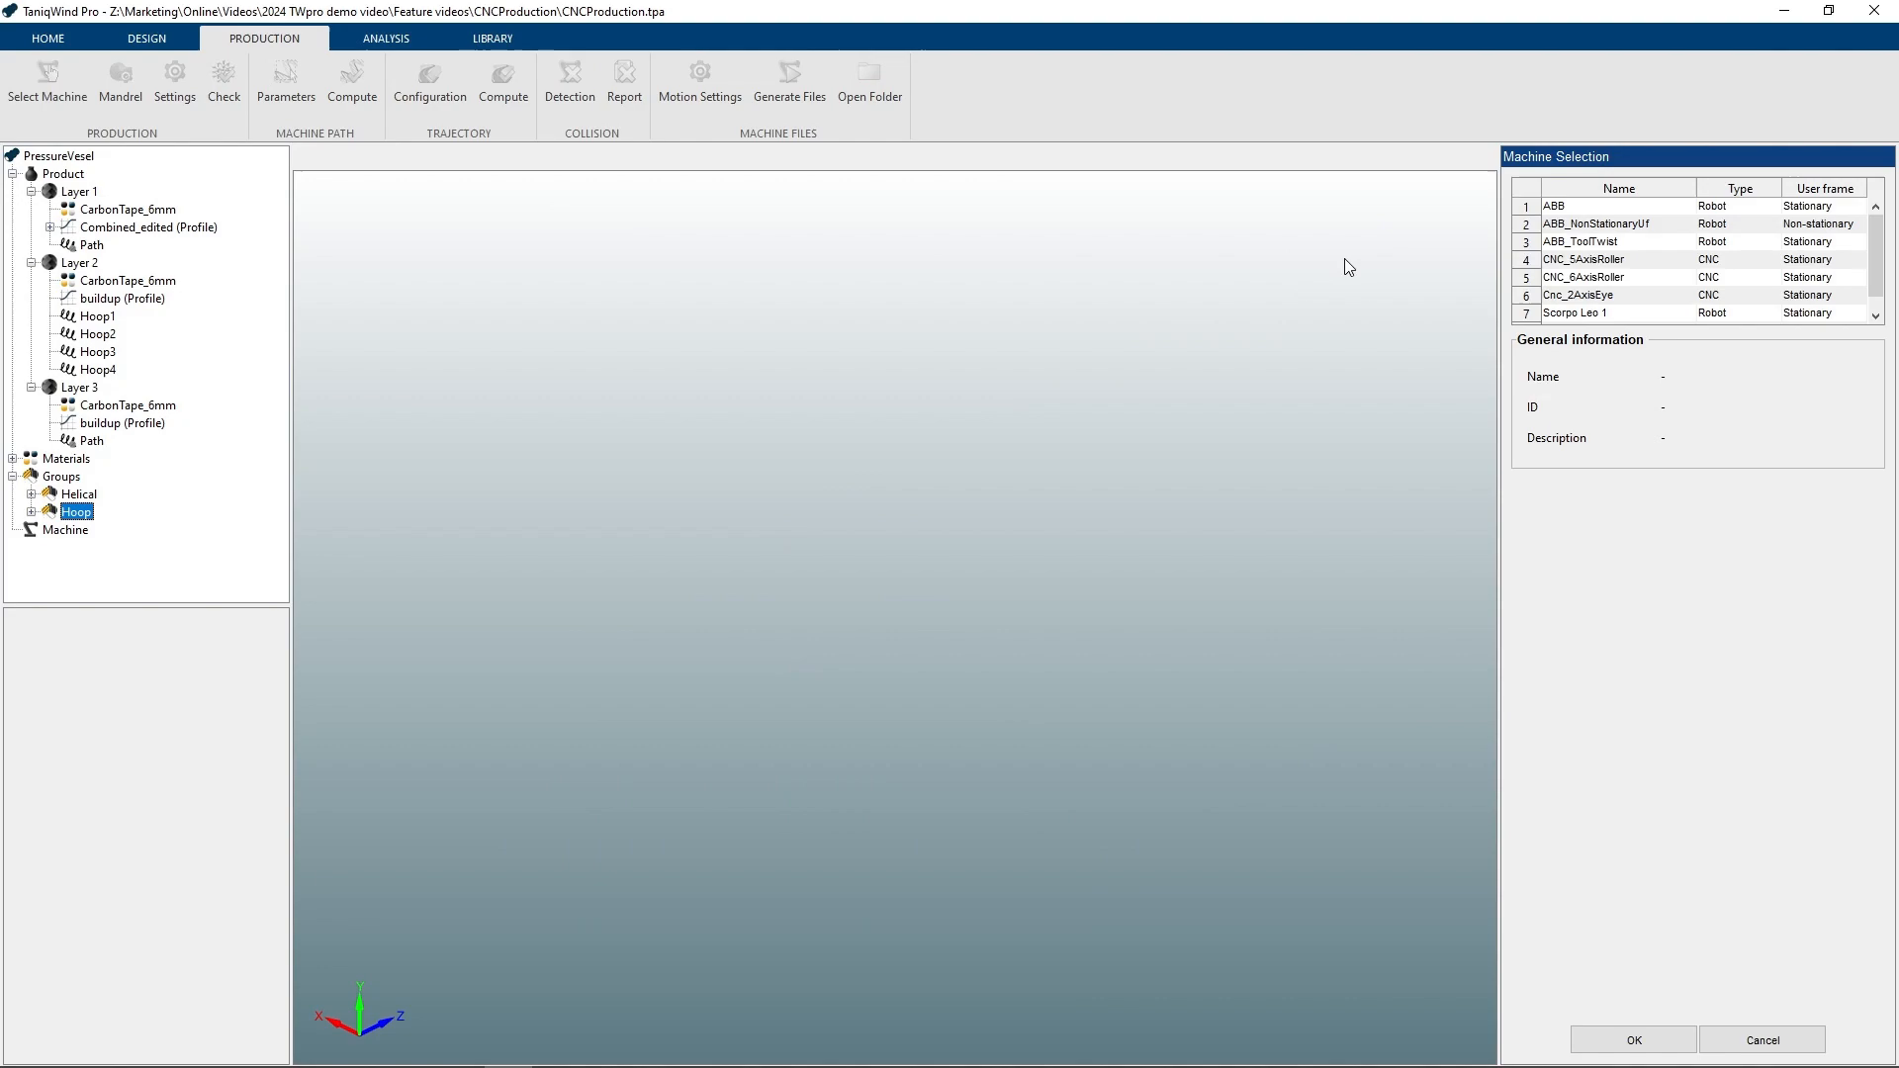
click(1566, 296)
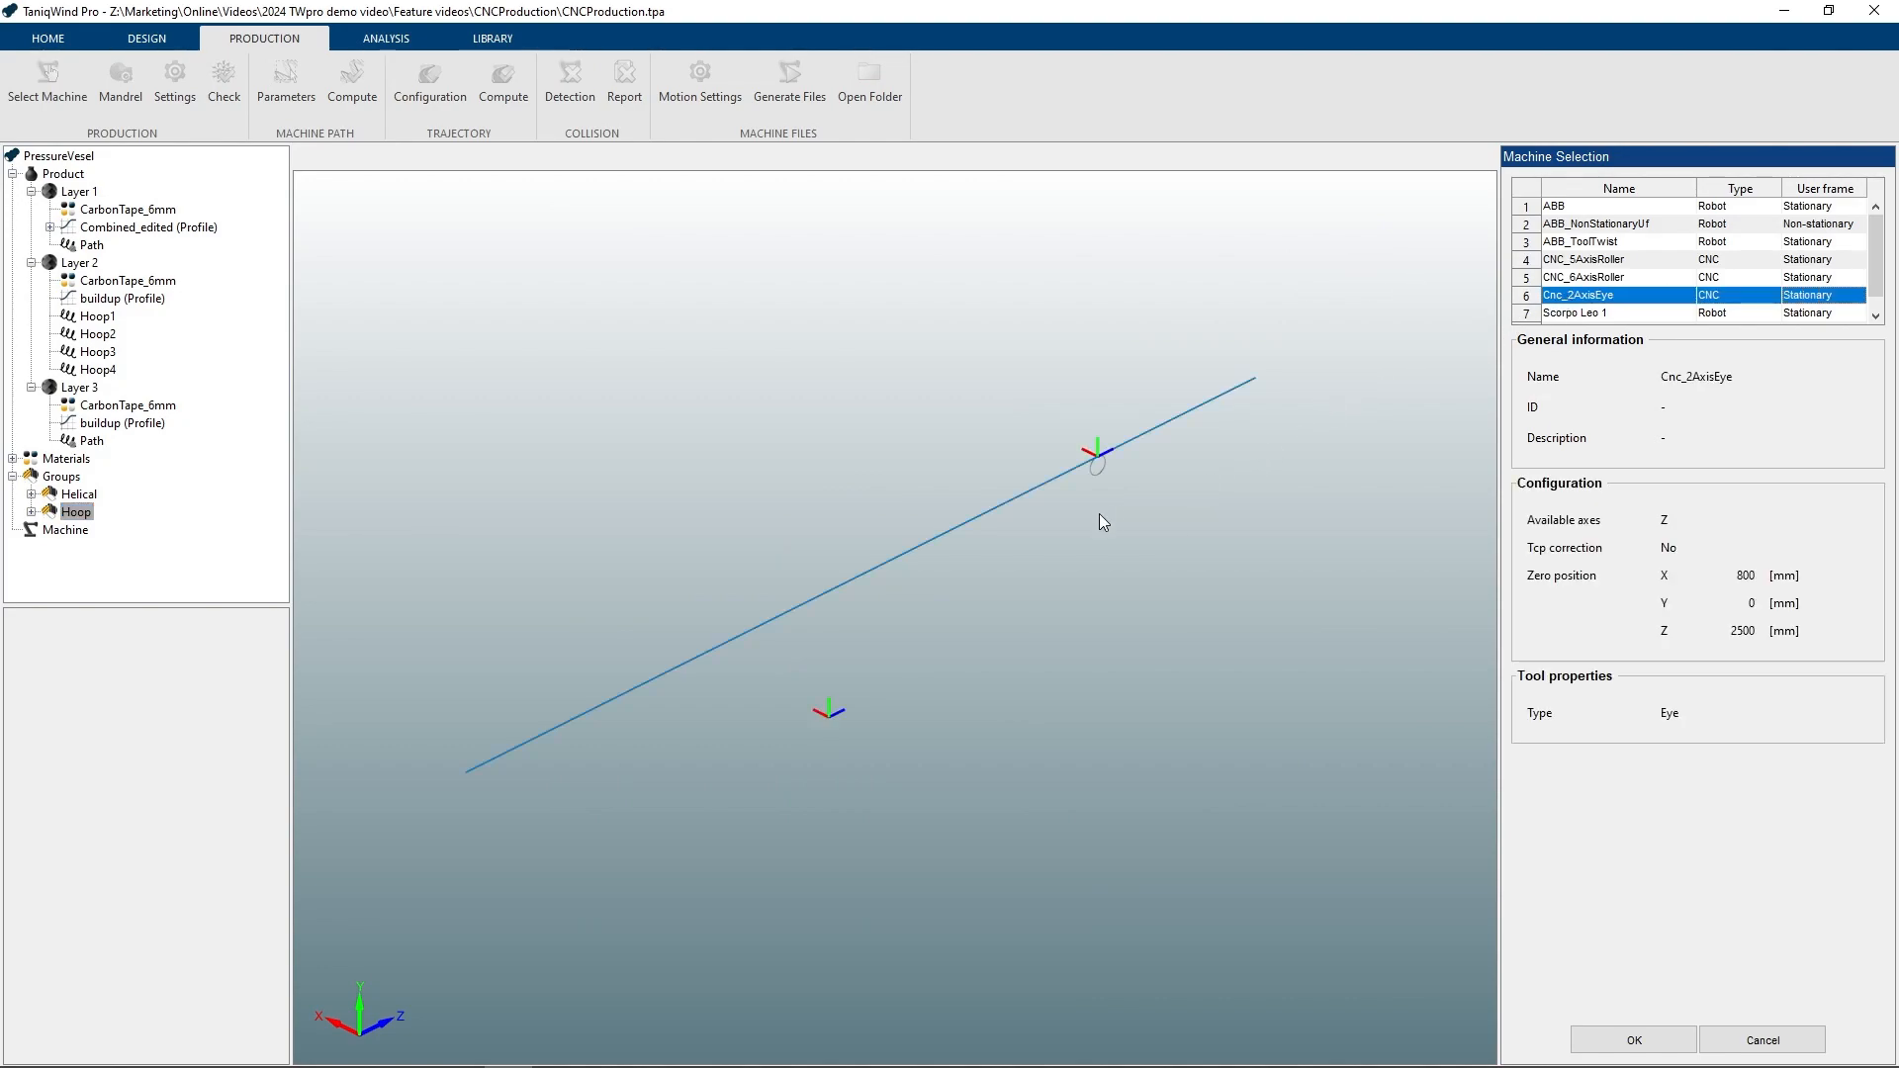
click(1634, 1039)
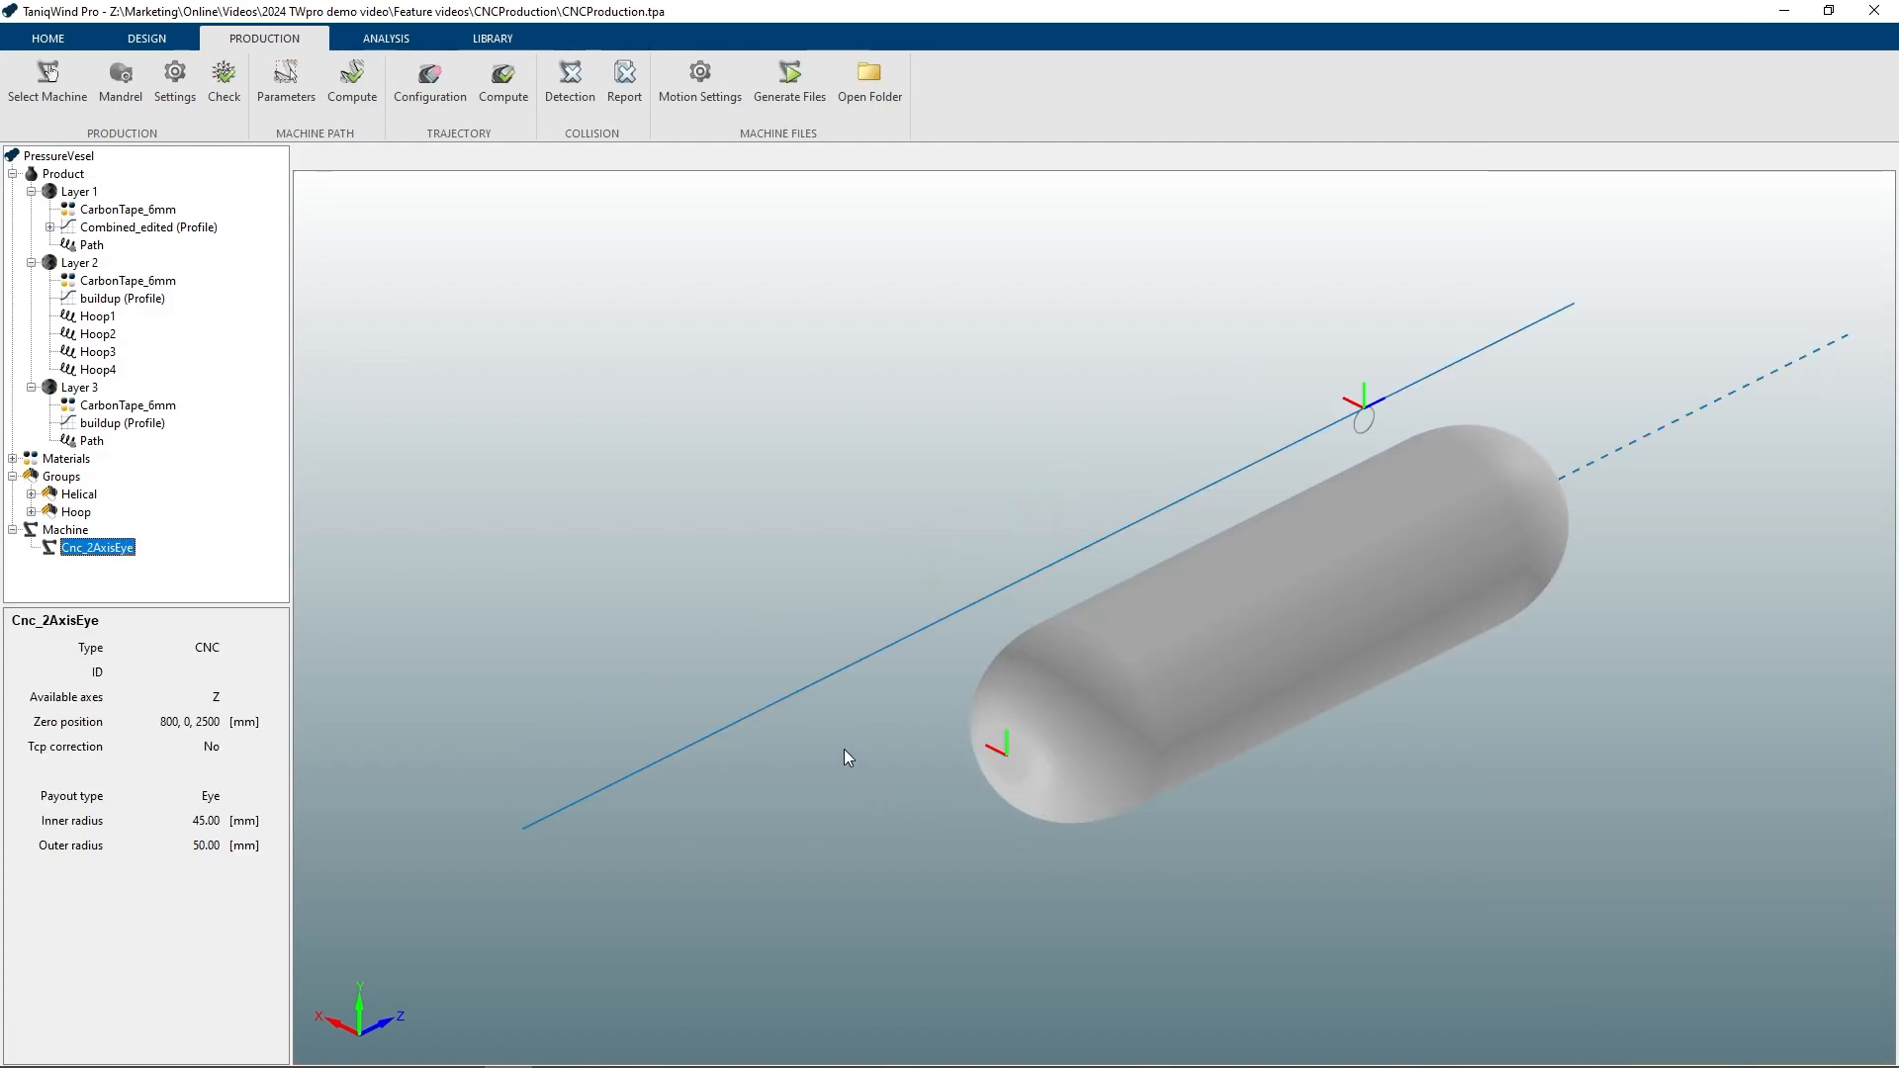
mouse_move(845, 750)
middle_down()
mouse_move(813, 748)
mouse_move(857, 759)
middle_up()
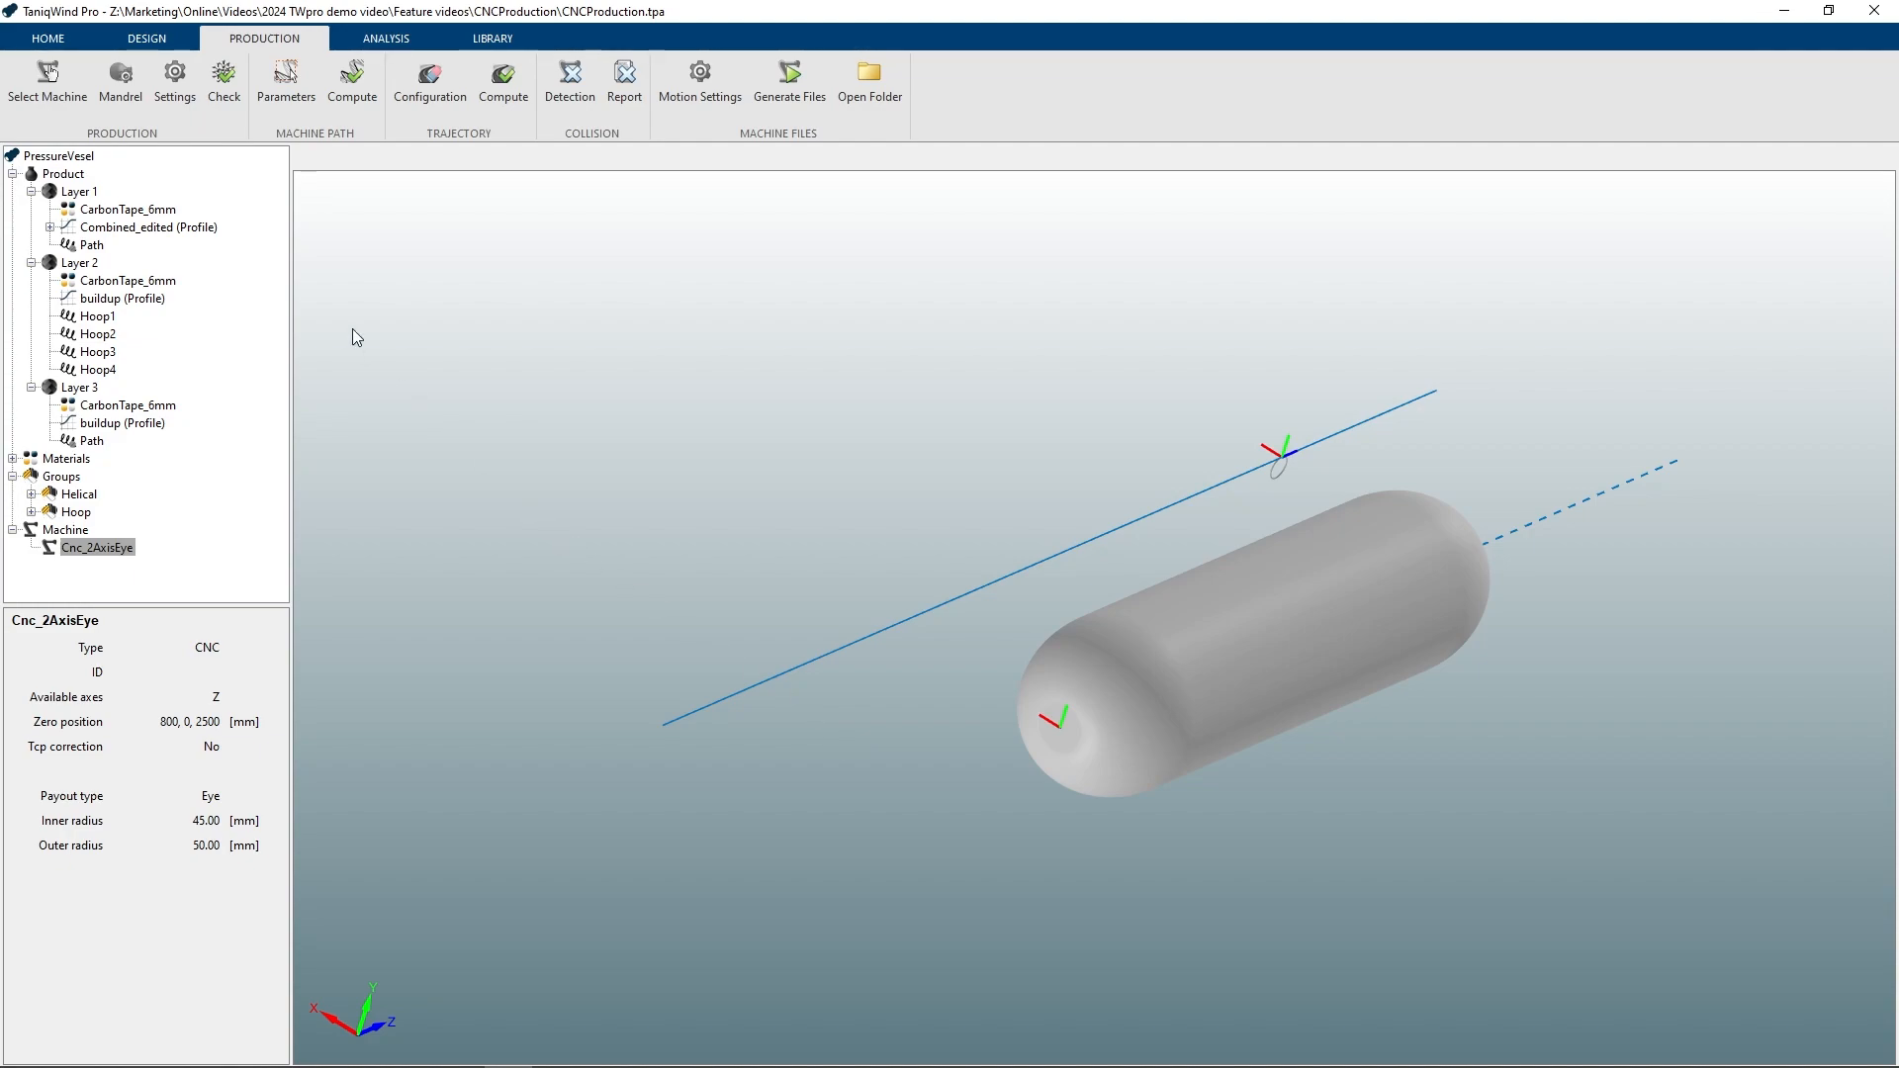
Try an axial offset of 1200 mm in the mandrel settings
click(131, 78)
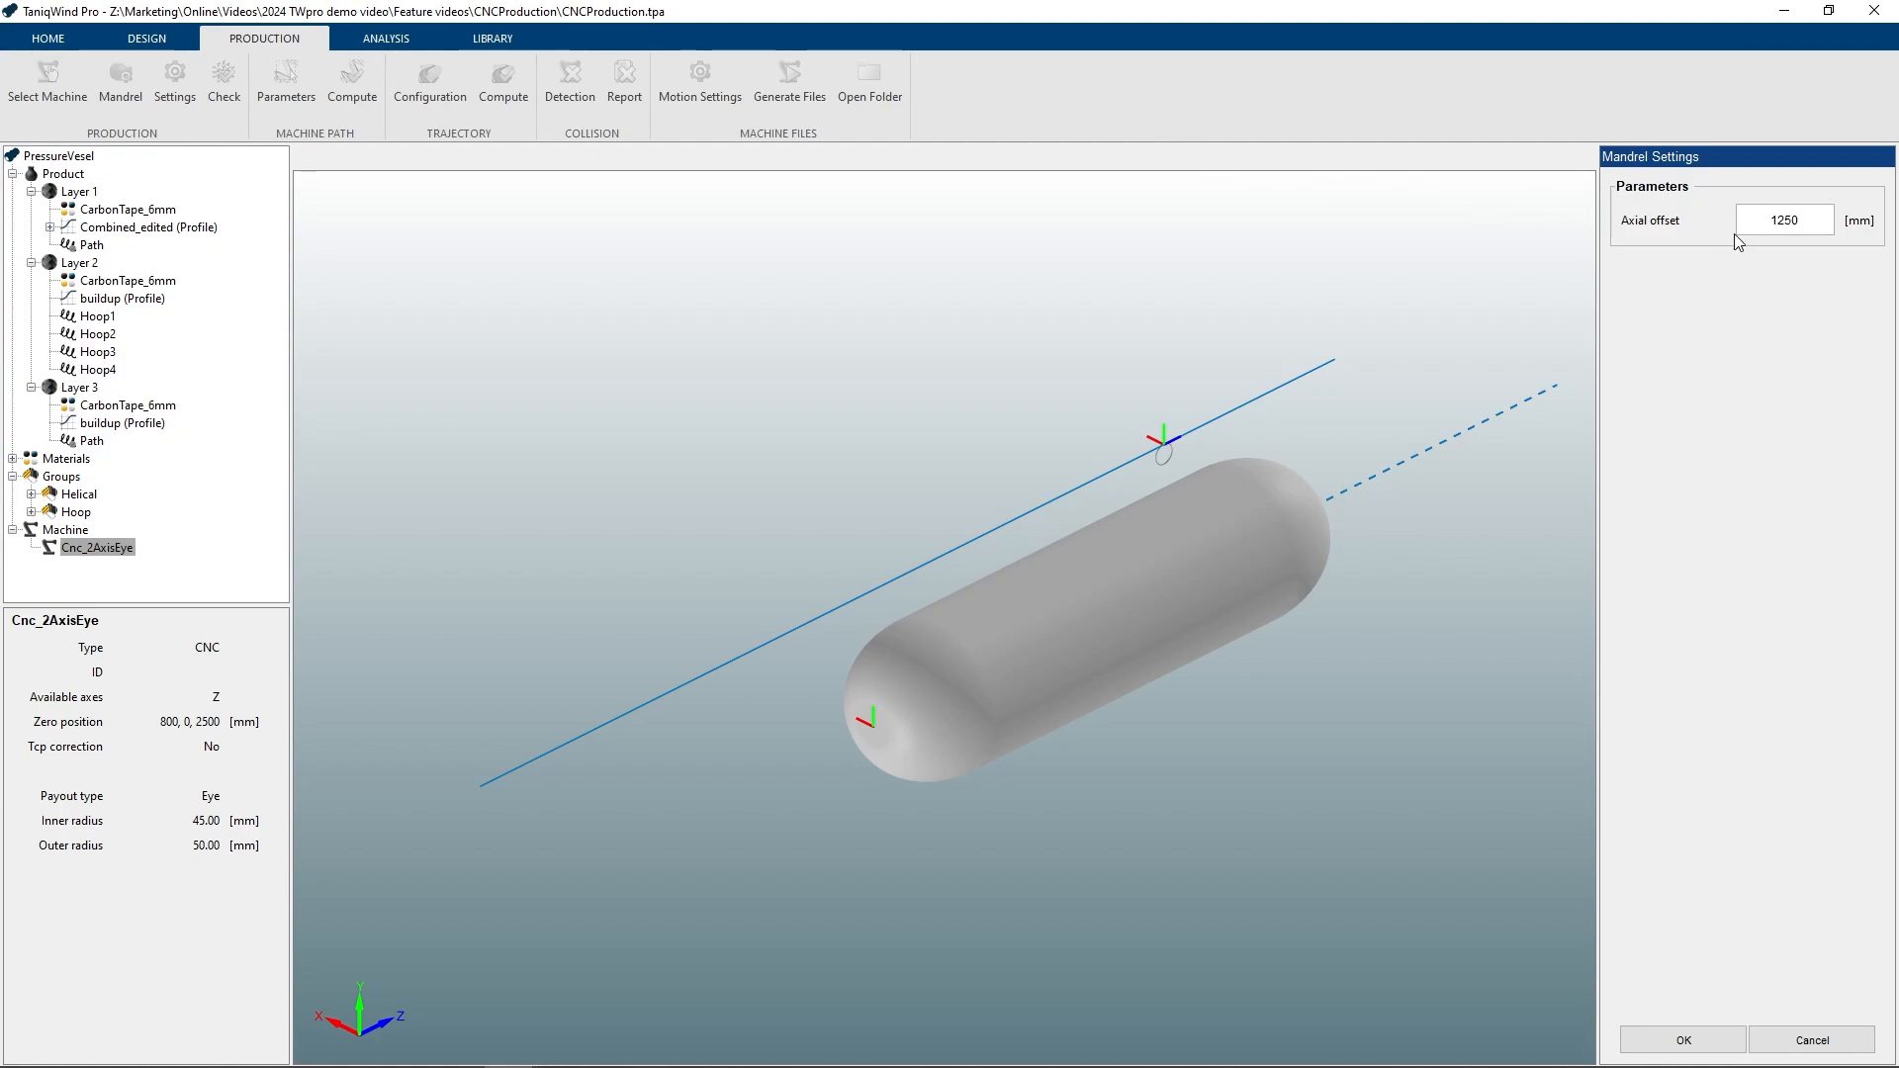
drag(1785, 220, 1812, 225)
text(00)
key(Return)
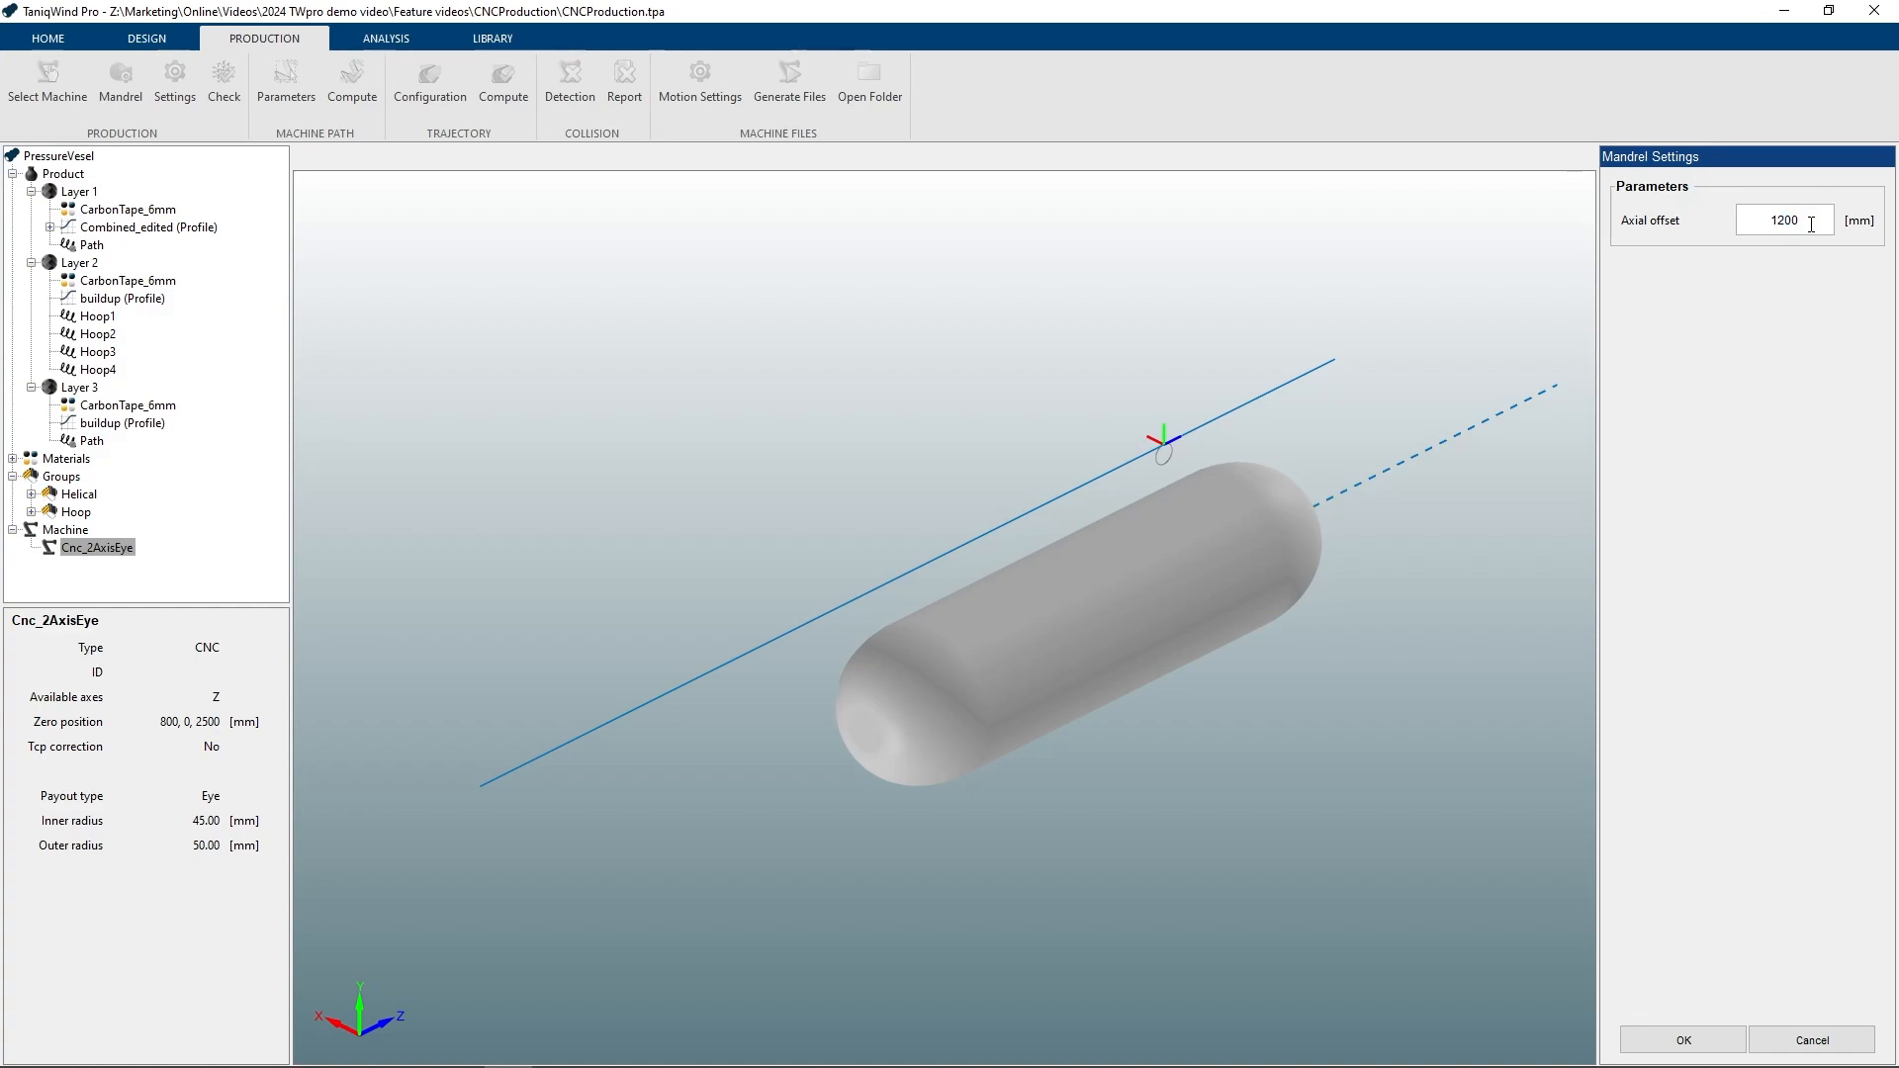
Set the mandrel's axial offset to 1250 mm and accept the mandrel settings
key(BackSpace)
key(BackSpace)
text(50)
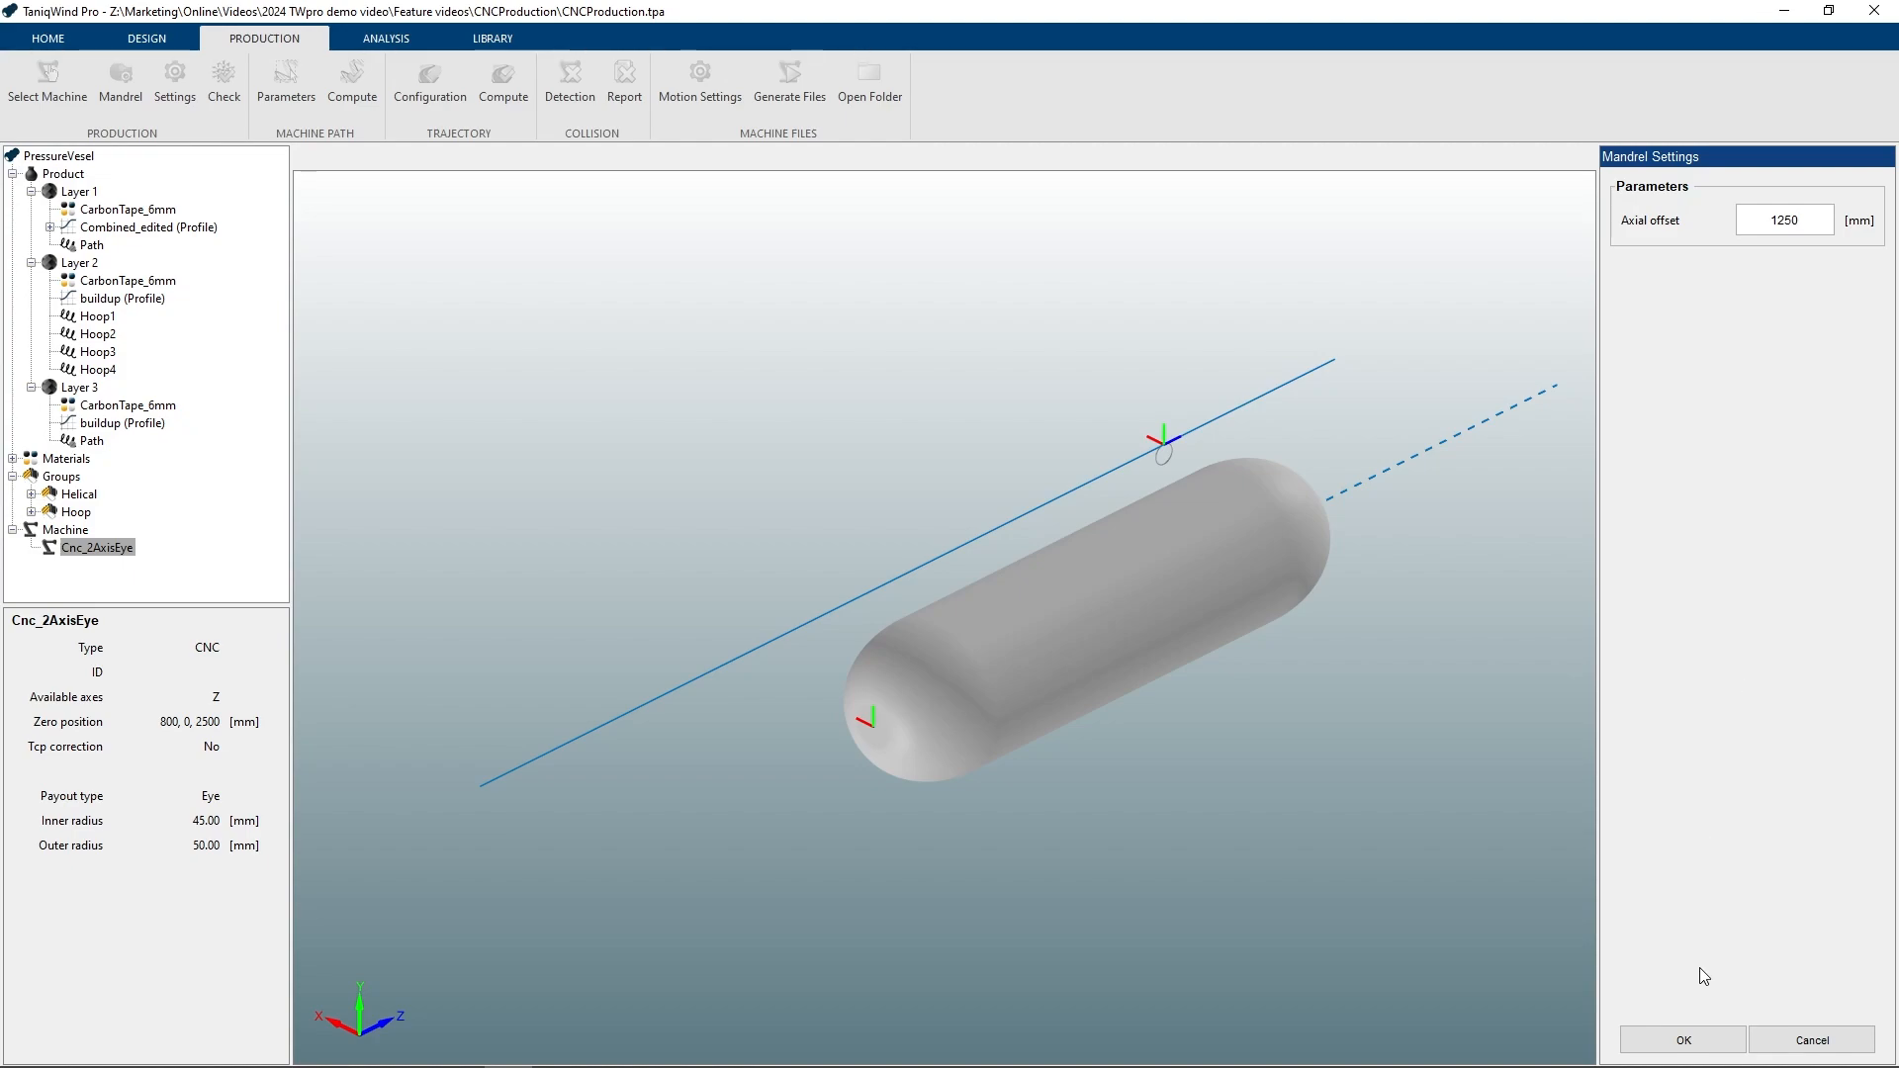
click(1694, 1040)
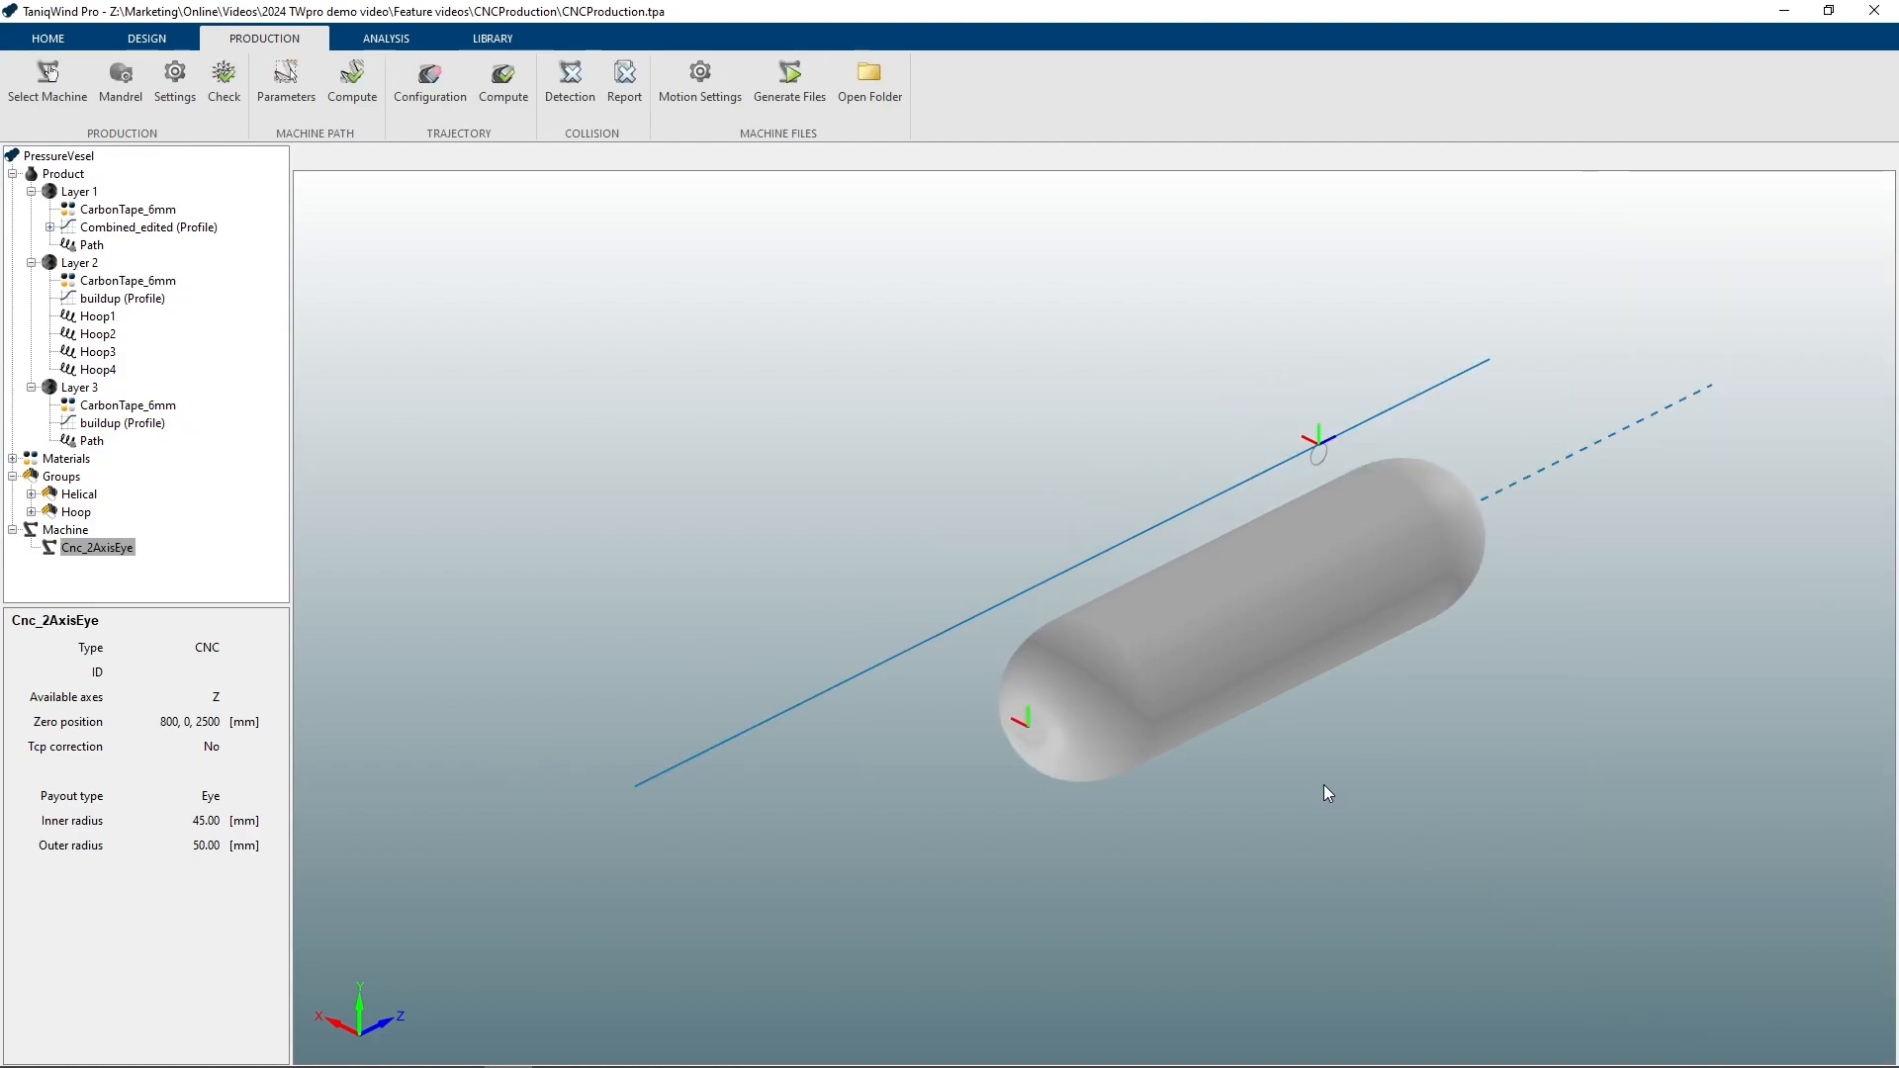
Review the TapeTension default parameter along Layer 1 and the HighTension and LowTension groups in the production settings
click(188, 98)
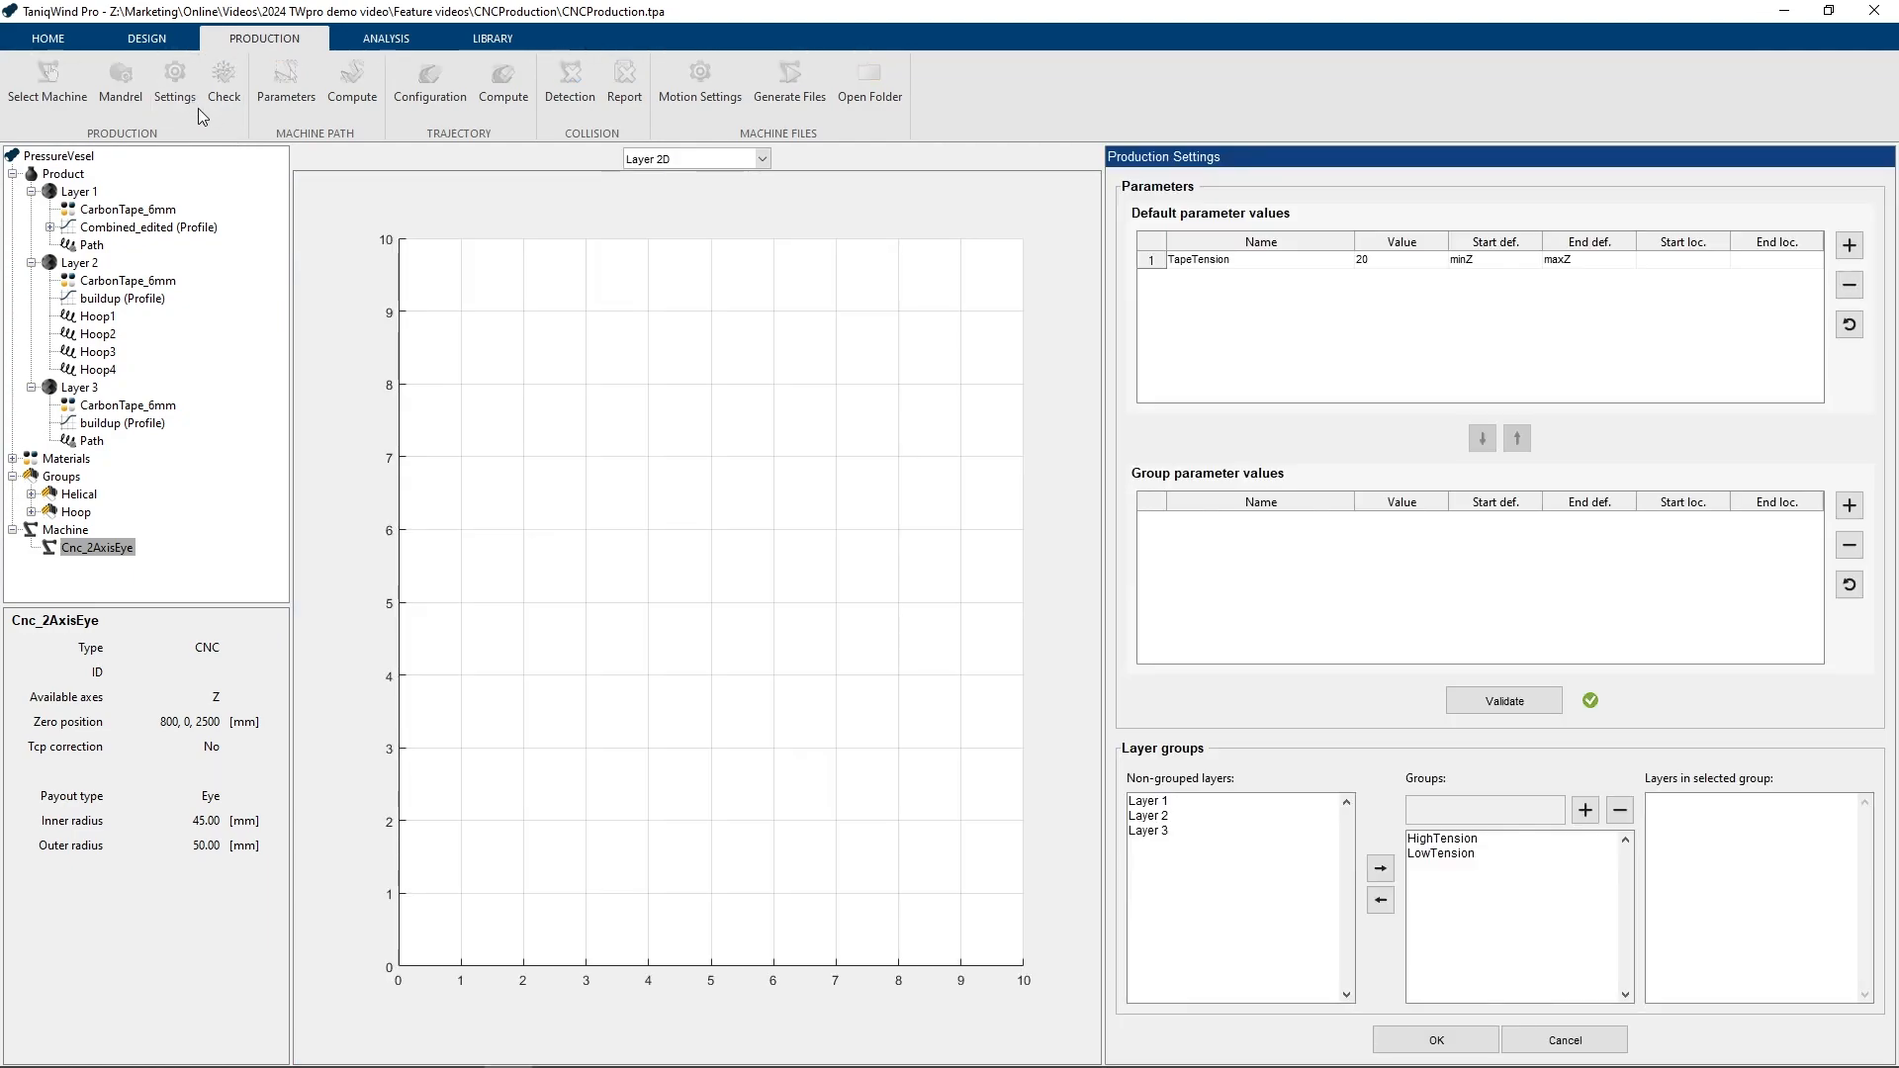
click(1425, 837)
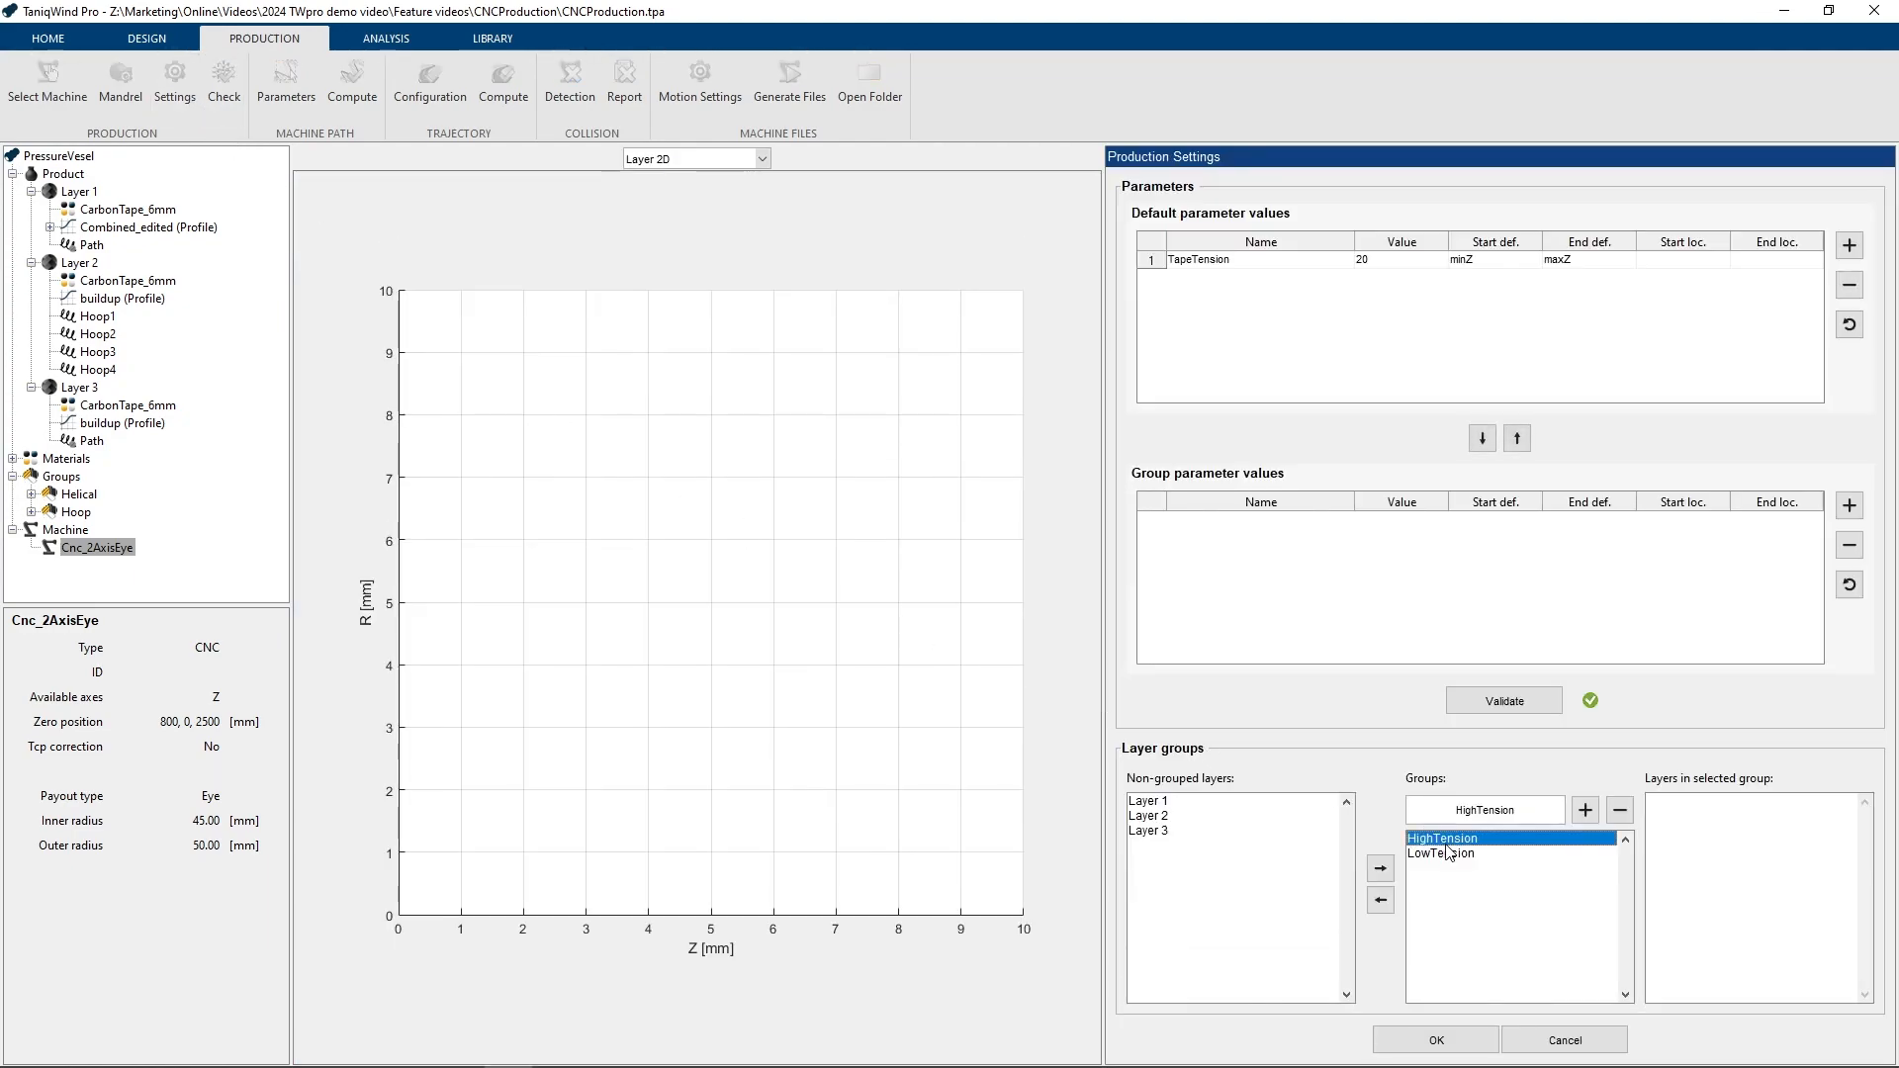
click(1224, 803)
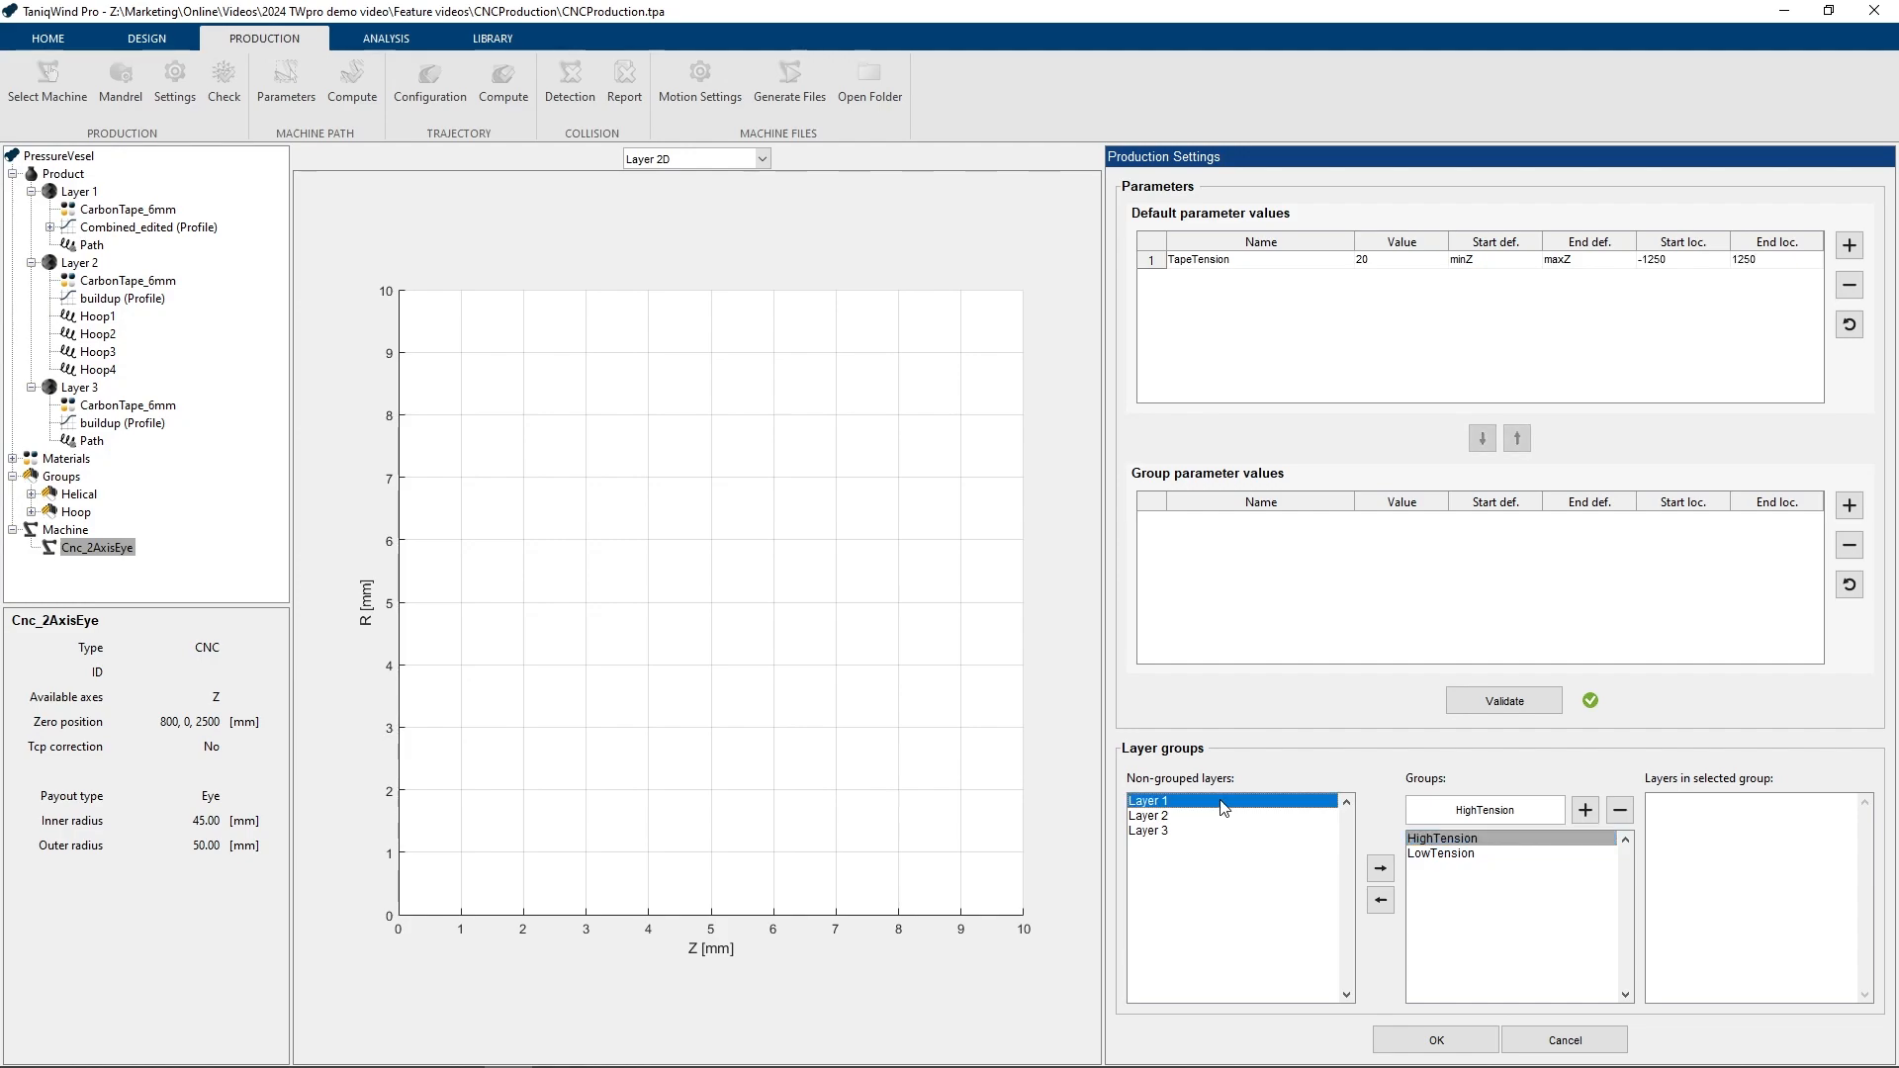
click(1200, 260)
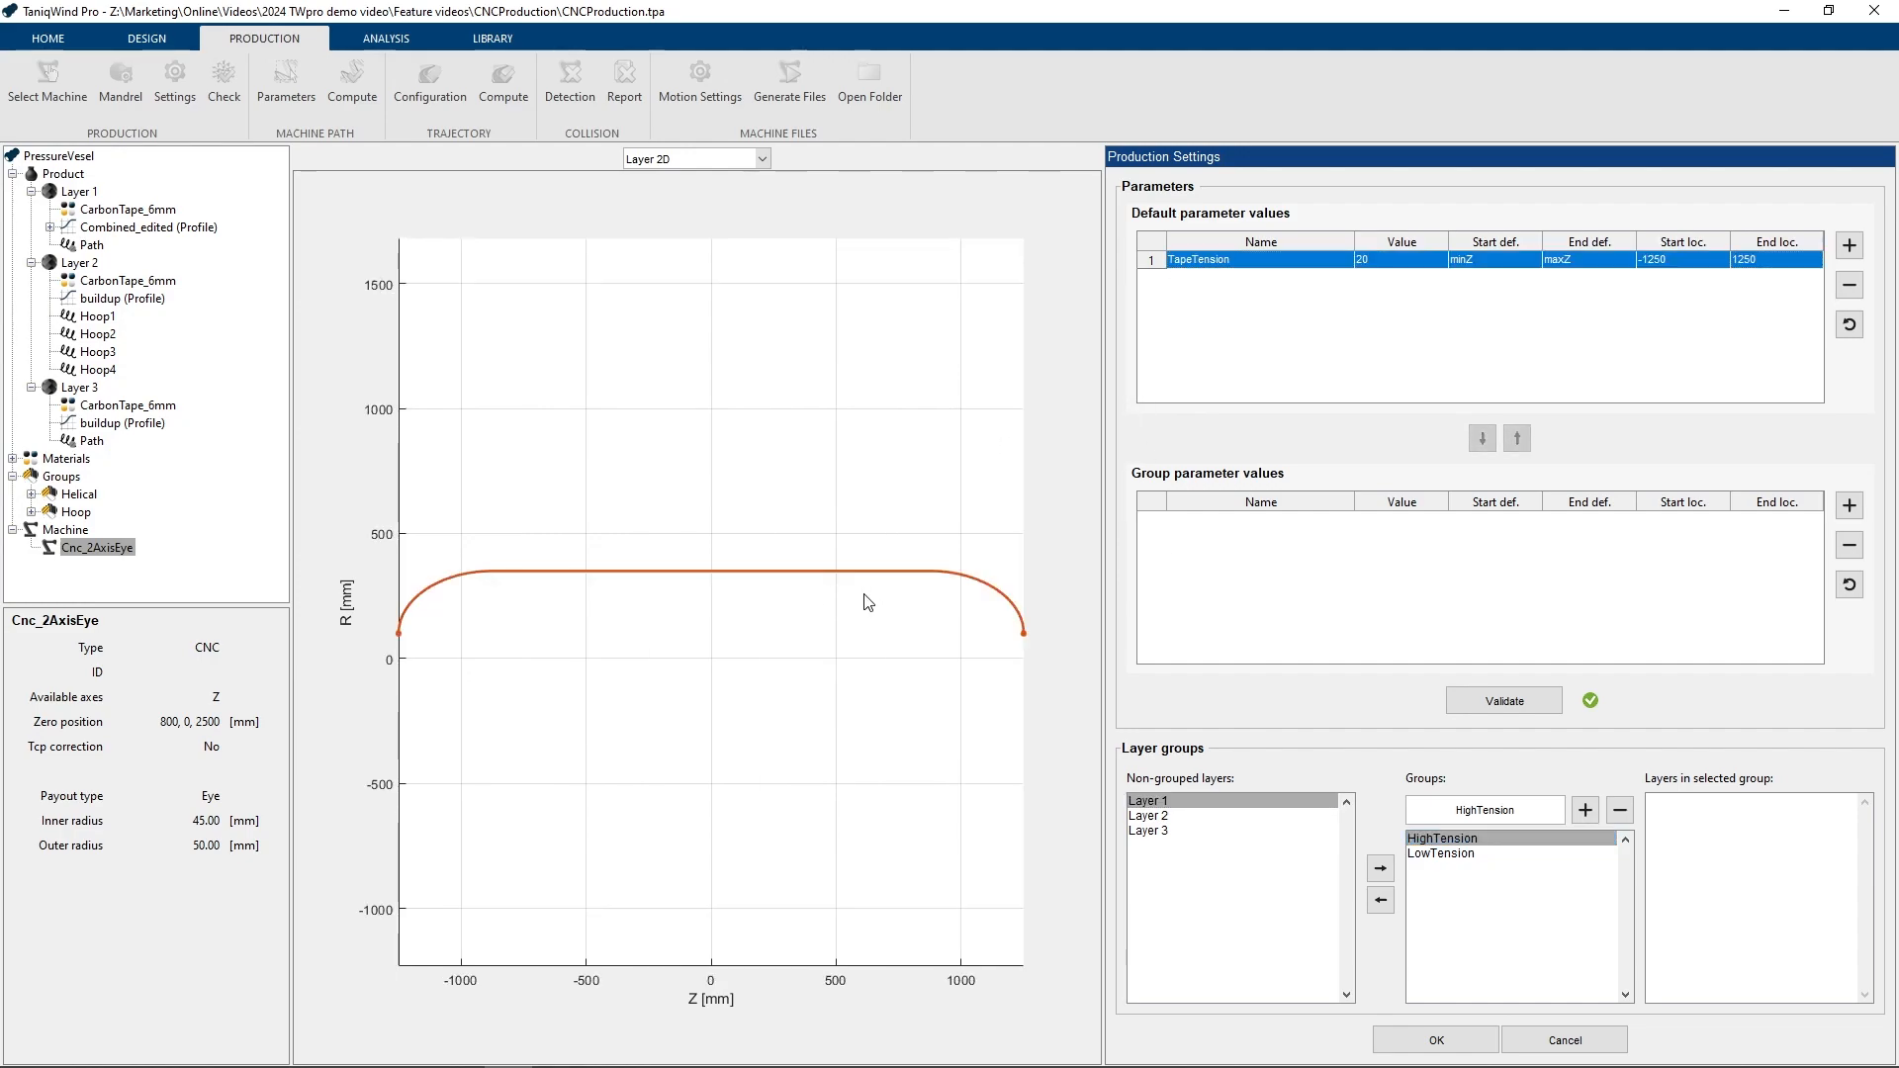
click(1439, 853)
click(1436, 839)
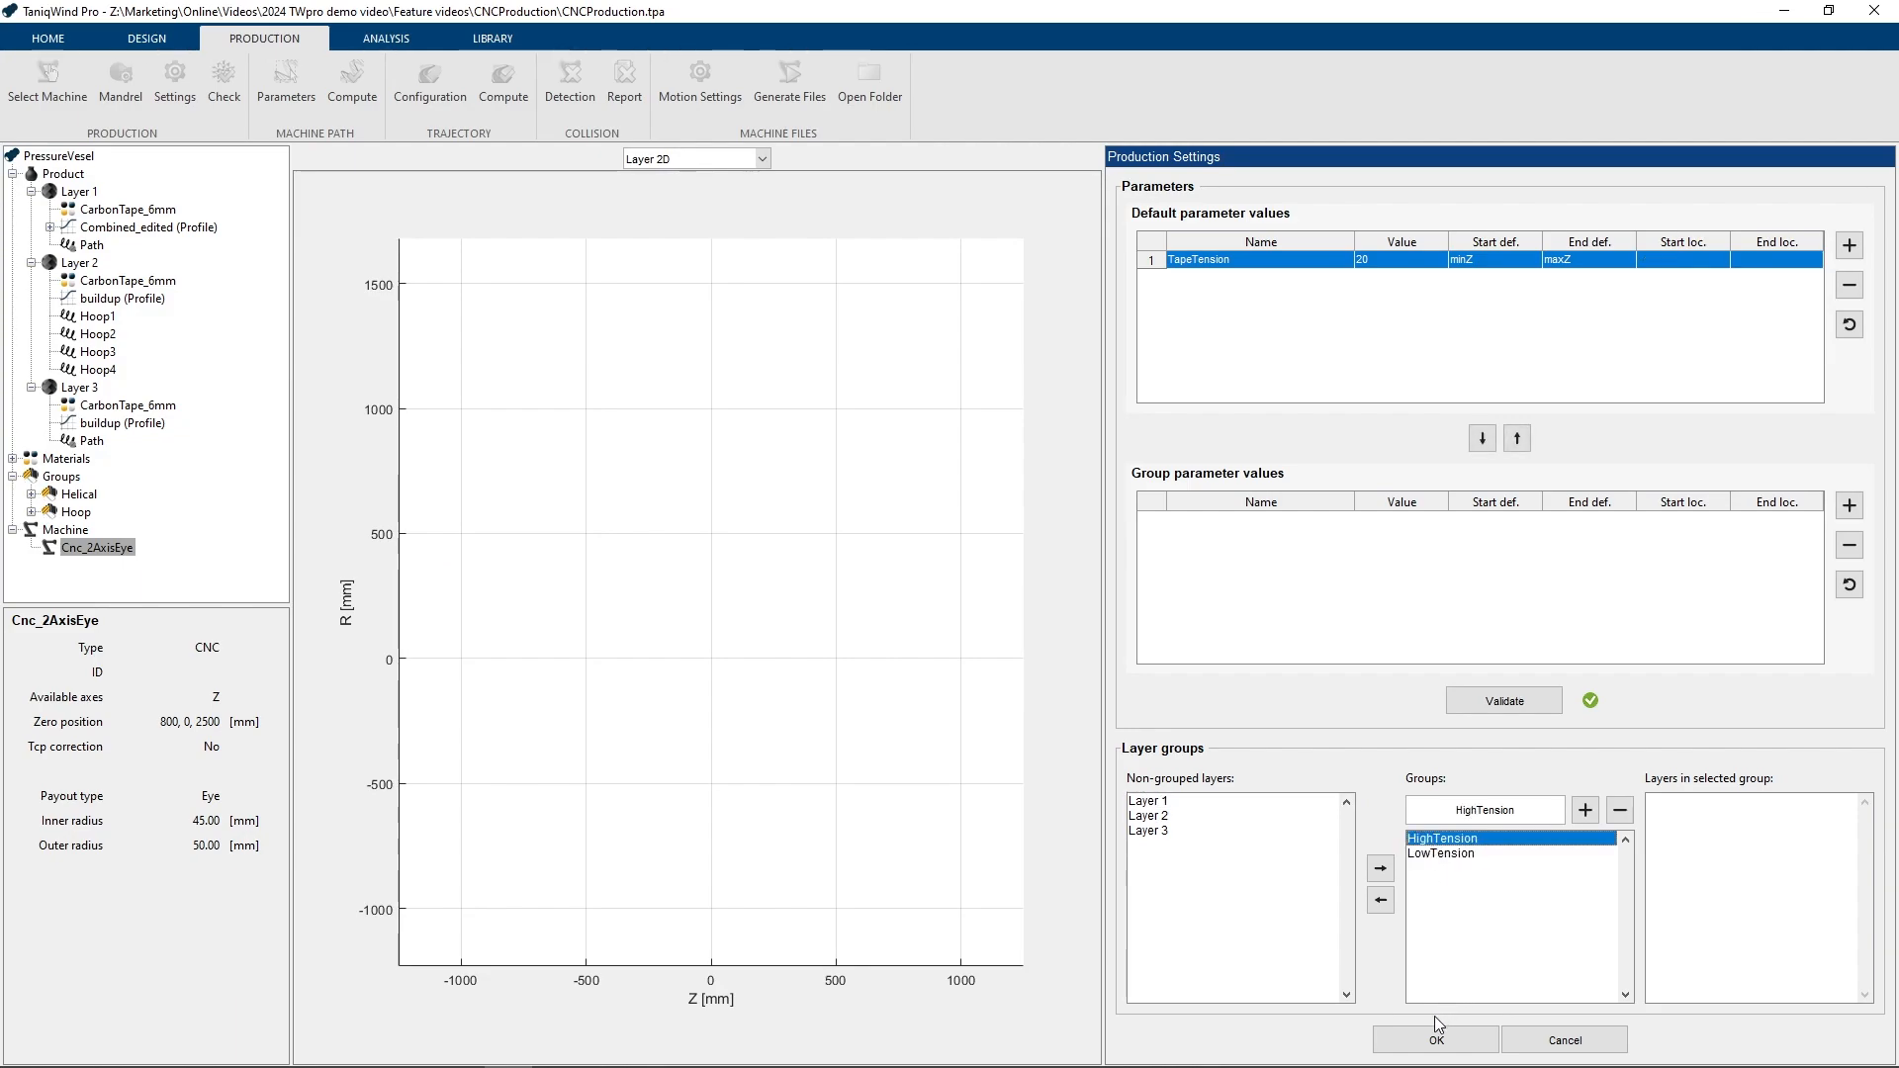
click(1435, 1042)
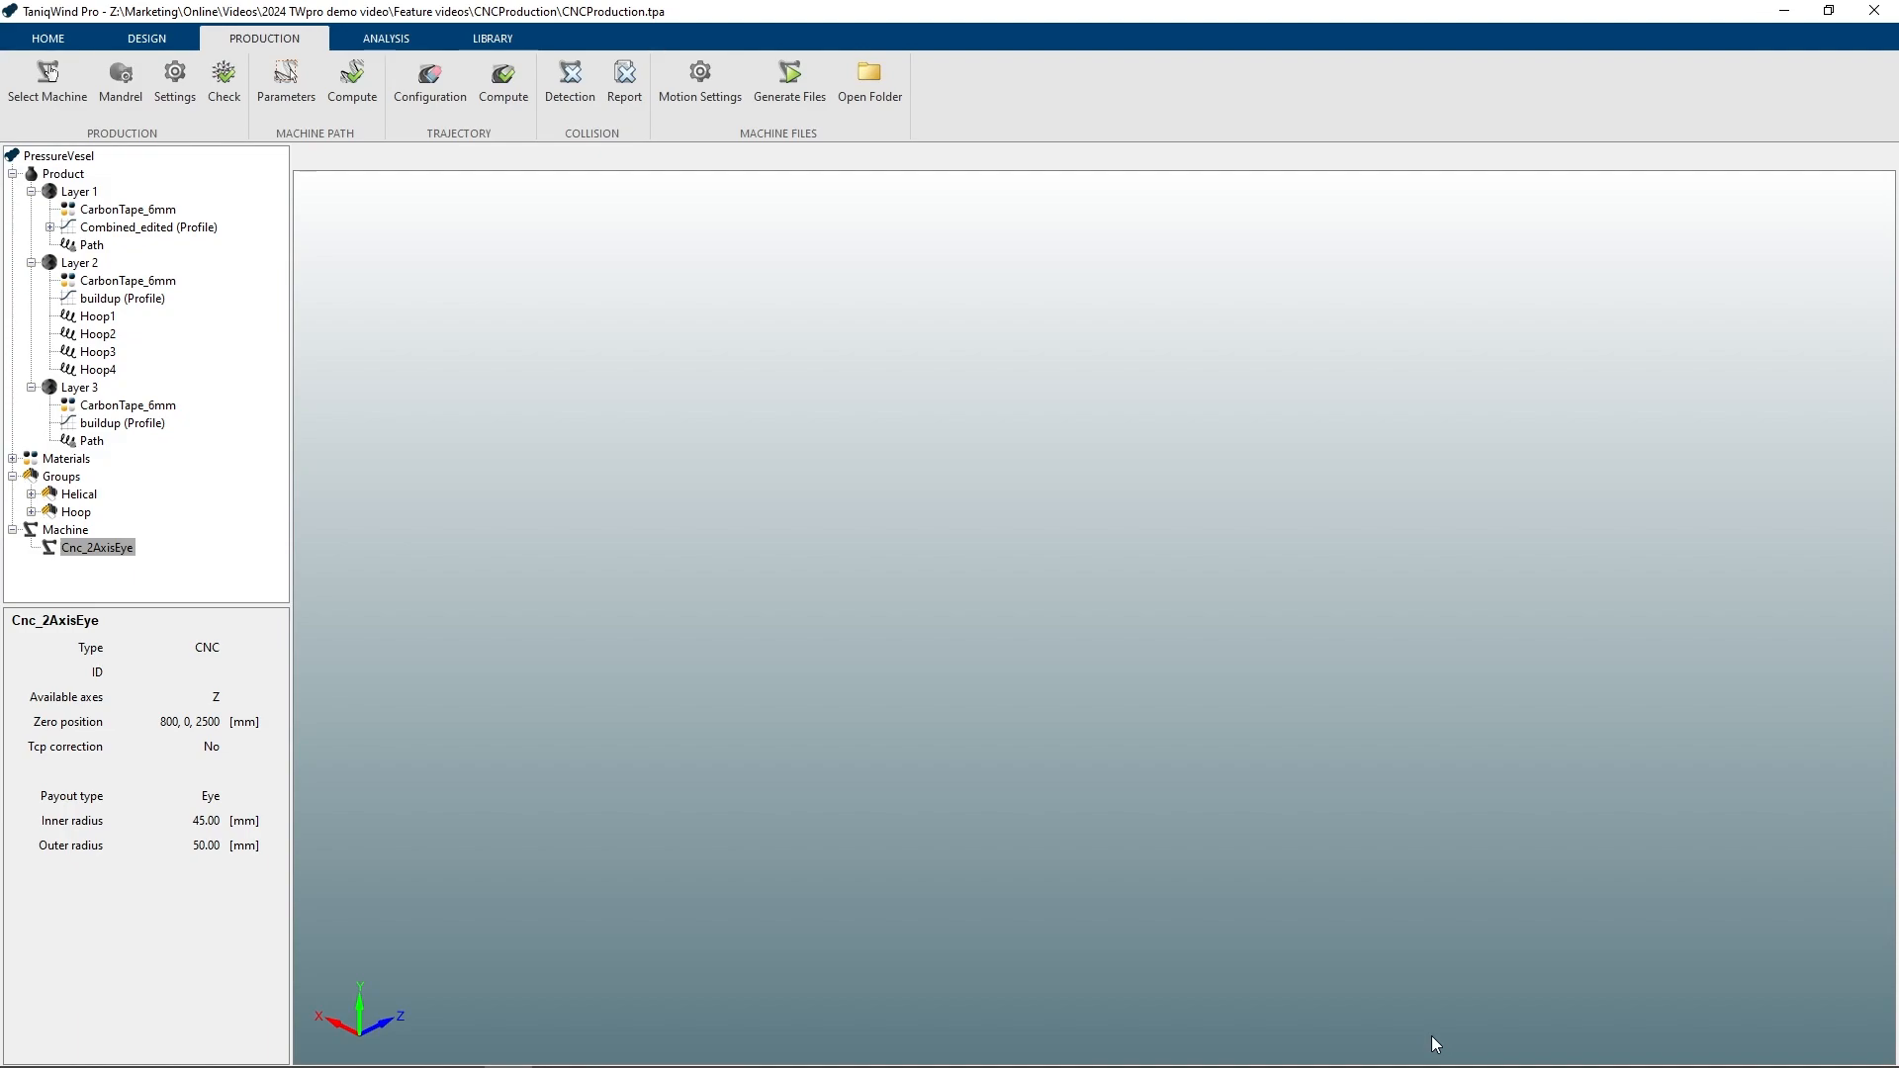
Run the paths connectivity check on the product and review the transitions between adjacent paths
click(80, 194)
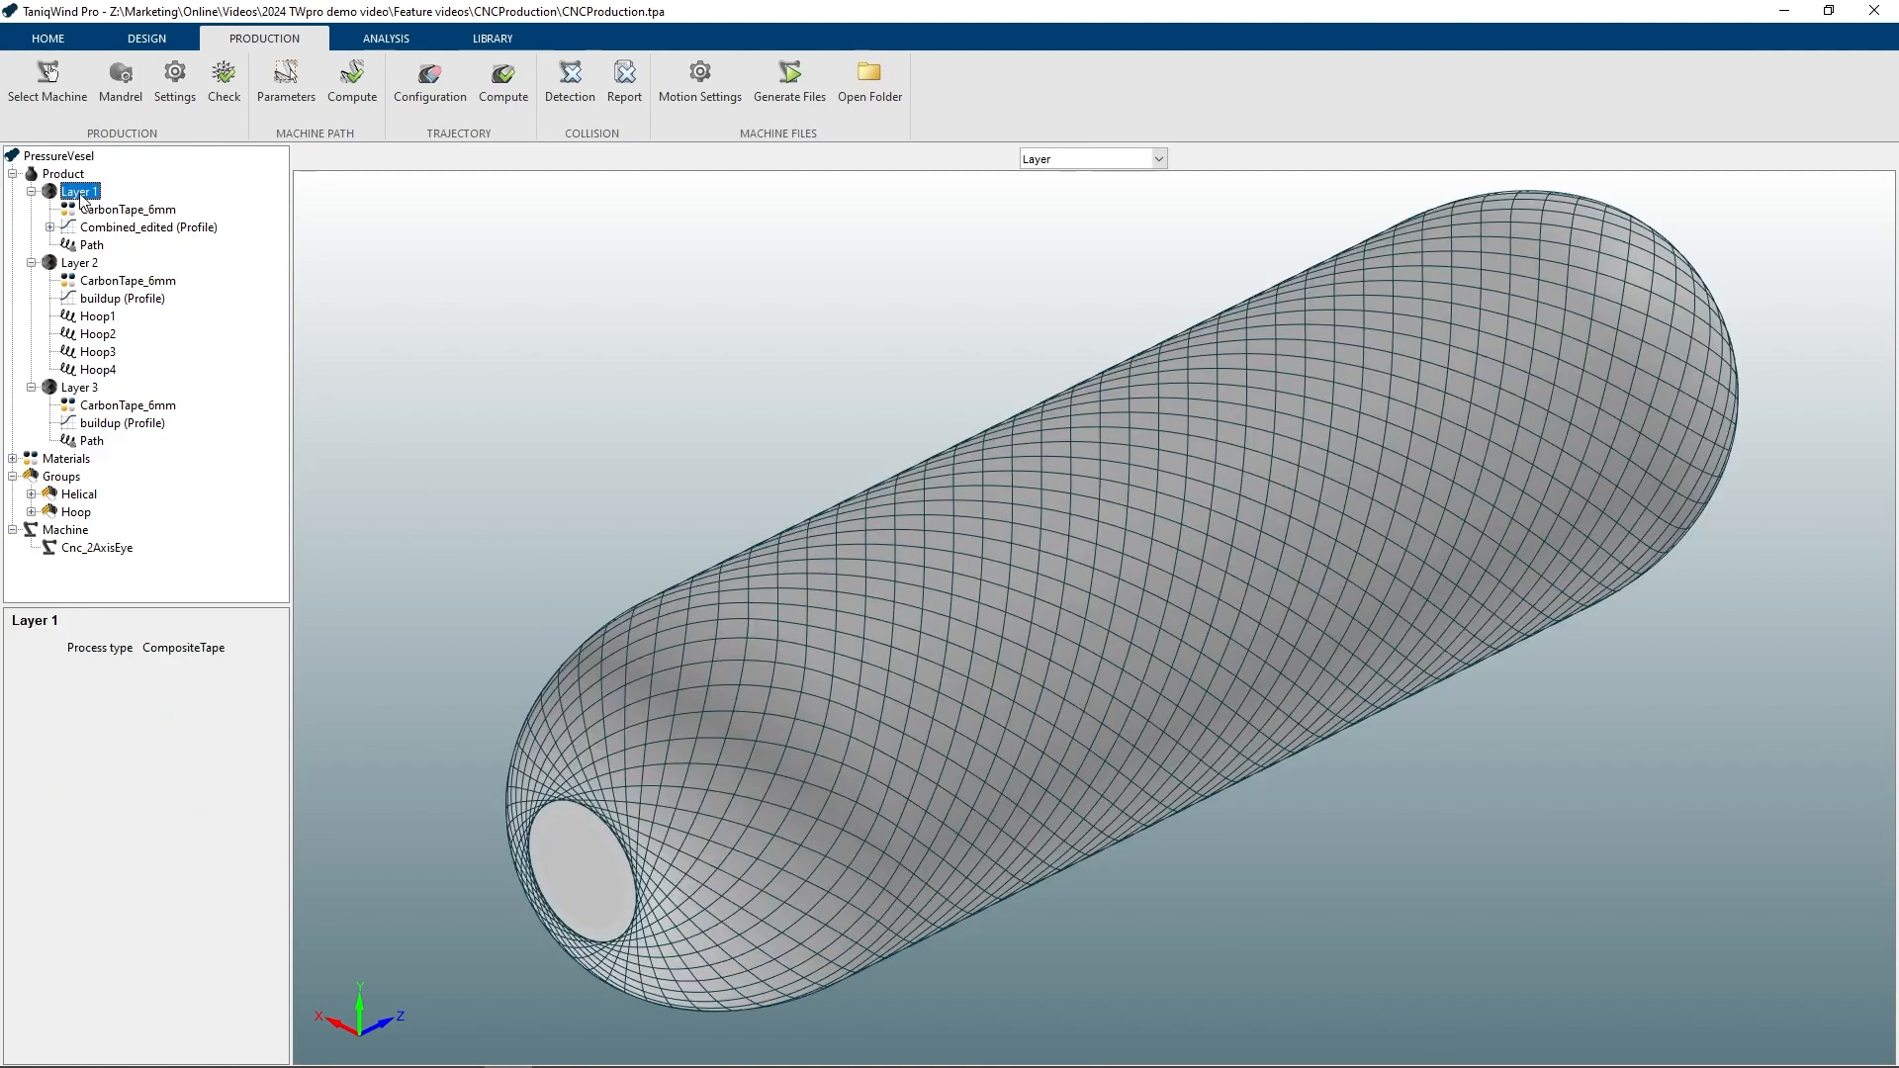
click(220, 90)
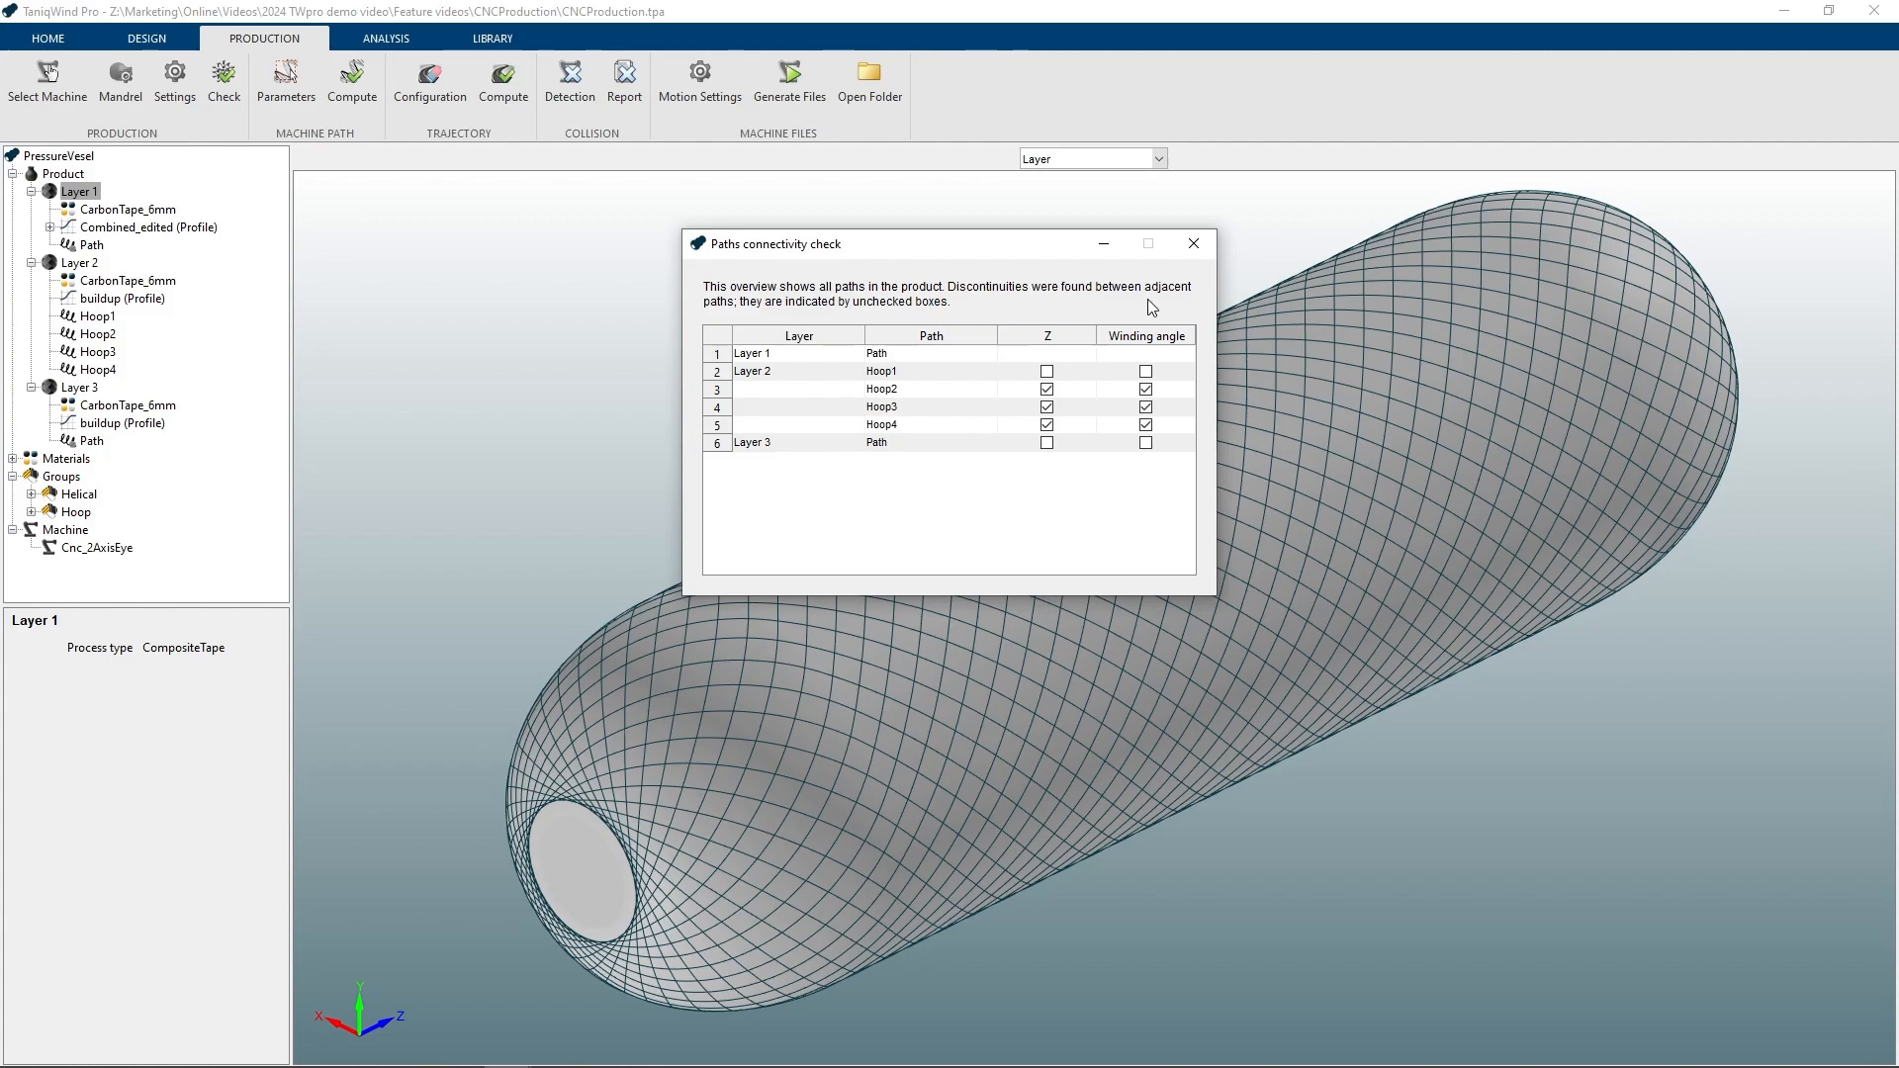
click(1193, 244)
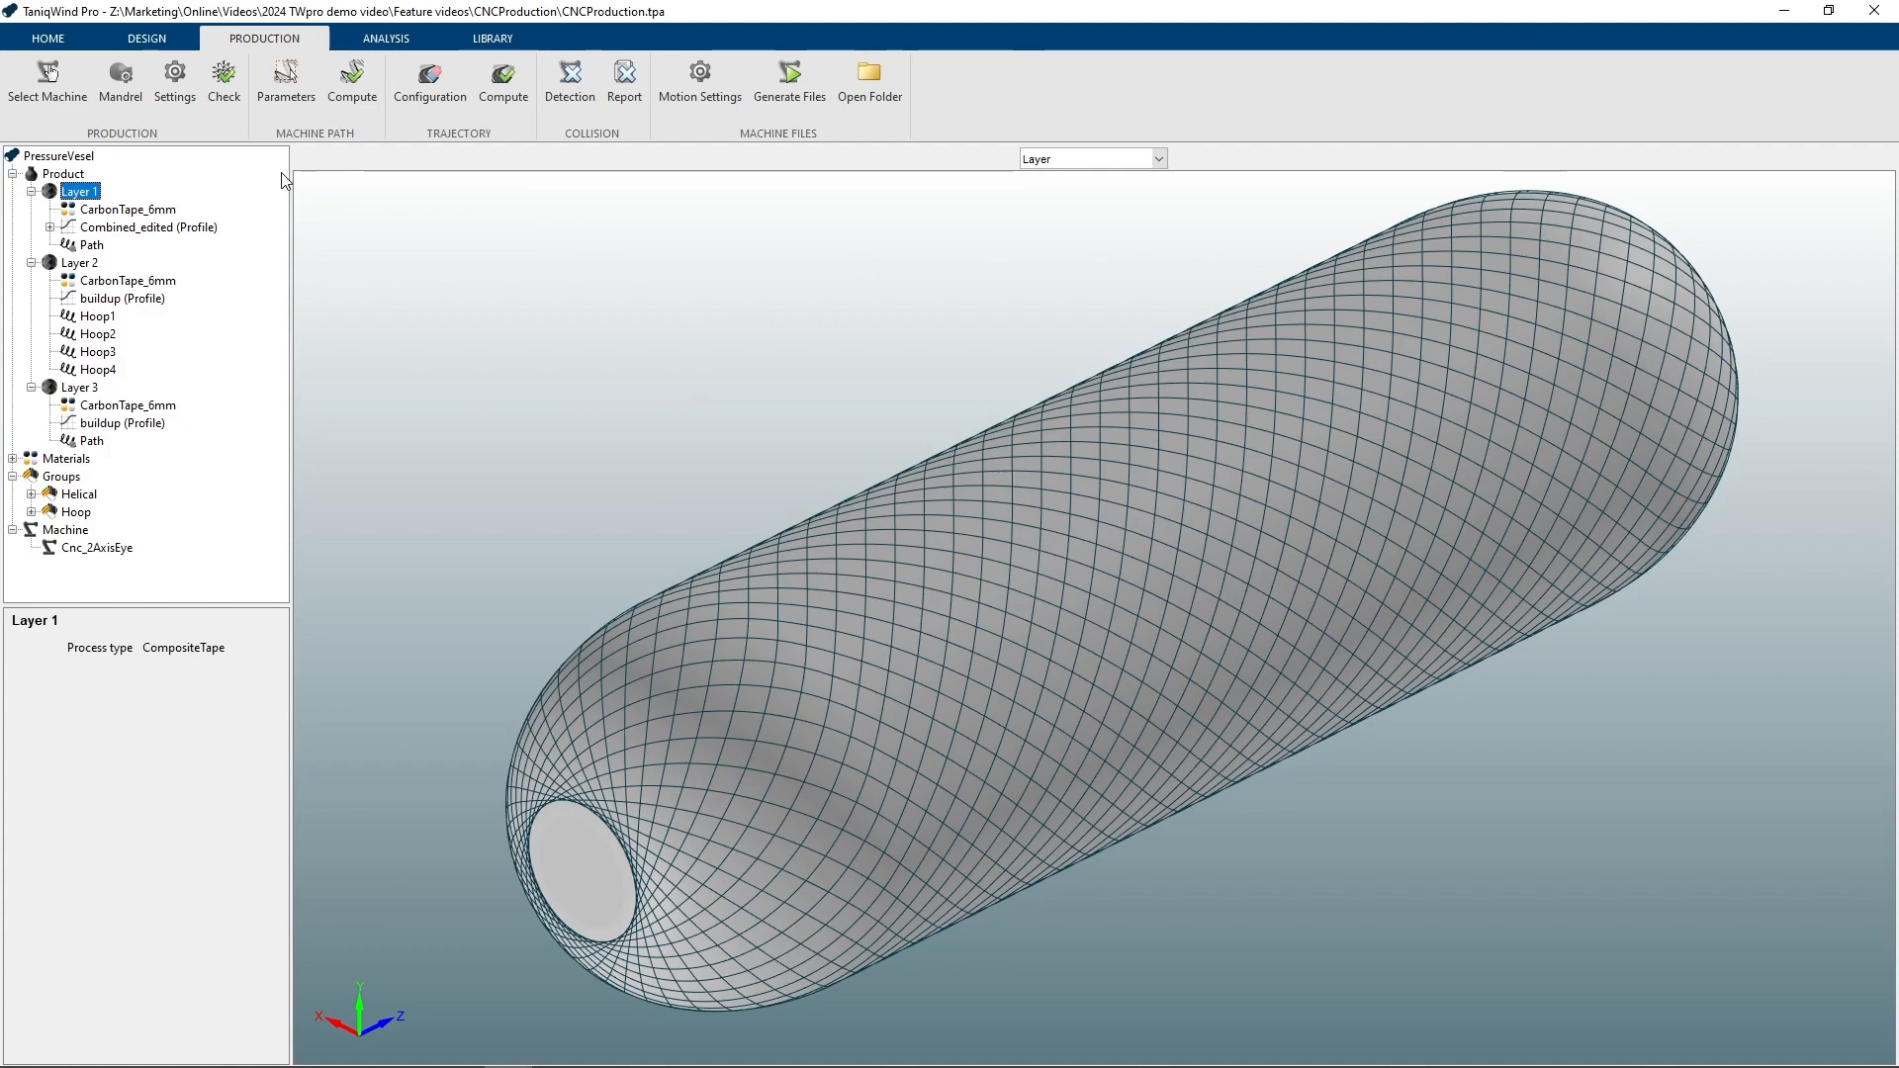
Accept the machine path parameters for all layers with an open contour and point filtering, and compute the machine paths
click(63, 173)
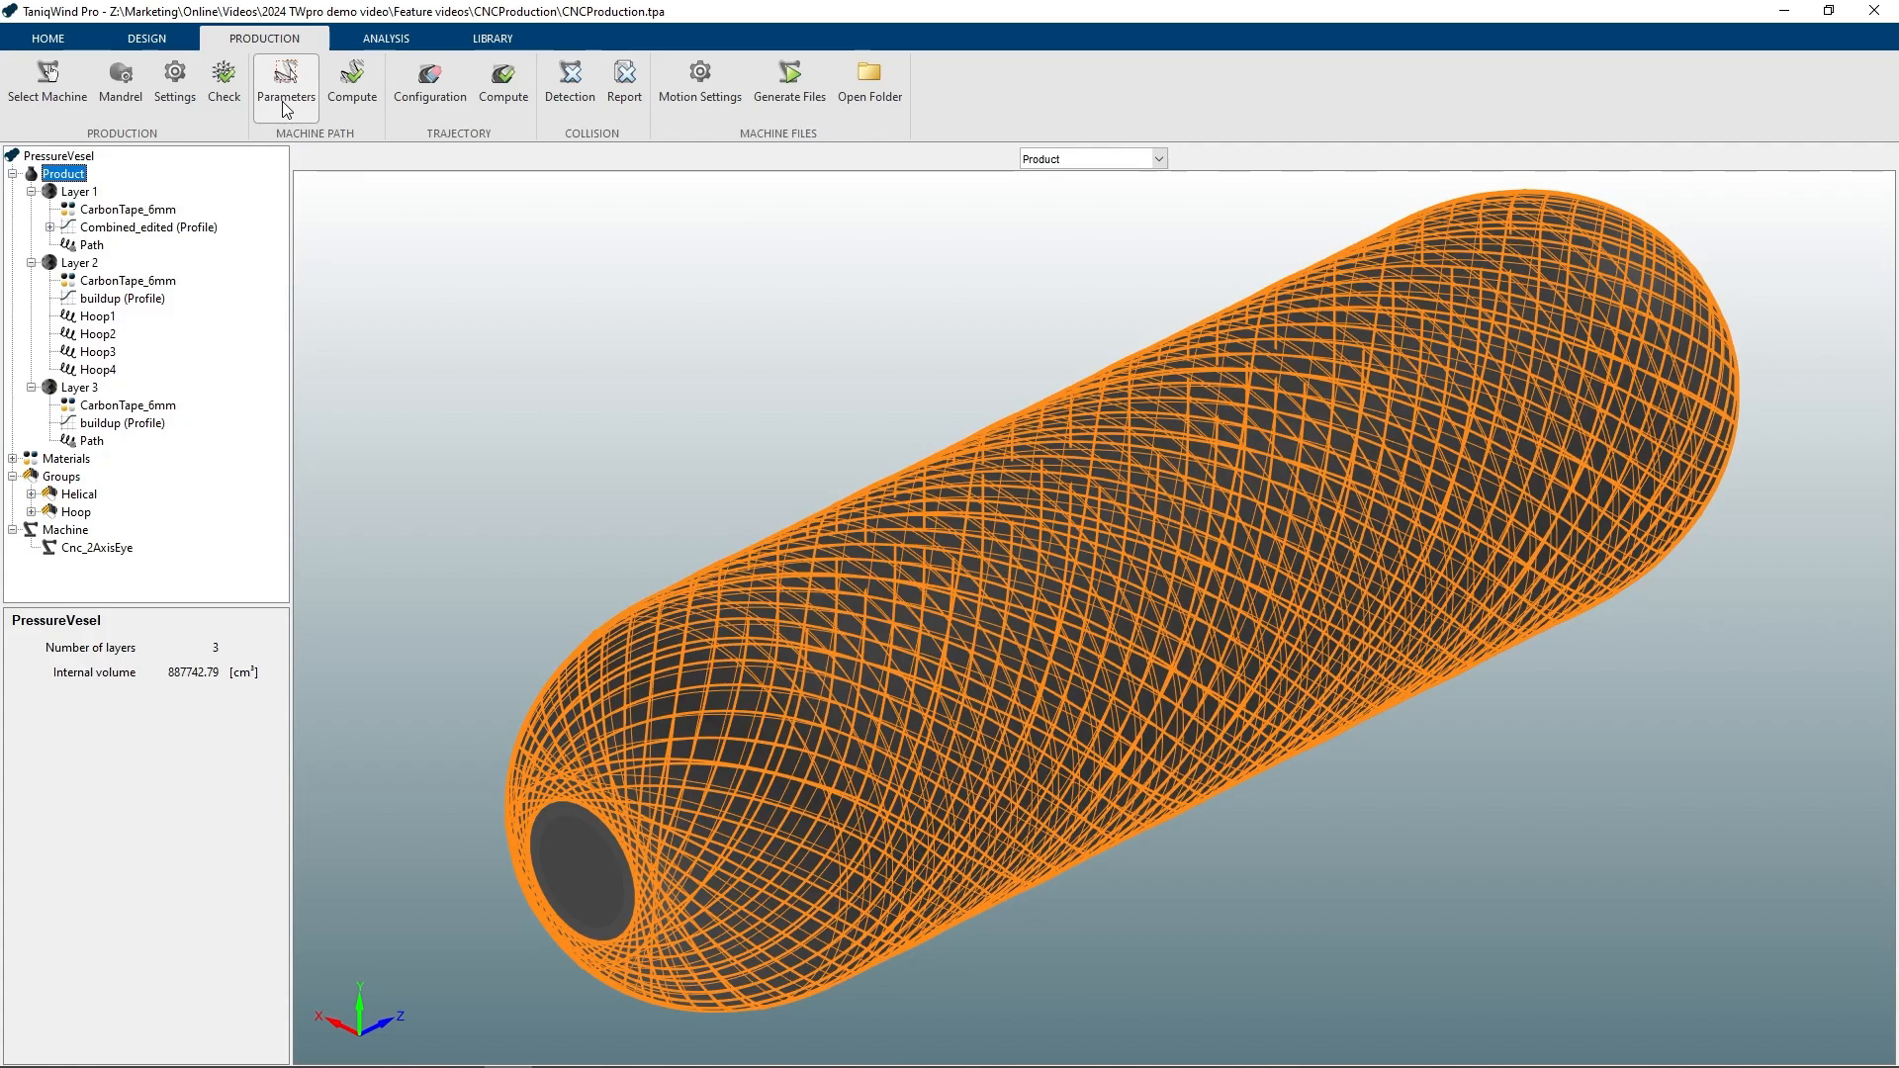
click(285, 107)
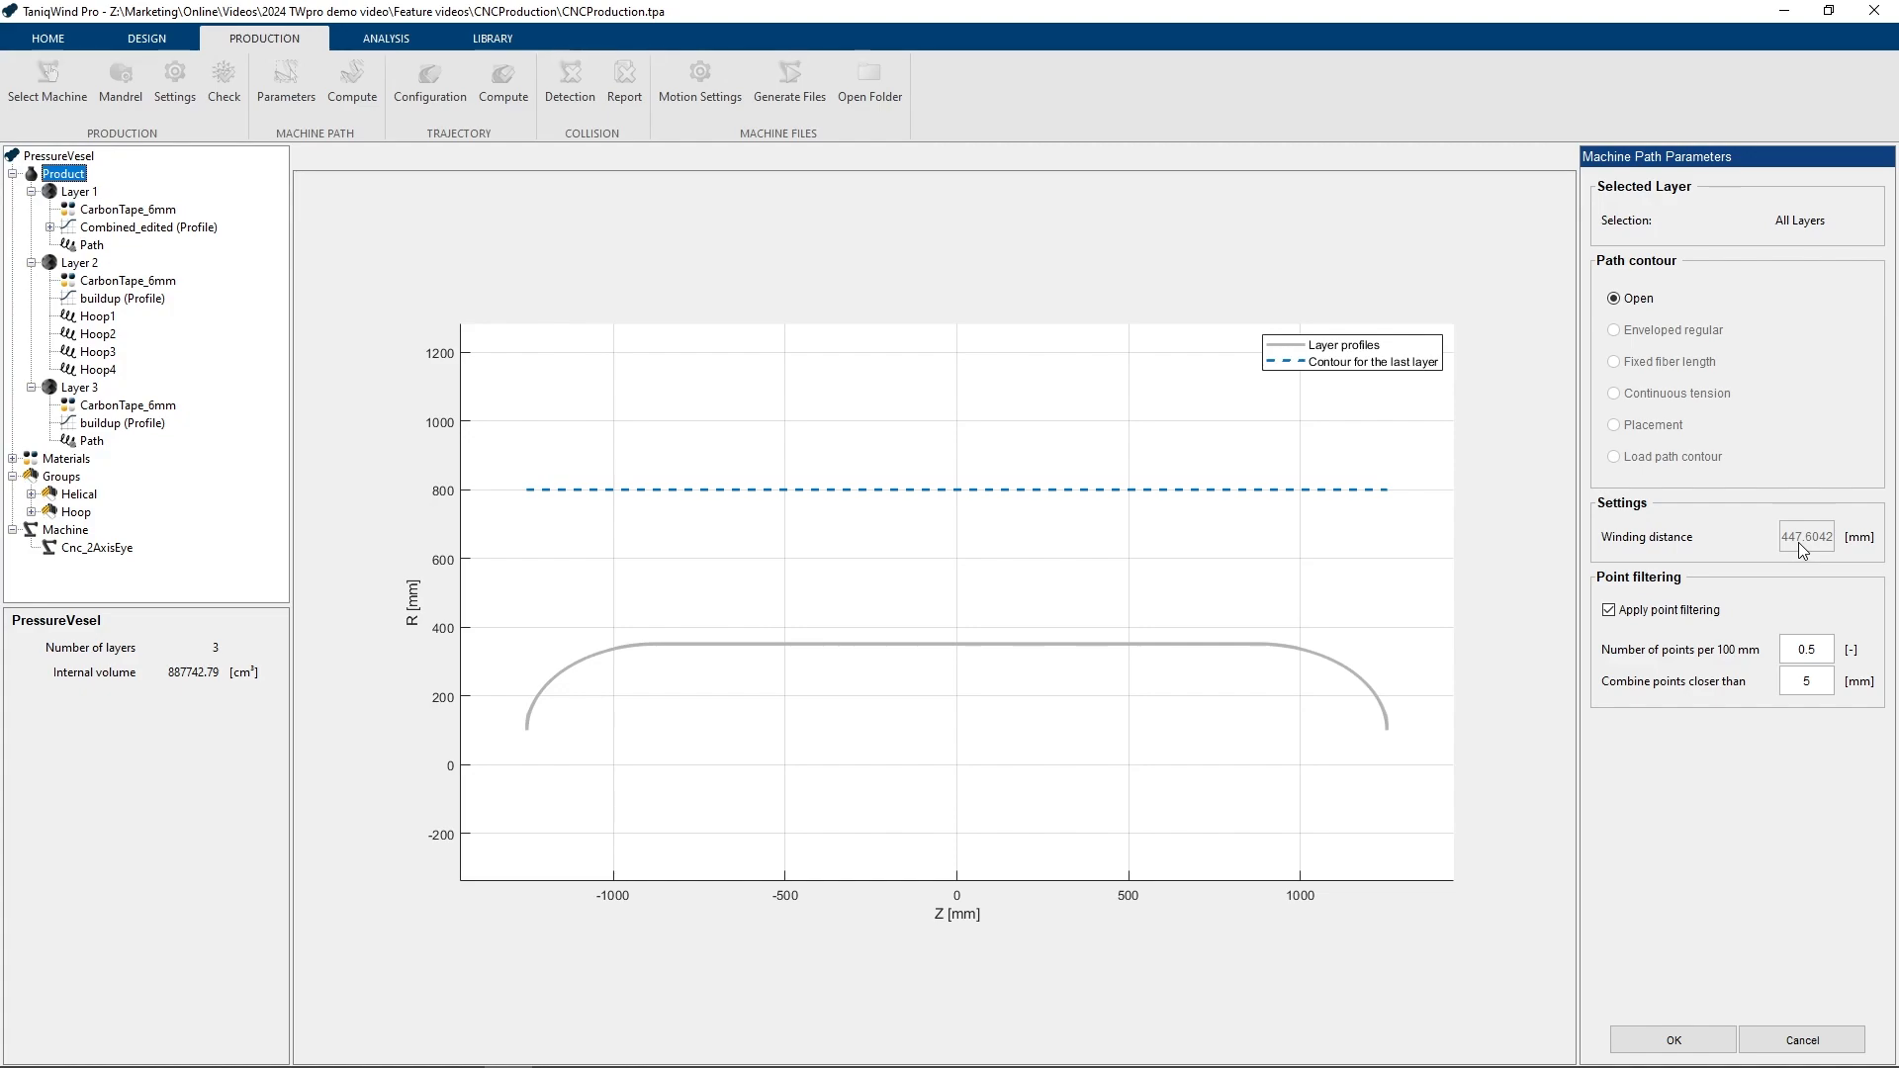
click(1686, 636)
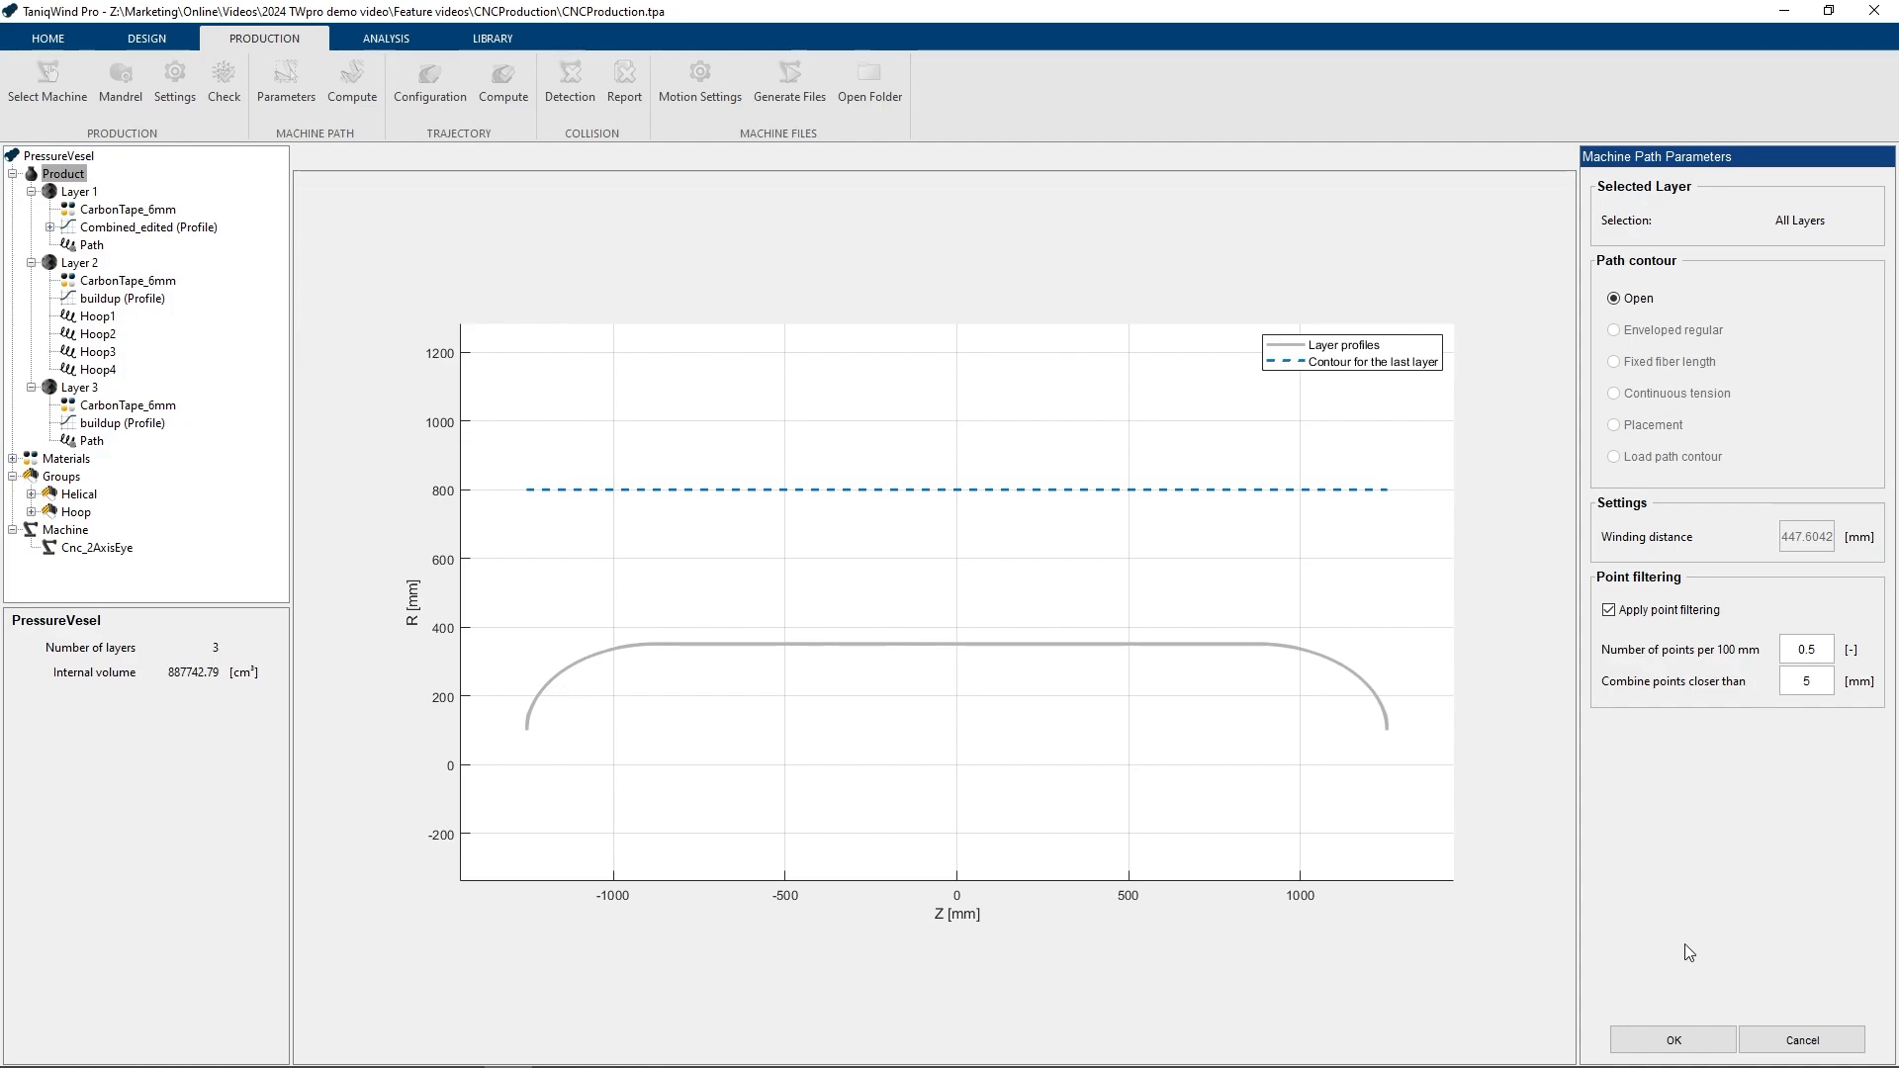
click(1669, 1041)
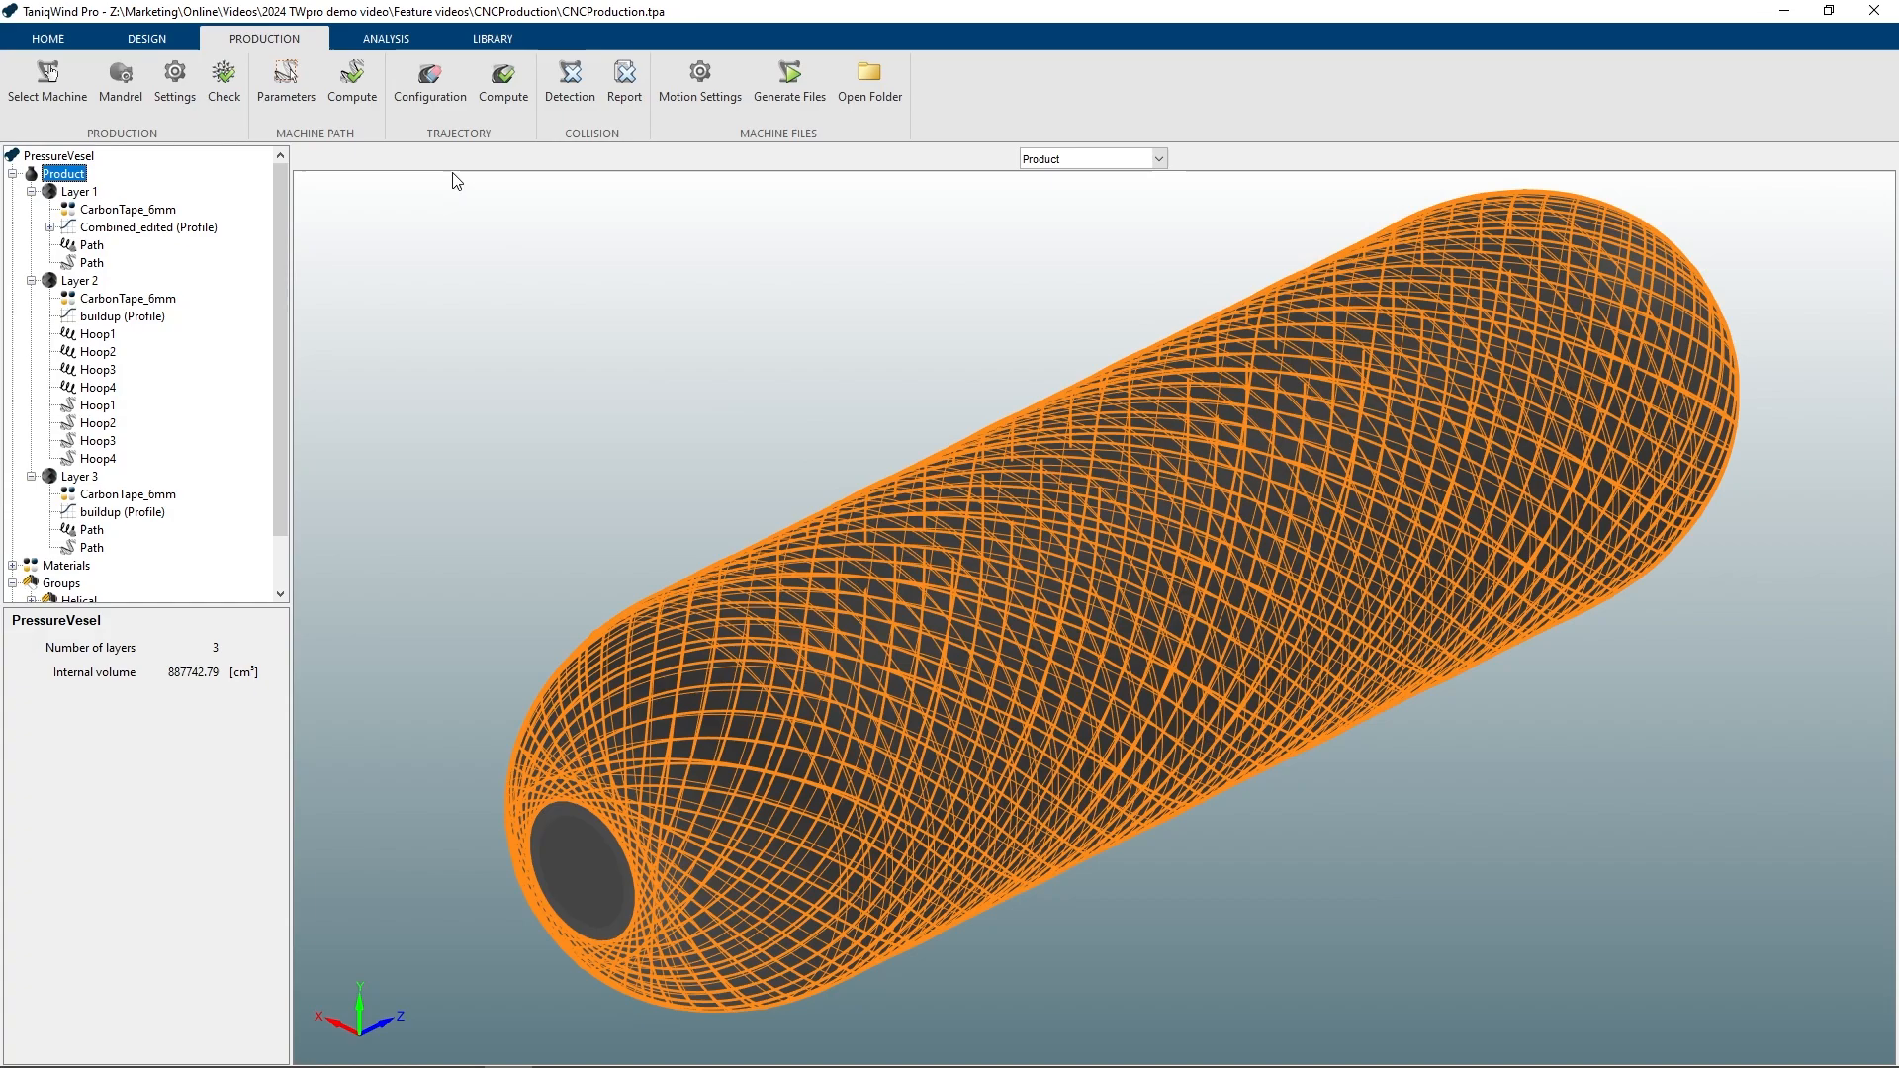
click(359, 85)
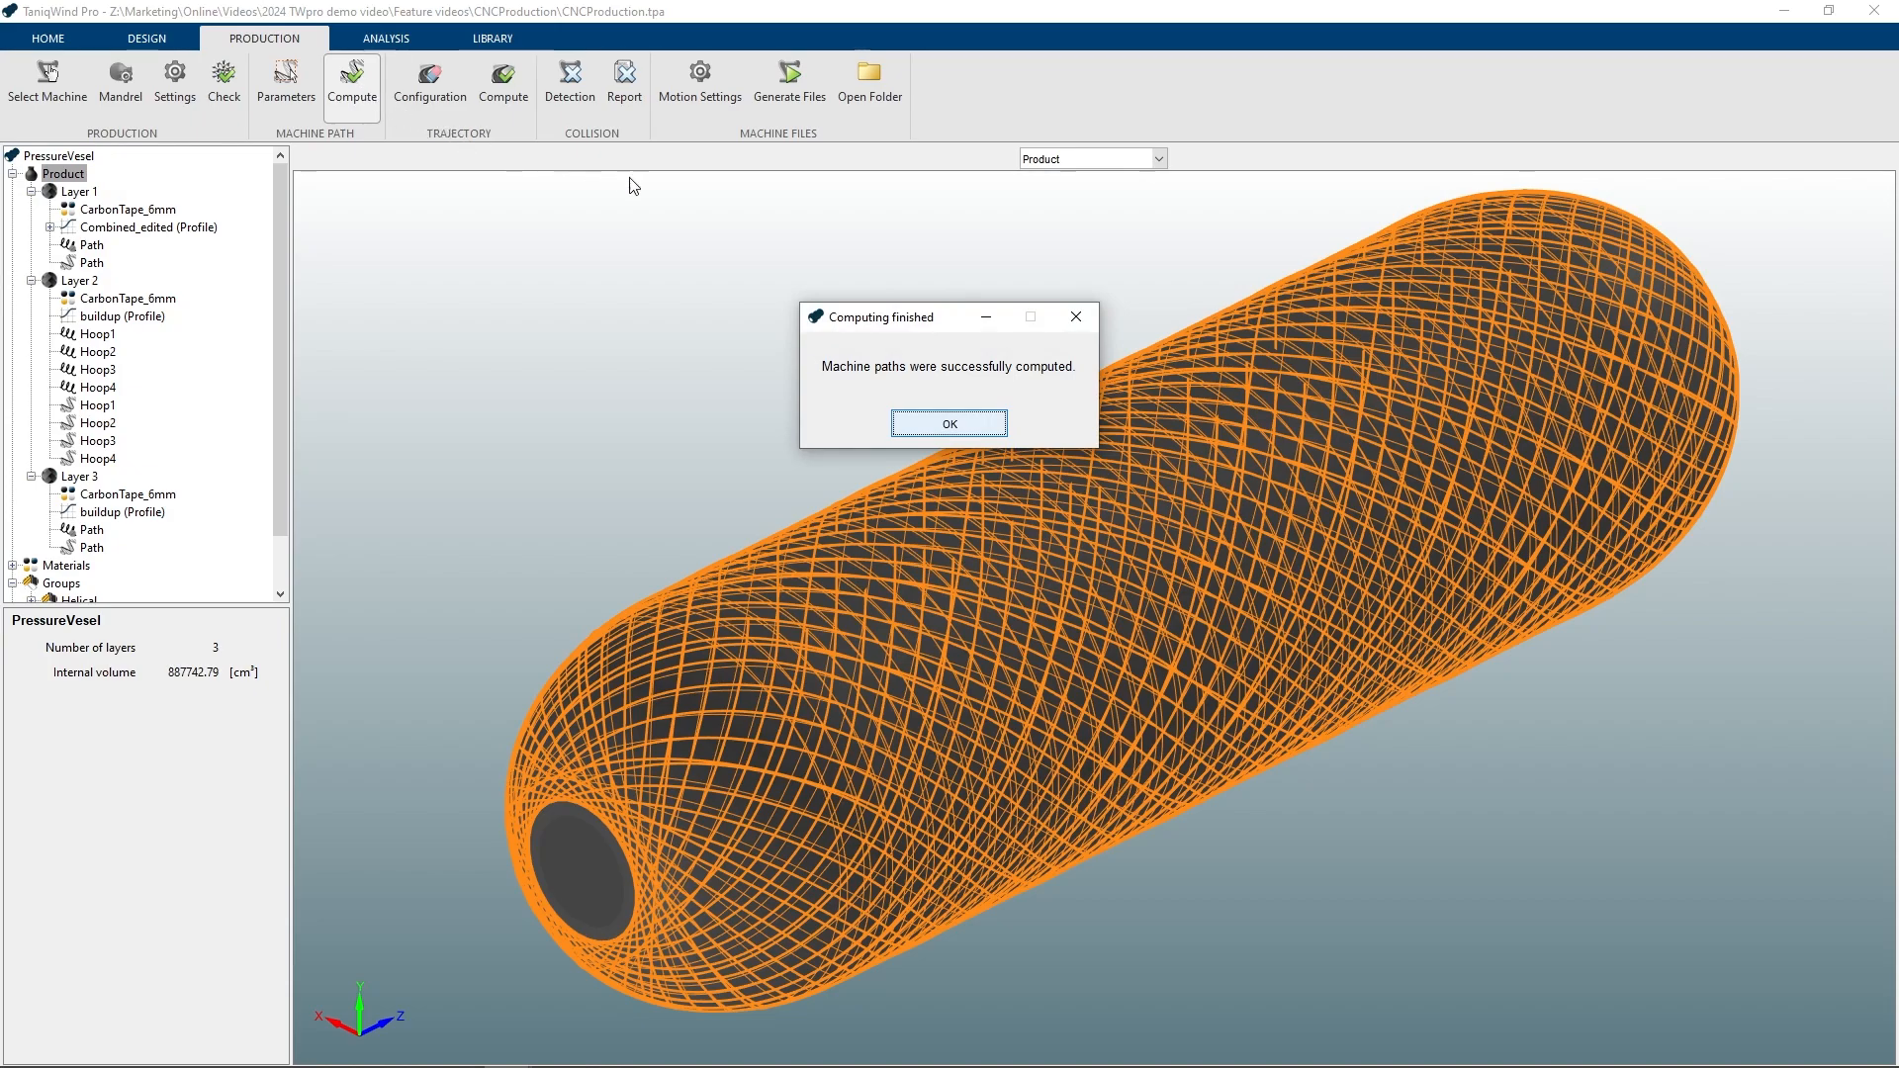
click(922, 419)
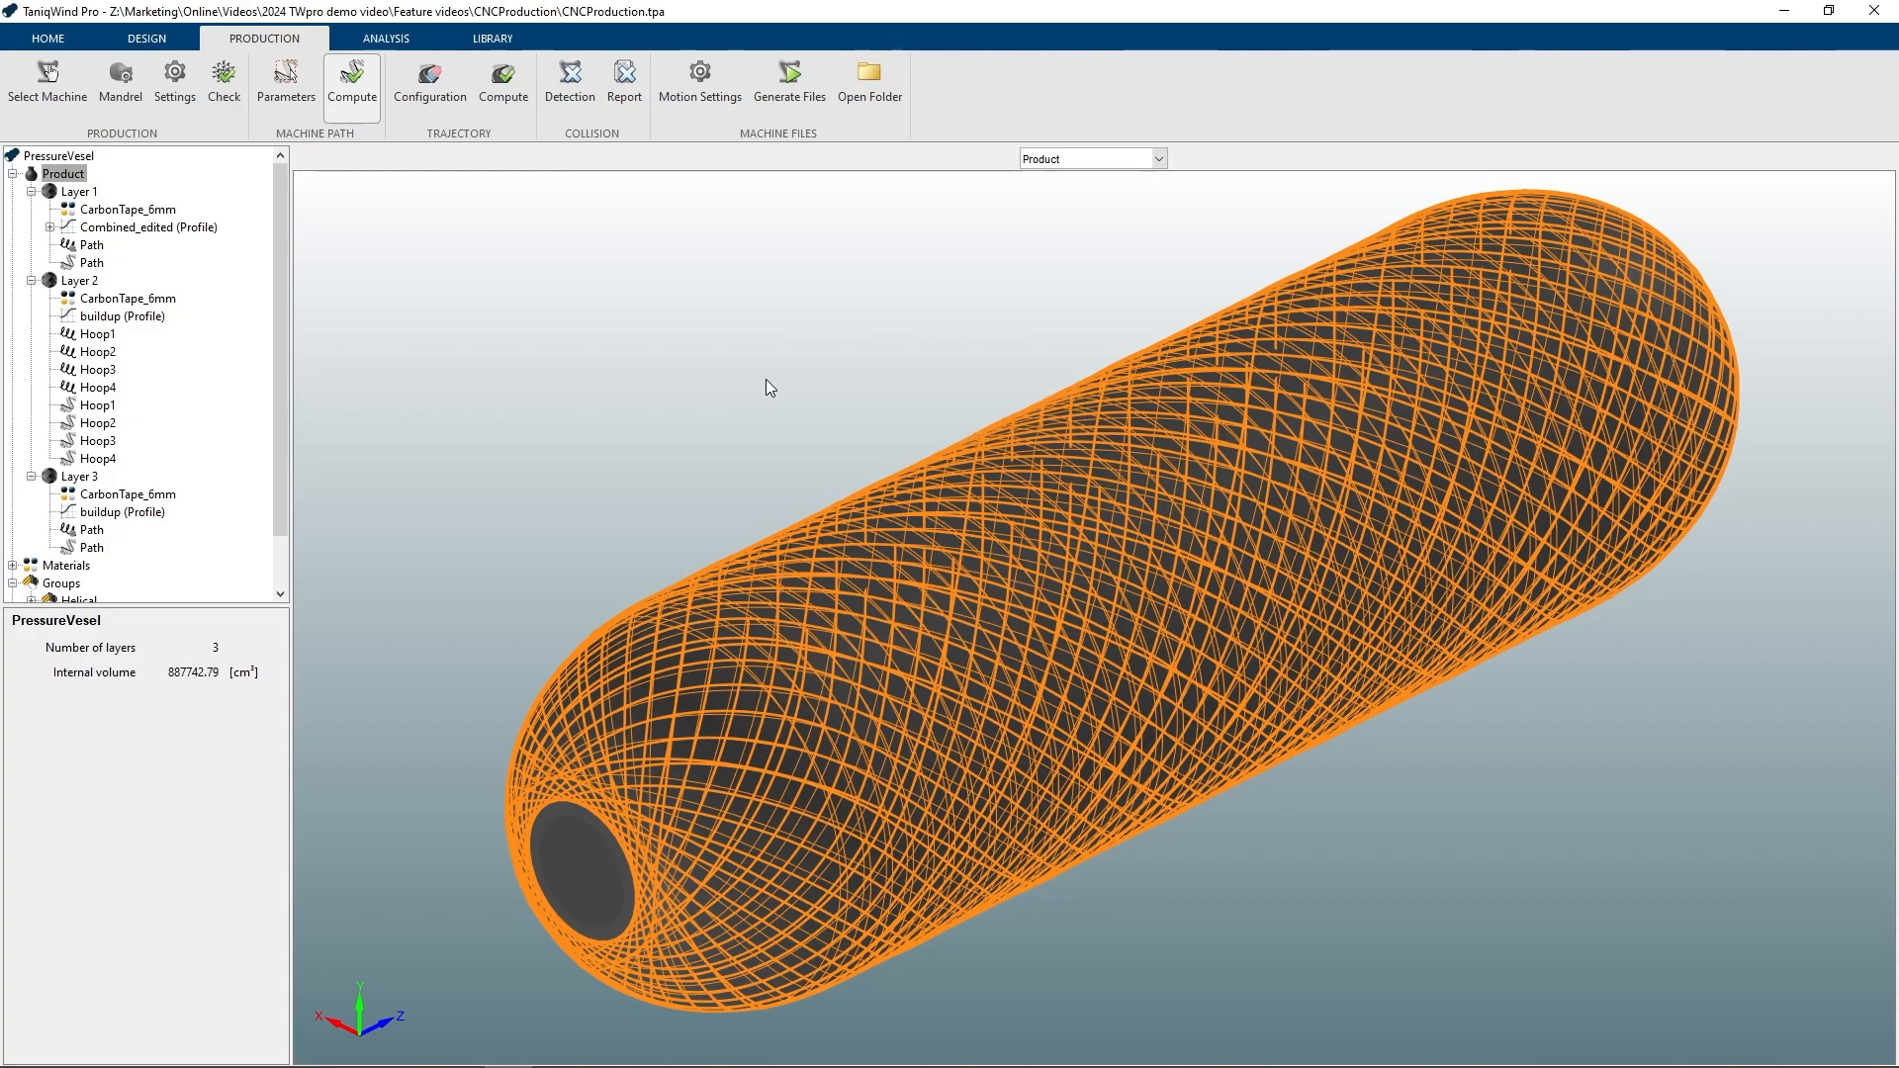
Inspect Layer 1's computed machine path in the Machine path, Full path and Bridging 3D views from several angles
click(89, 264)
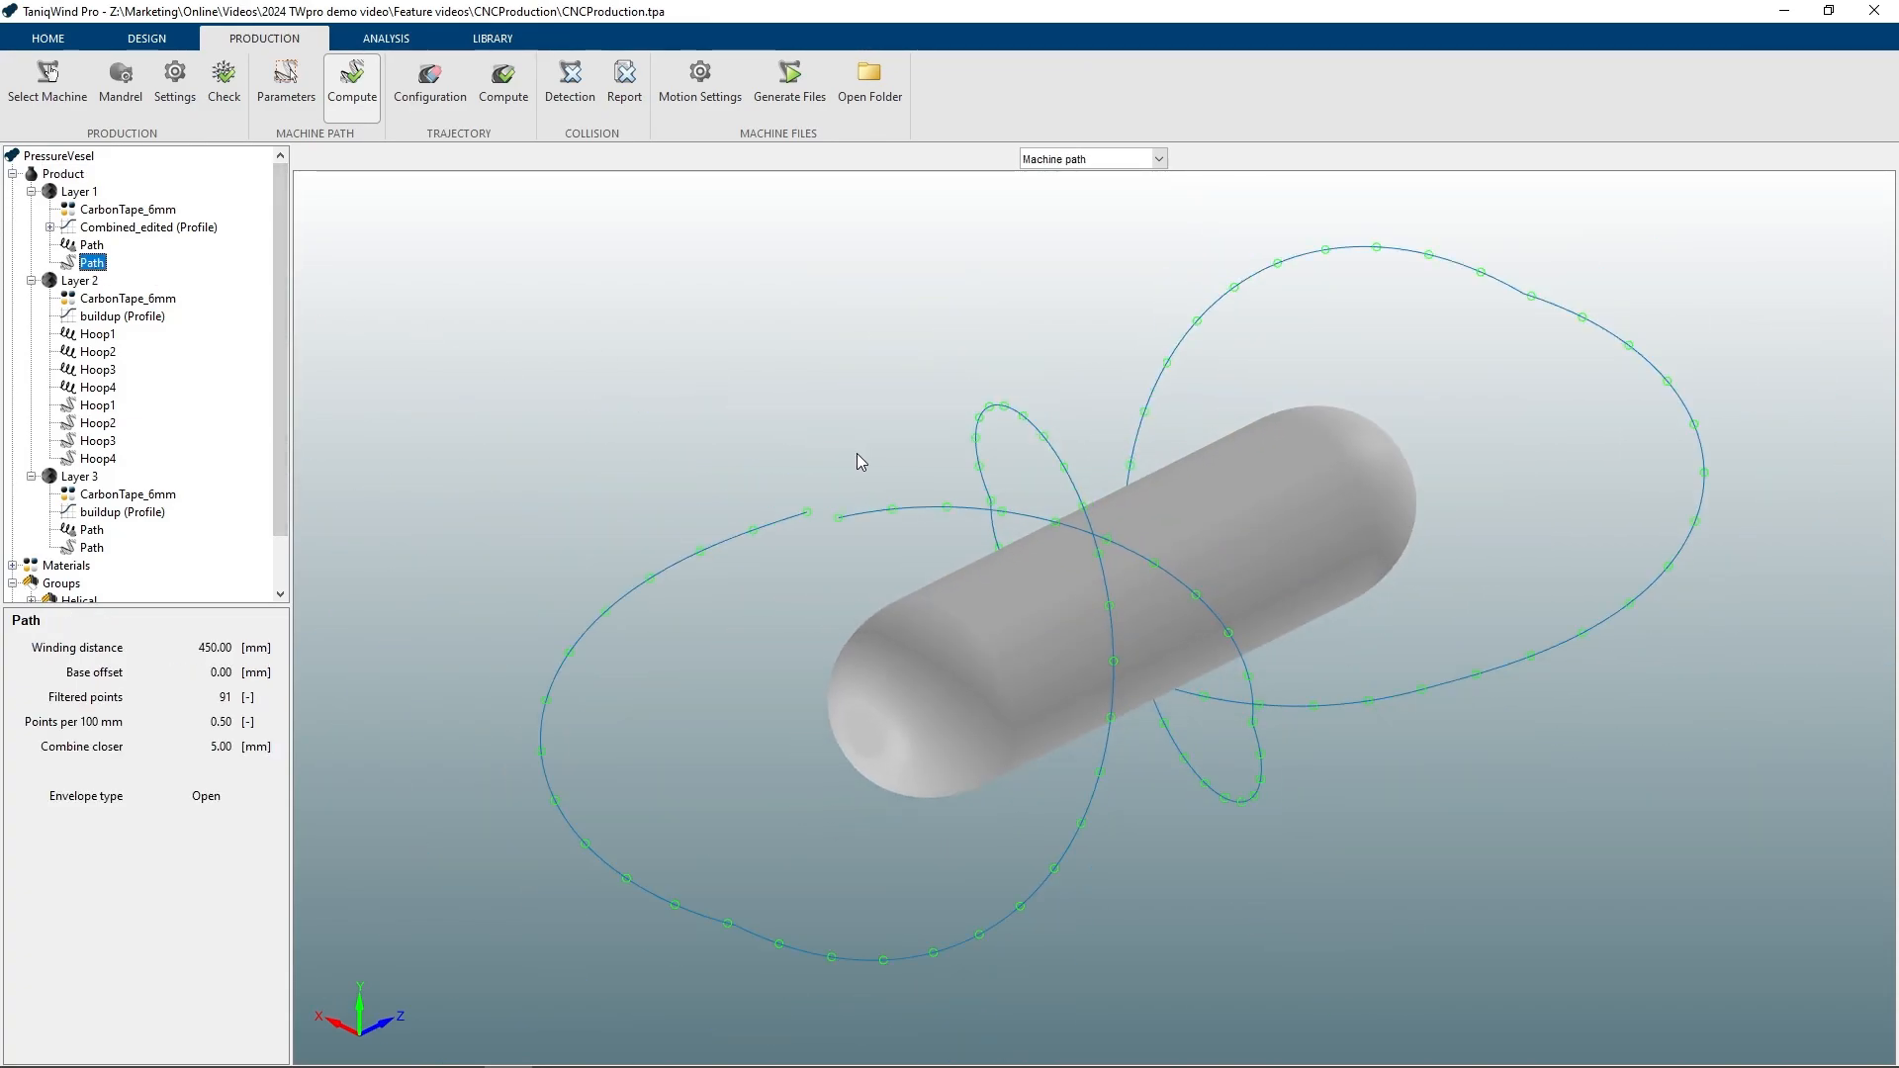
mouse_move(856, 454)
mouse_down()
mouse_move(827, 454)
mouse_move(856, 469)
mouse_up()
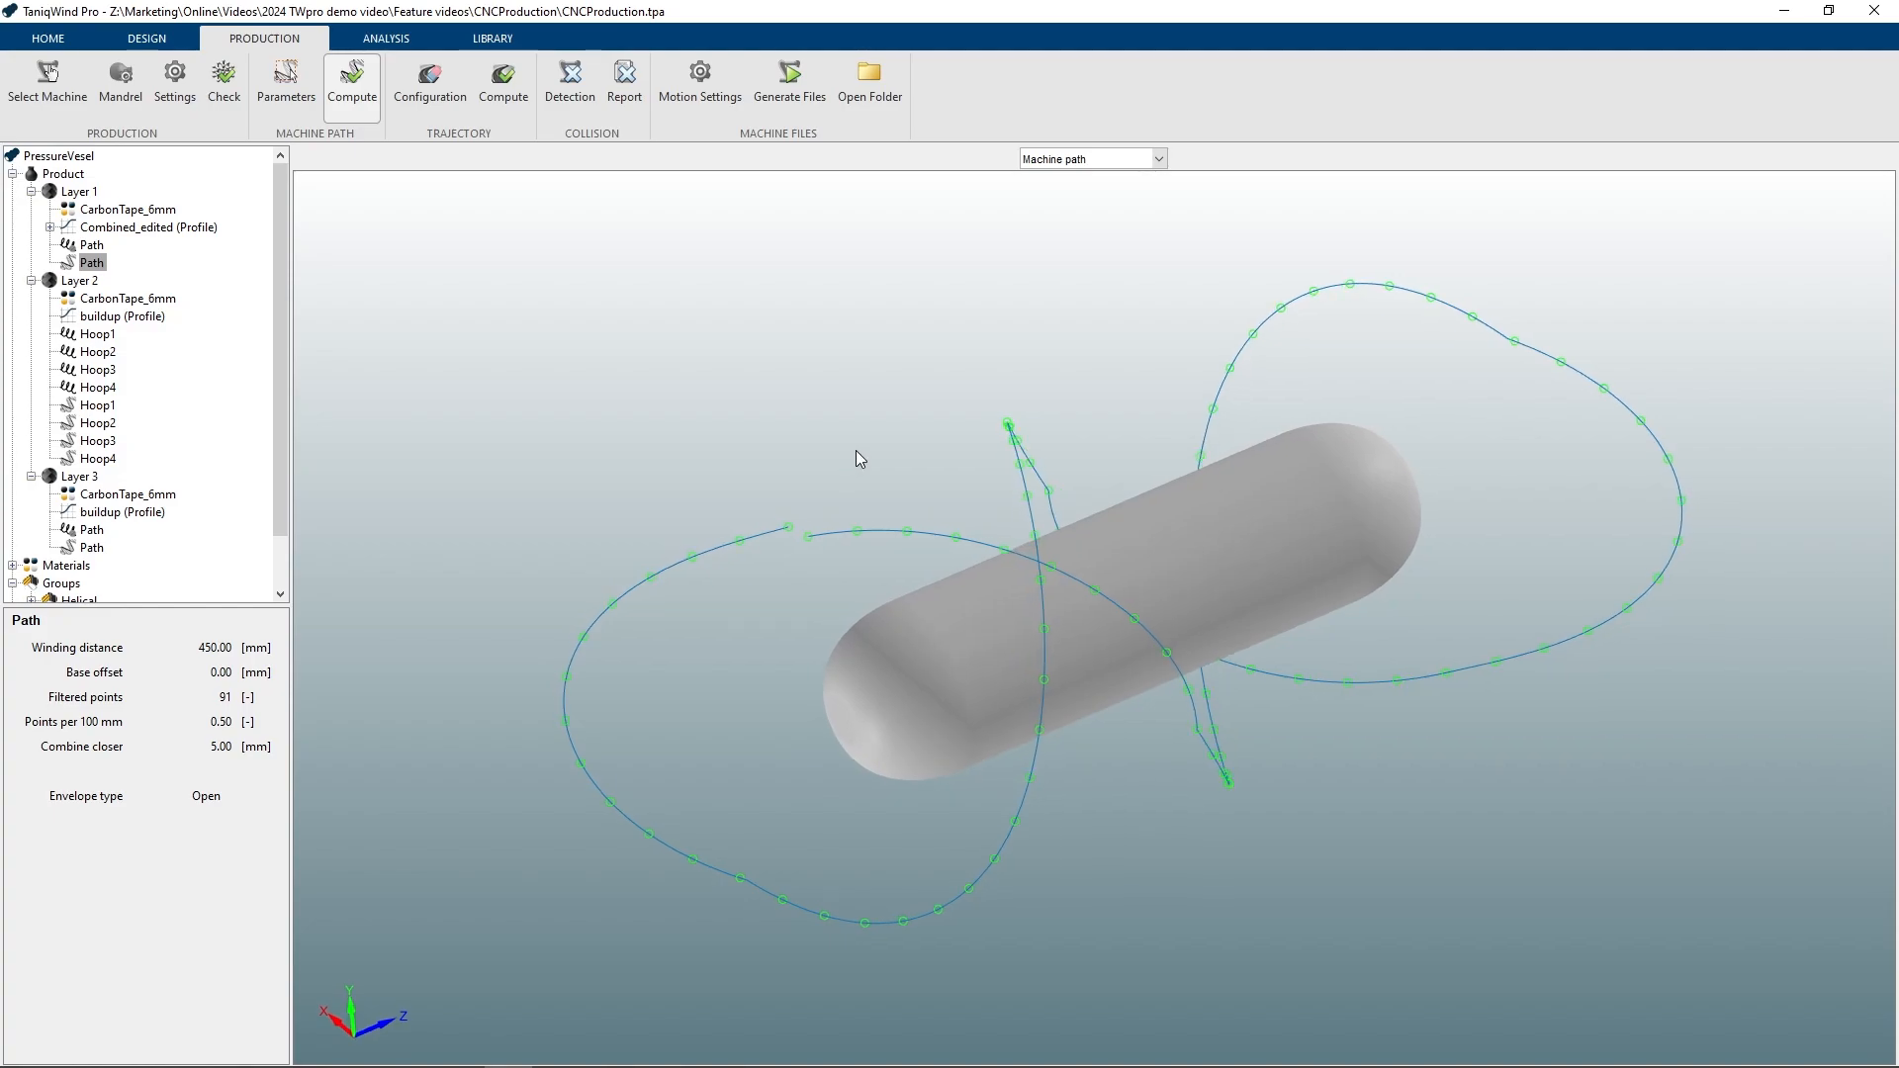
click(1158, 158)
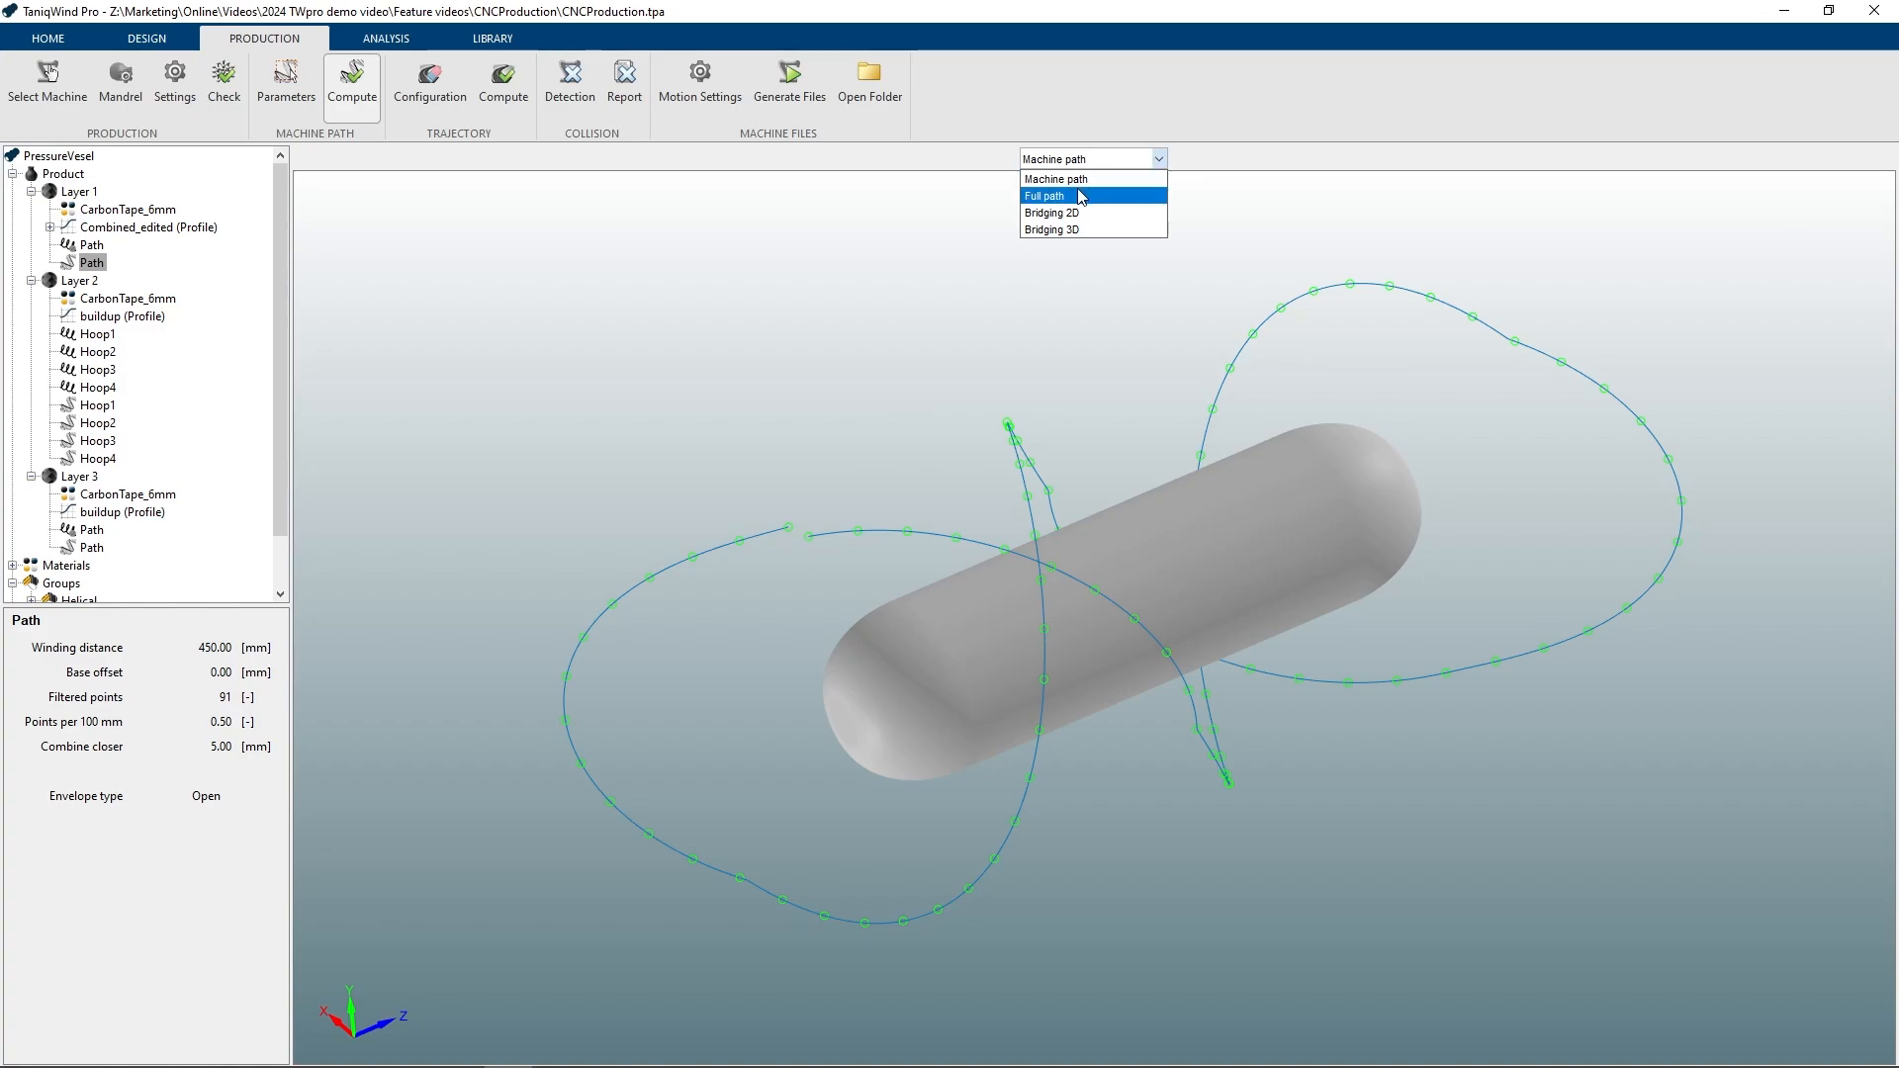
click(1081, 197)
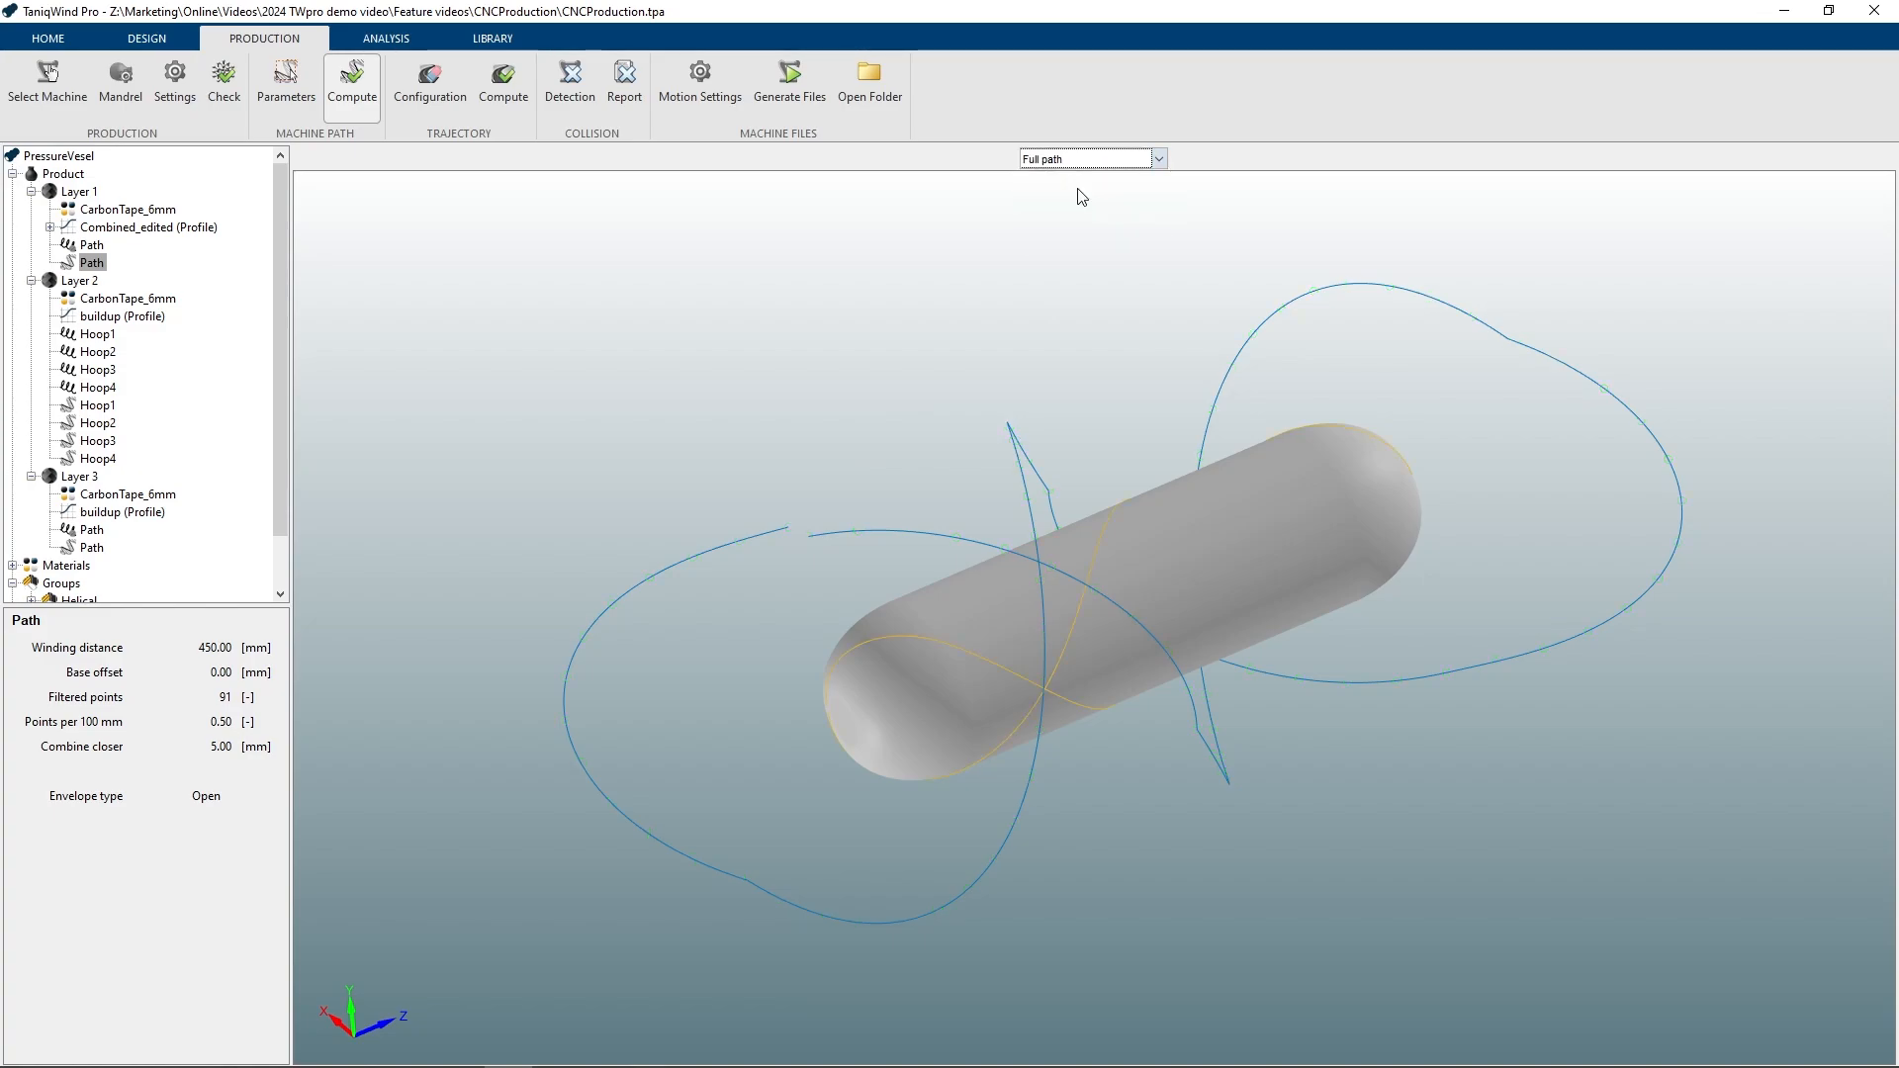
mouse_move(1009, 517)
mouse_down()
mouse_move(911, 534)
mouse_move(1042, 525)
mouse_up()
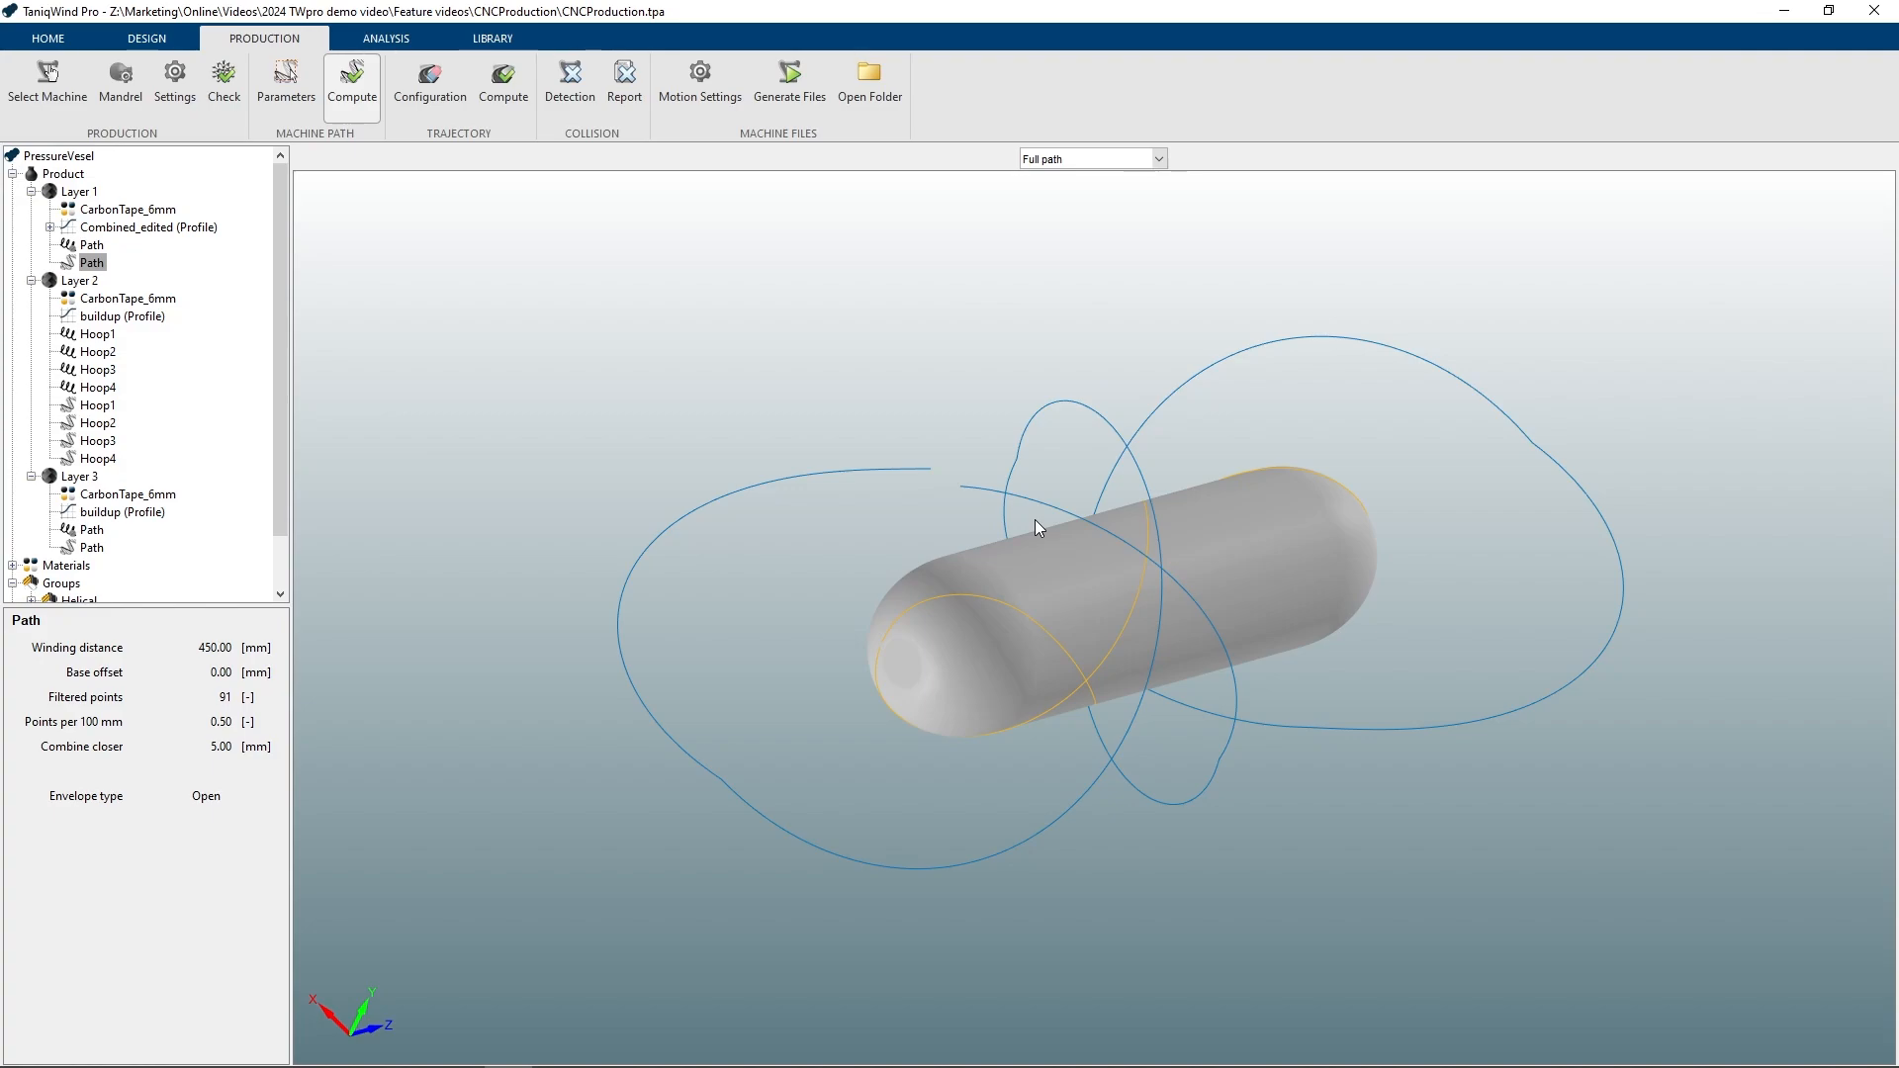
click(1107, 161)
click(1044, 231)
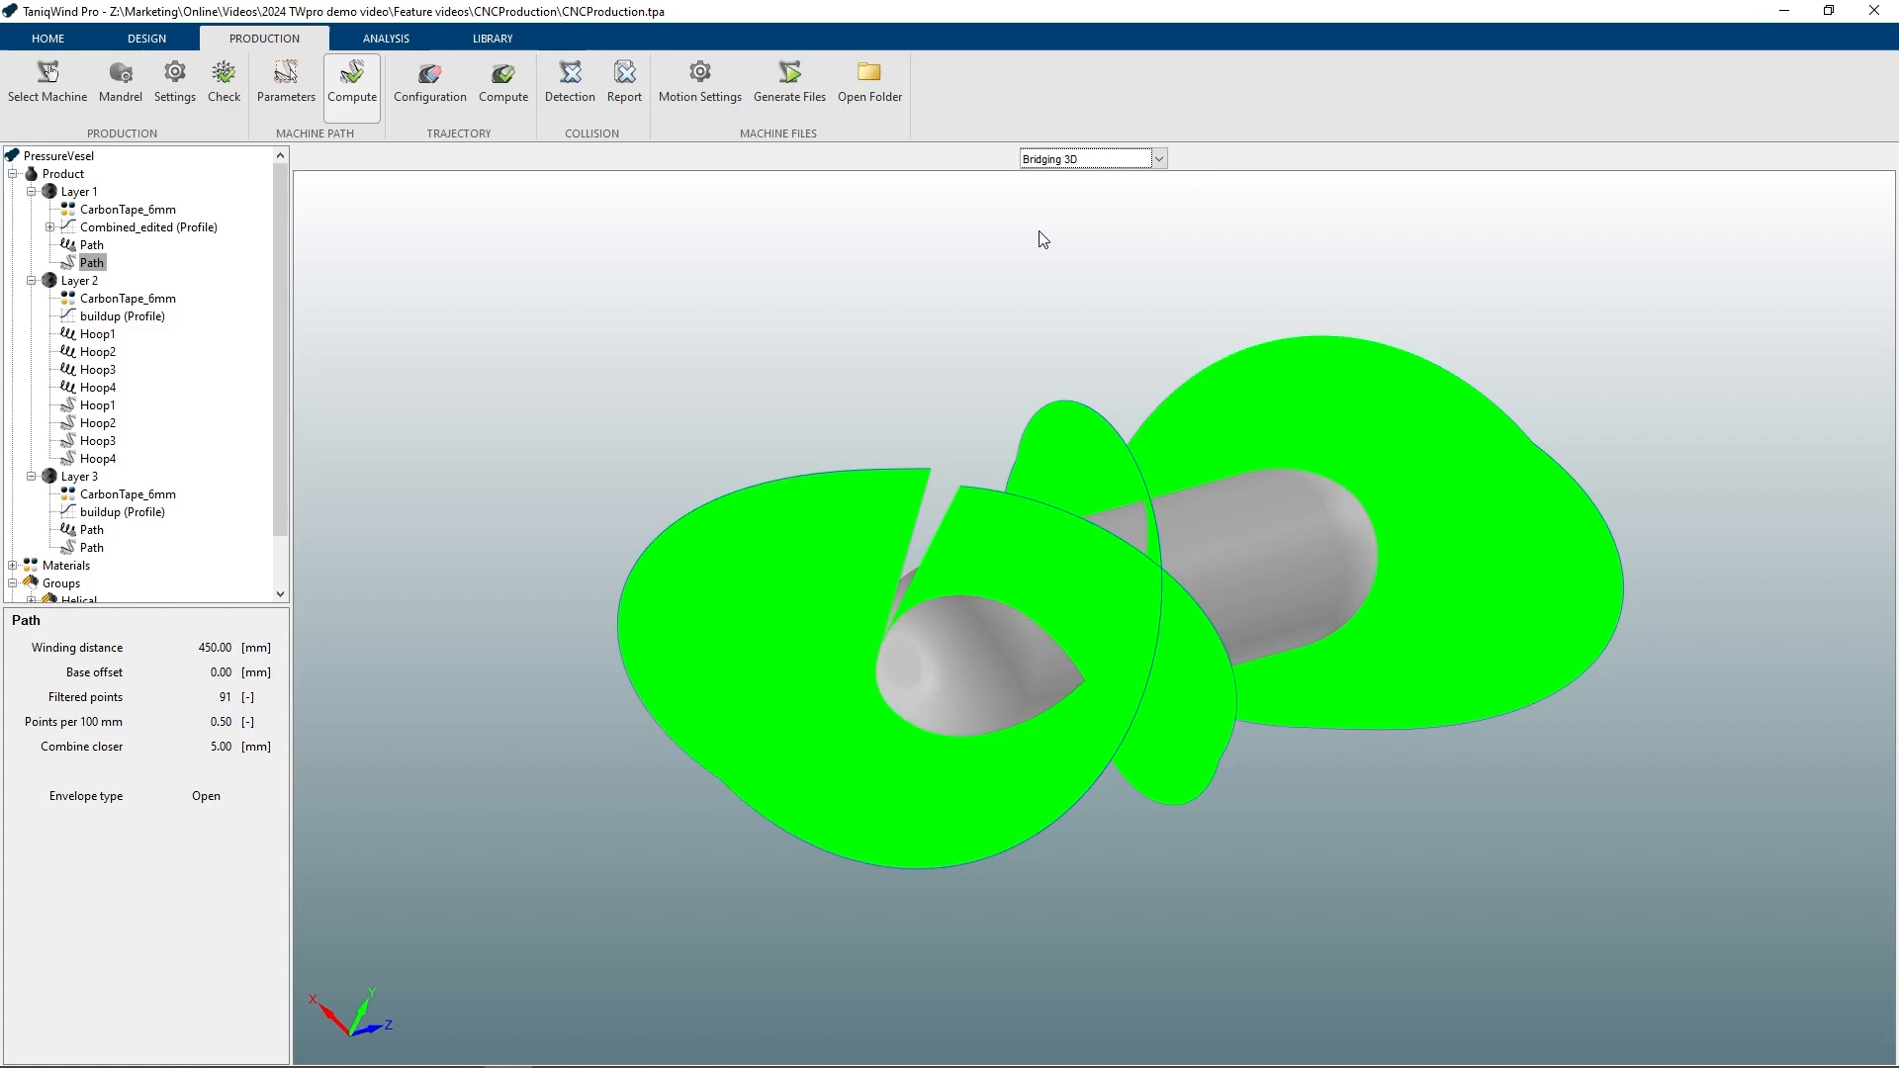
drag(1042, 520, 1038, 562)
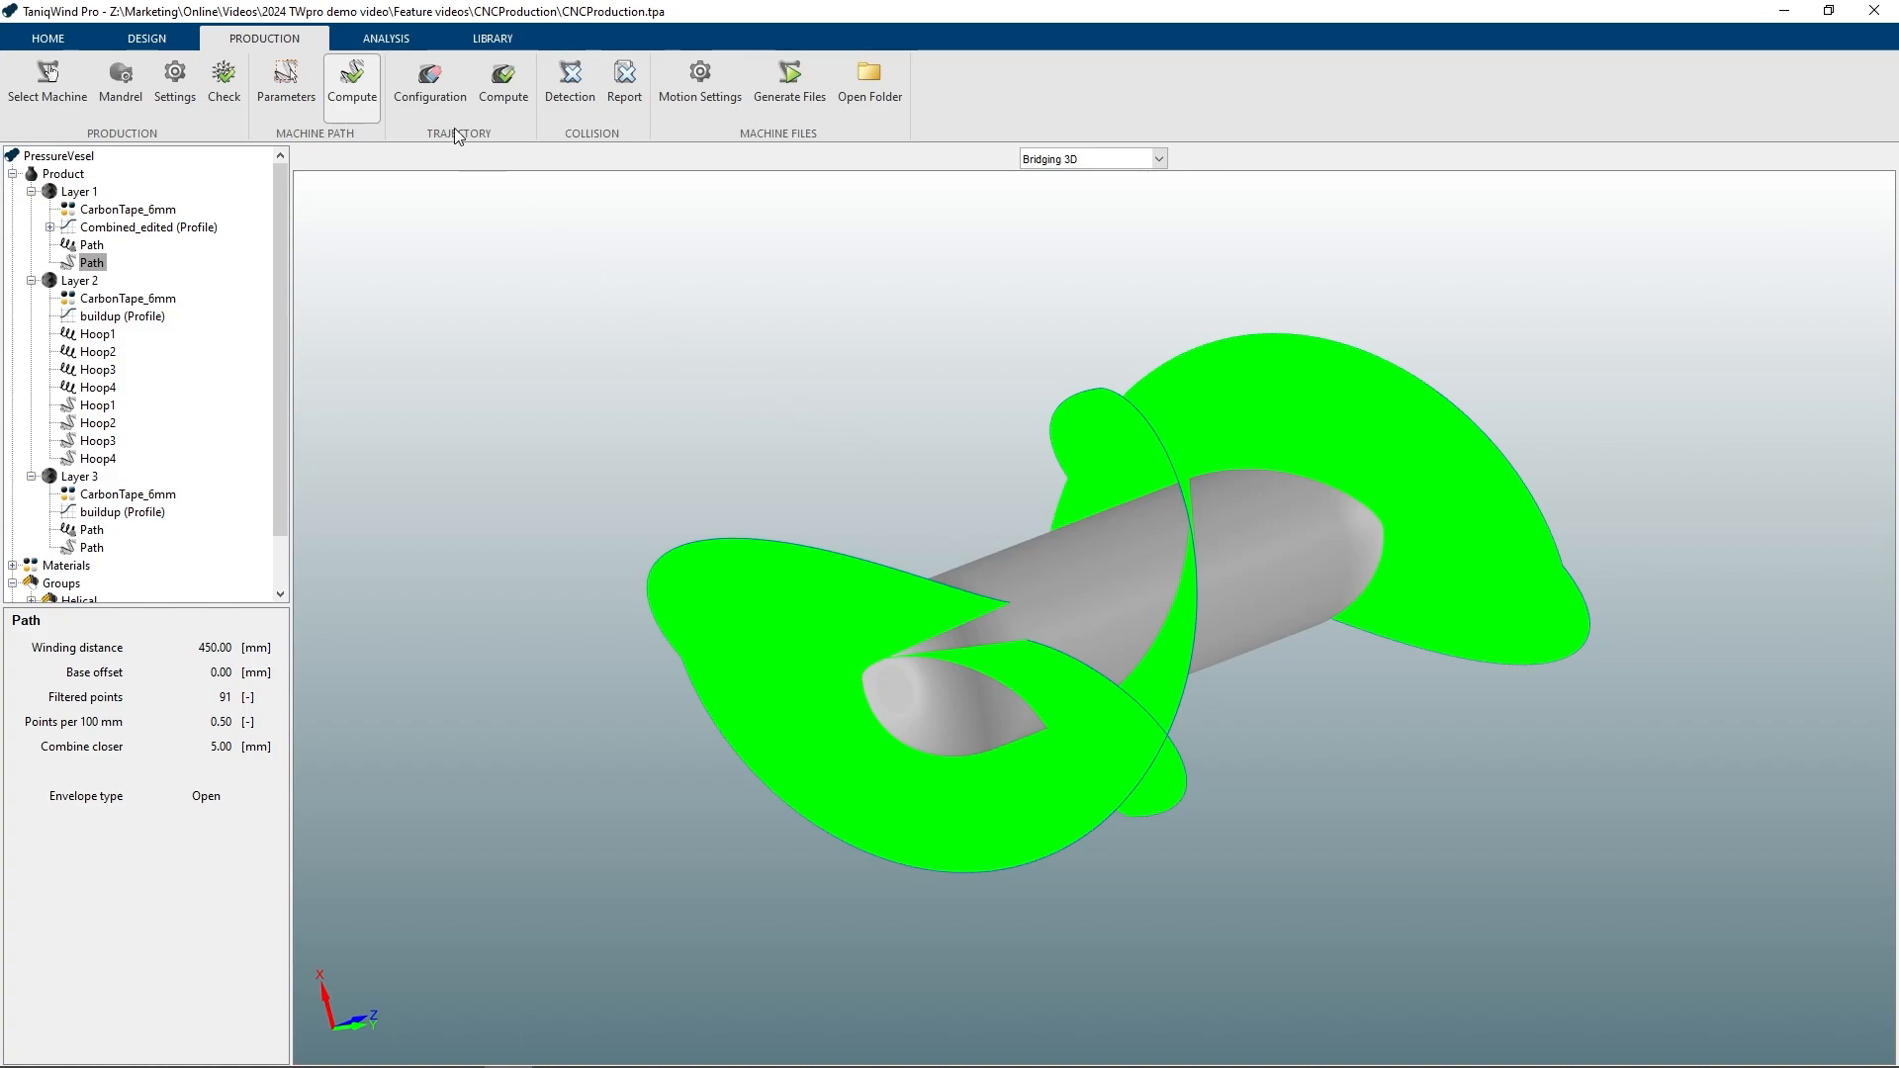
Accept Layer 1's CNC winding configuration with a positive axis rotation direction and compute the trajectories for the whole product
click(433, 90)
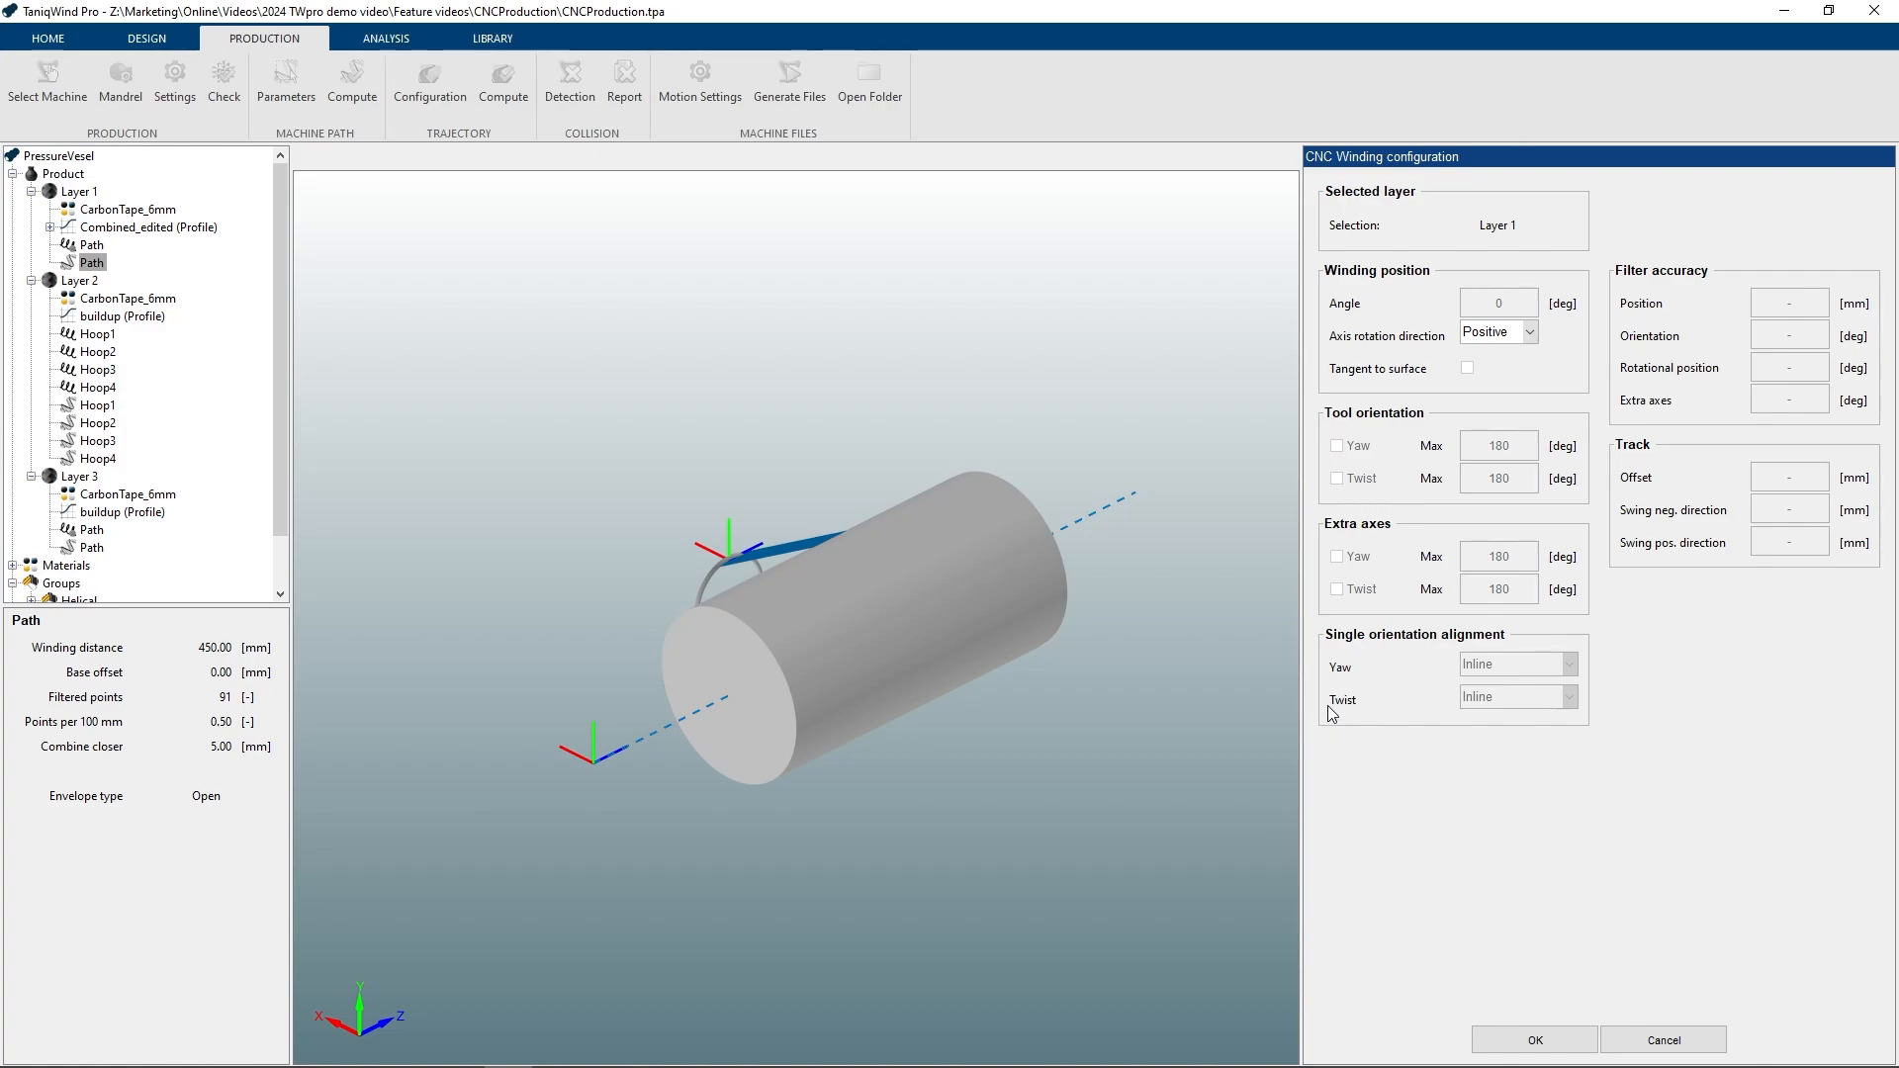
click(1519, 340)
click(1534, 1036)
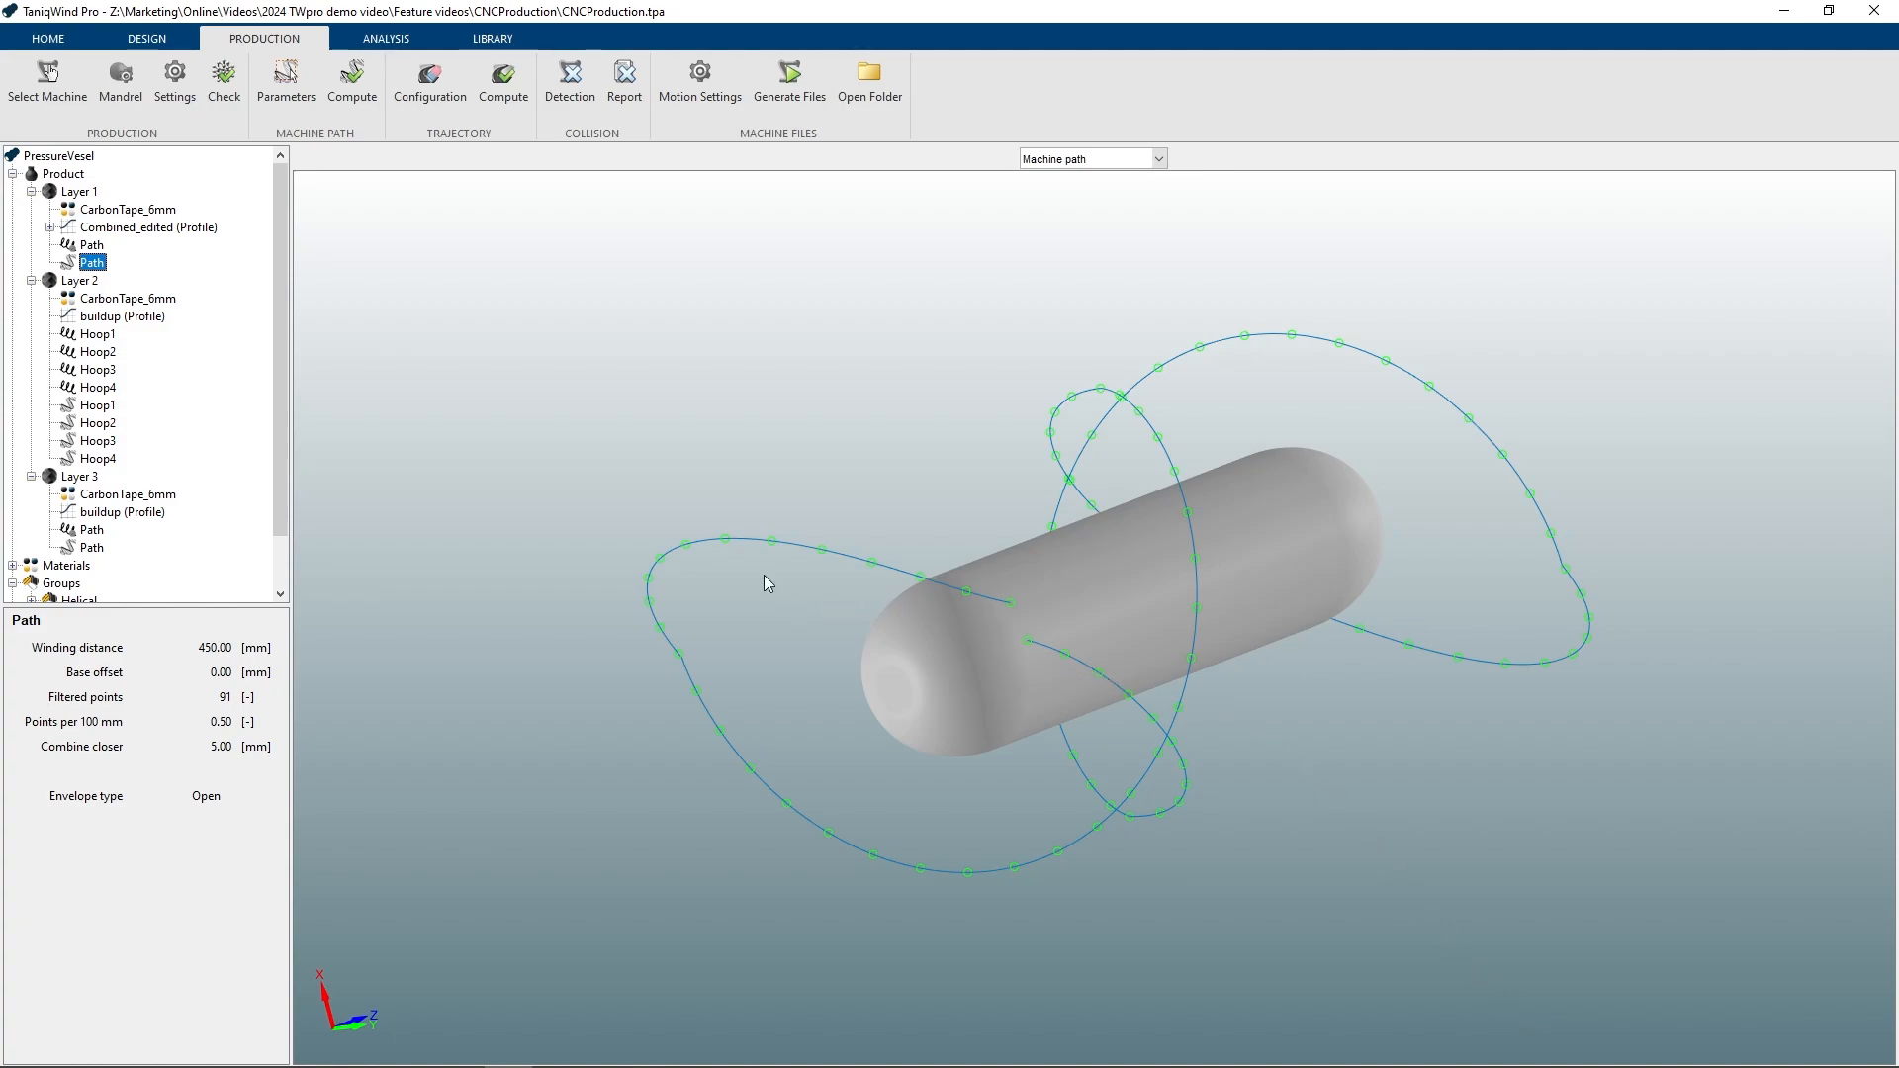
click(515, 108)
click(66, 174)
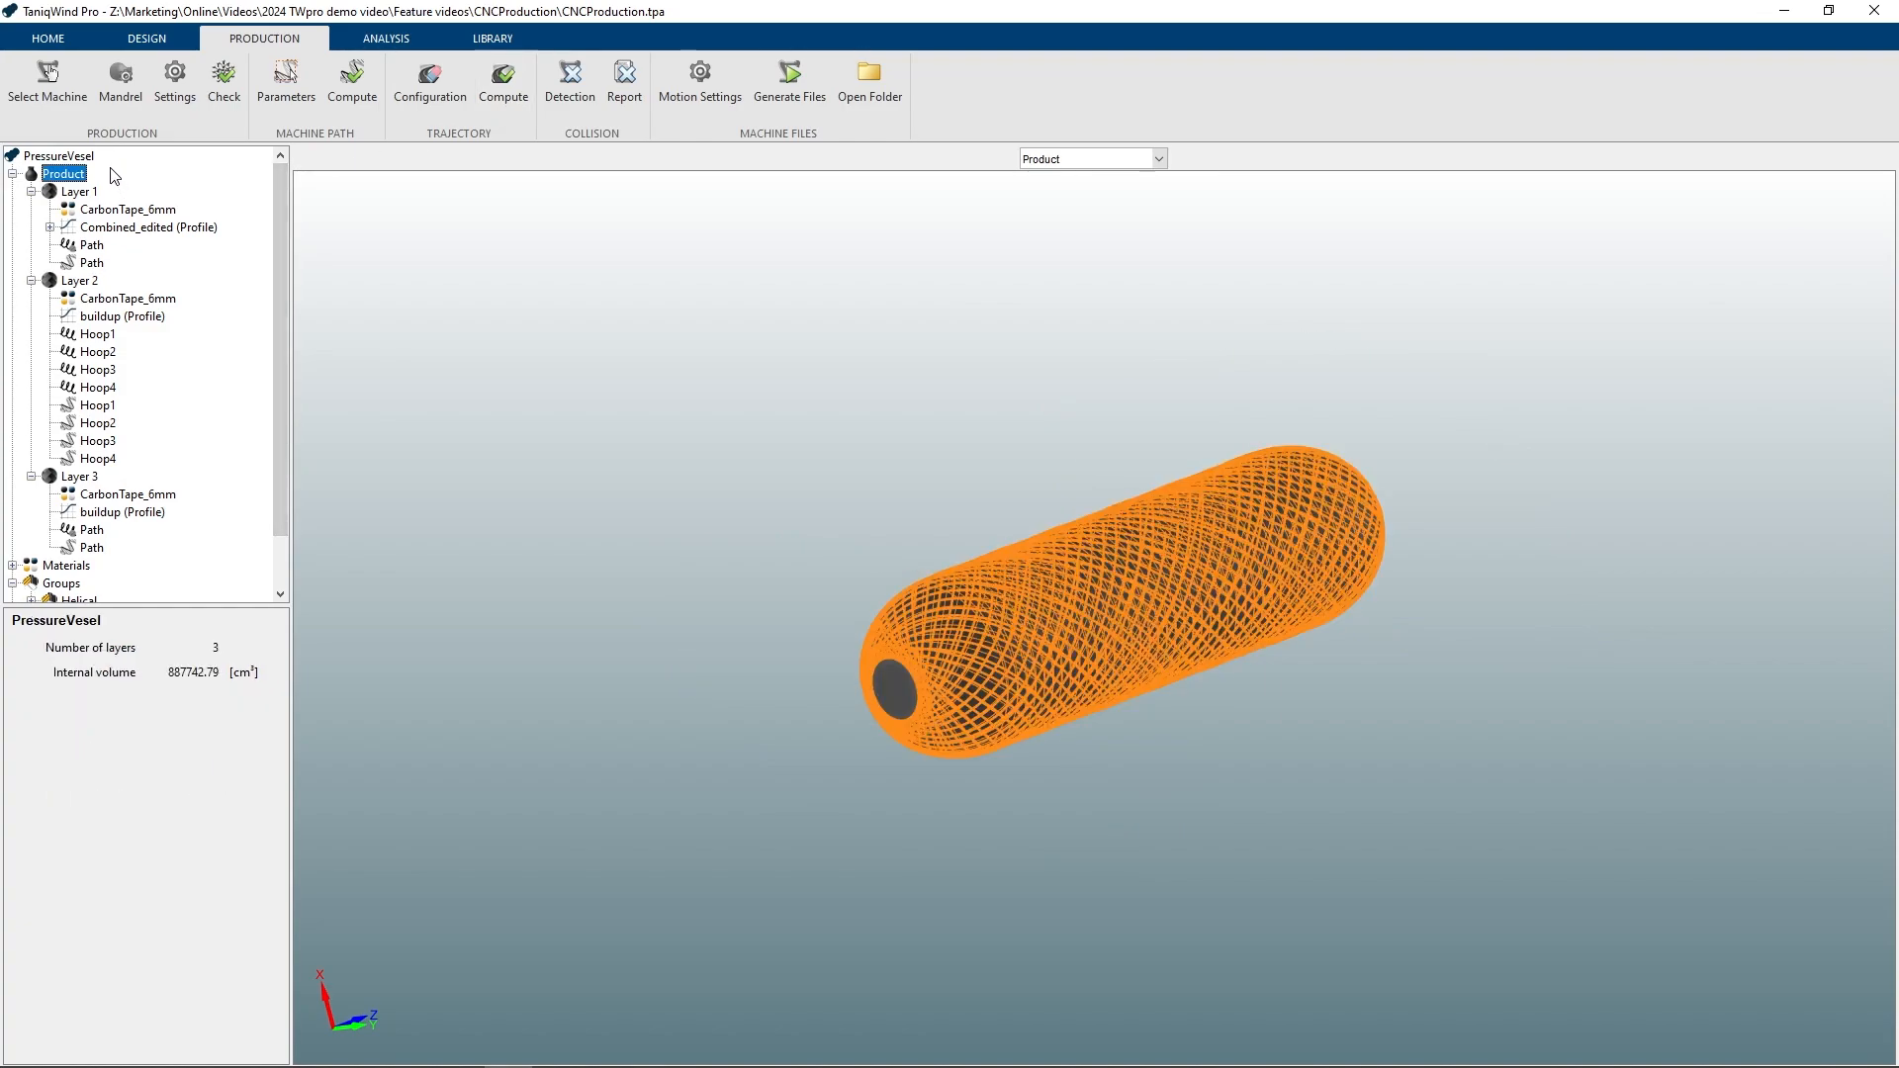
click(504, 103)
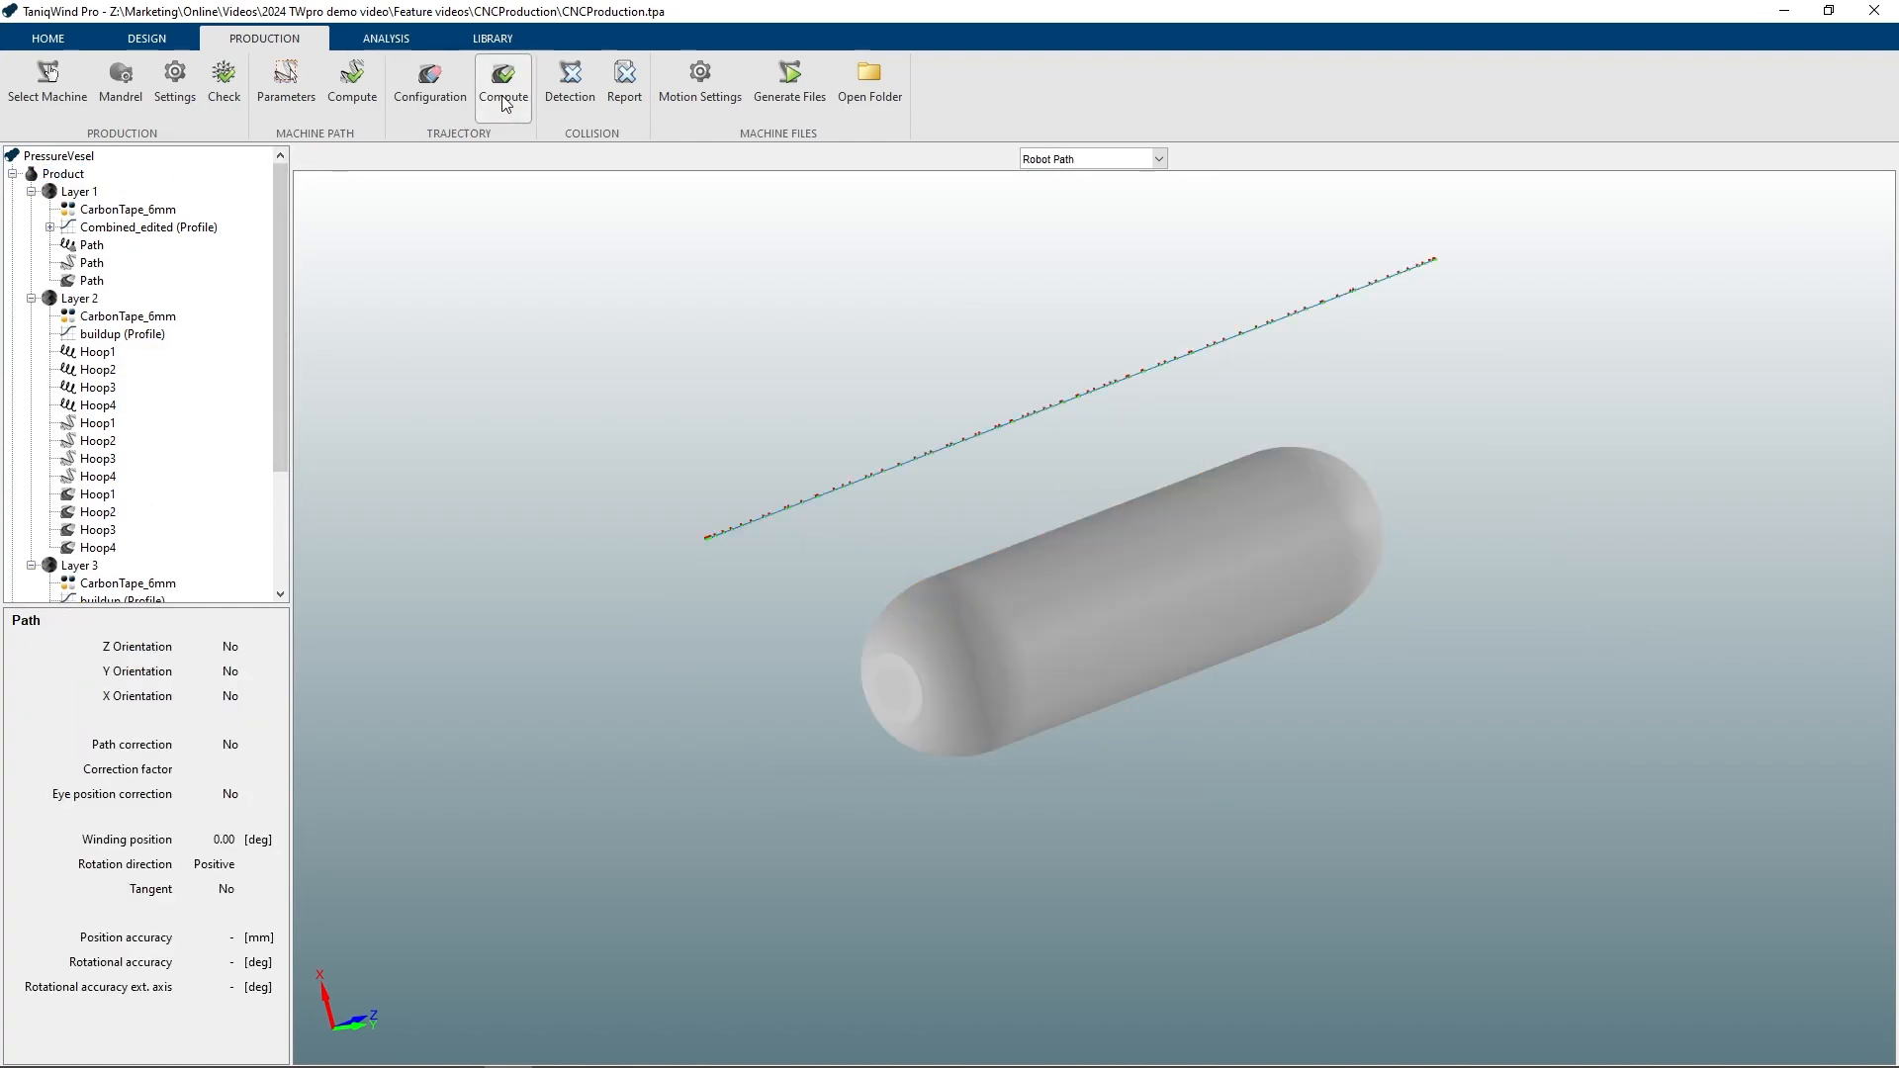
Inspect Layer 1's computed trajectory in the Robot Path and Suspended tape views from several angles
middle_drag(916, 423, 1120, 339)
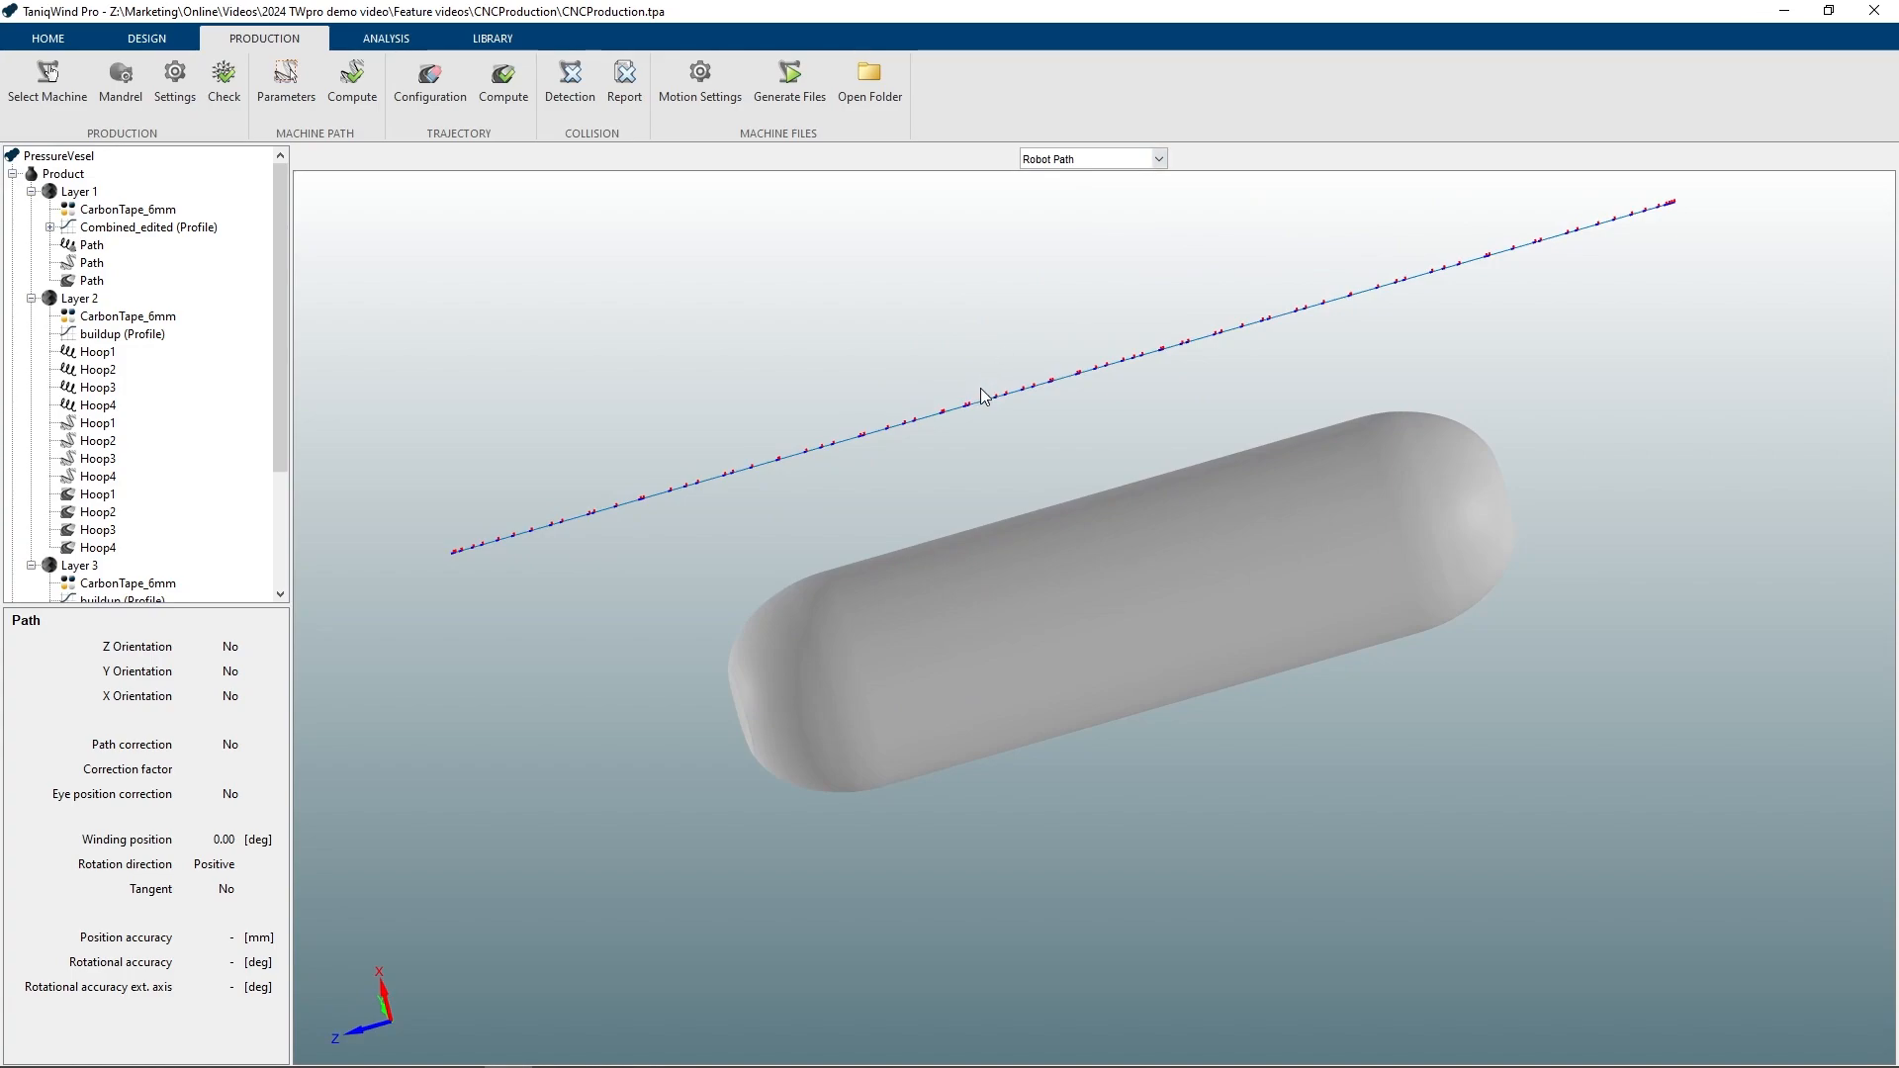
scroll(639, 476, up, 6)
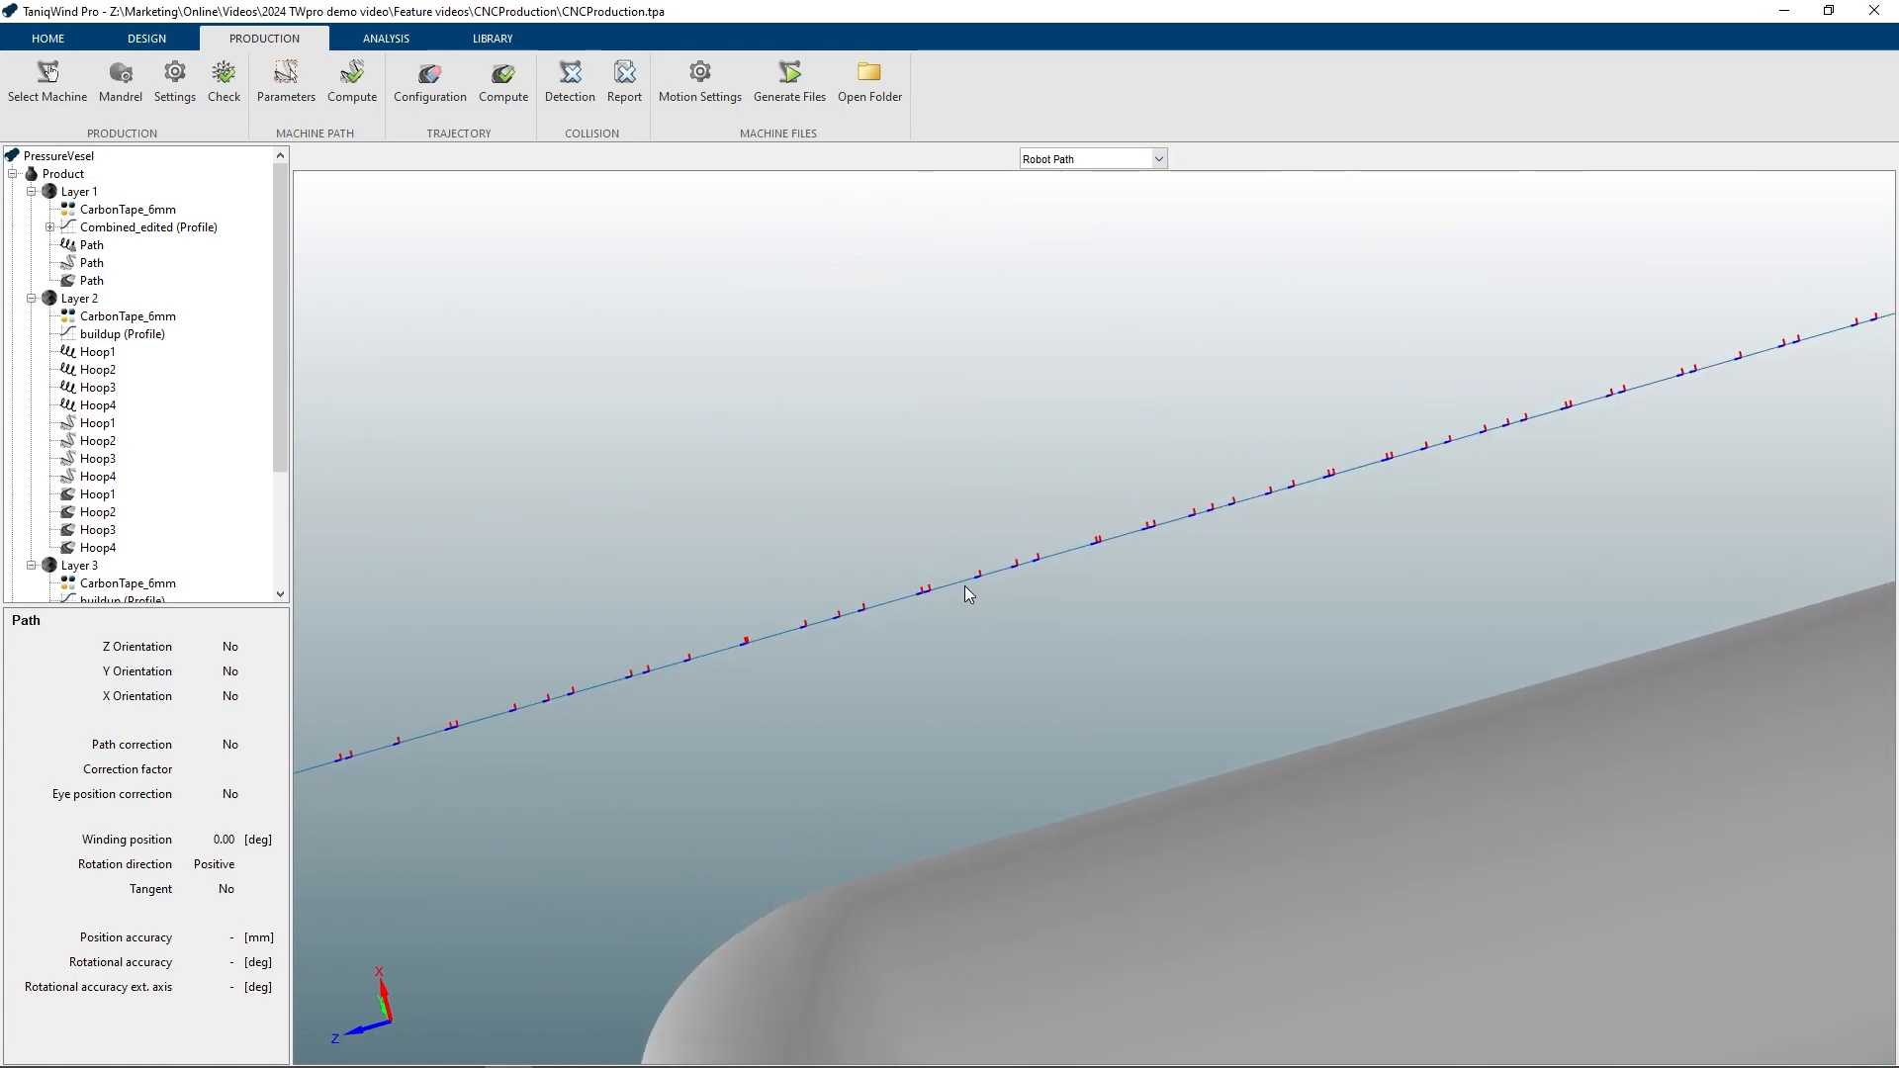
middle_drag(969, 593, 1005, 588)
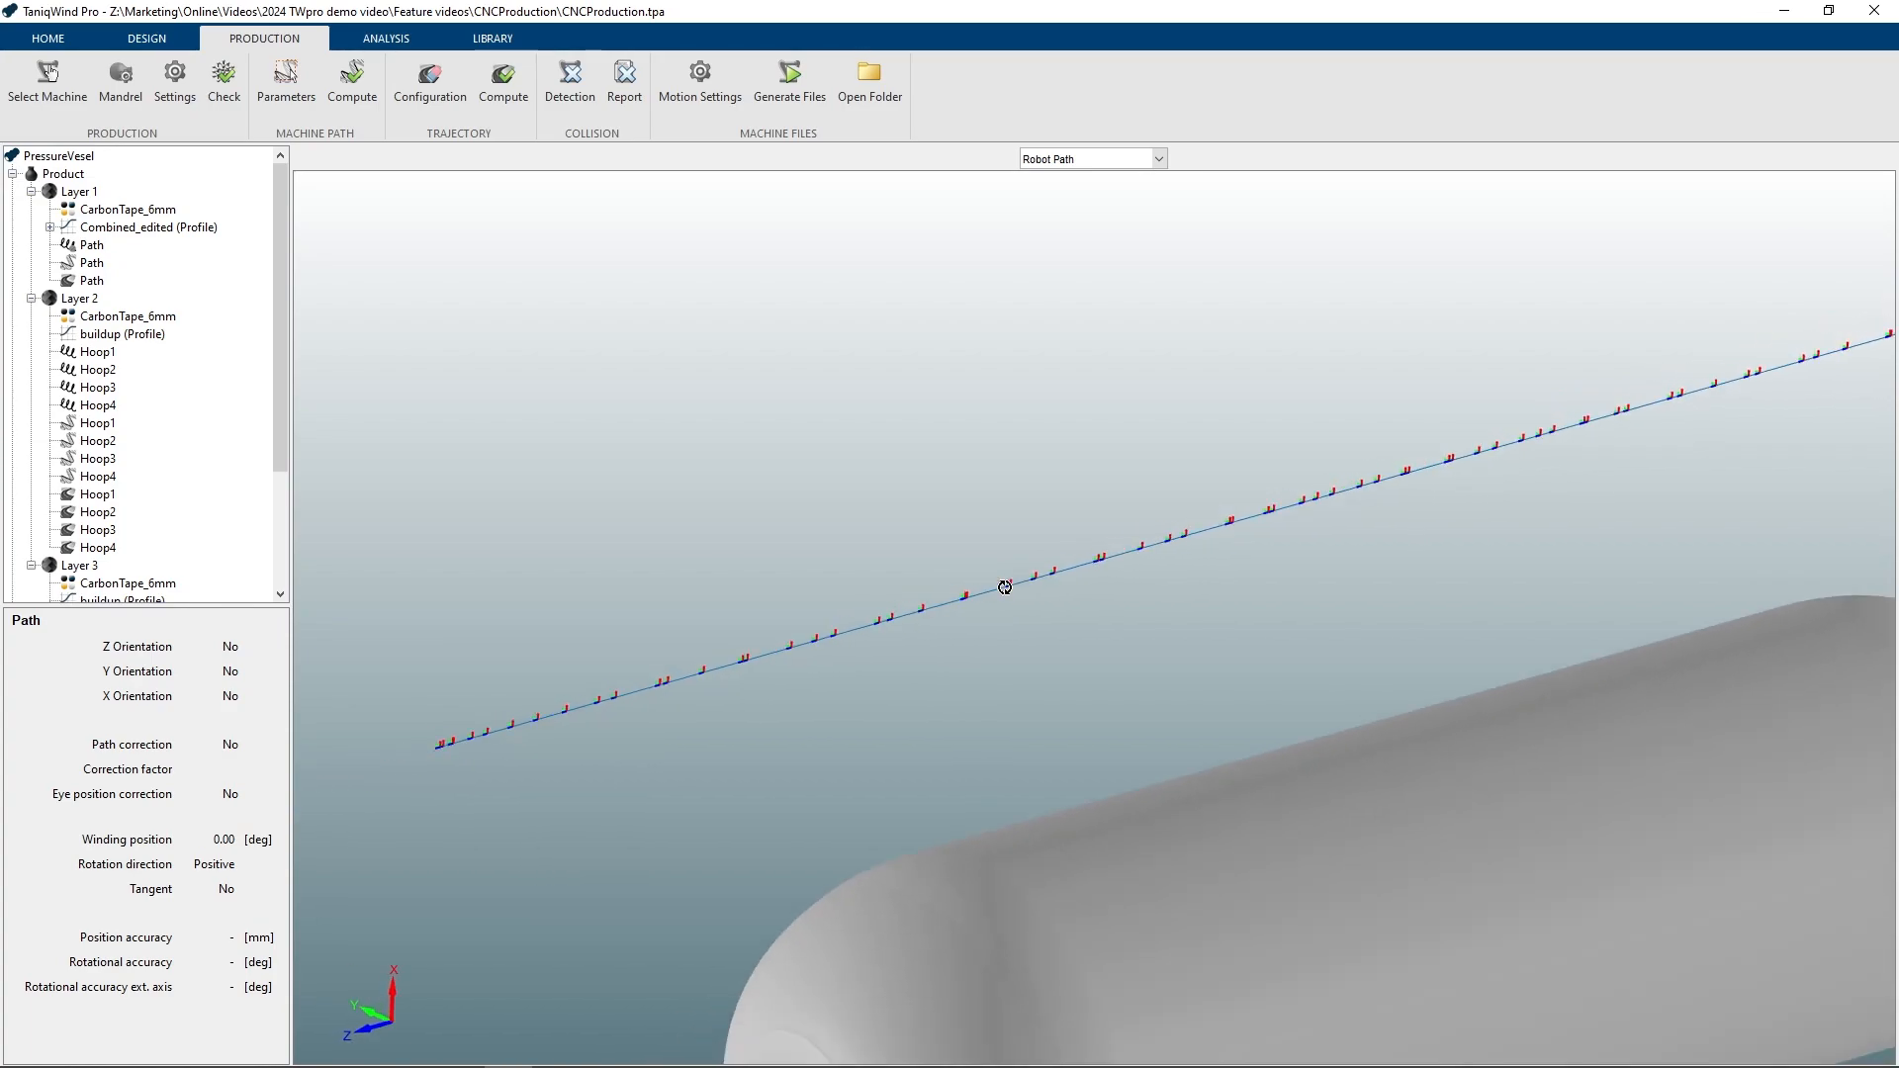
scroll(1005, 587, down, 2)
click(1060, 160)
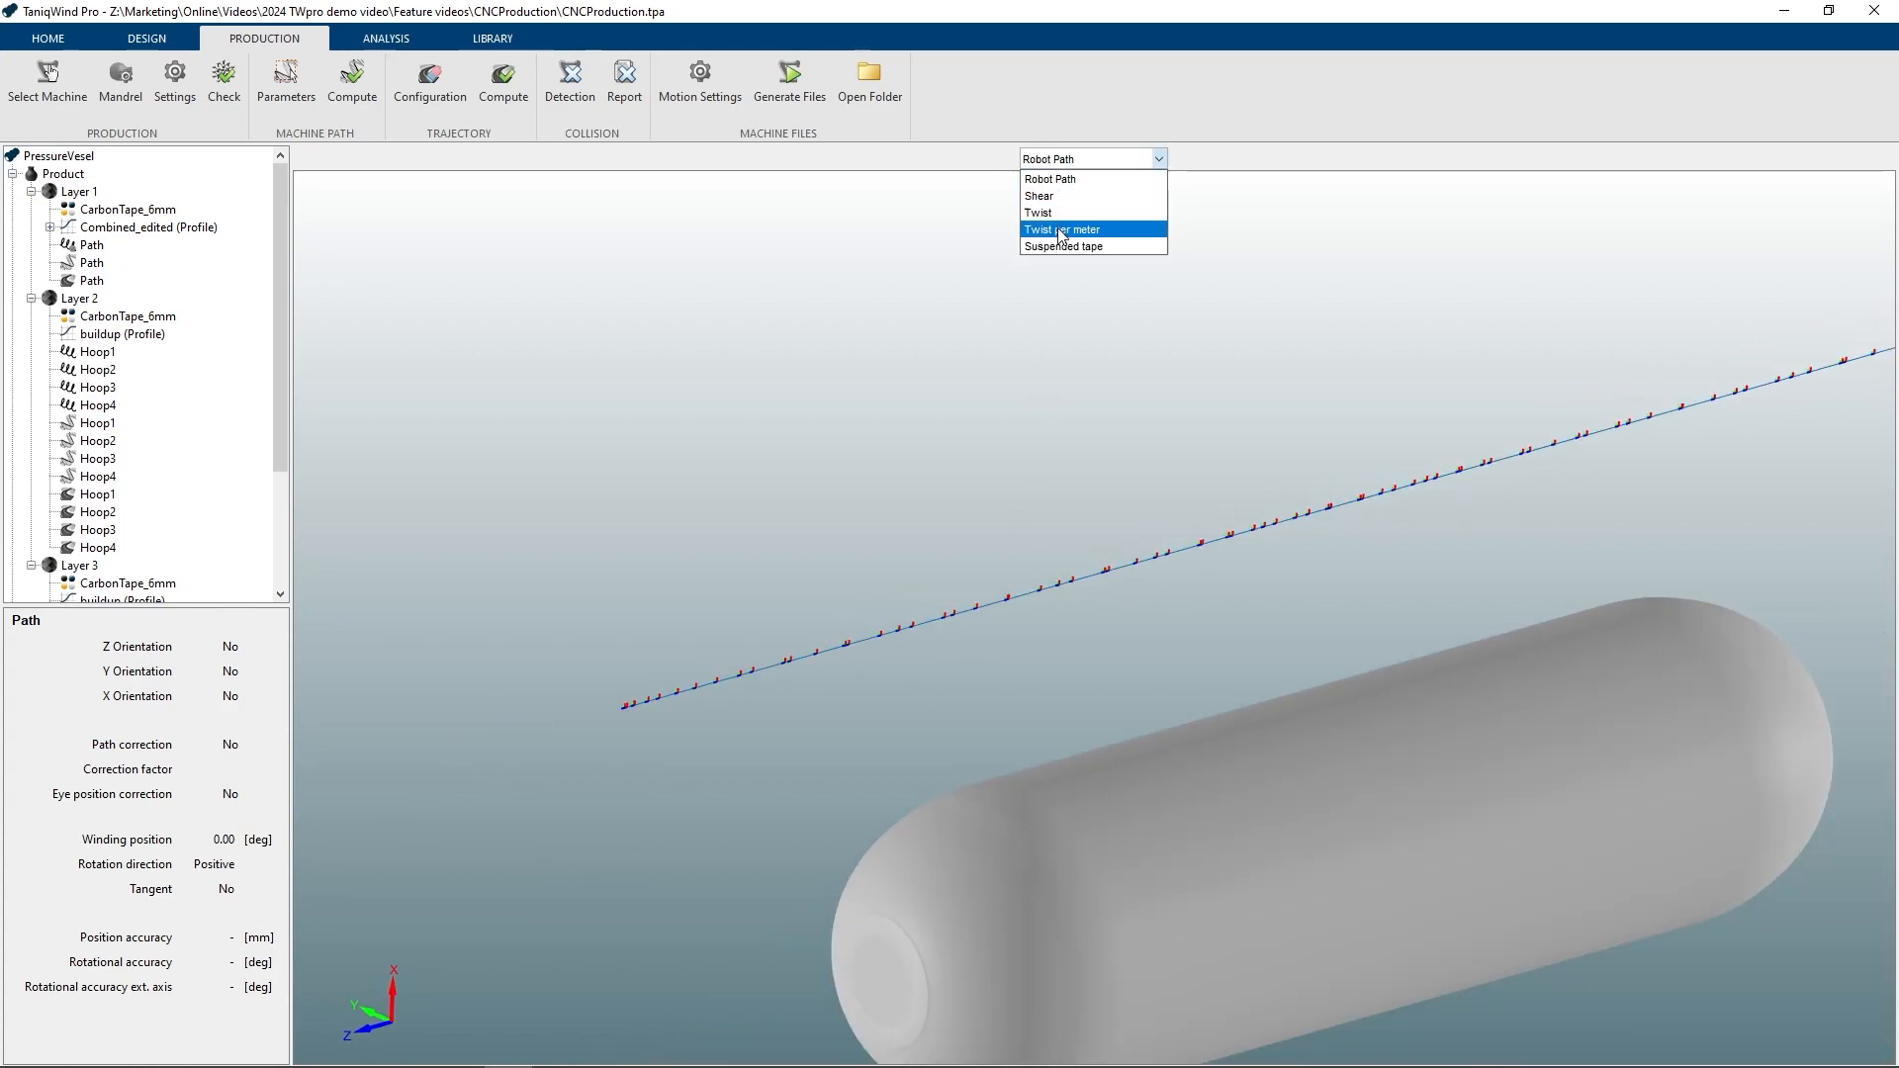
click(1084, 247)
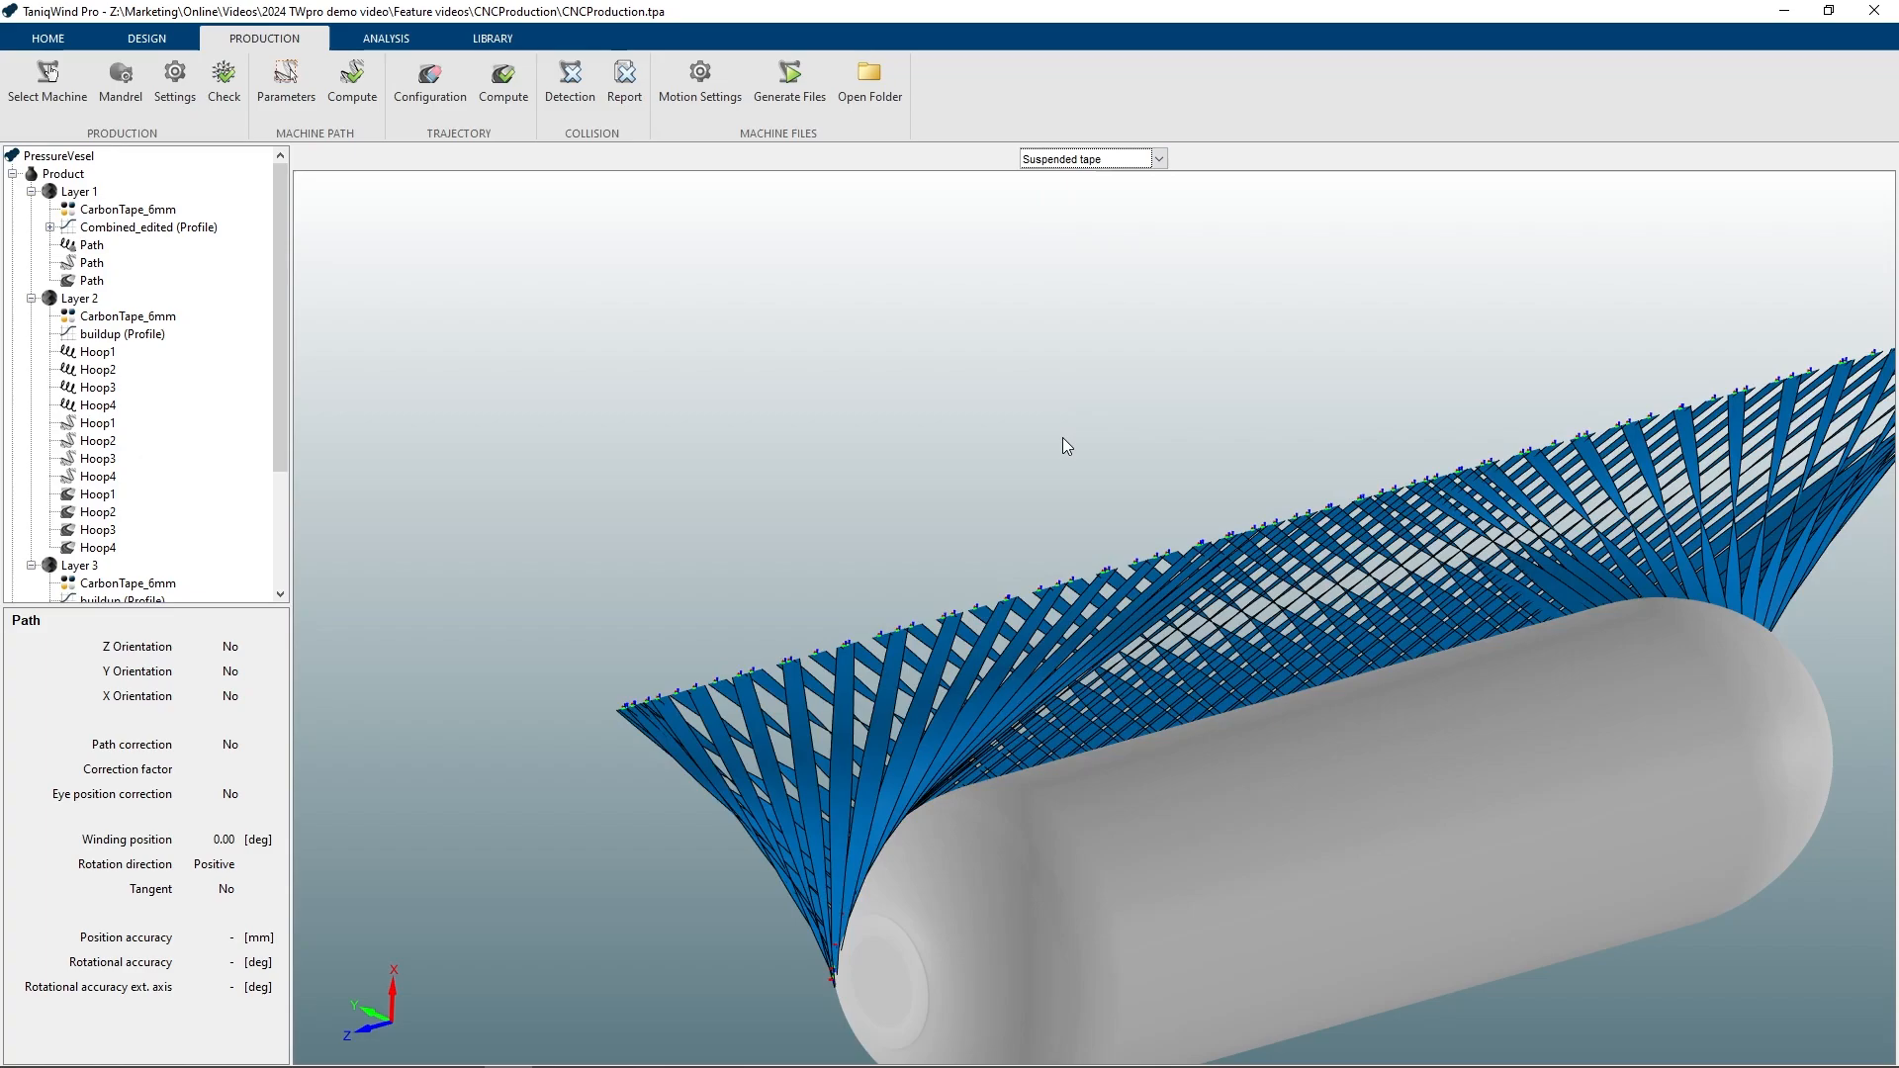
middle_drag(1040, 619, 1251, 581)
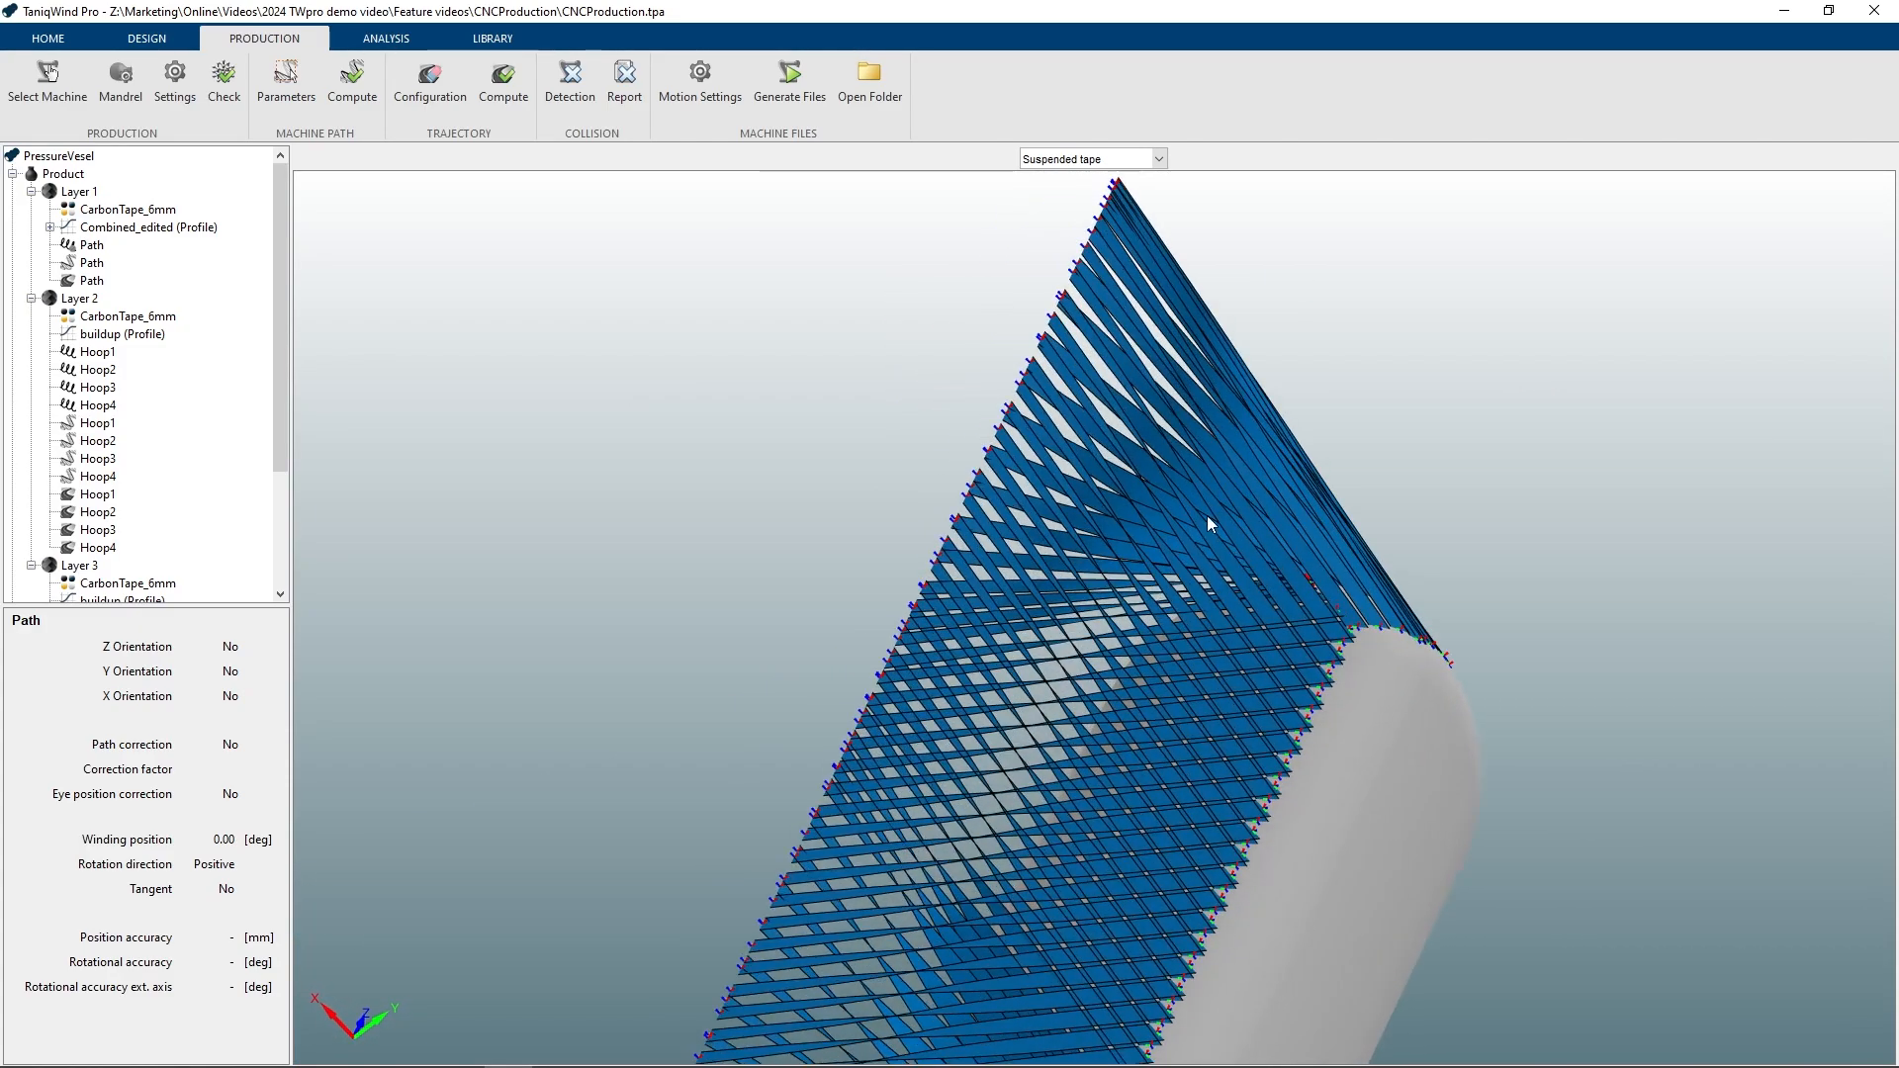
Review the Twist plot of Layer 1's trajectory and return to the Robot Path view
click(1132, 161)
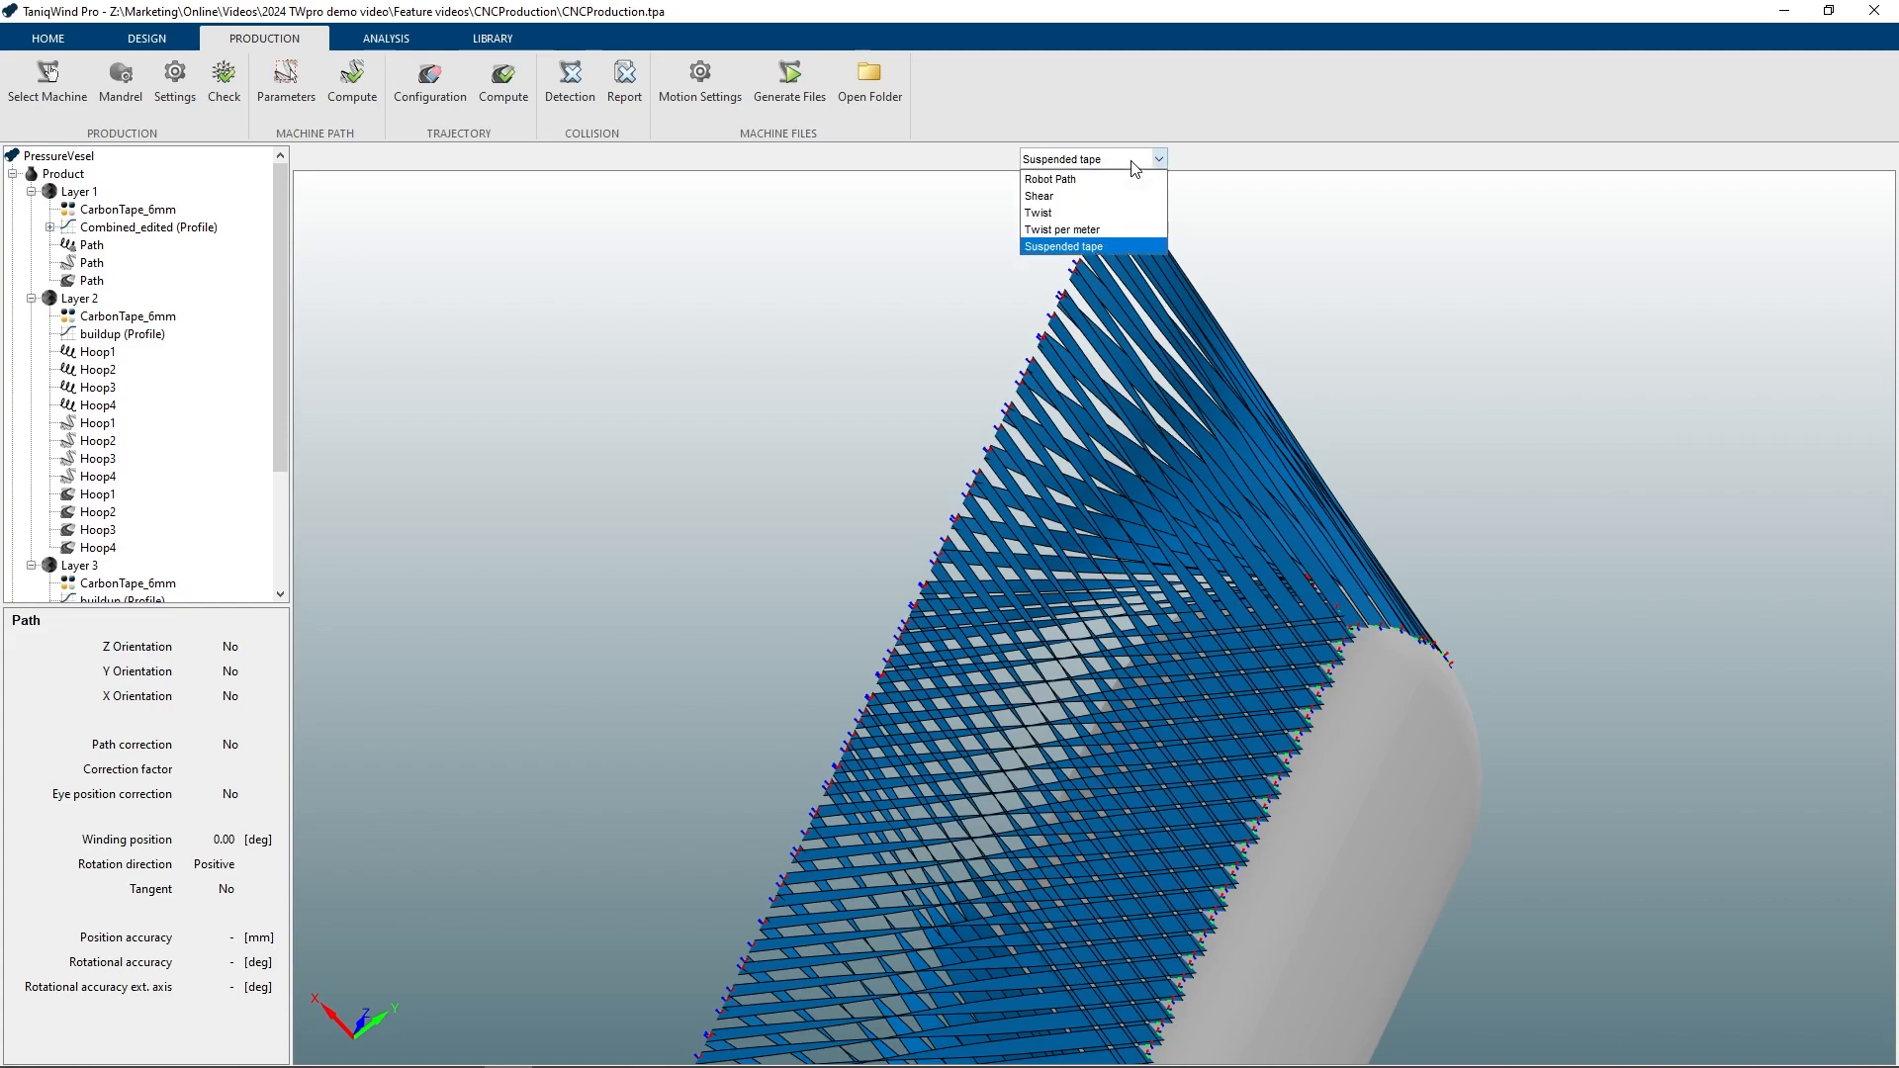
click(1076, 213)
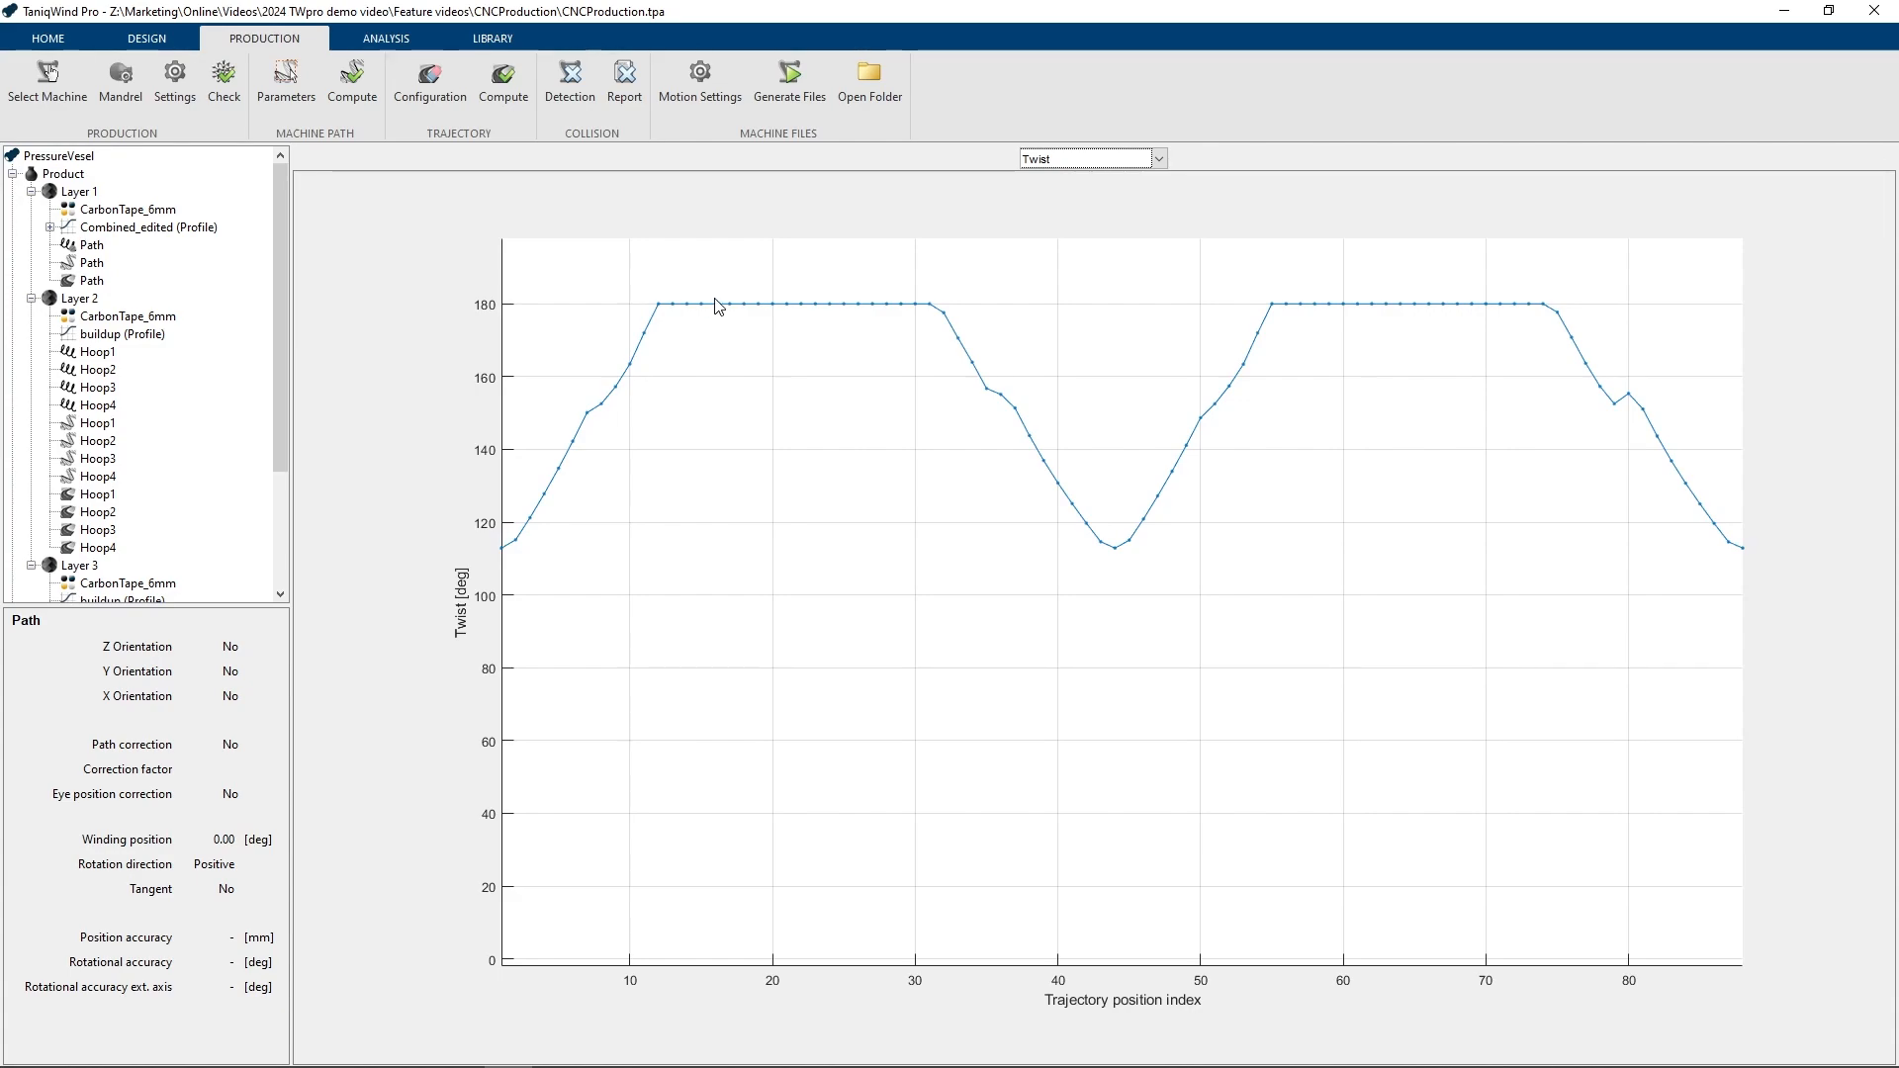
click(1078, 160)
click(1081, 188)
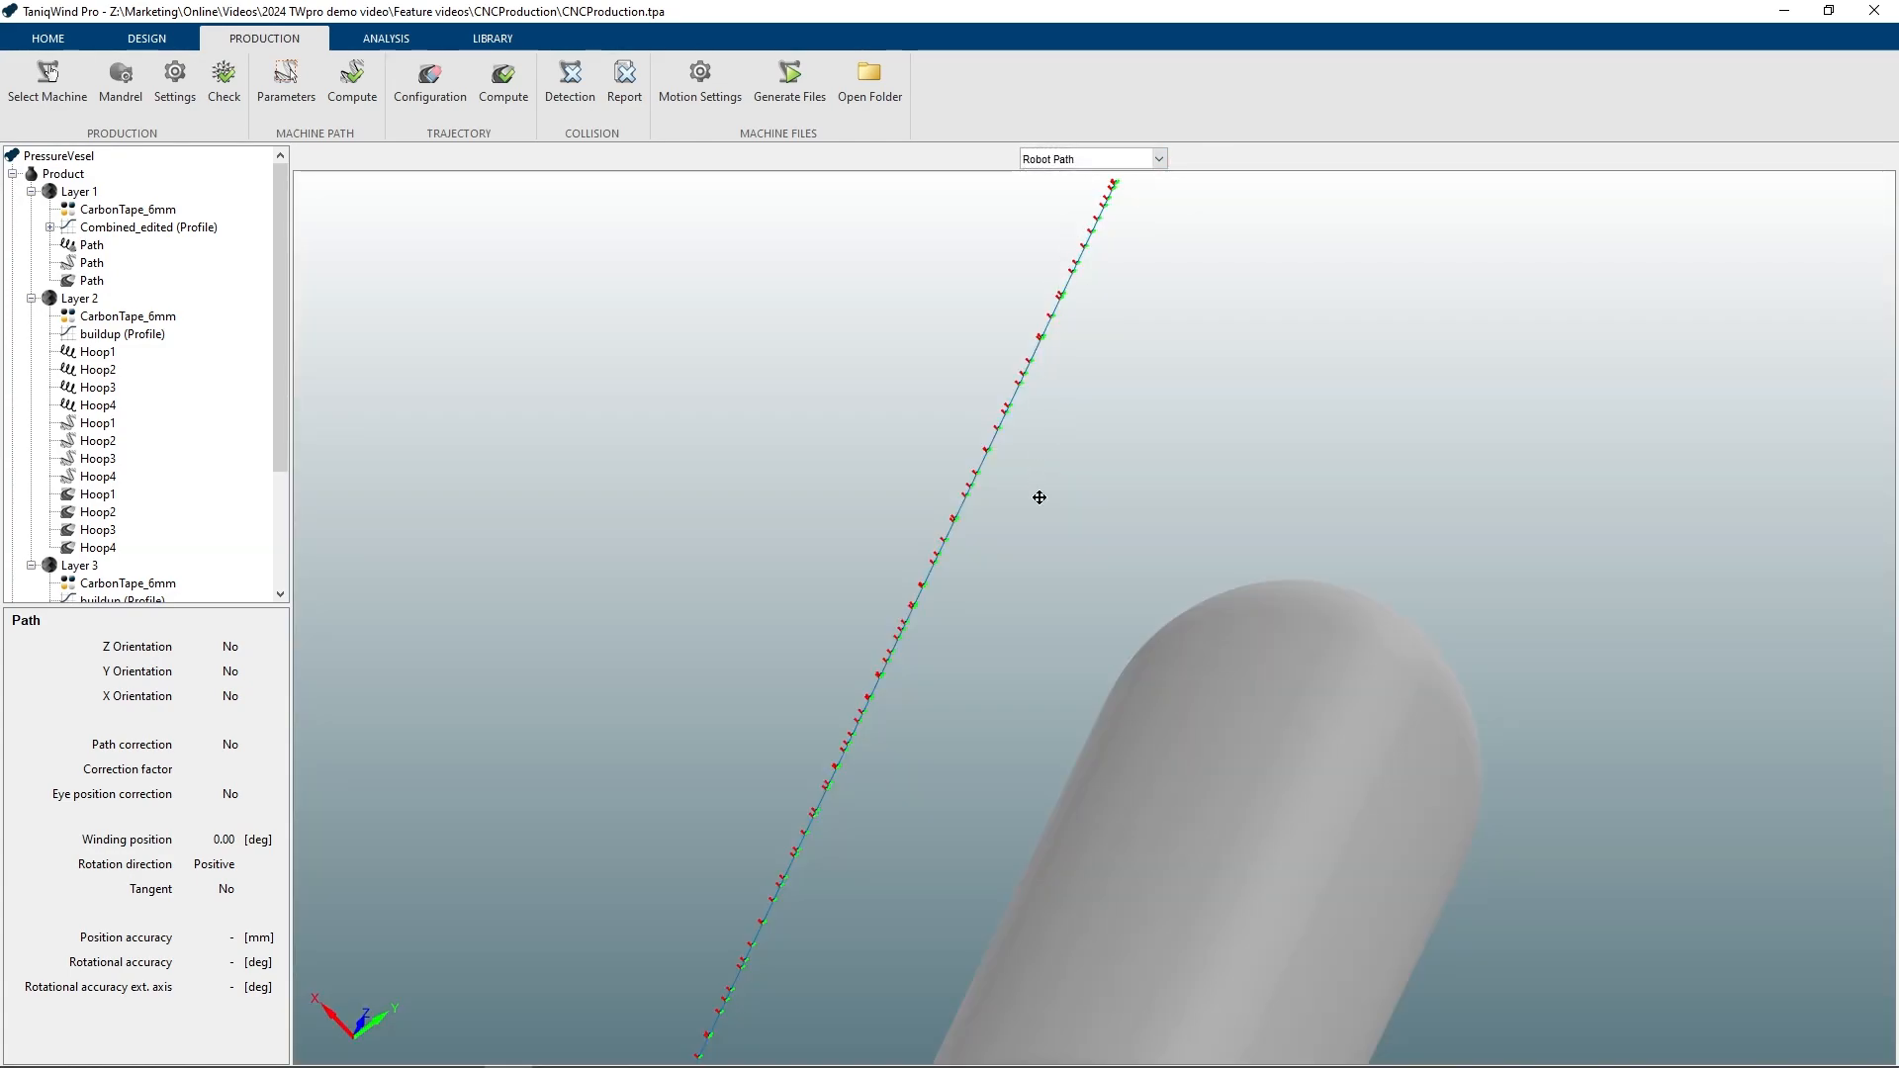
scroll(1035, 495, down, 3)
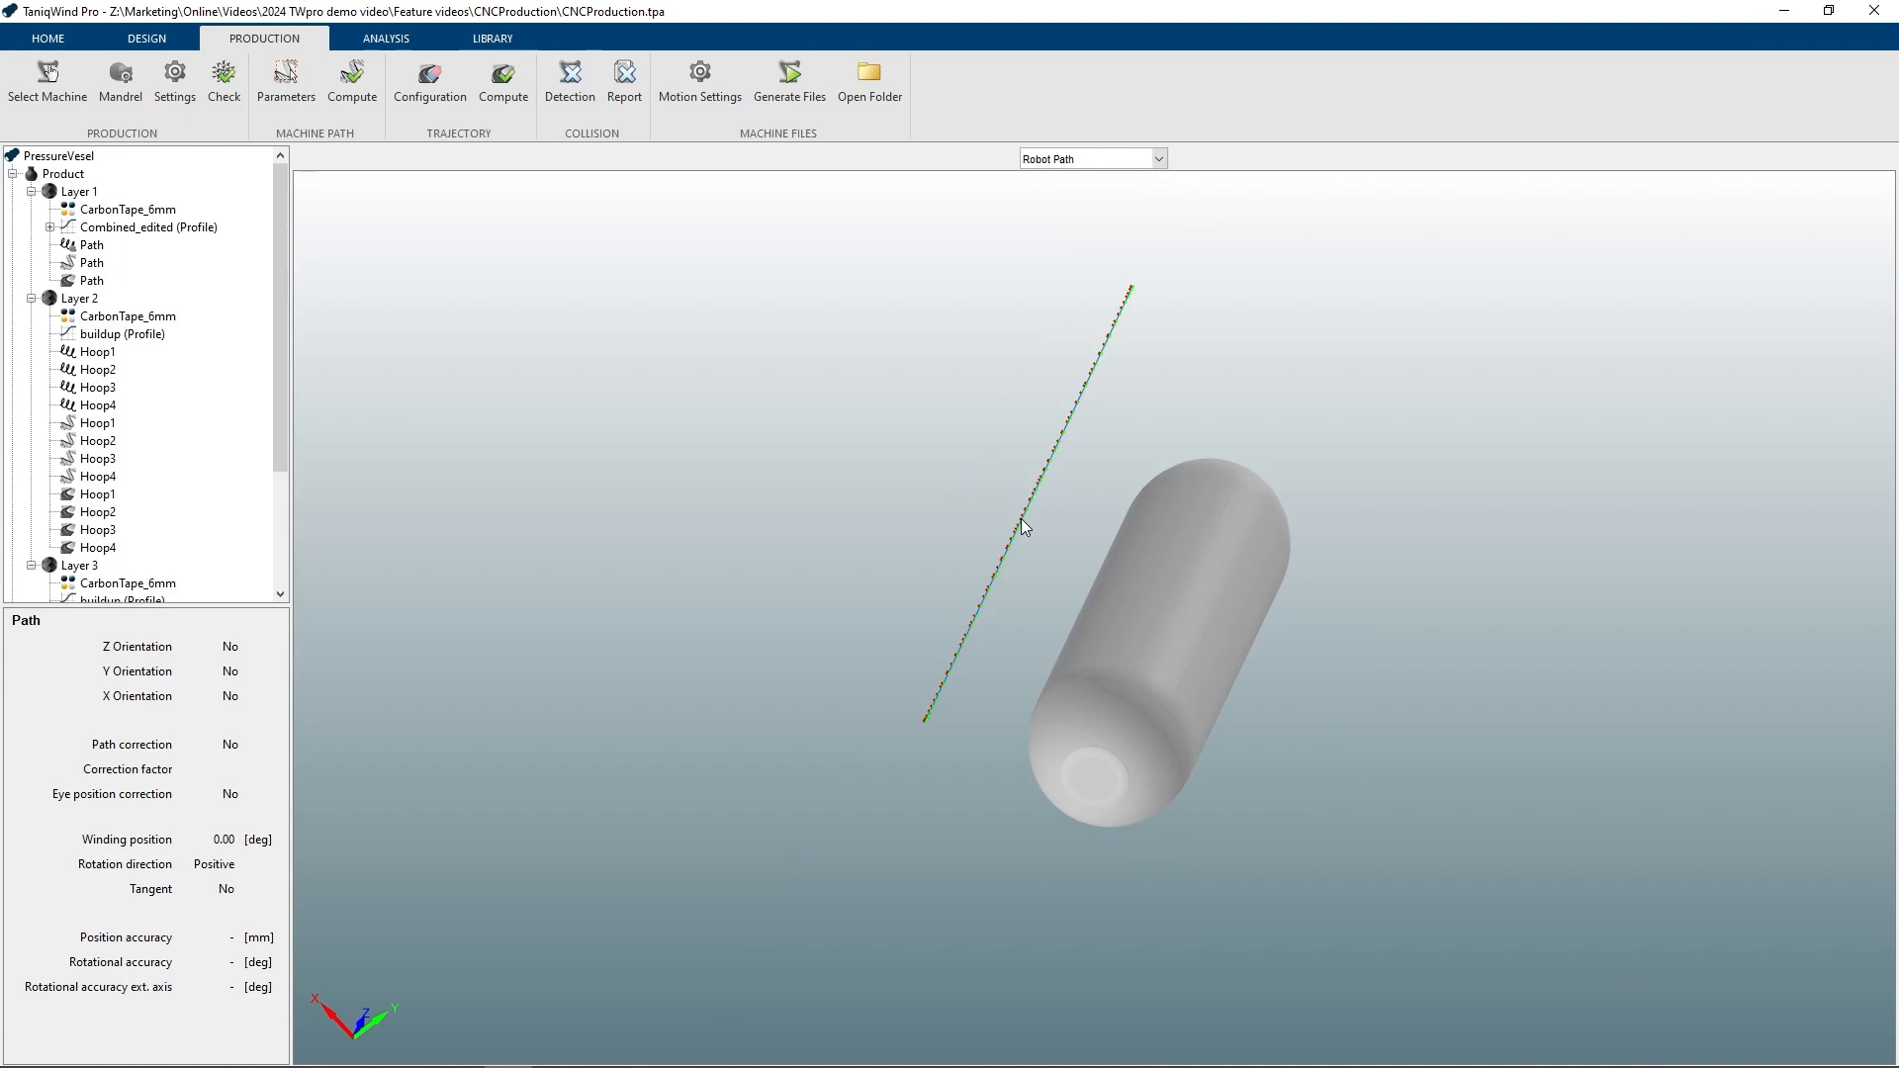
Disable point filtering in Layer 1's machine path parameters, accepting the trajectory reset, and recompute its machine path
click(84, 192)
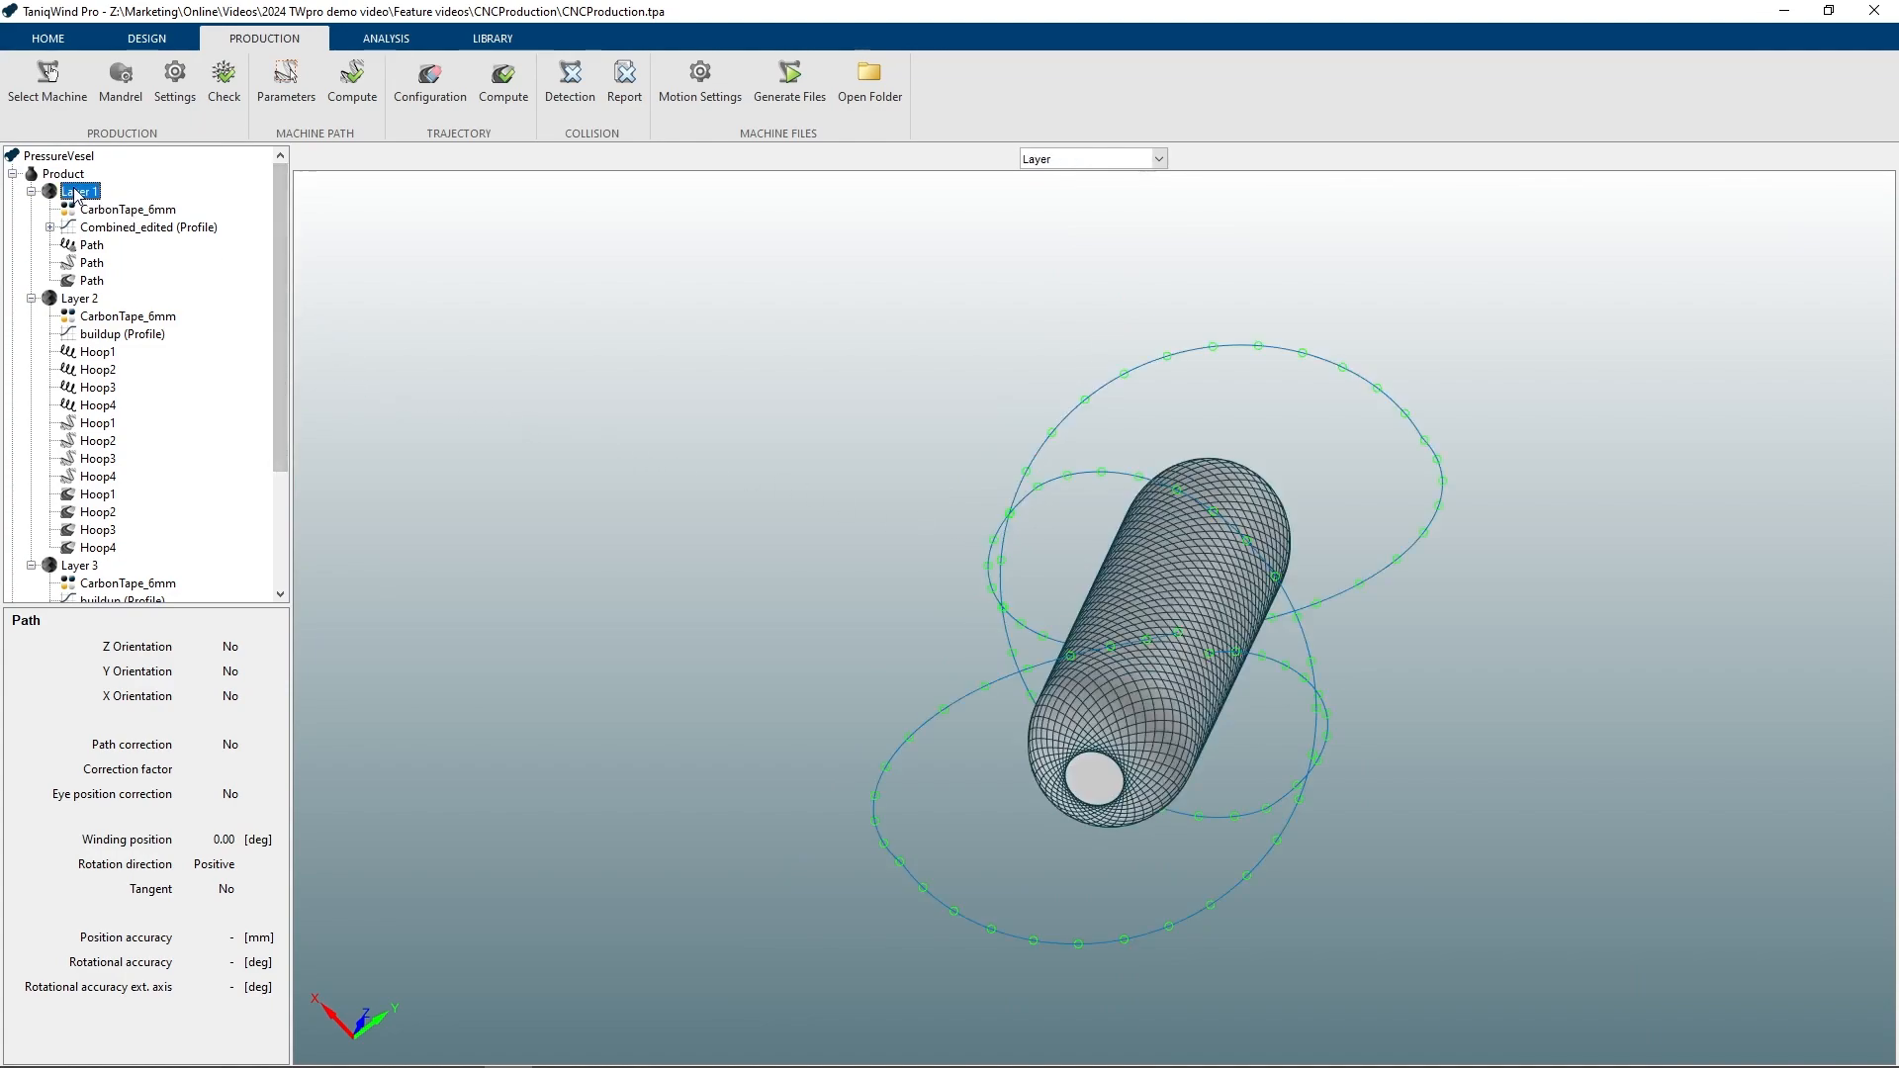
click(286, 85)
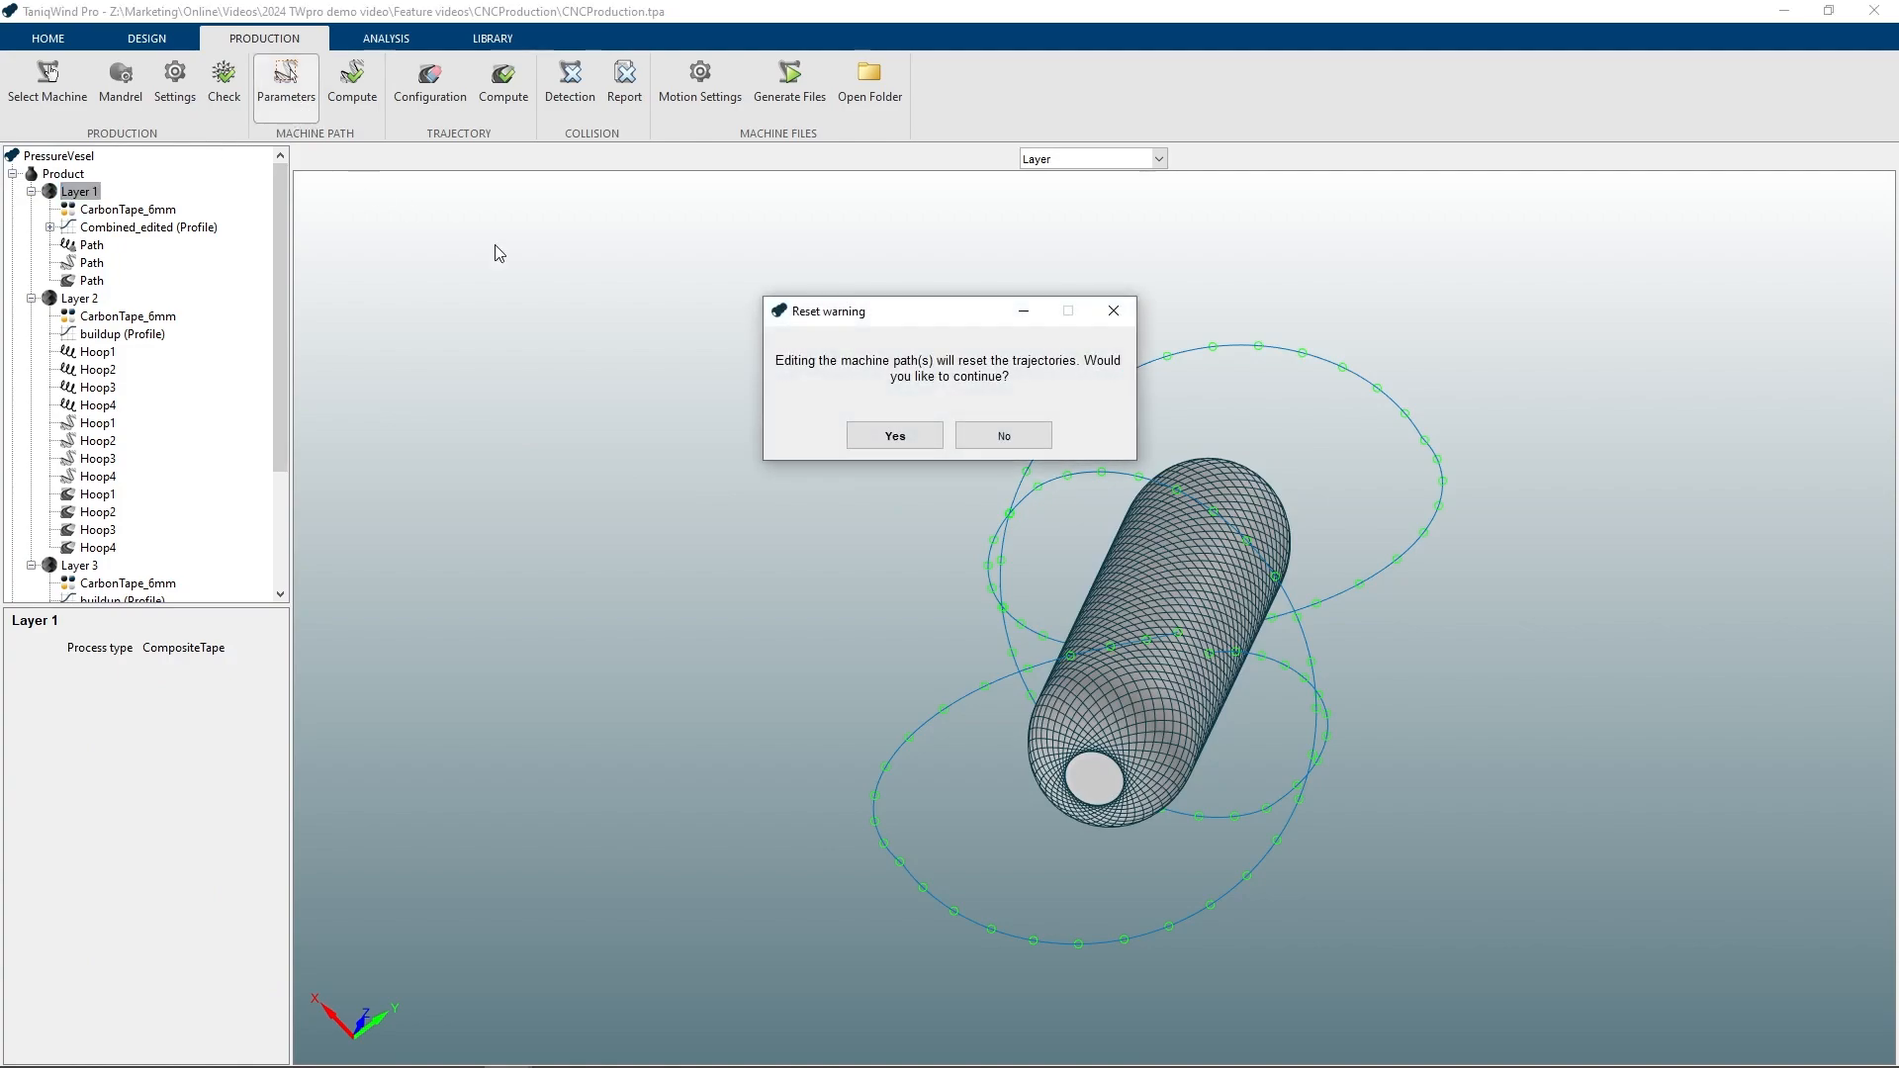
click(920, 442)
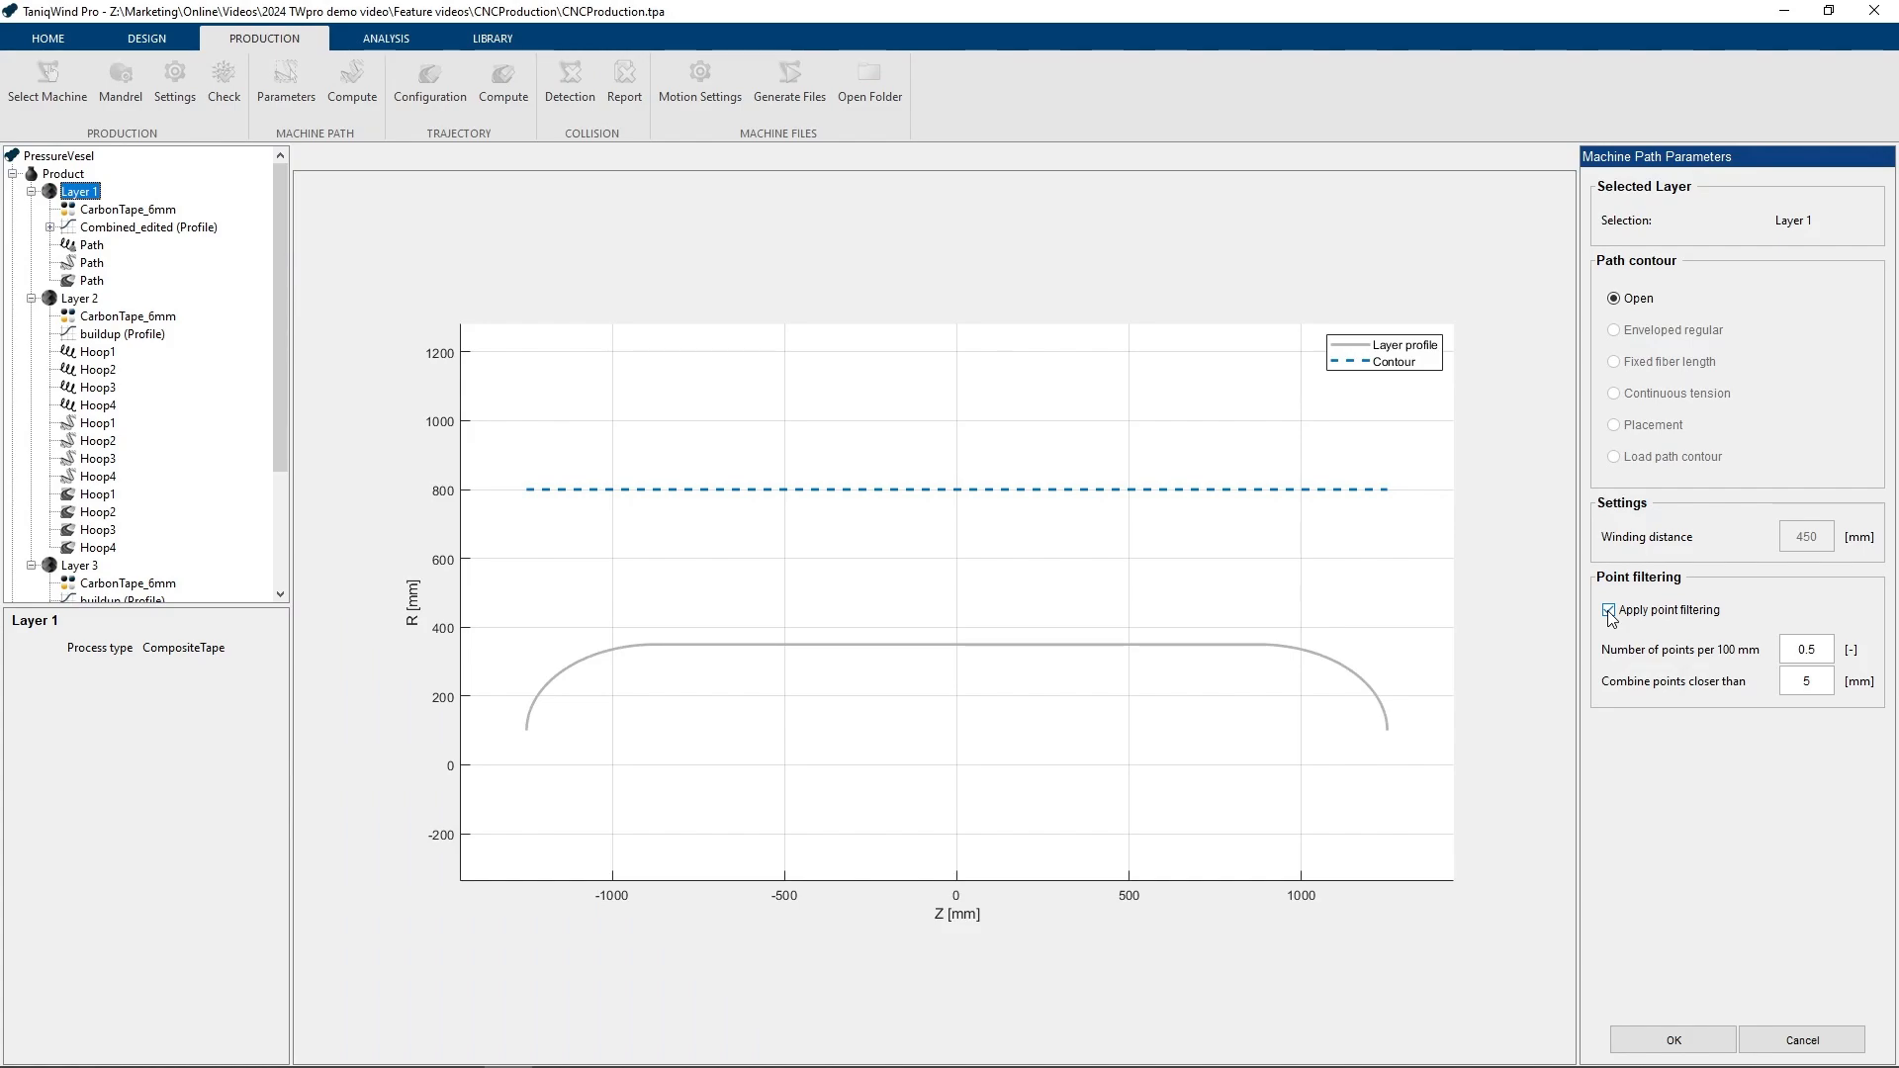
click(1609, 612)
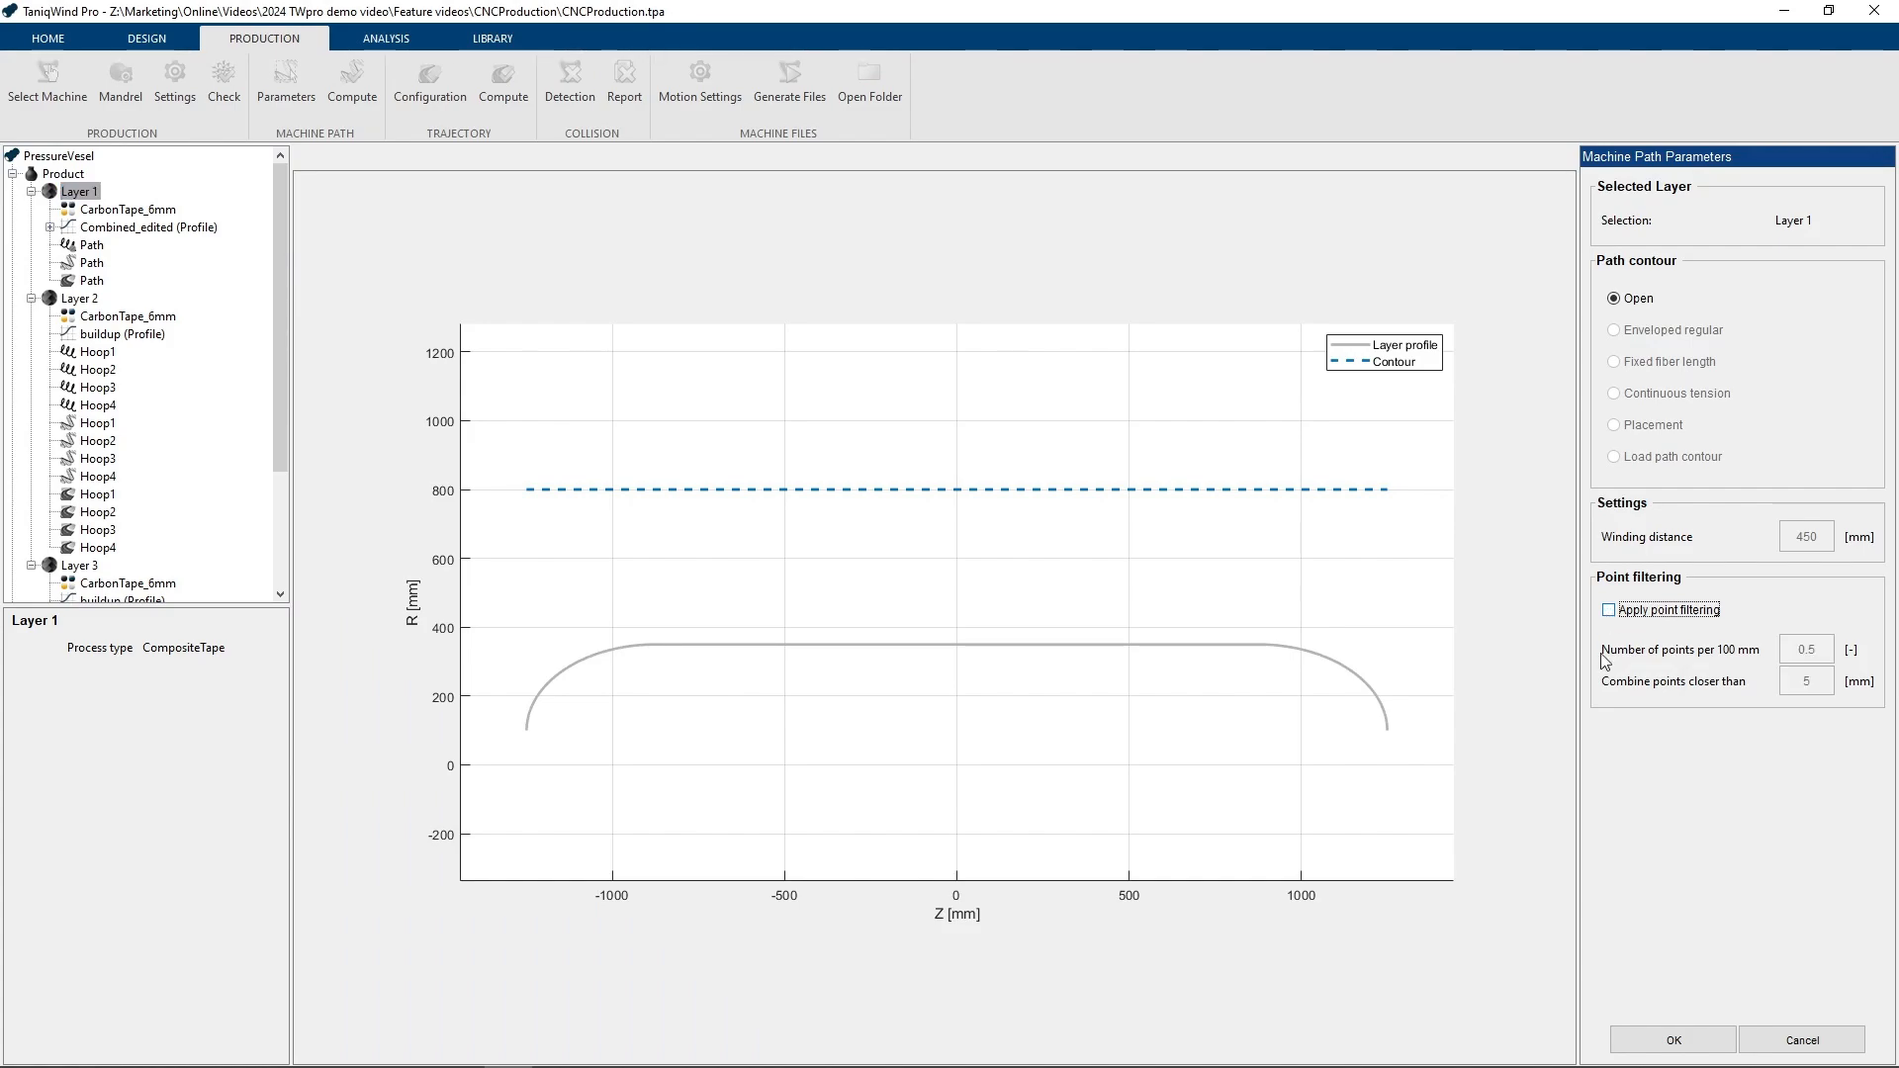
click(1656, 1041)
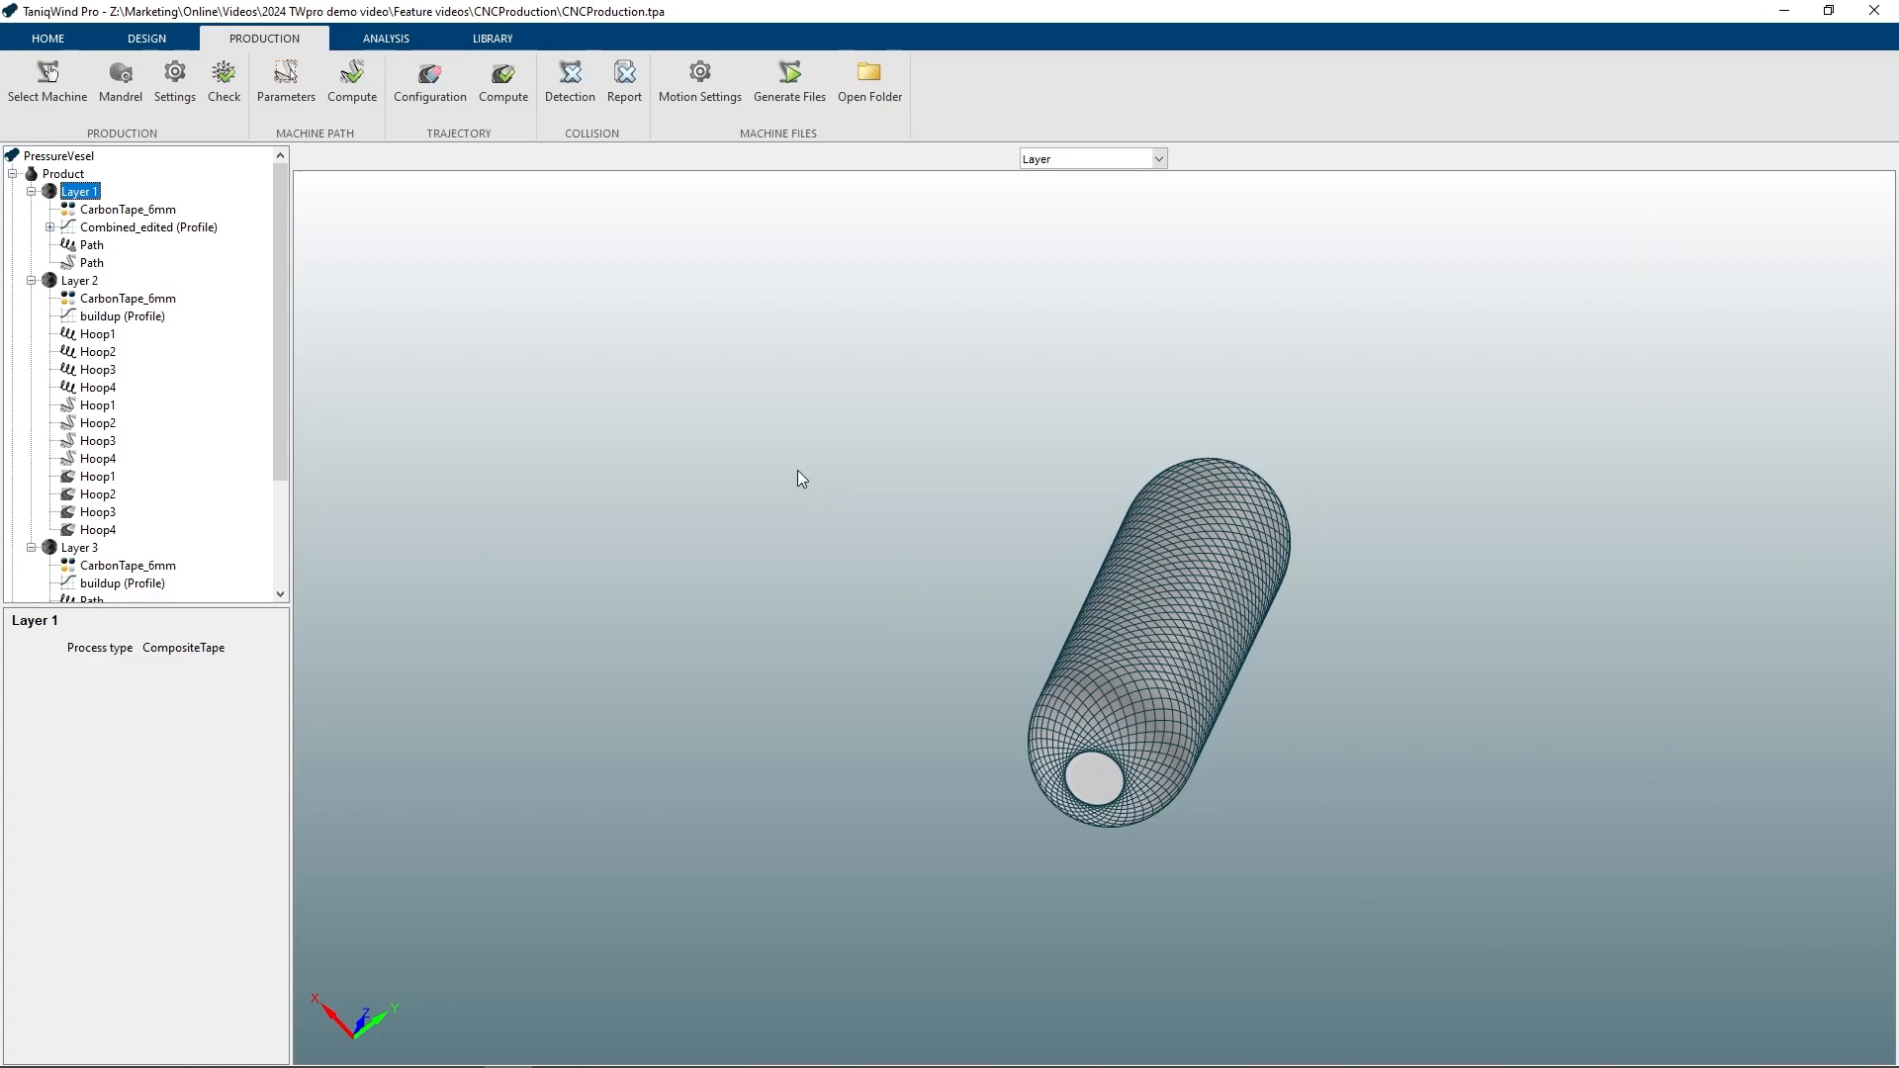
click(348, 109)
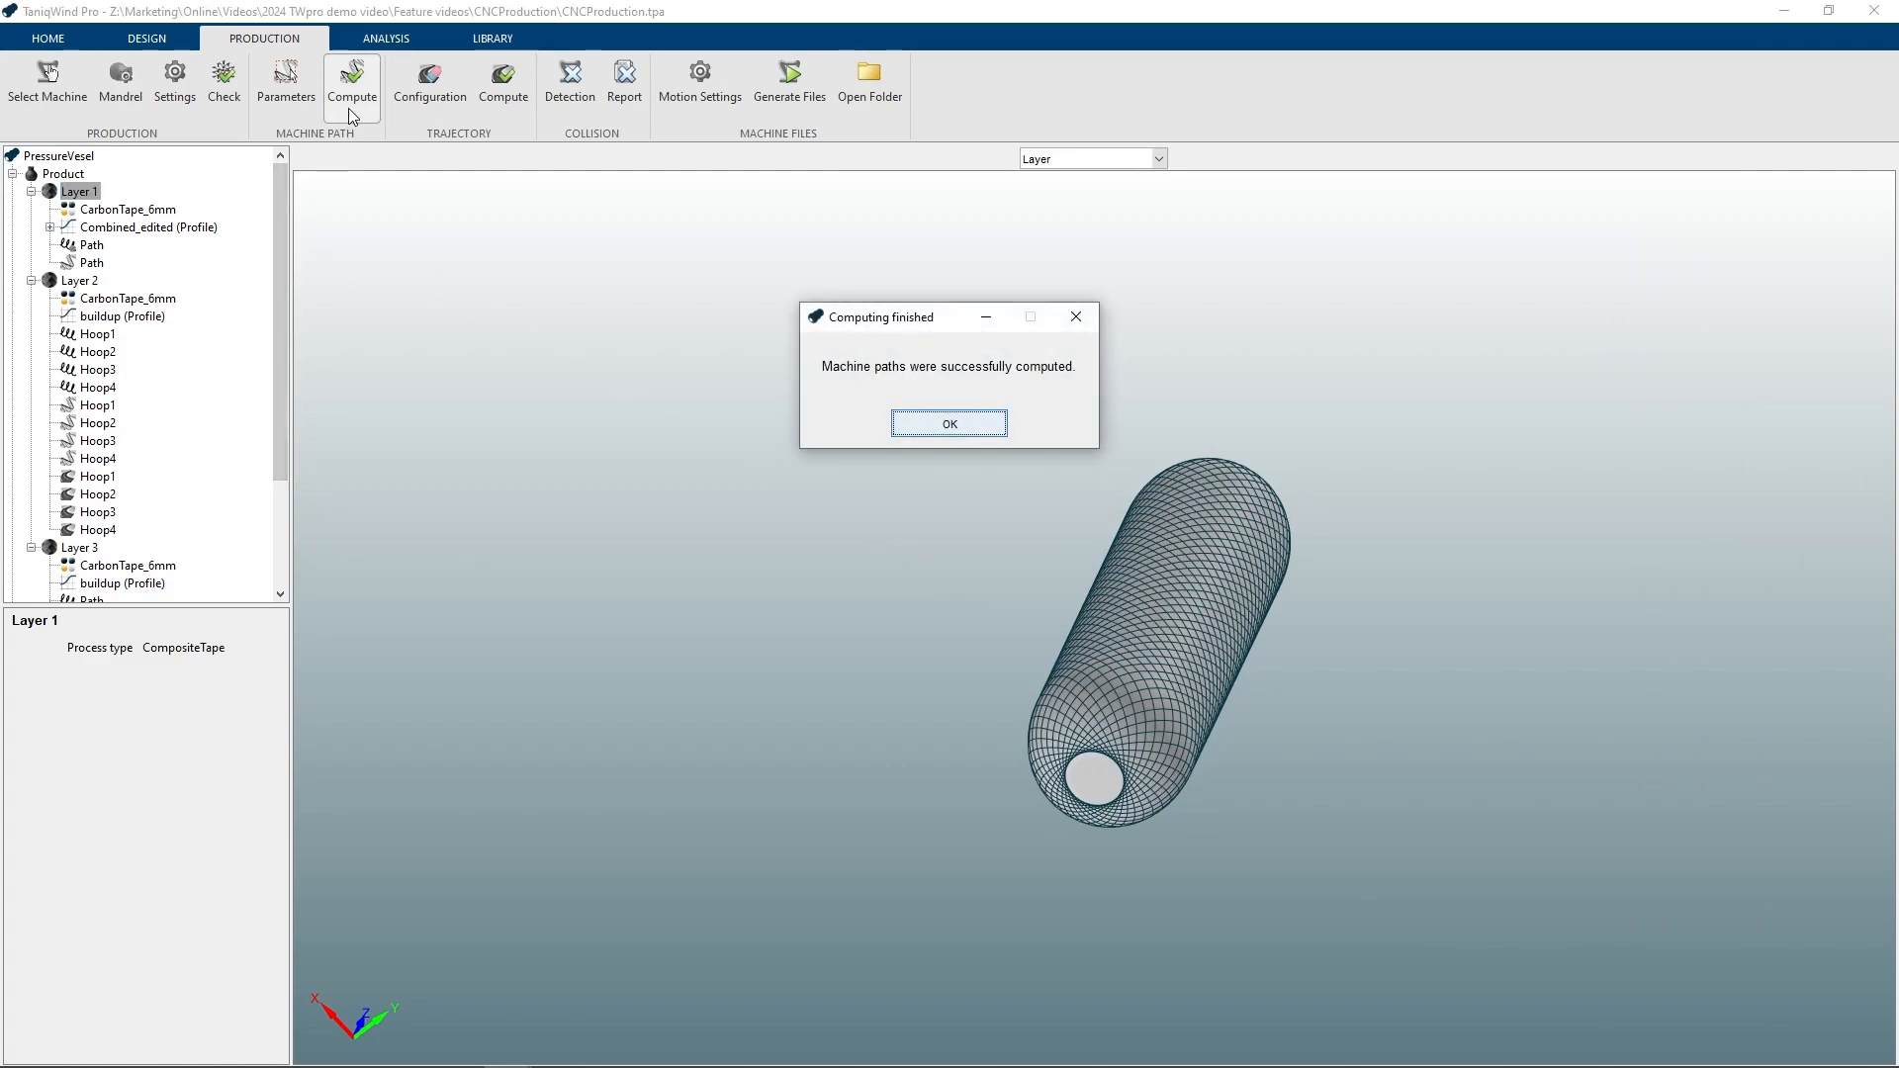
click(949, 424)
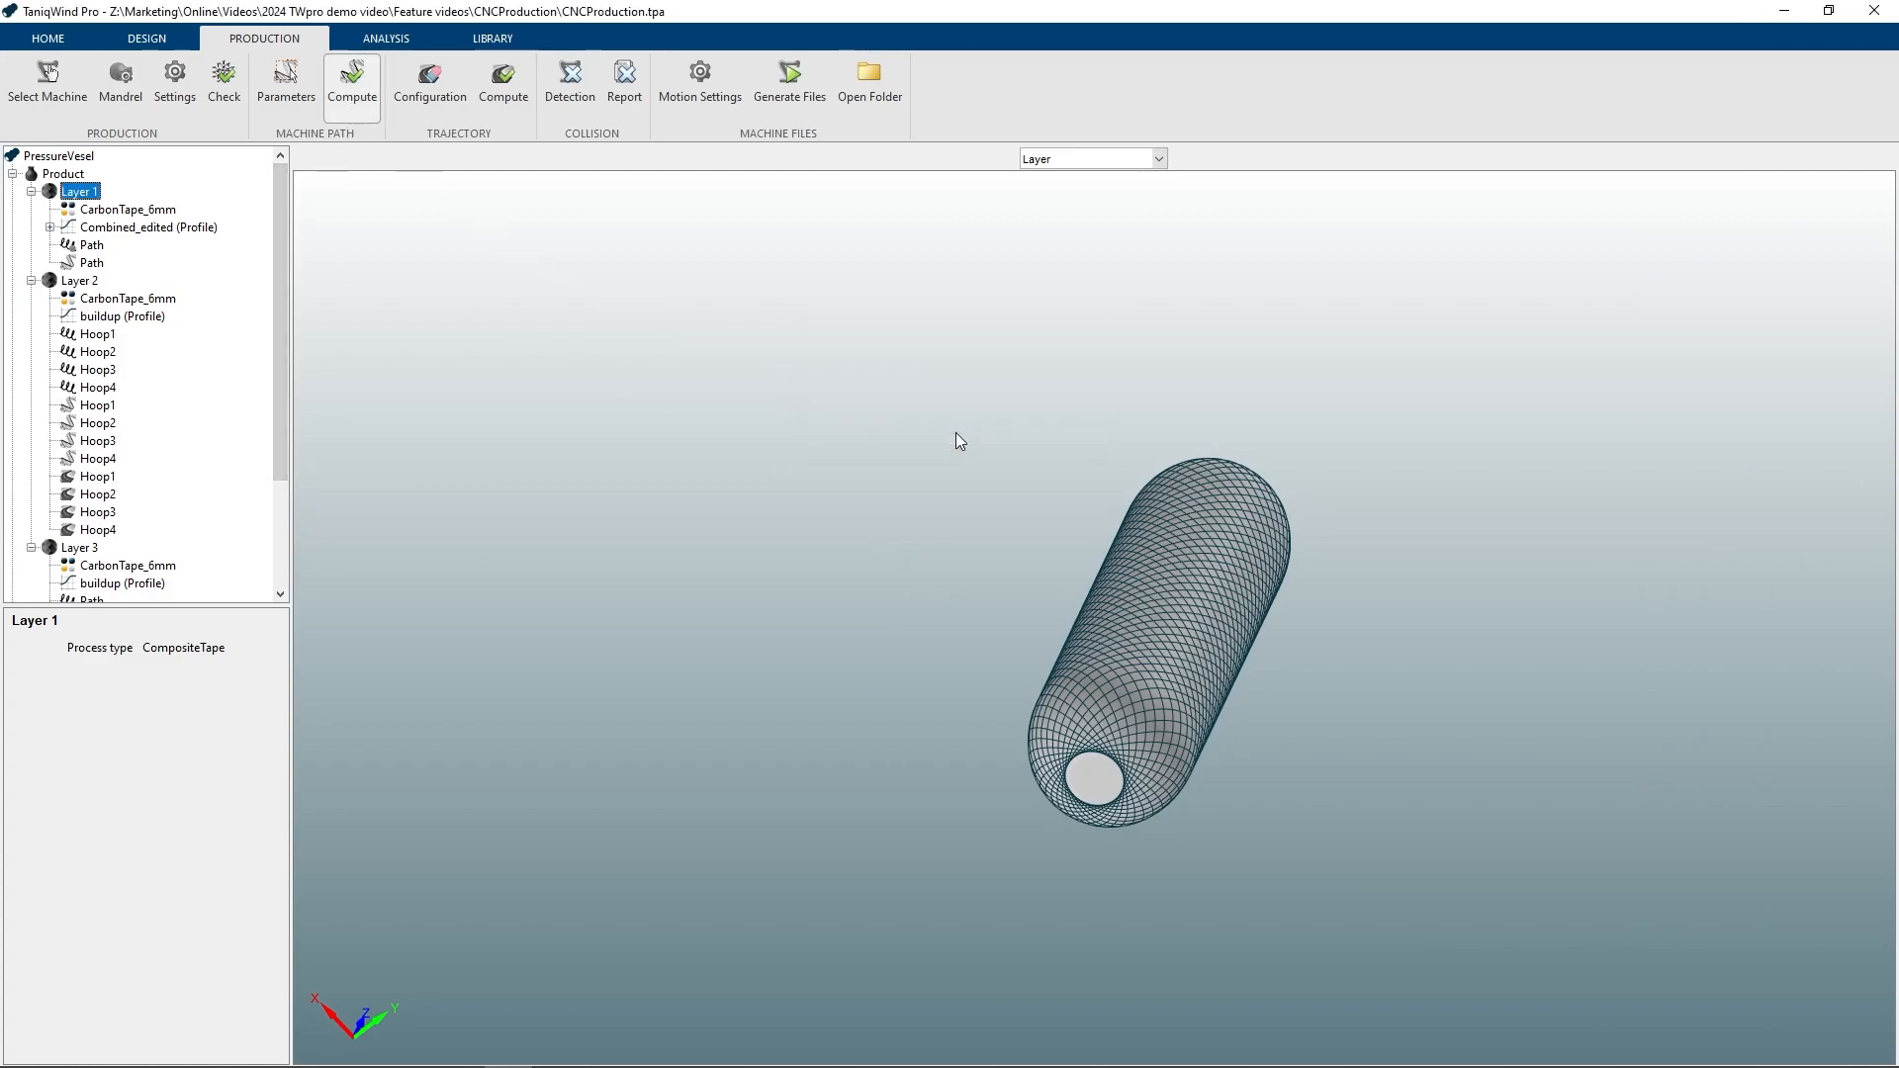
Inspect Layer 1's recomputed machine path without point filtering
click(1060, 160)
click(92, 262)
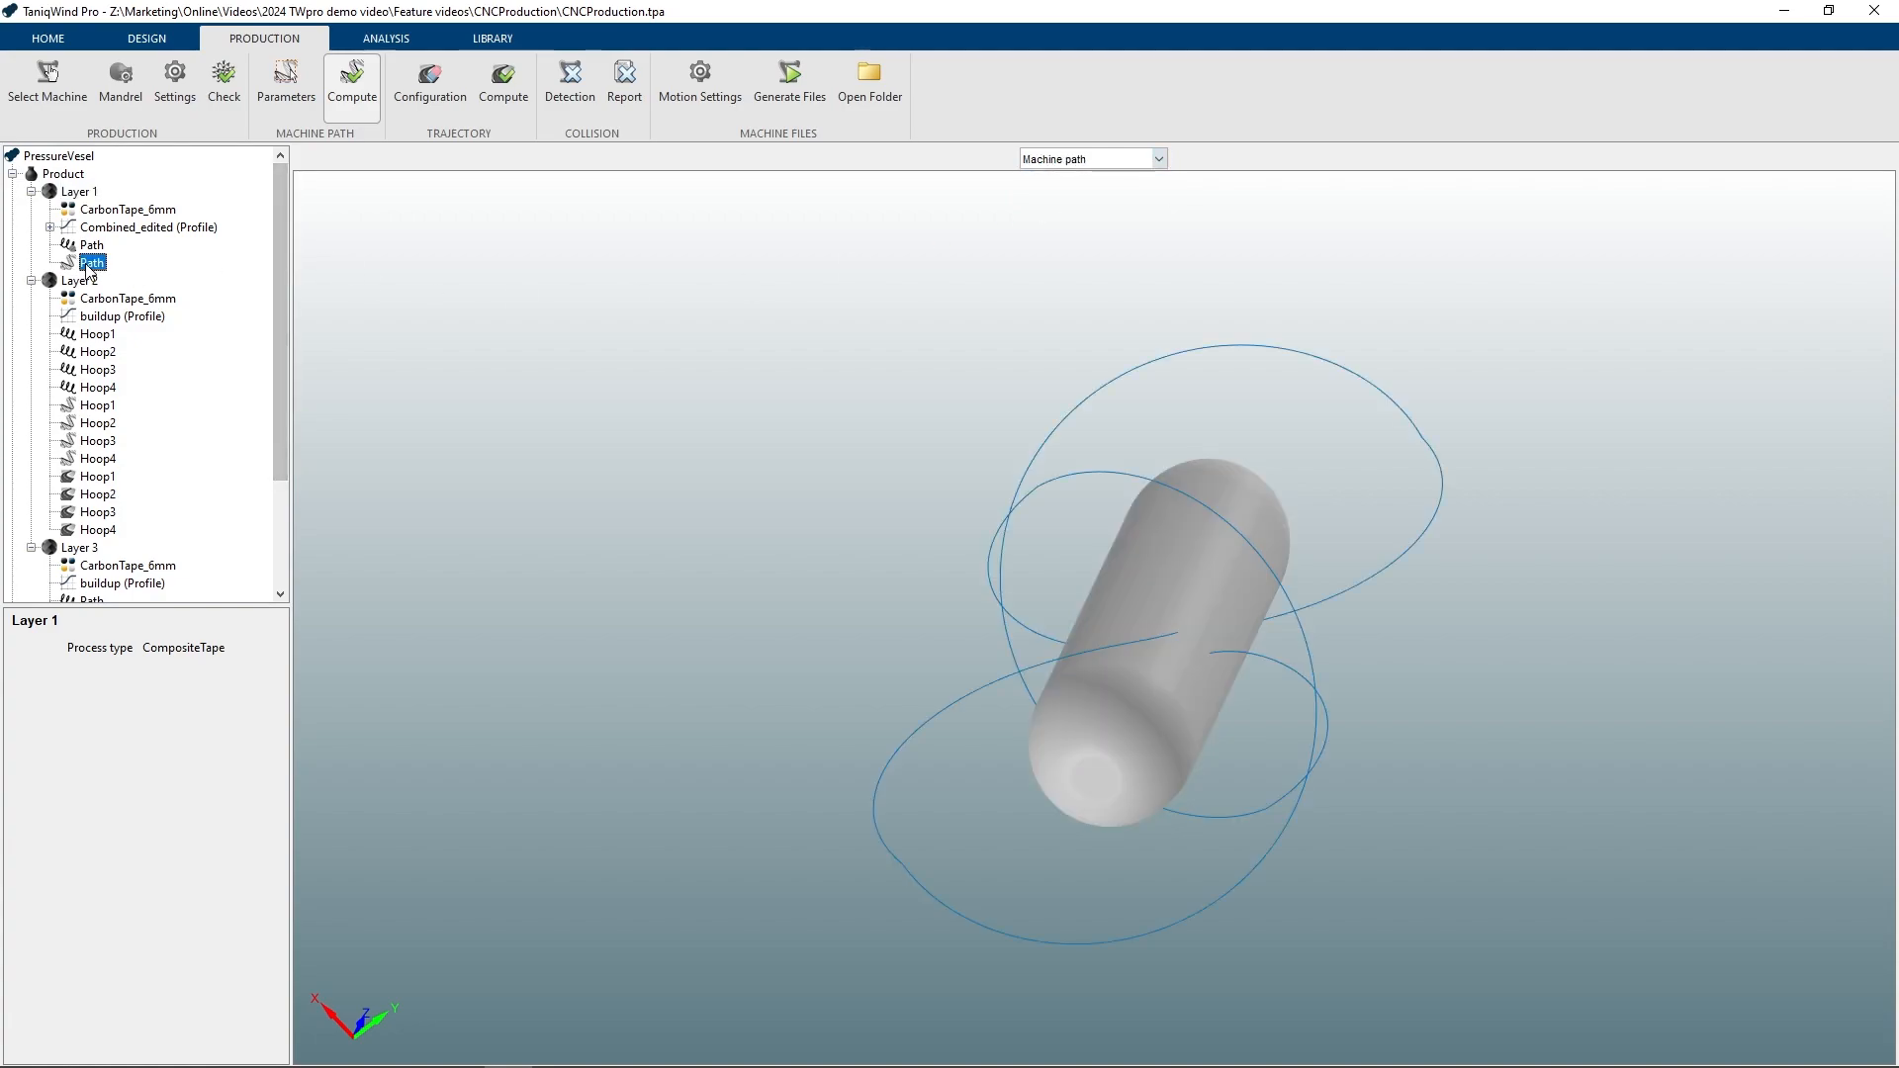
drag(974, 635, 913, 623)
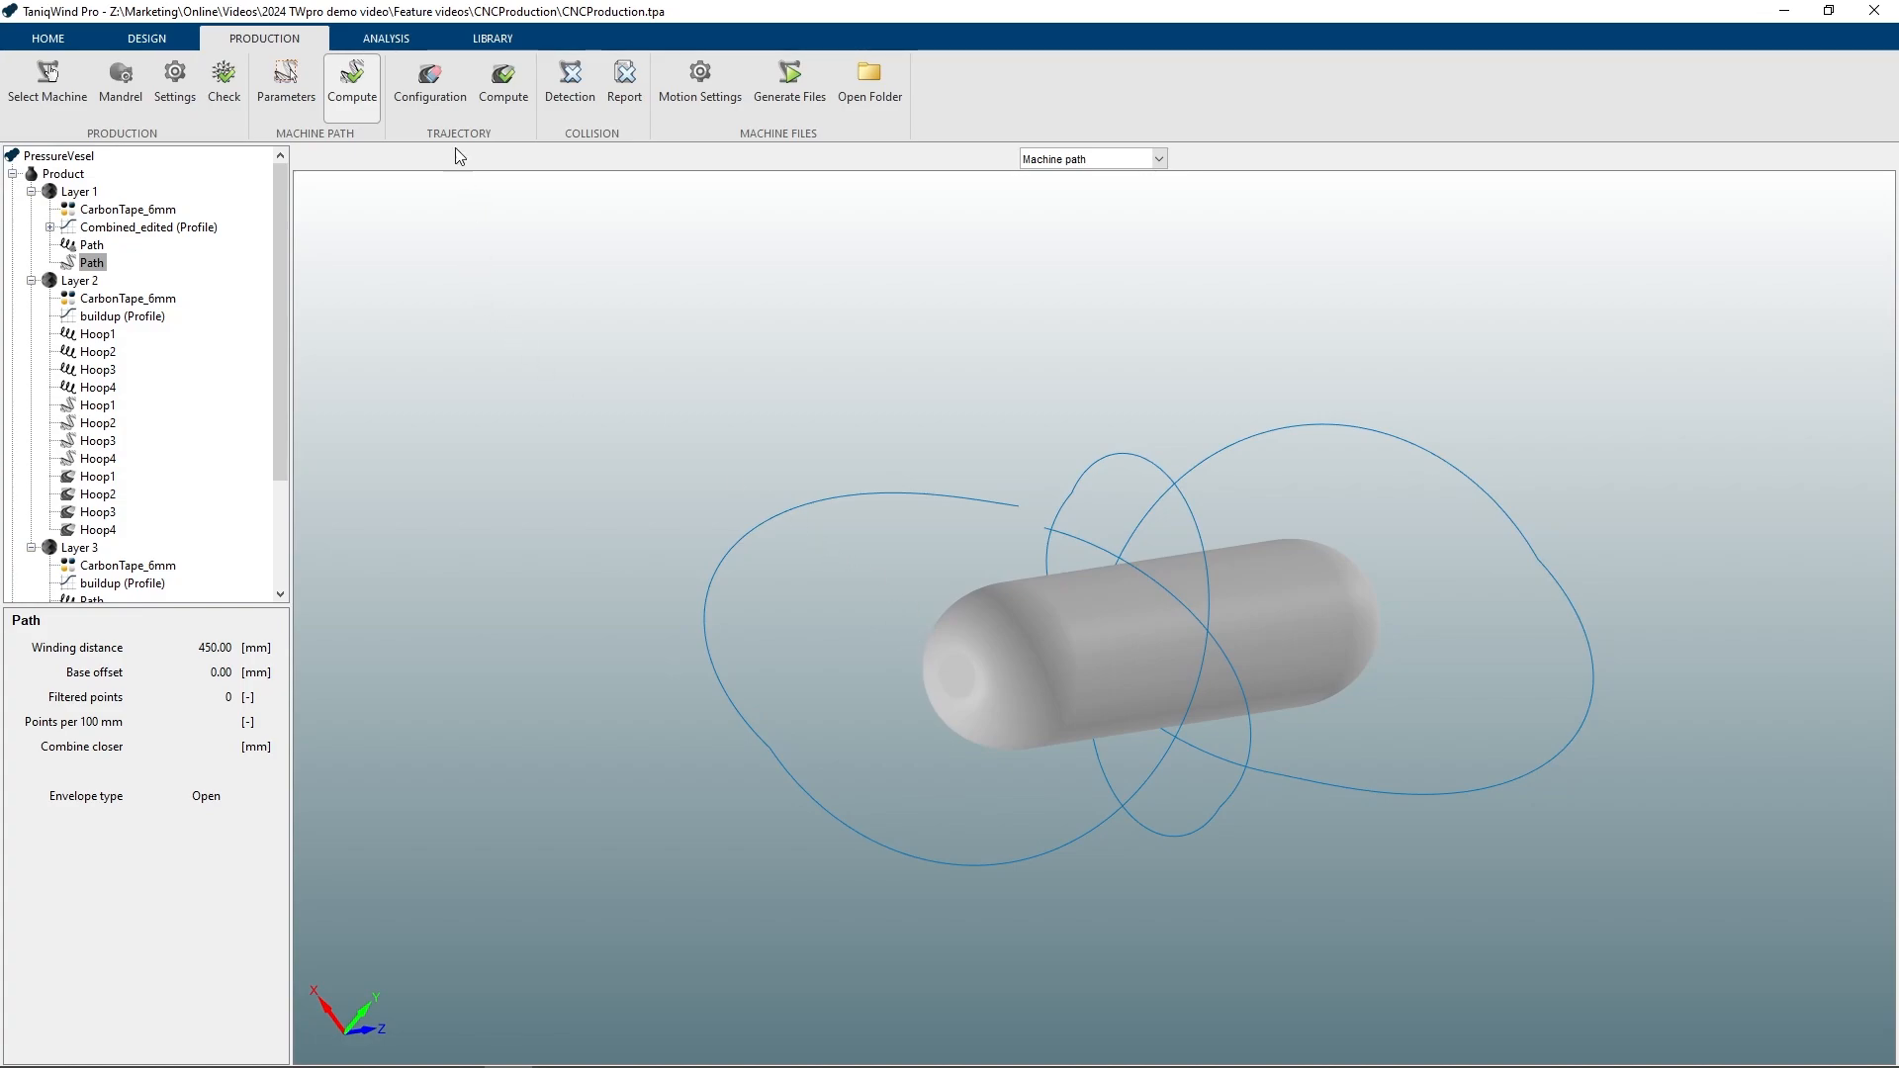
Accept Layer 1's winding configuration with filter accuracies of 1 mm position, 1° orientation and 1° rotational position, and compute its trajectory
click(442, 99)
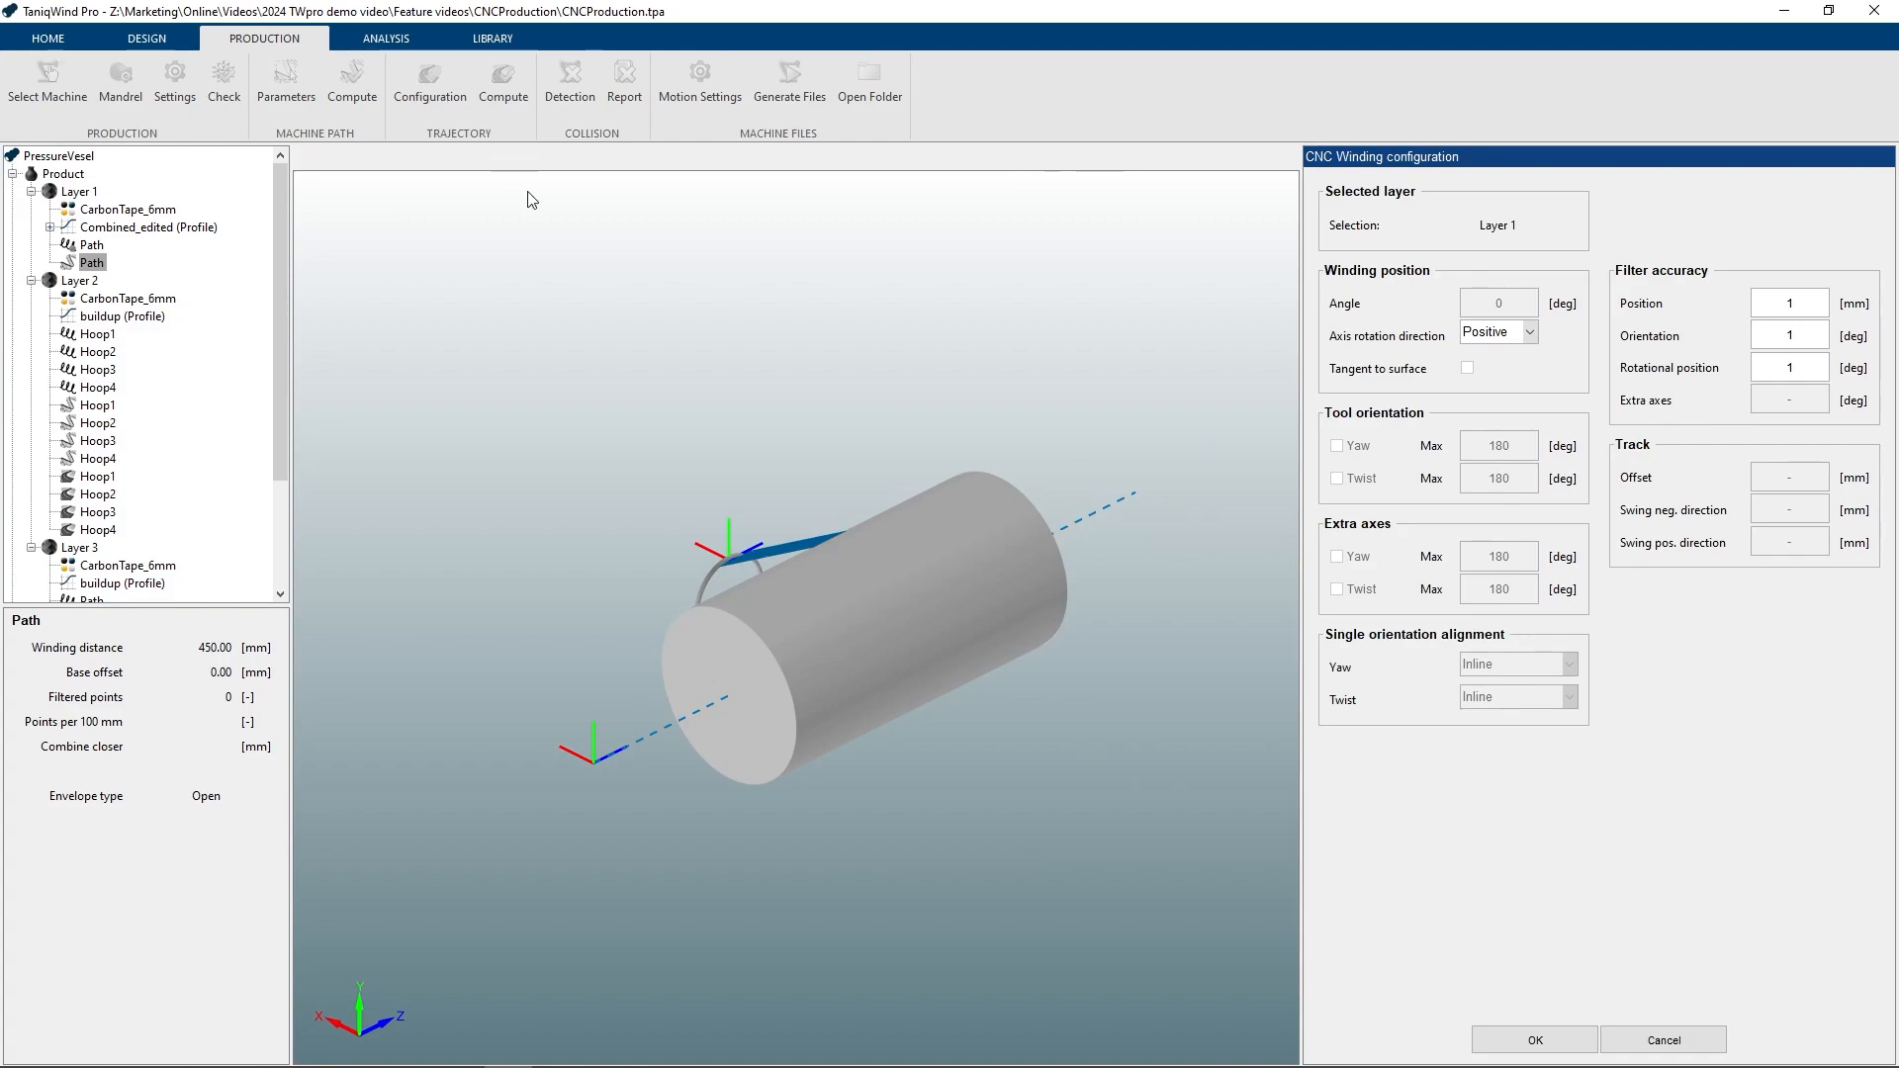
middle_drag(679, 336, 732, 392)
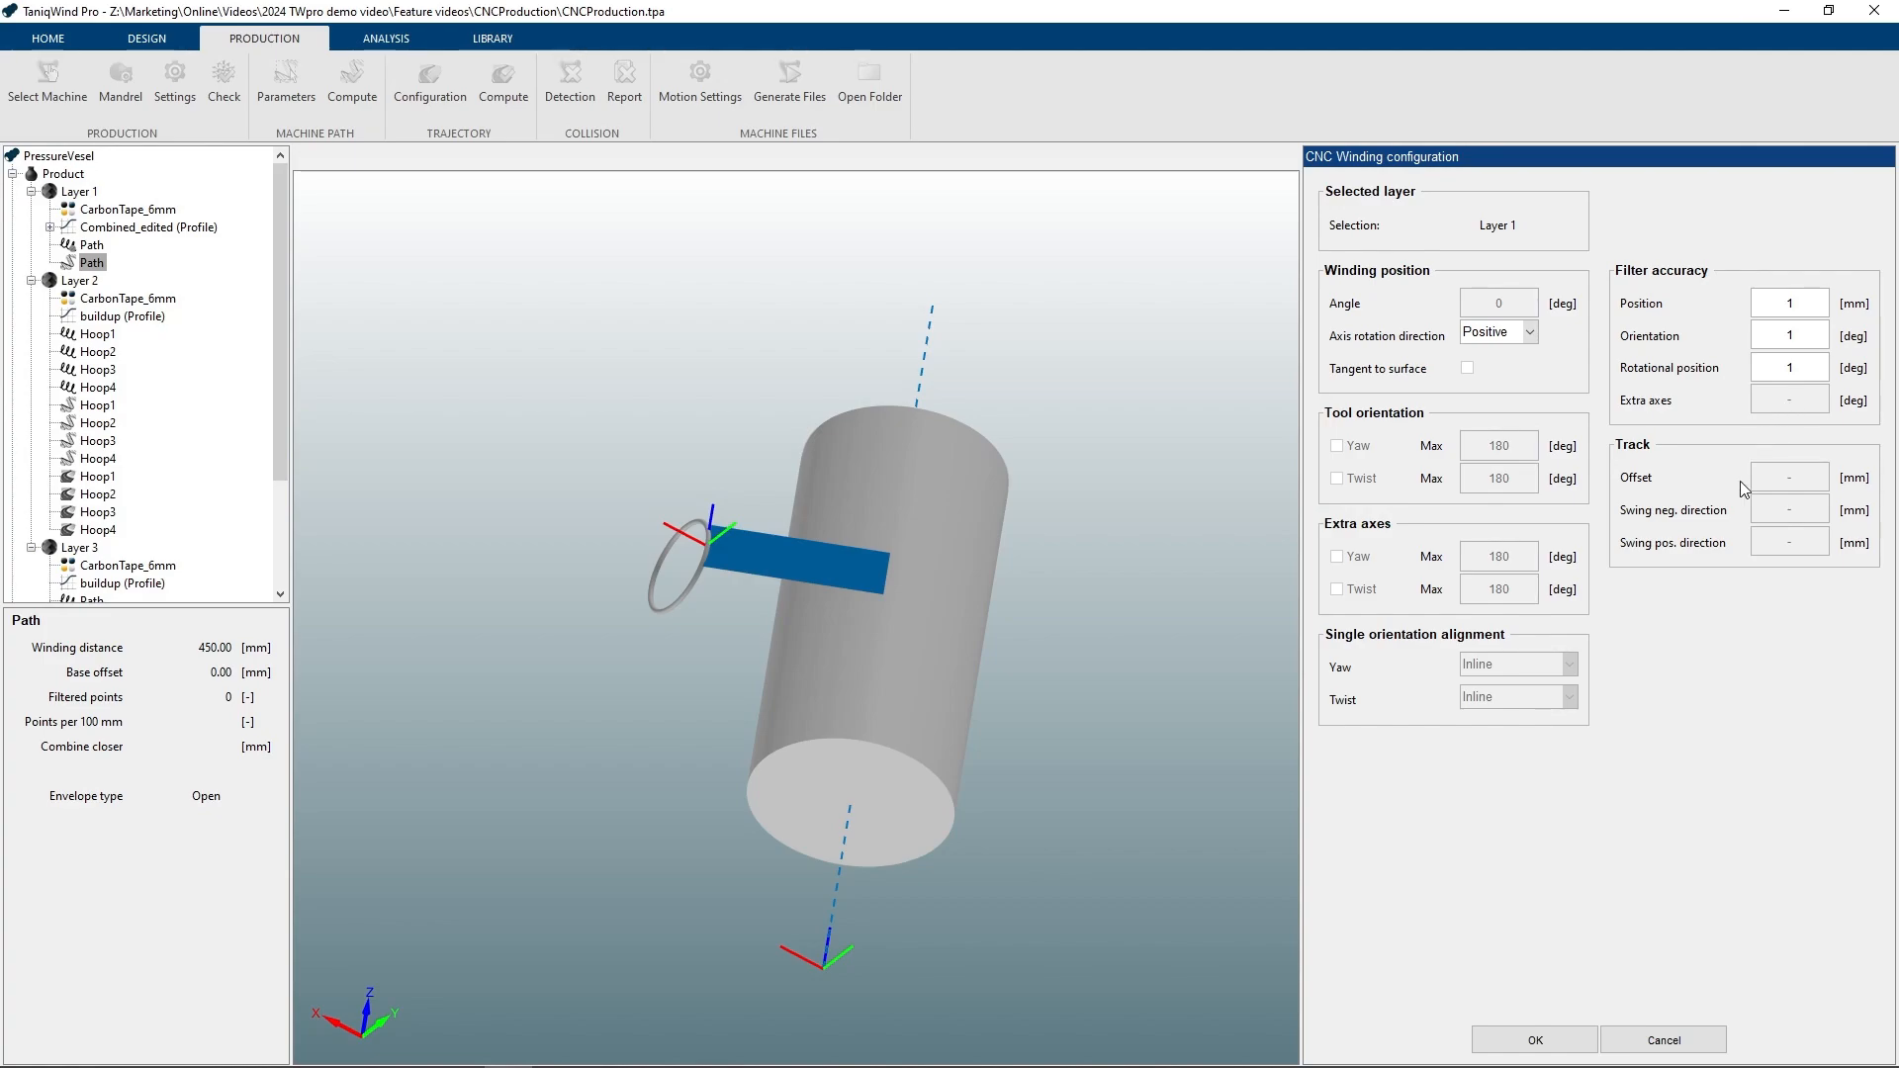
click(1546, 1034)
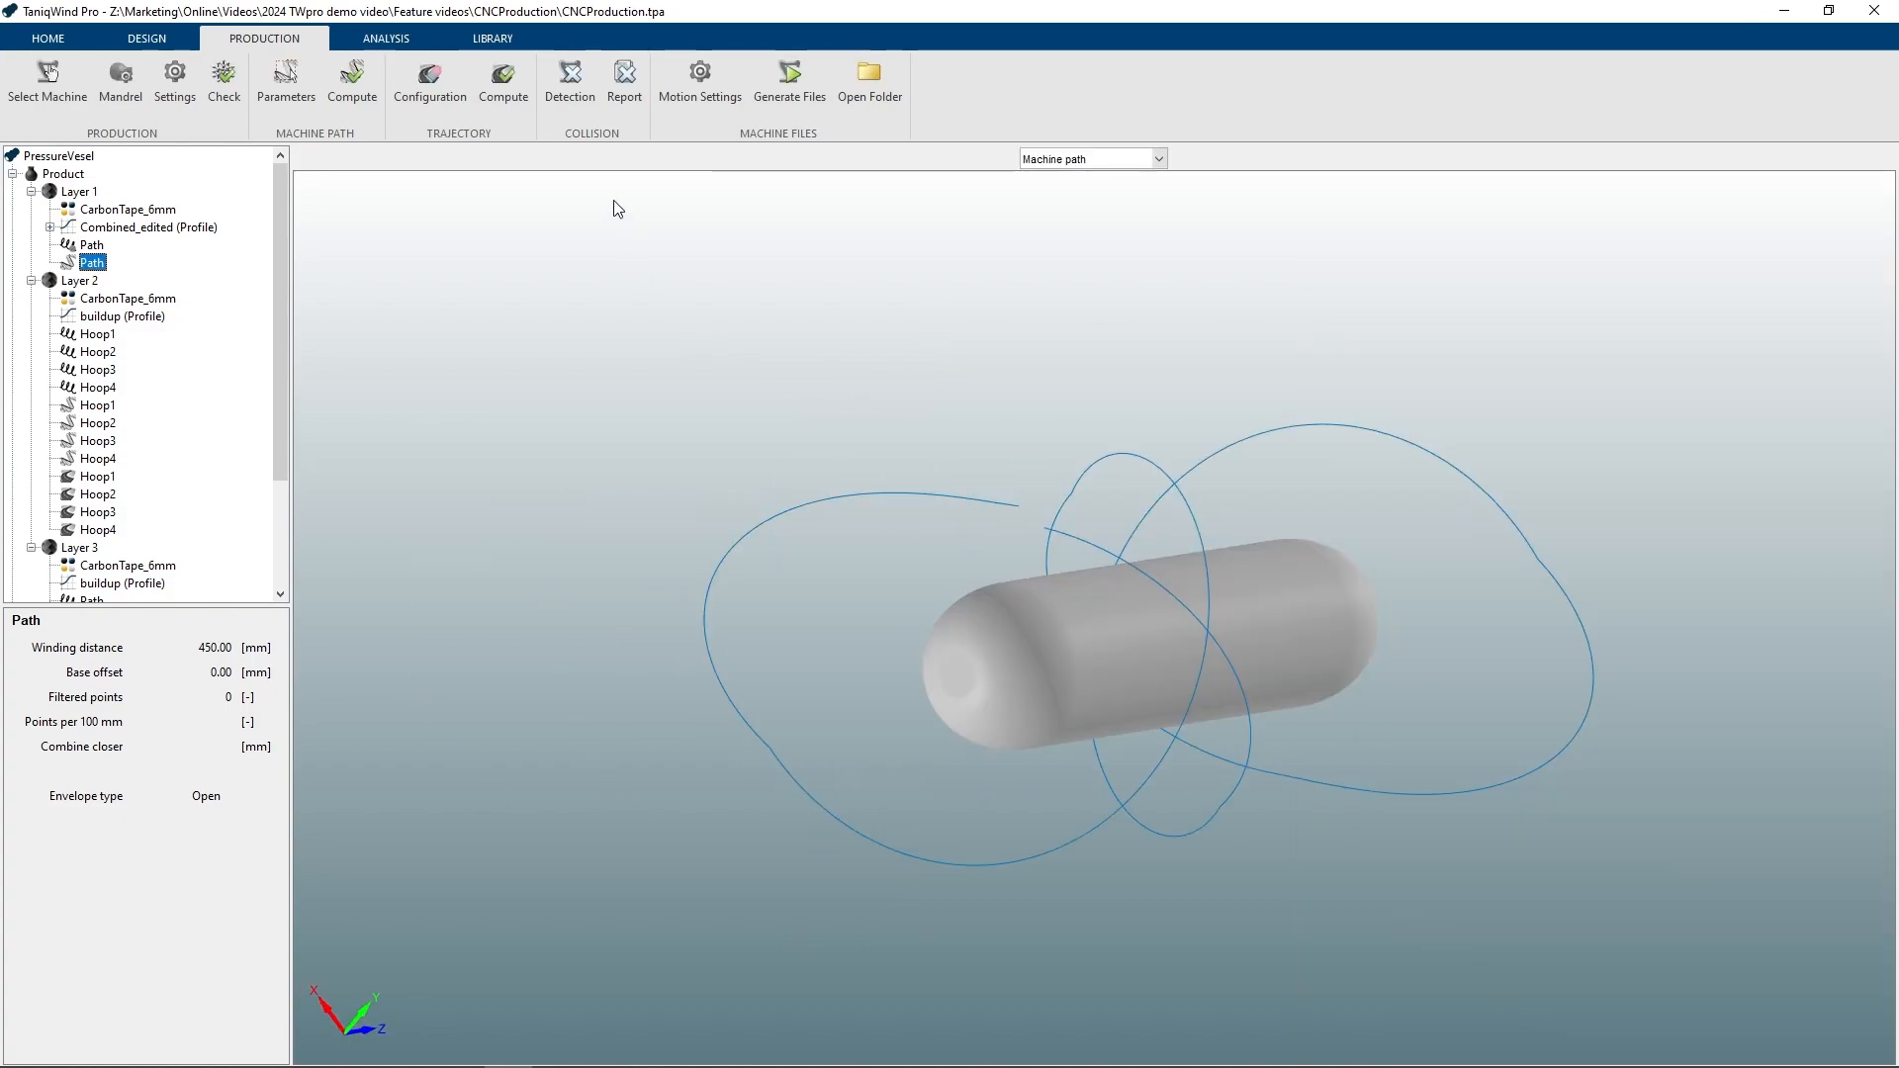
click(505, 89)
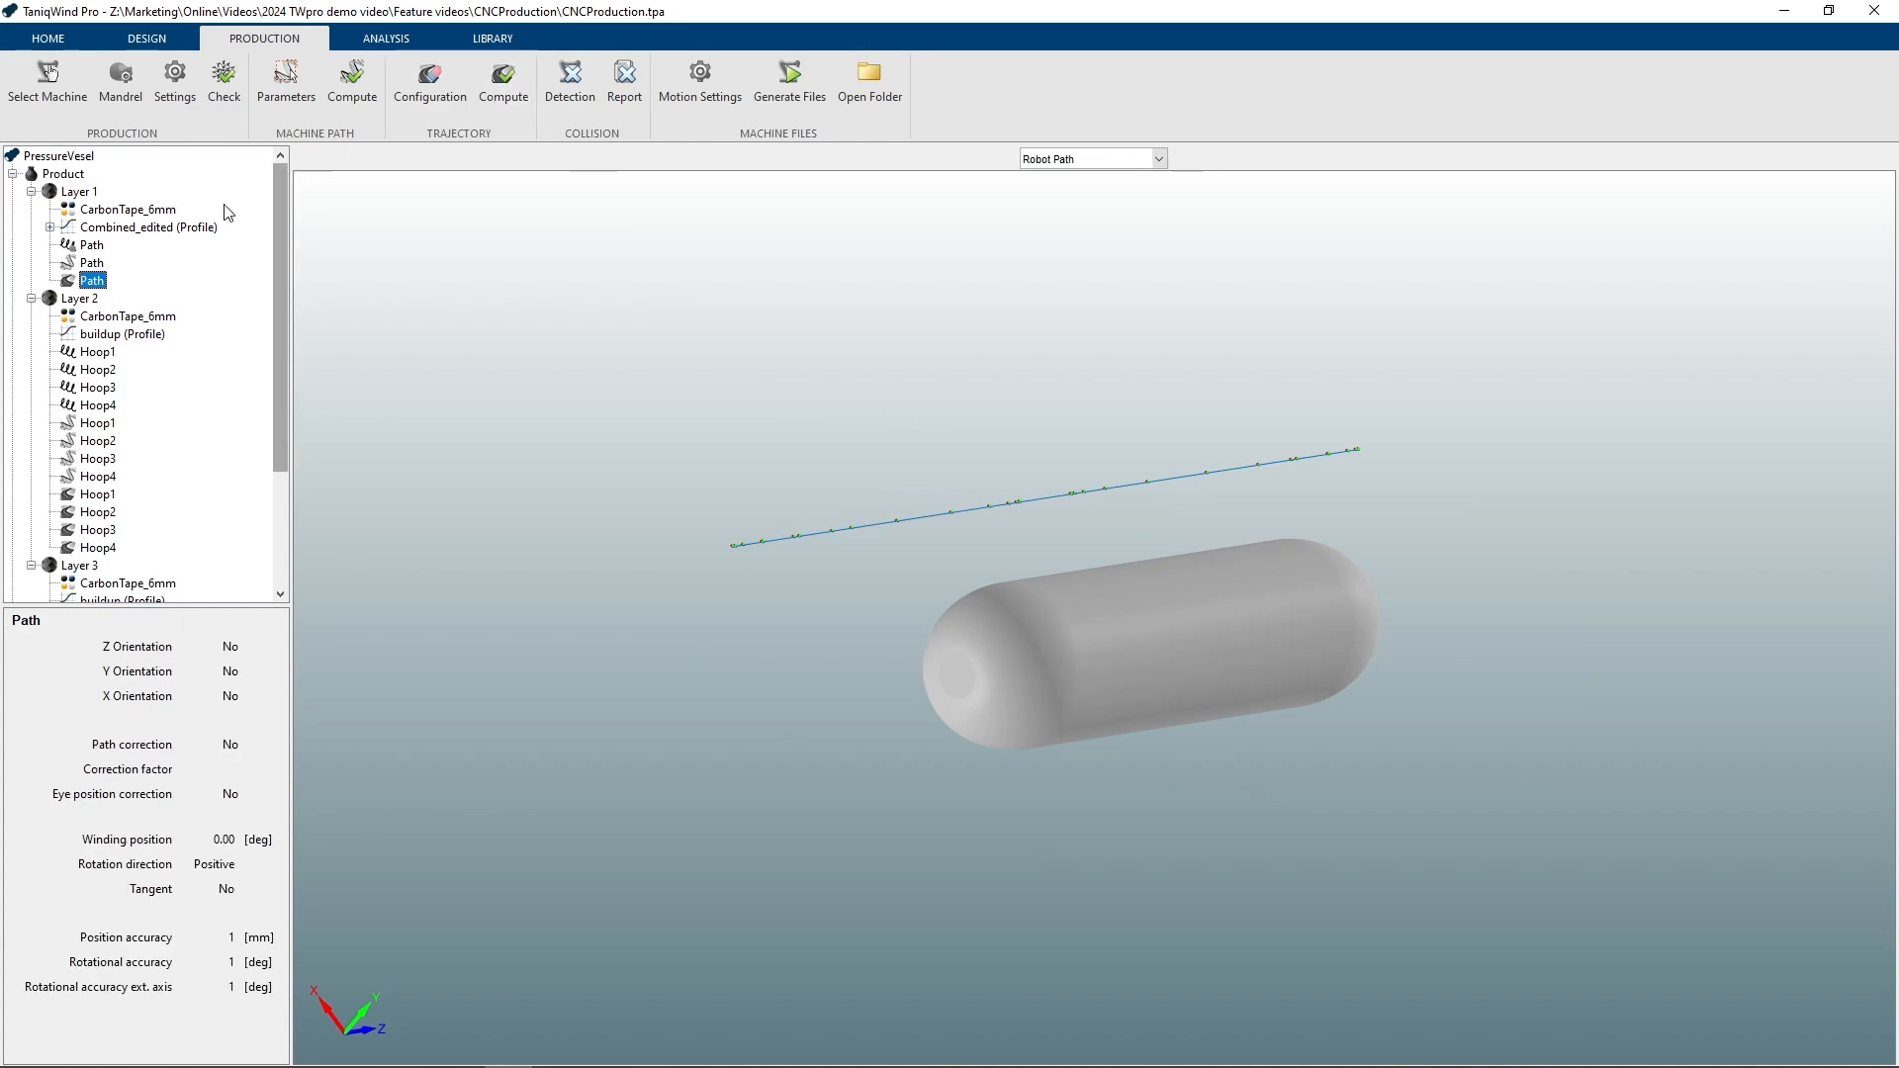
Examine the distribution of the filtered points on Layer 1's machine path
click(96, 264)
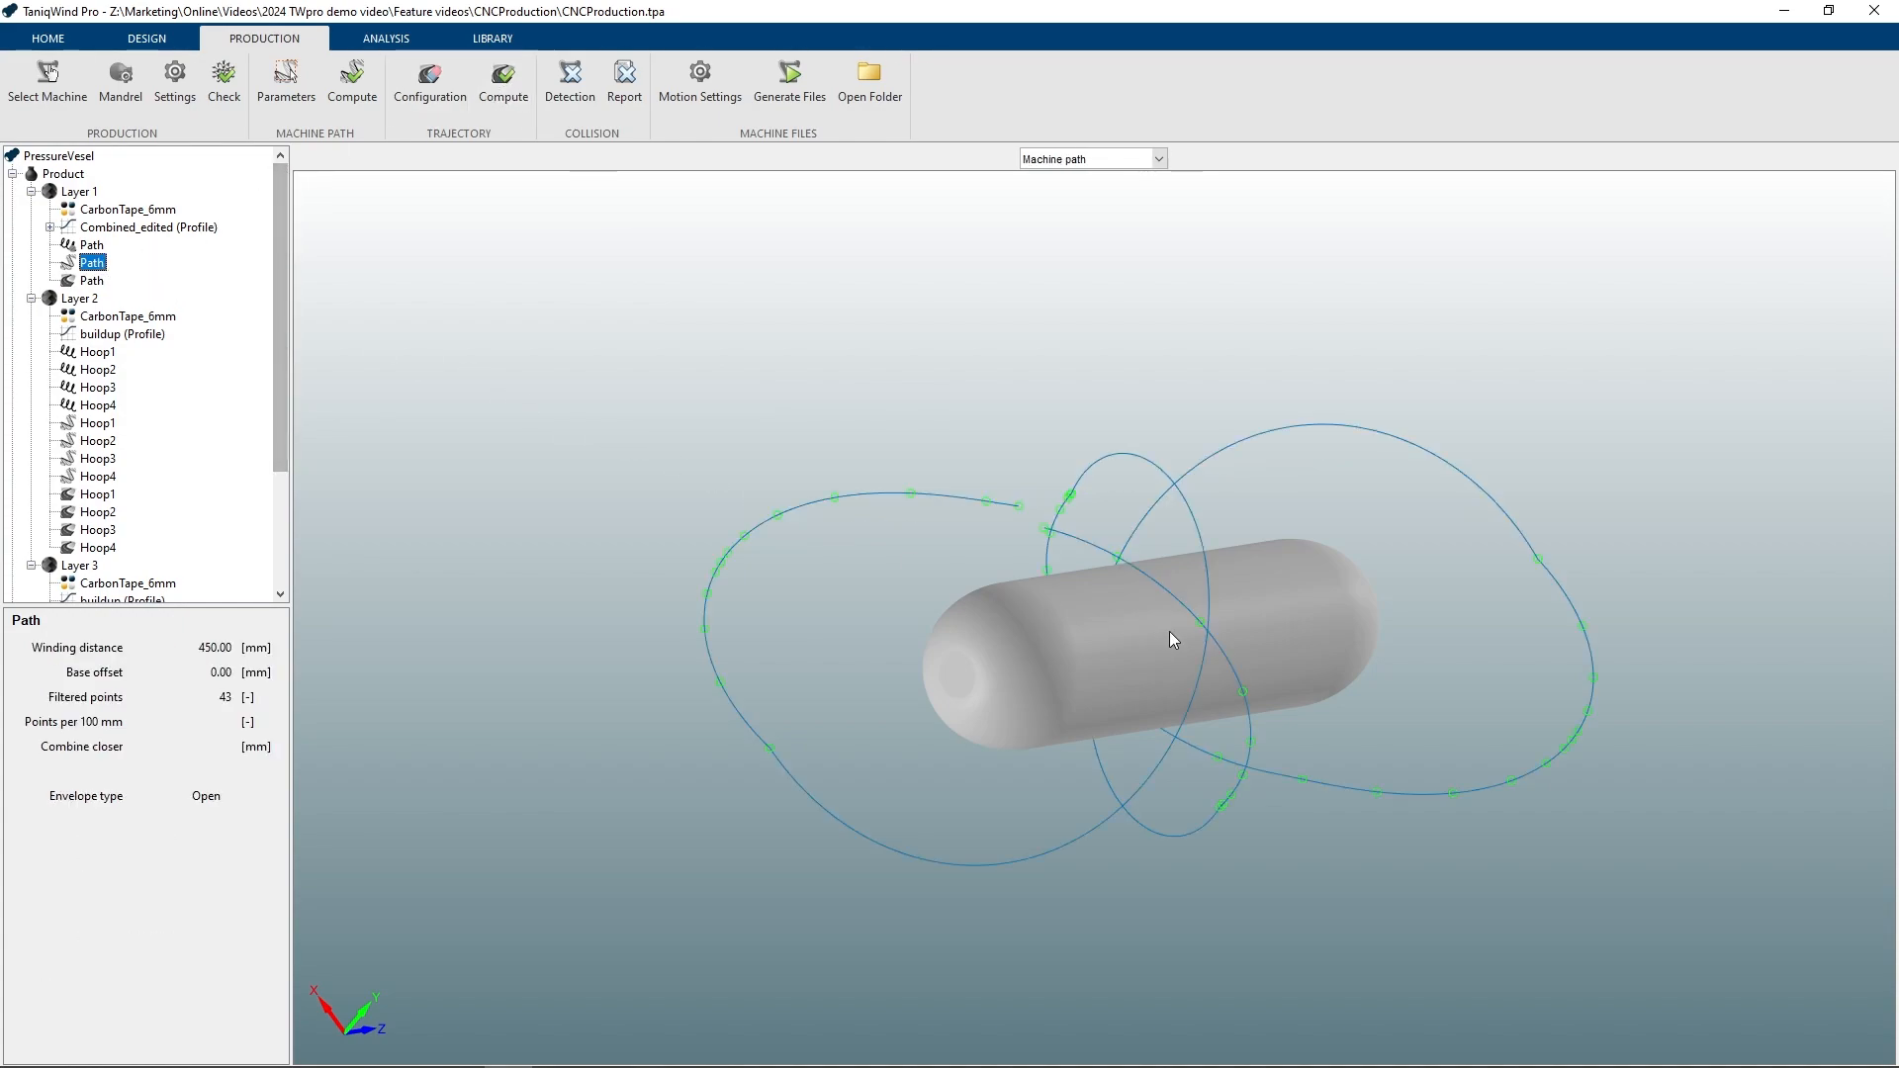
scroll(1170, 633, up, 2)
mouse_move(1174, 632)
mouse_down()
mouse_move(1153, 584)
mouse_move(1191, 623)
mouse_move(1135, 598)
mouse_move(1068, 619)
mouse_move(1162, 645)
mouse_up()
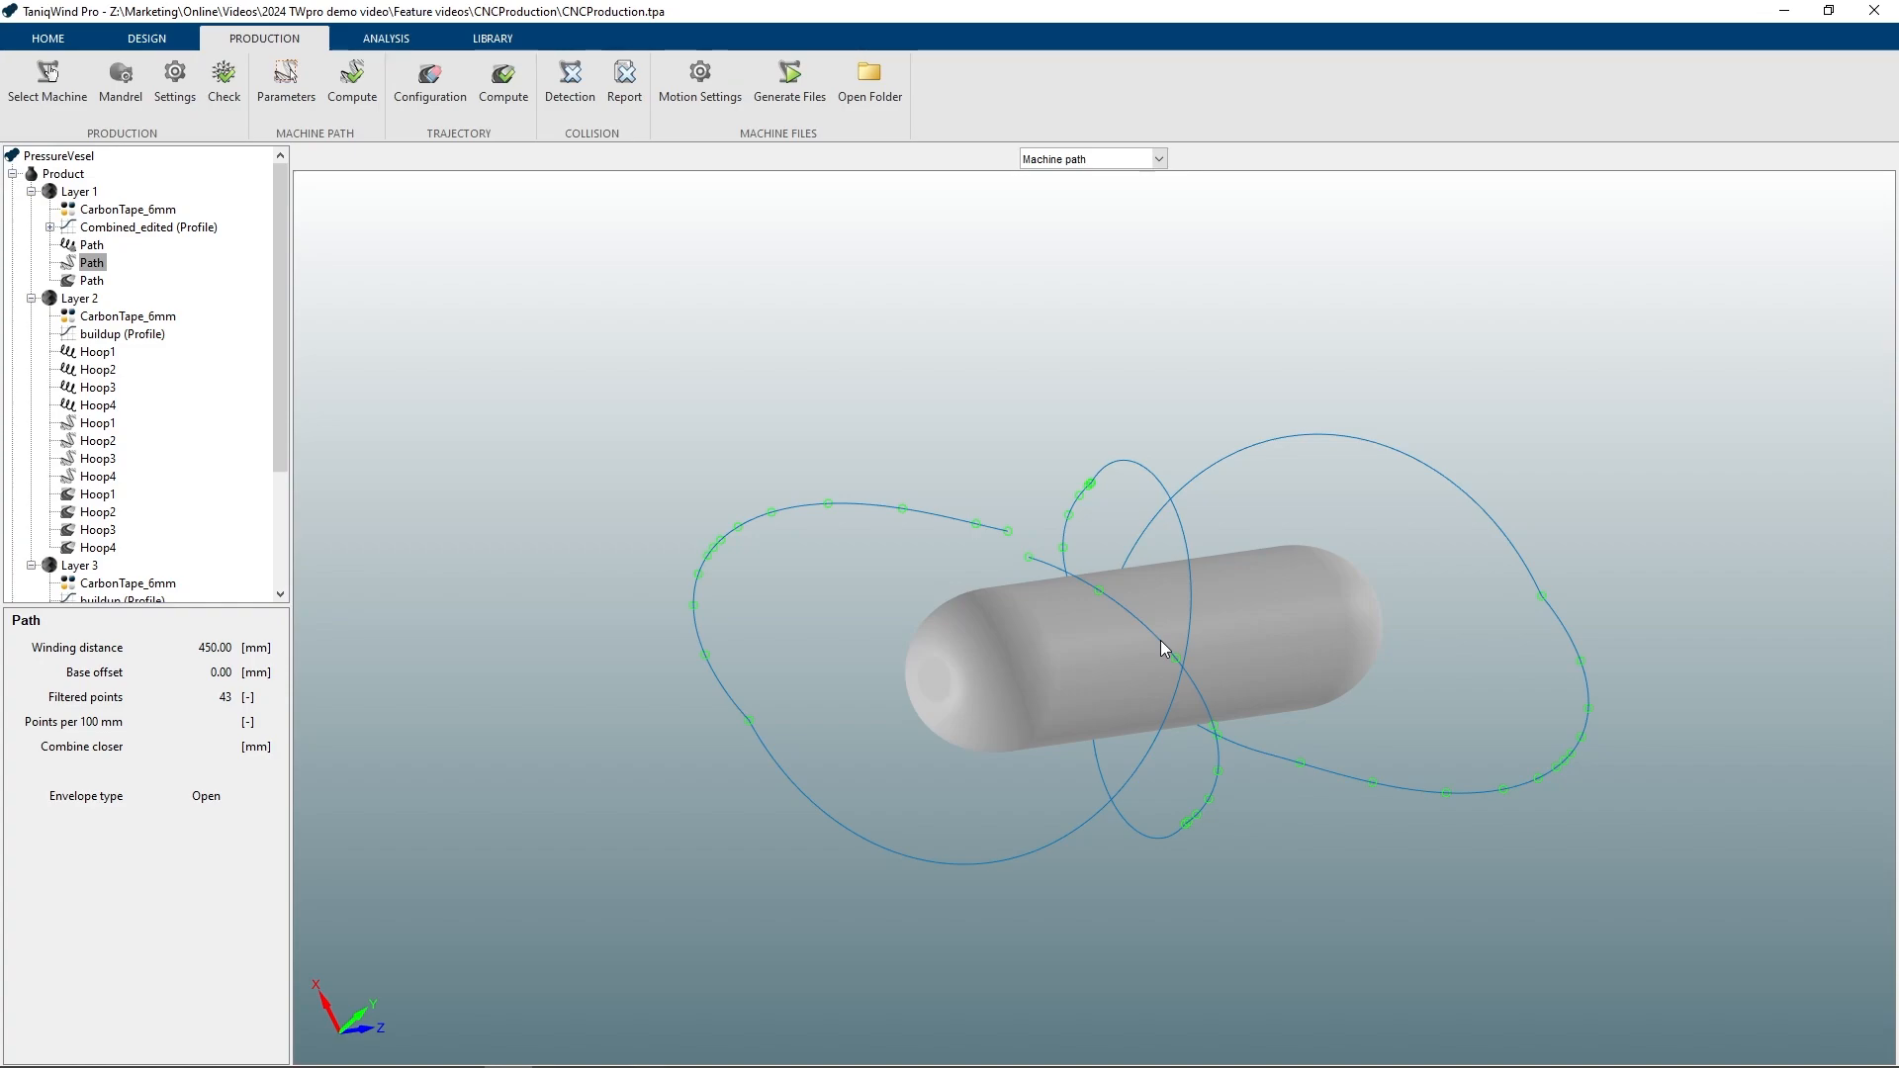
middle_drag(1149, 638, 1140, 633)
Run collision detection on all layers of the product and dismiss the result
click(572, 83)
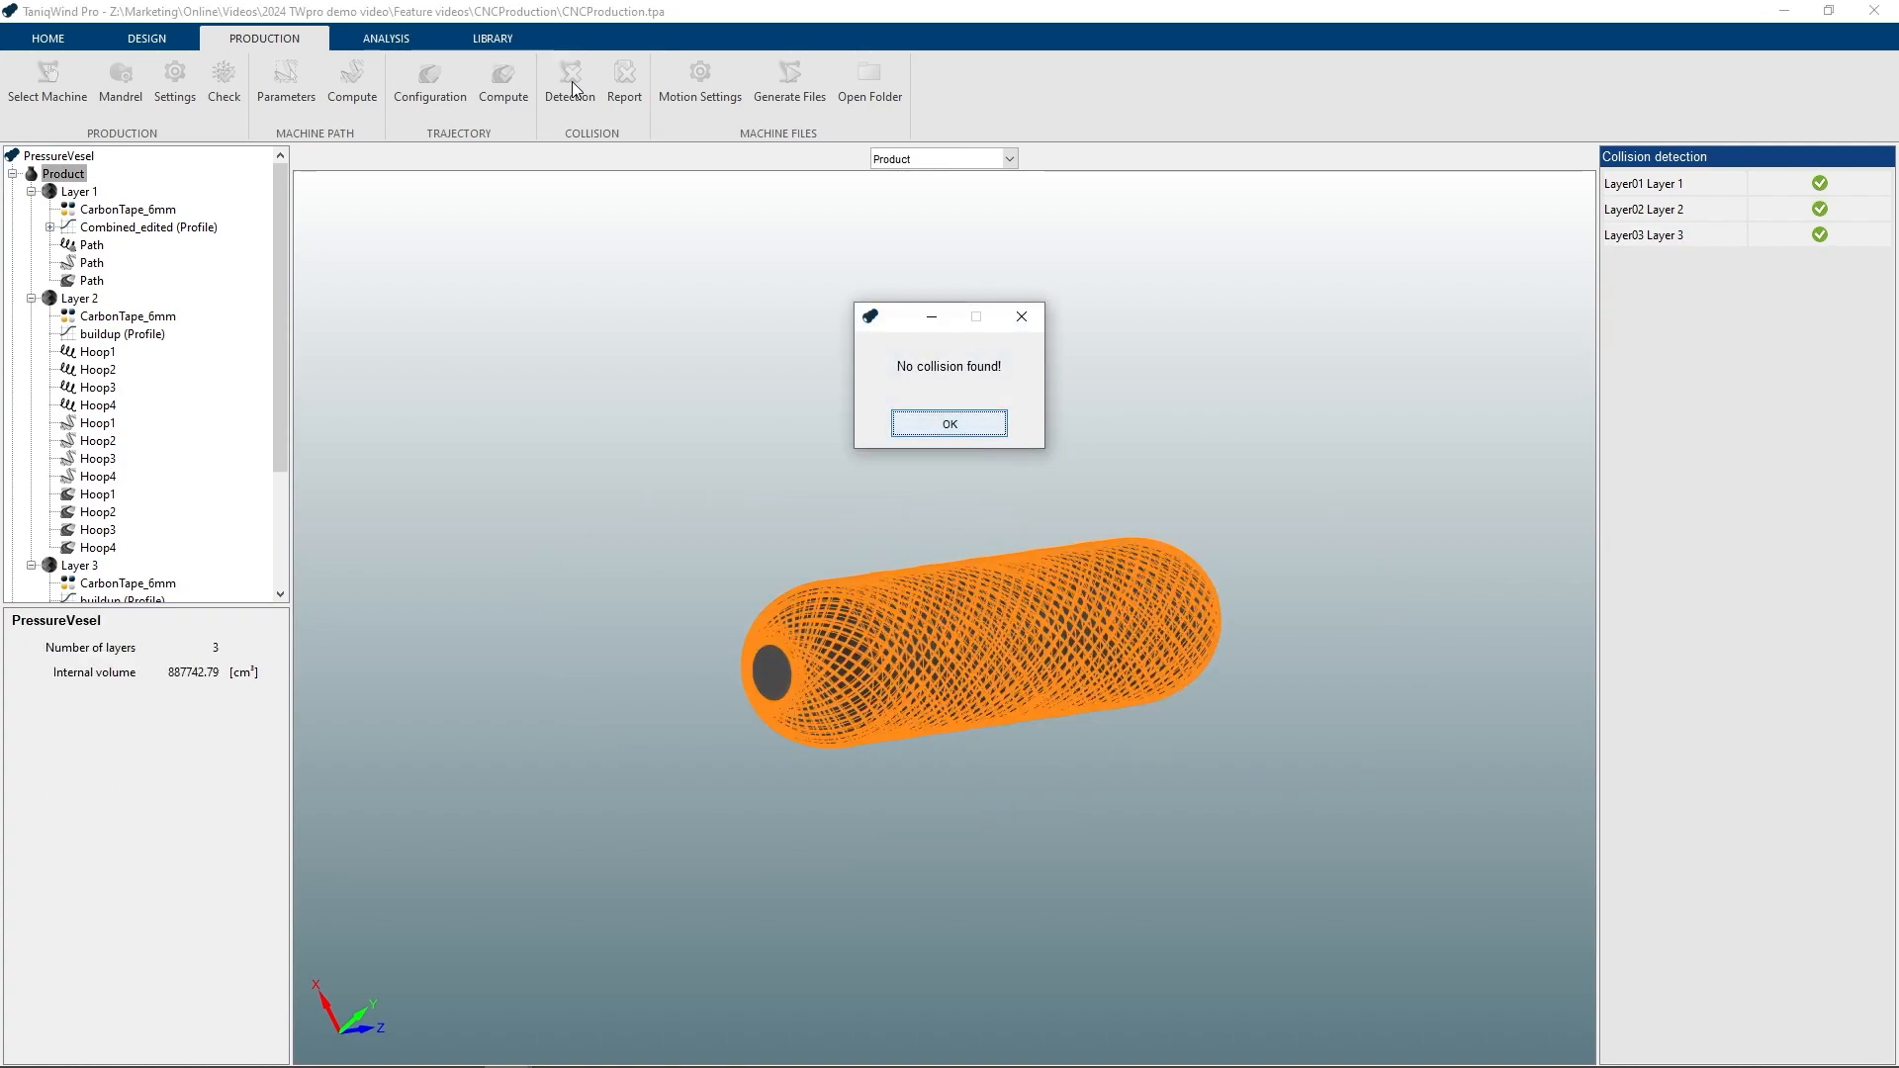
click(983, 427)
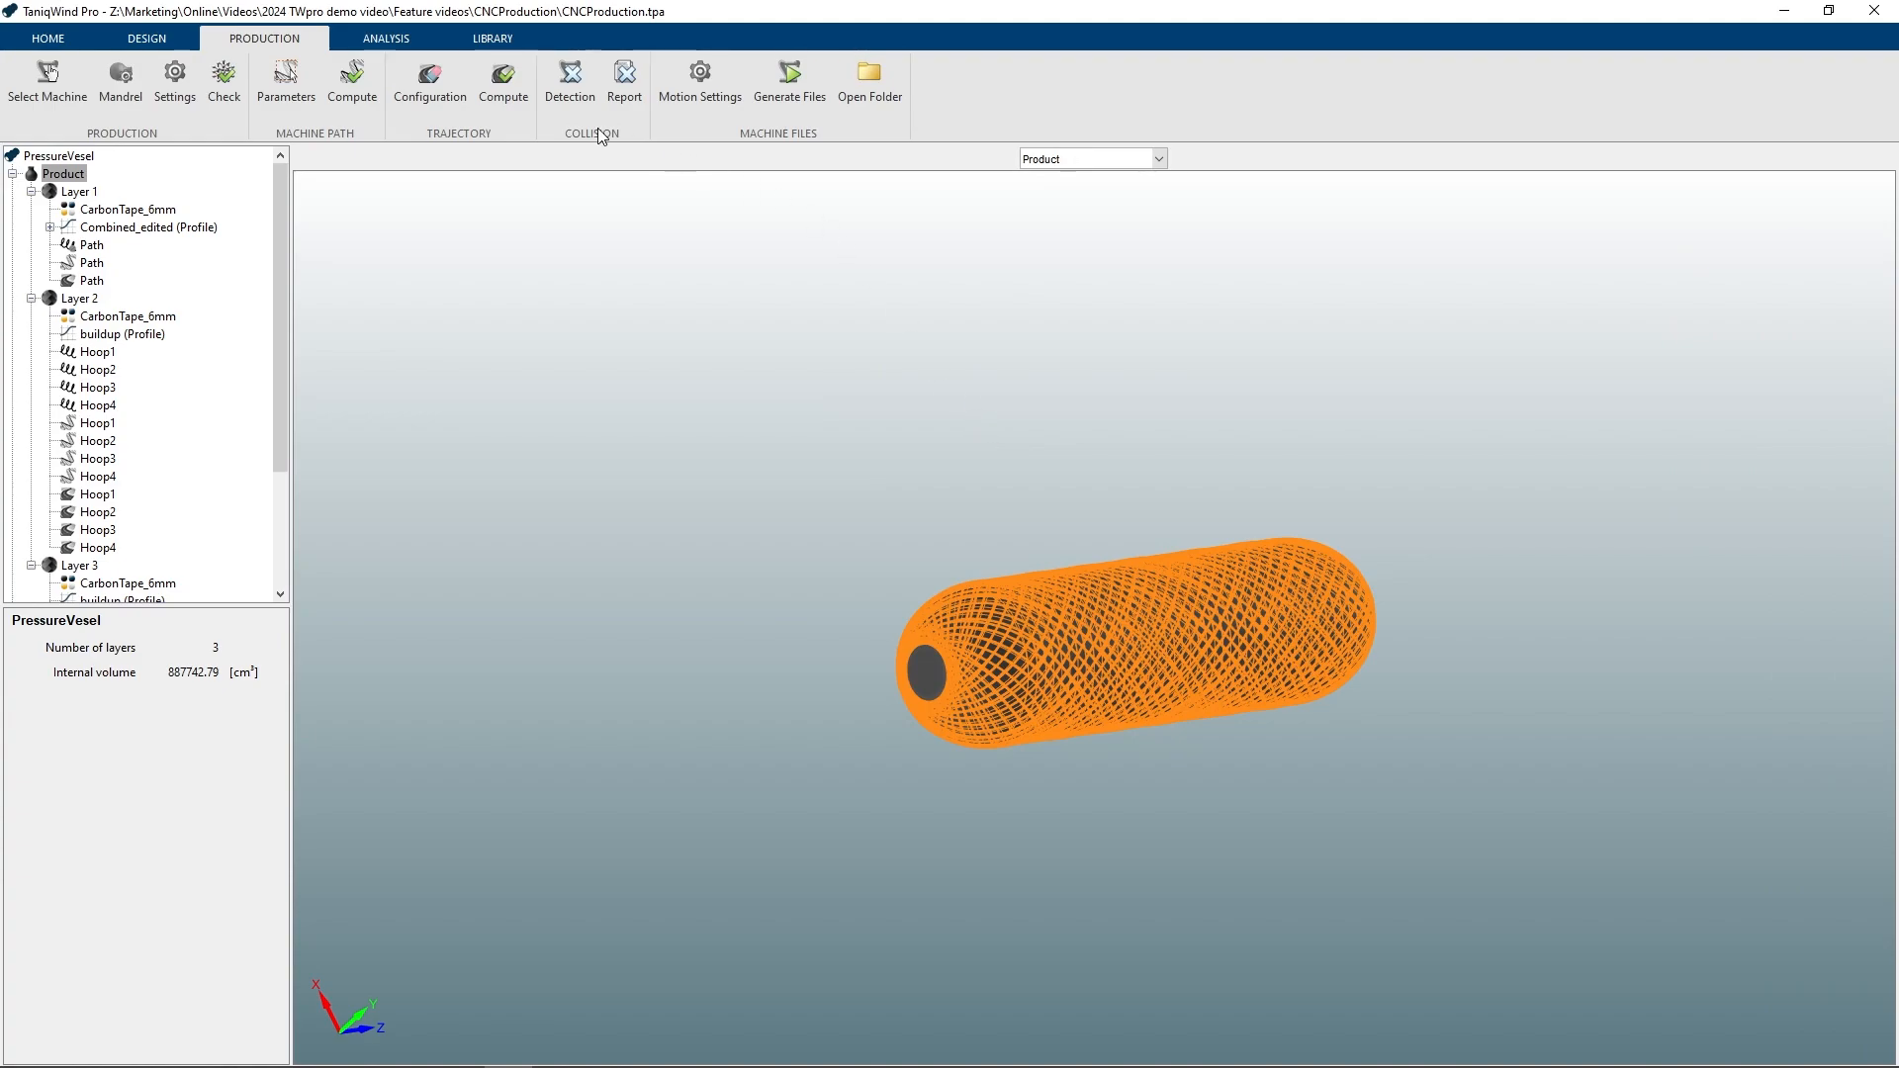
Run the winding simulation of Layer 3, inspect the fibre placement on the vessel, and pause and close the simulation
click(392, 39)
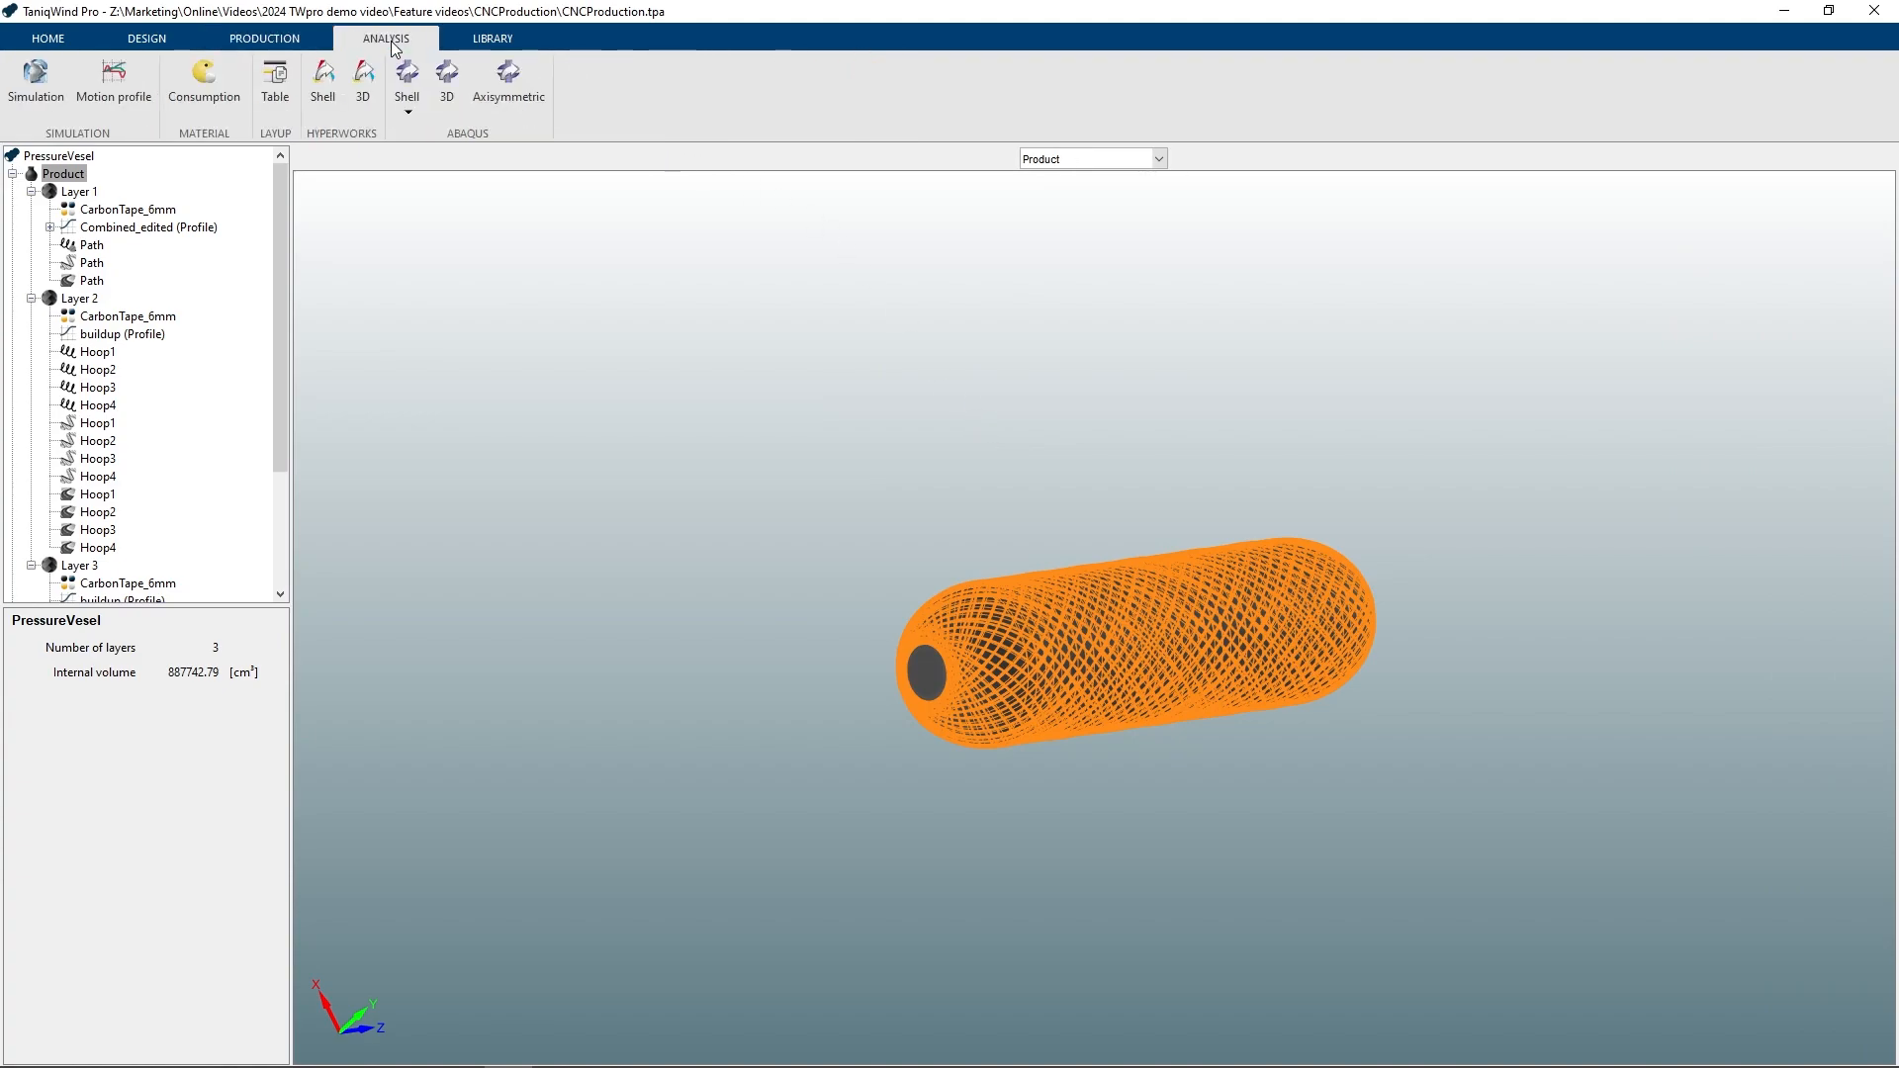
click(50, 83)
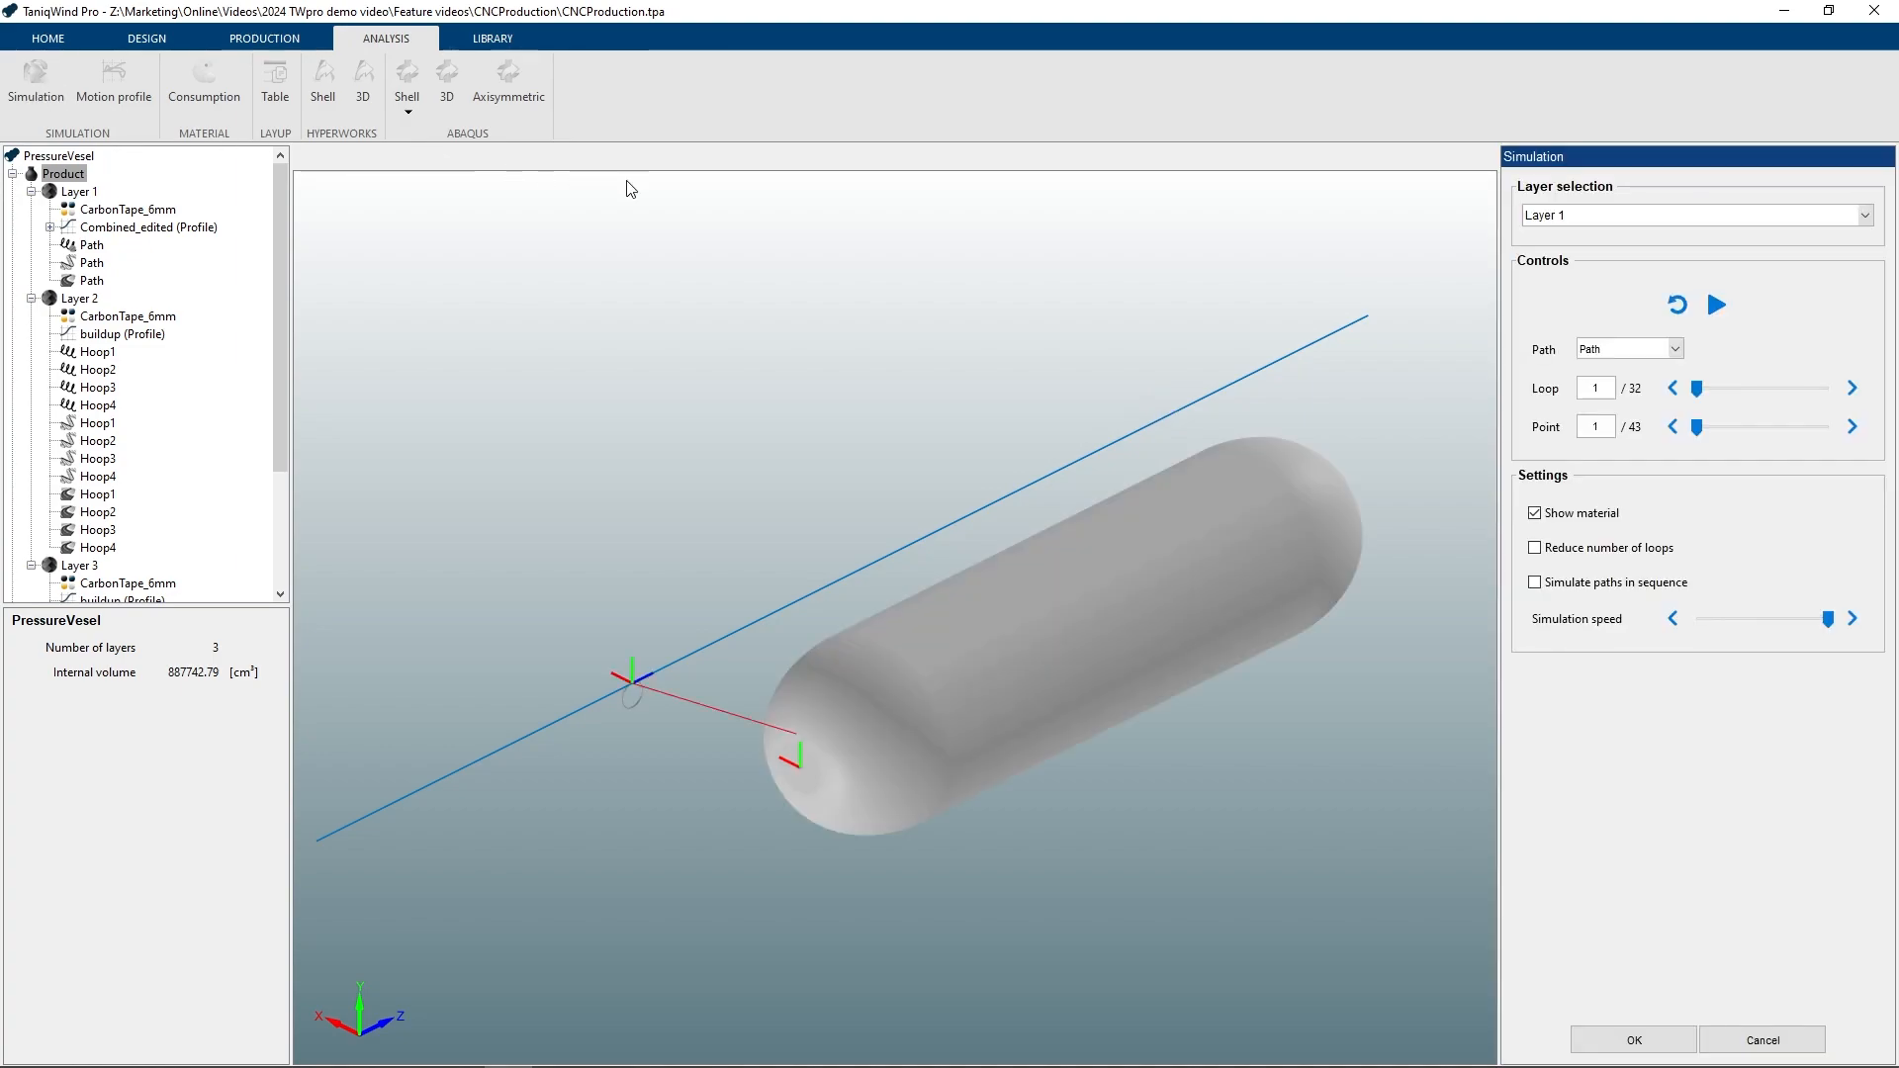
click(1539, 220)
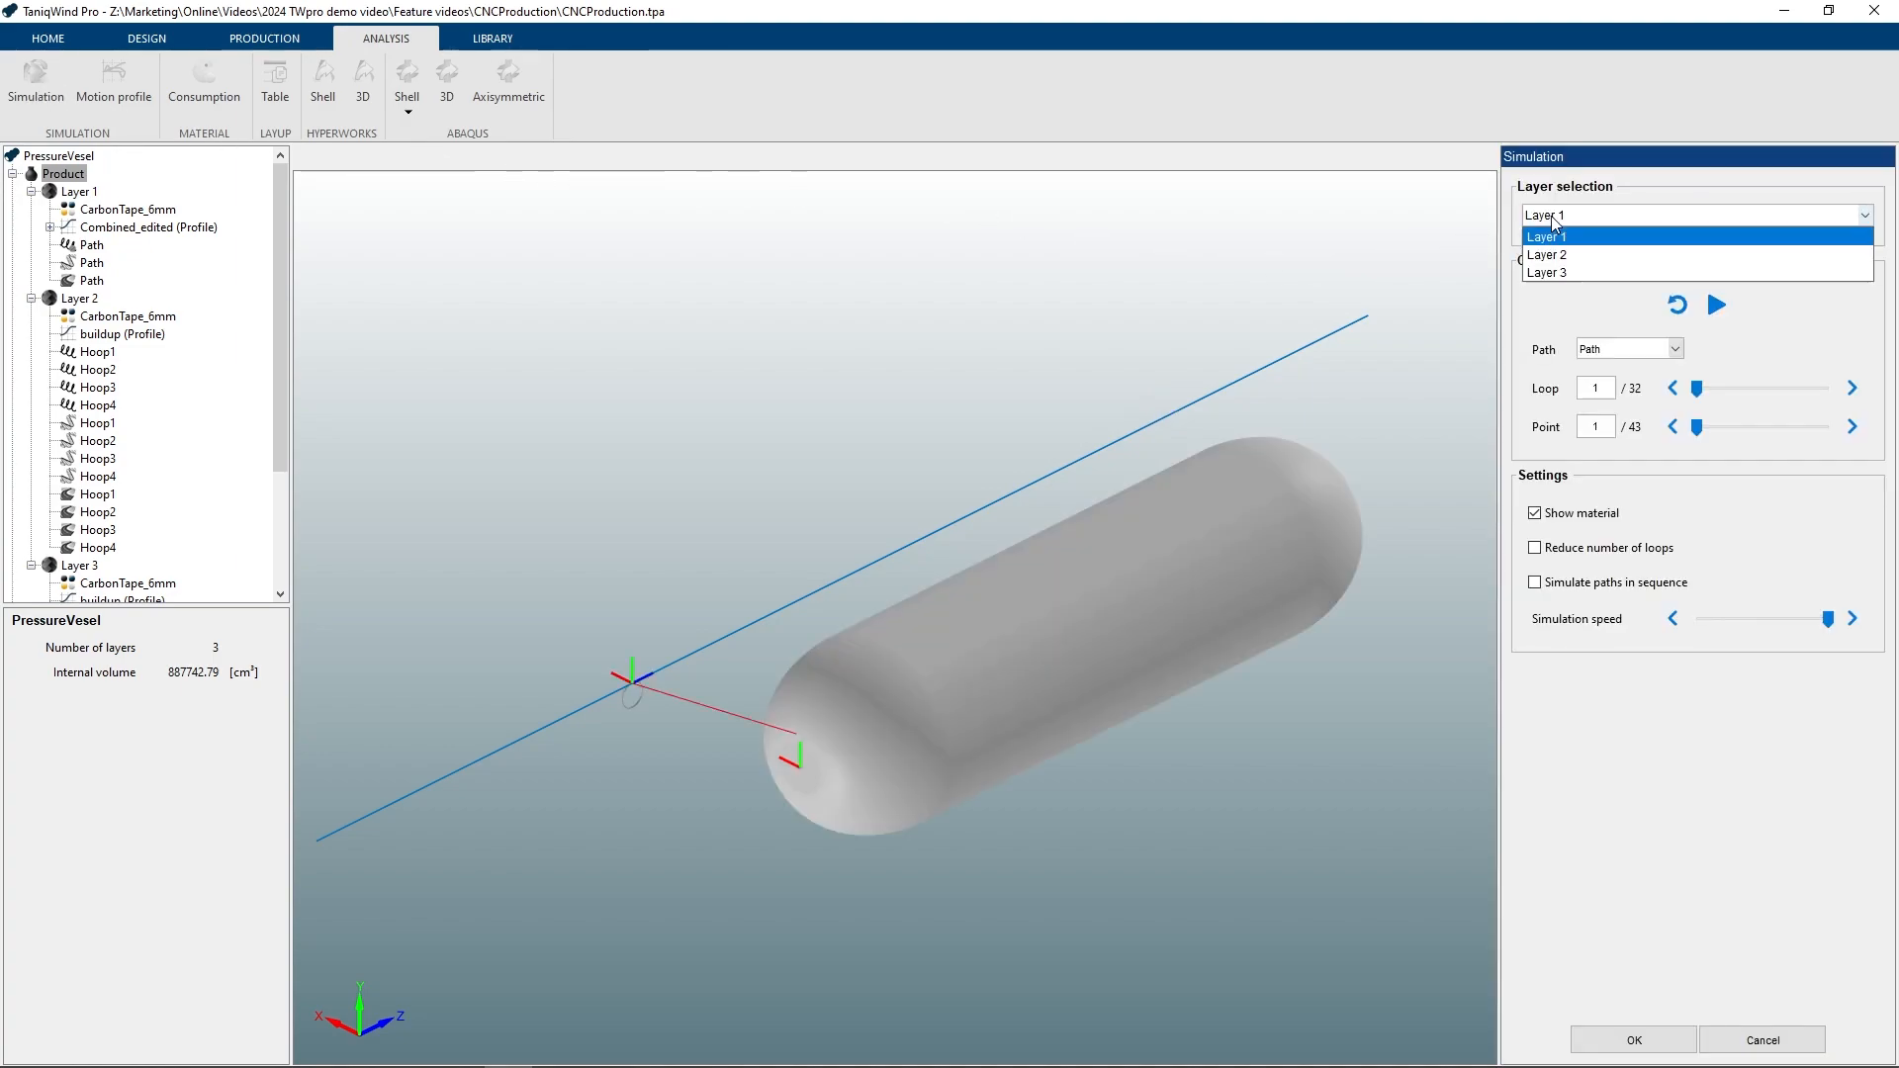
click(1558, 271)
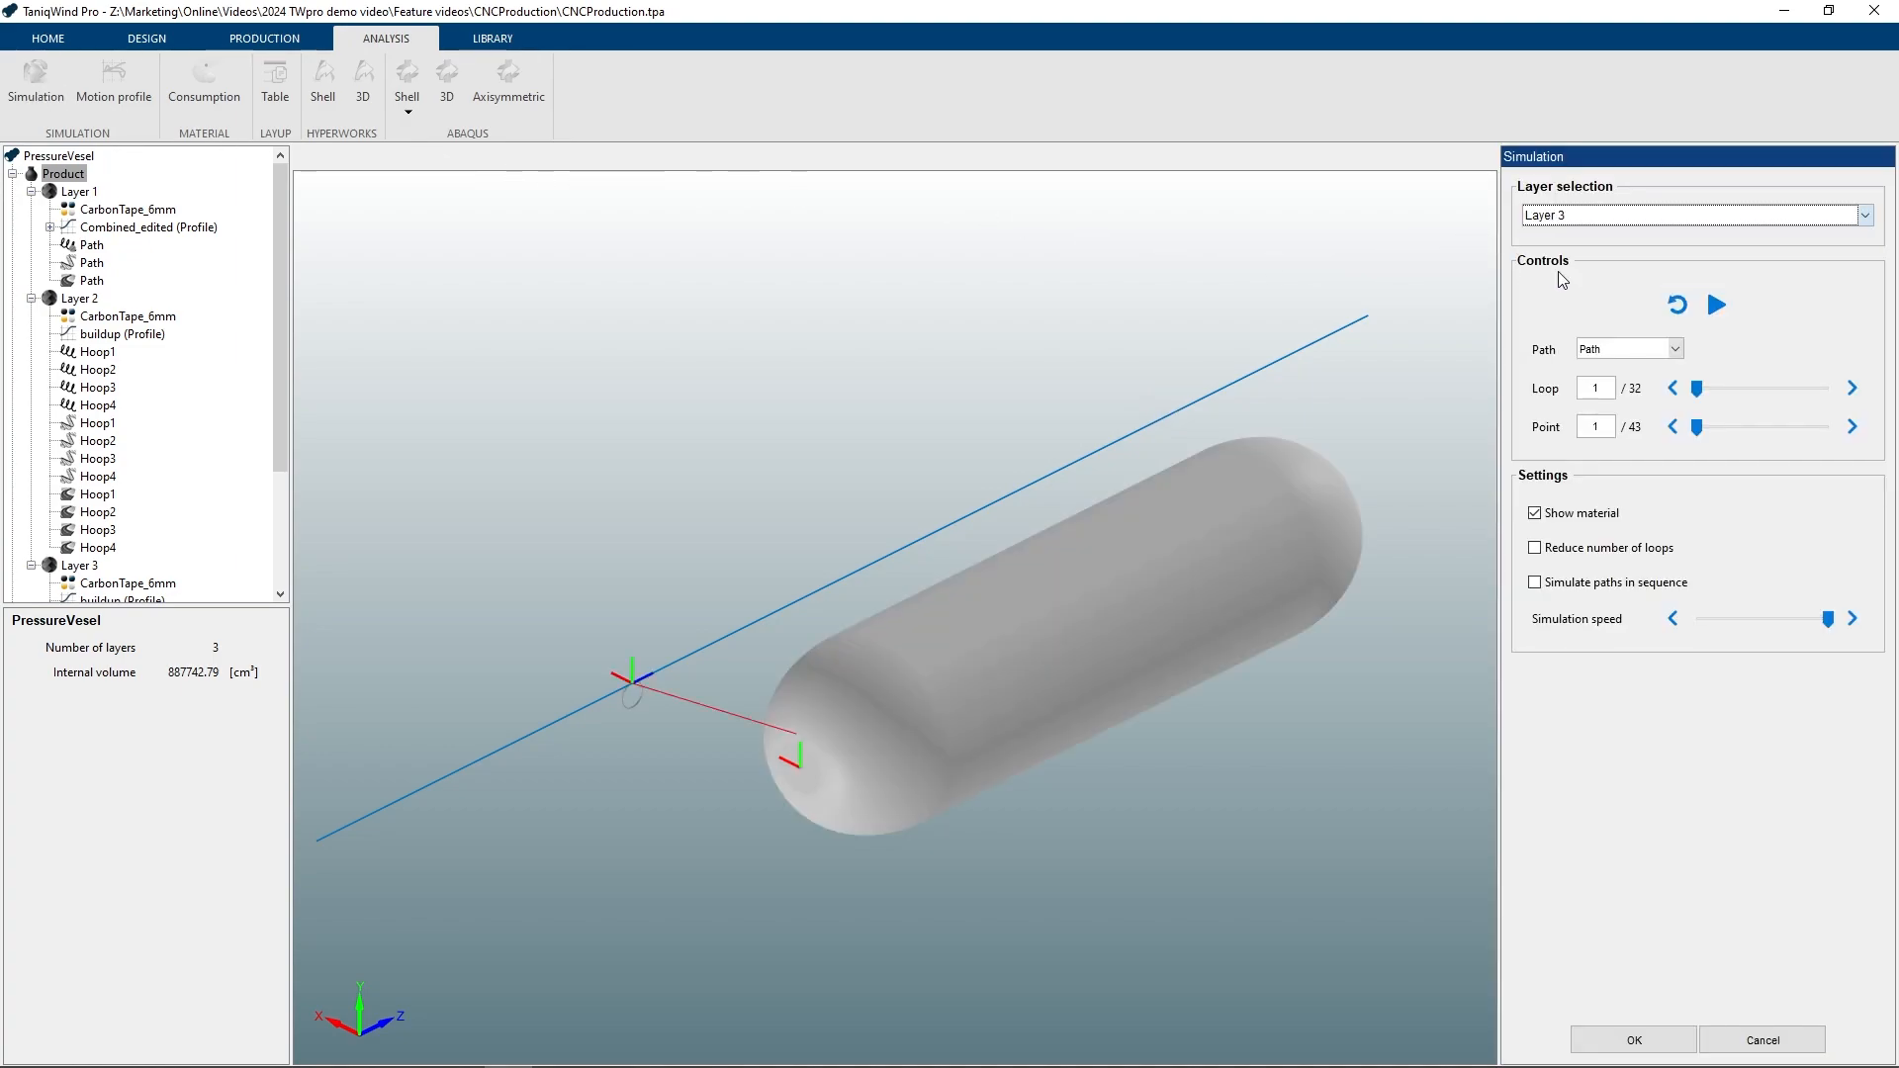
click(1725, 313)
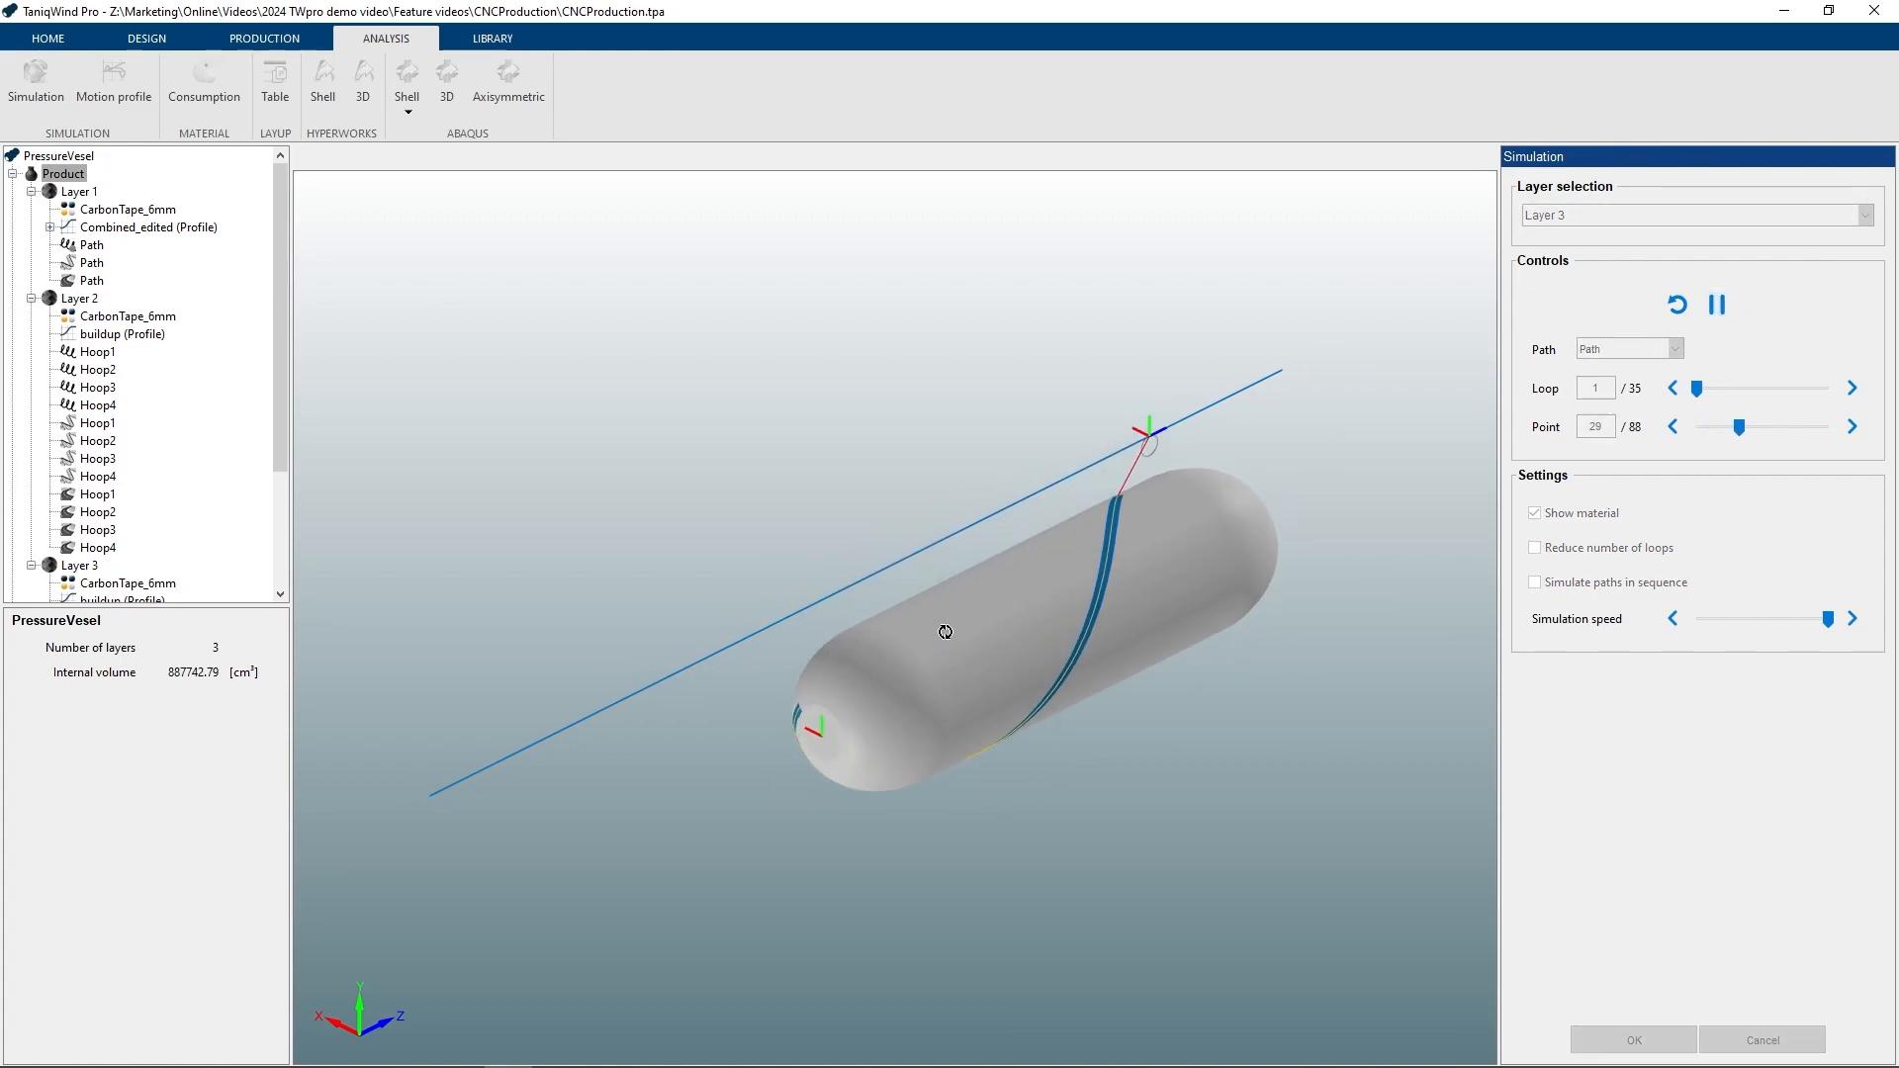
middle_drag(939, 626, 967, 649)
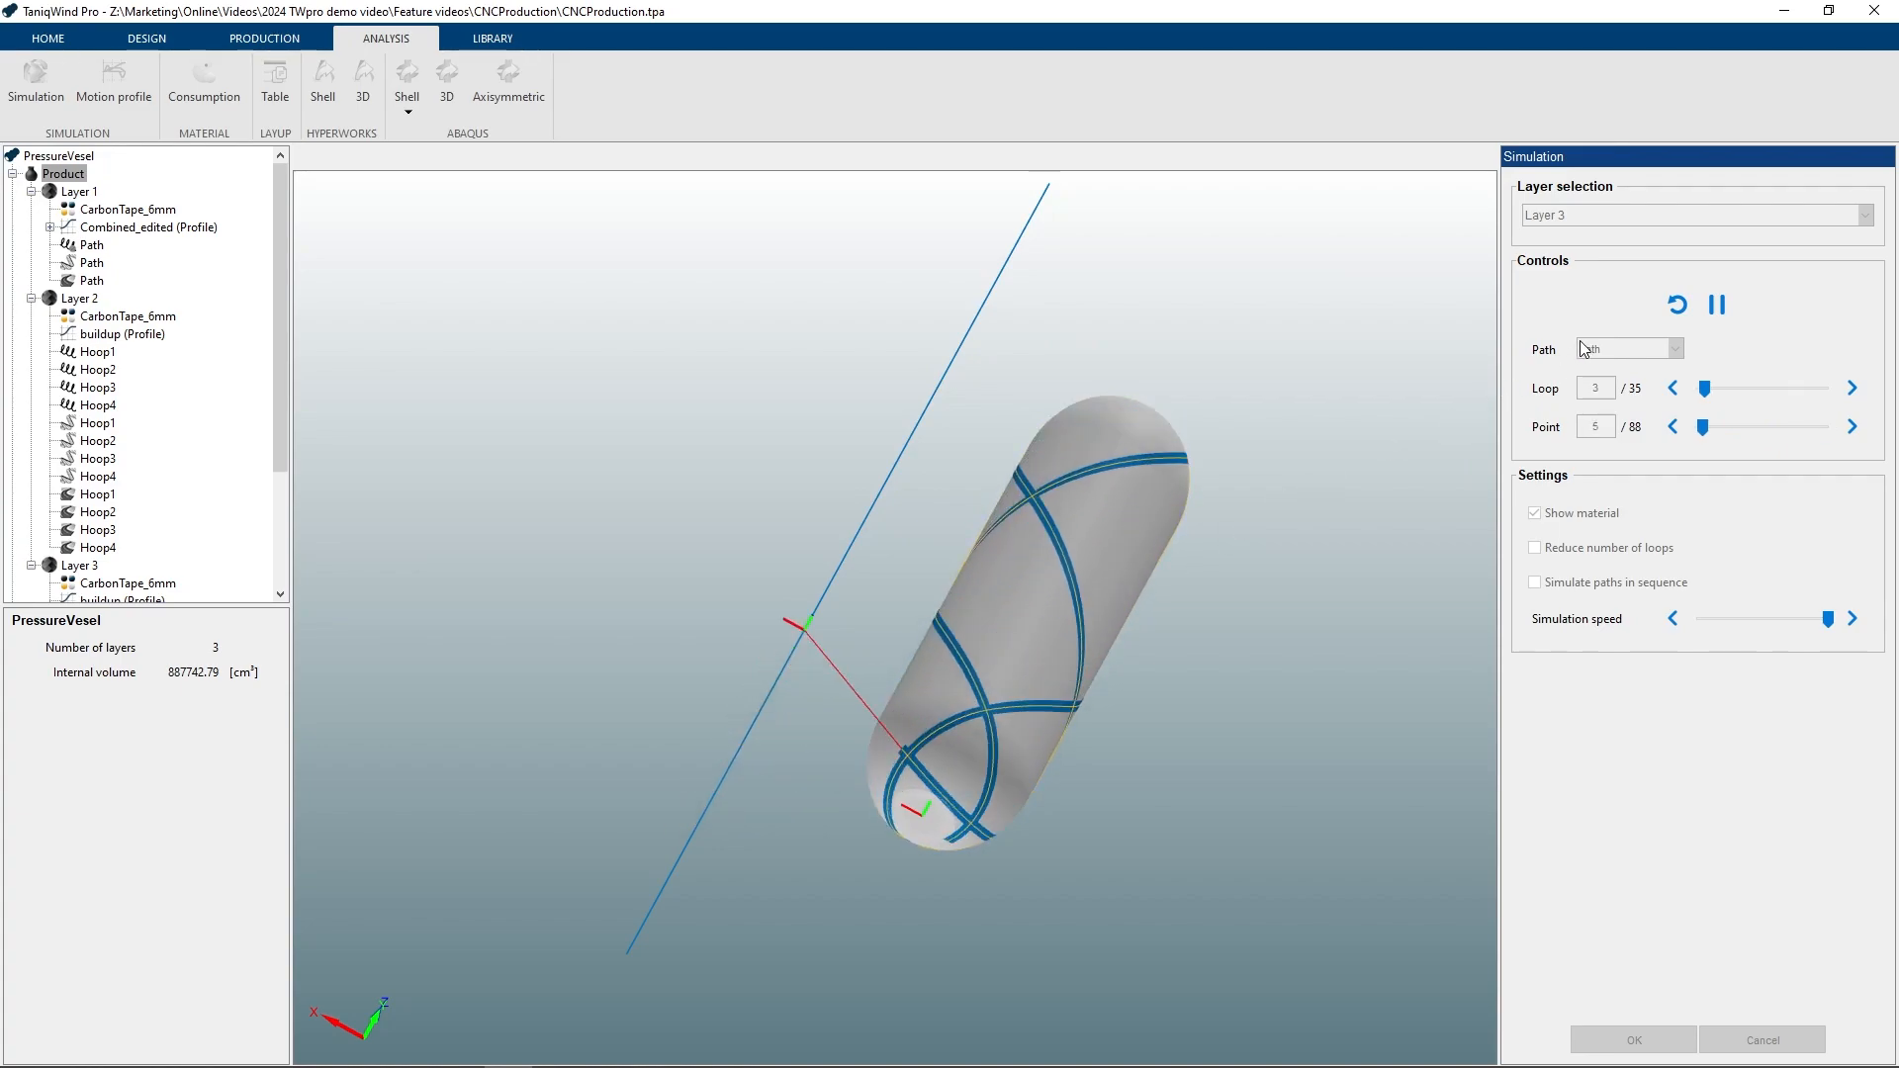
click(1719, 306)
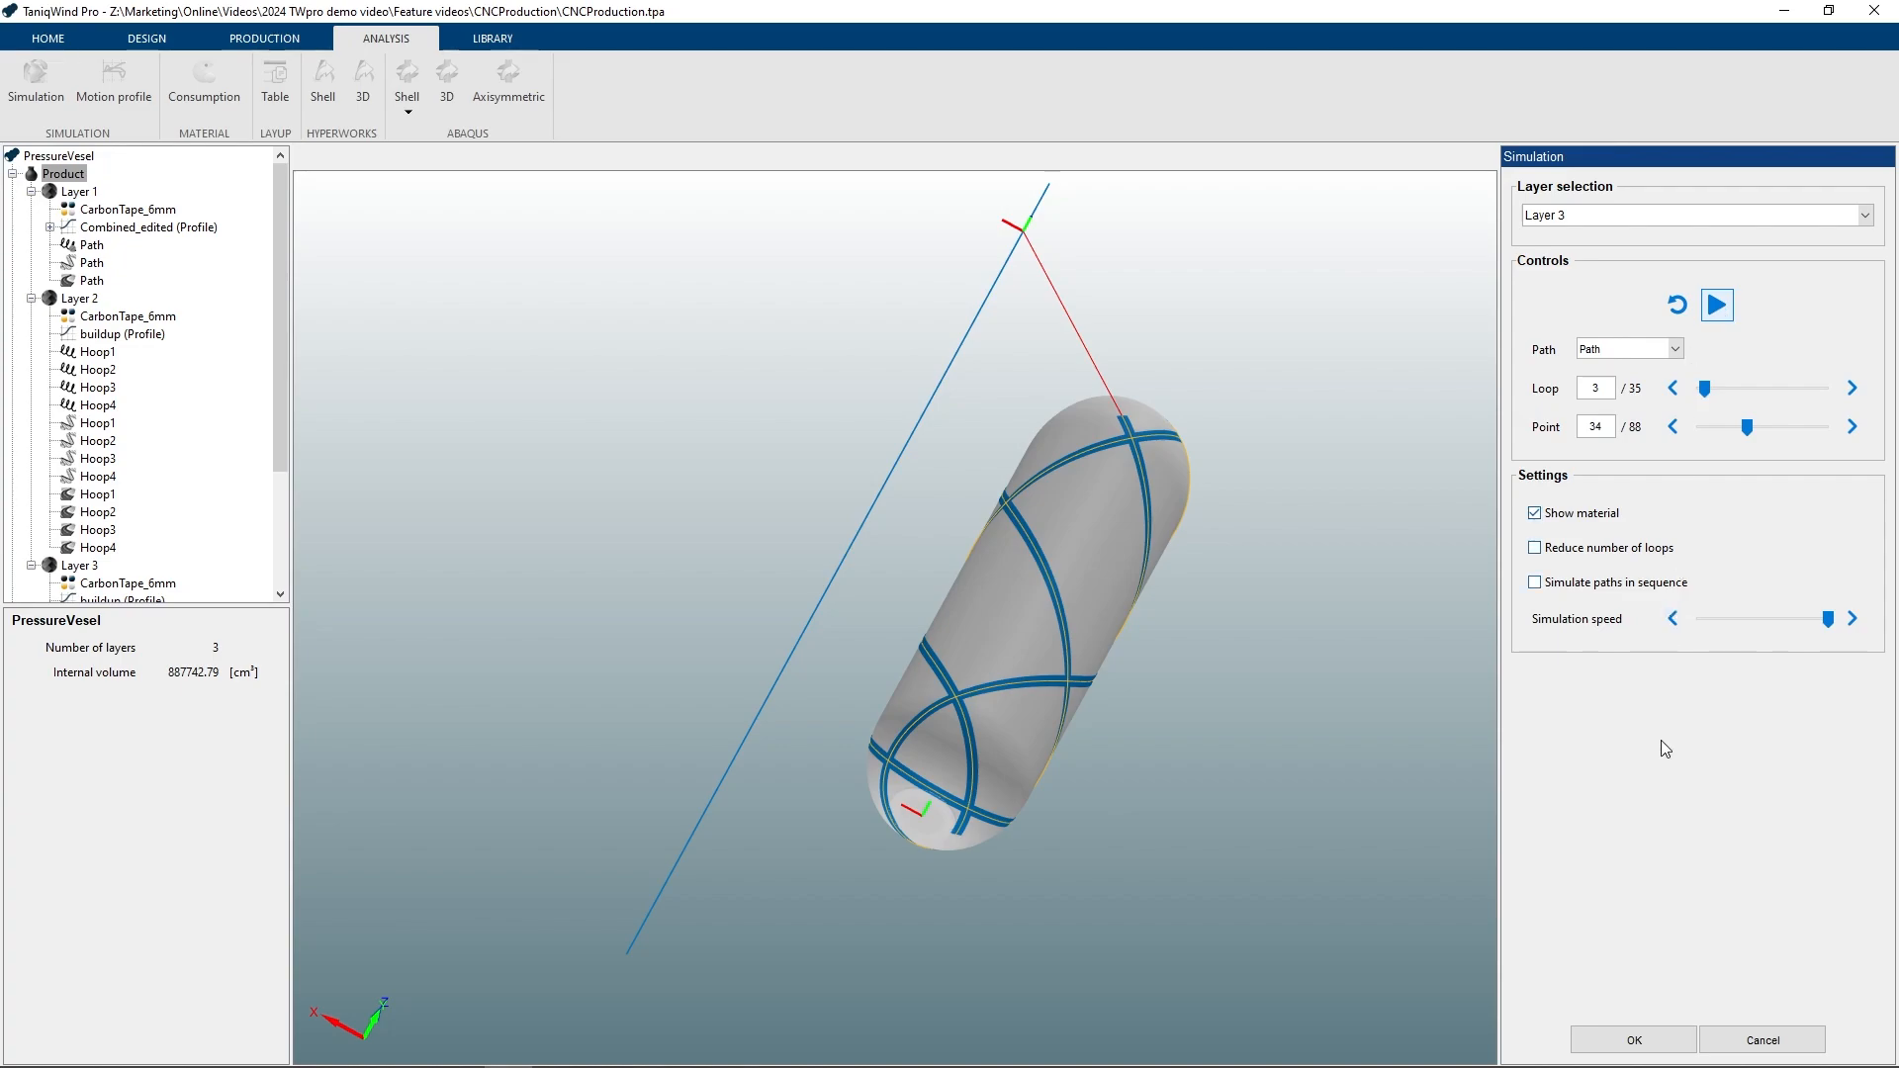
click(1628, 1030)
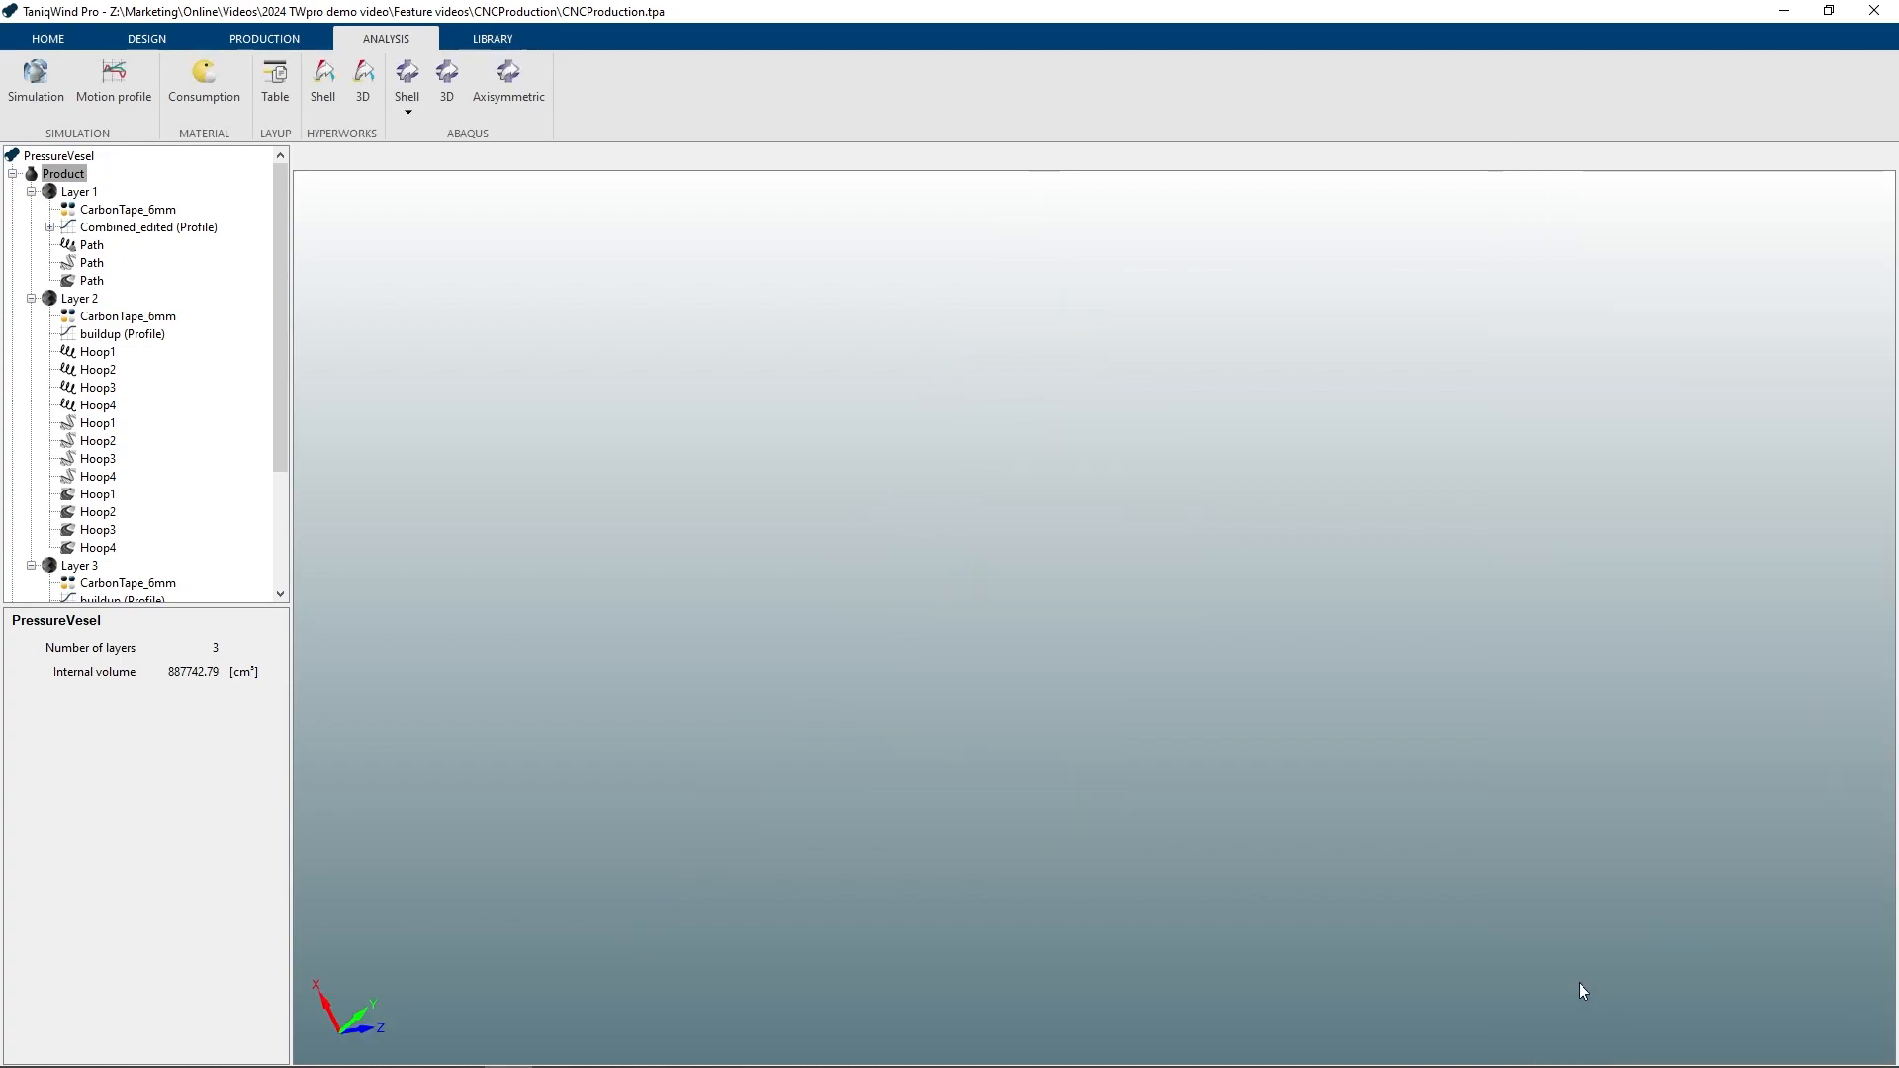
Generate the machine files for the product in the Machine Programs output folder
click(255, 39)
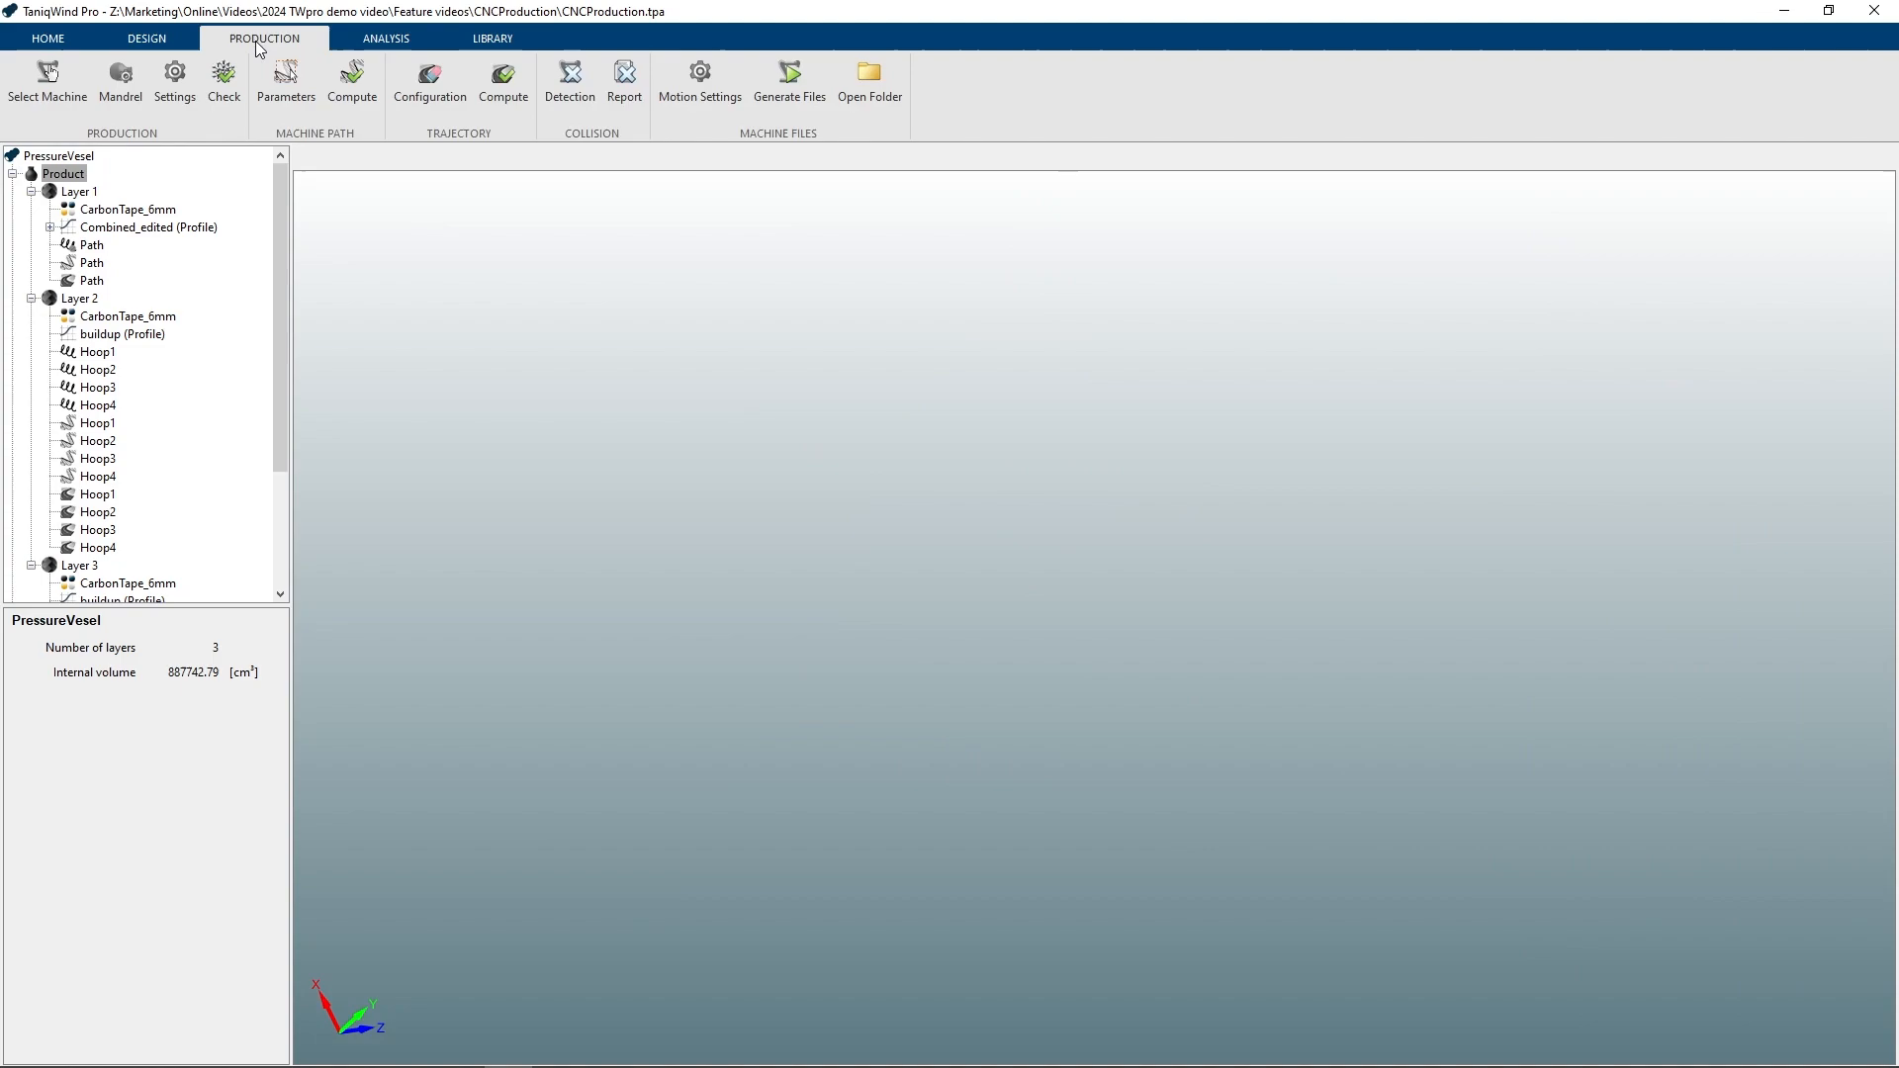
click(790, 87)
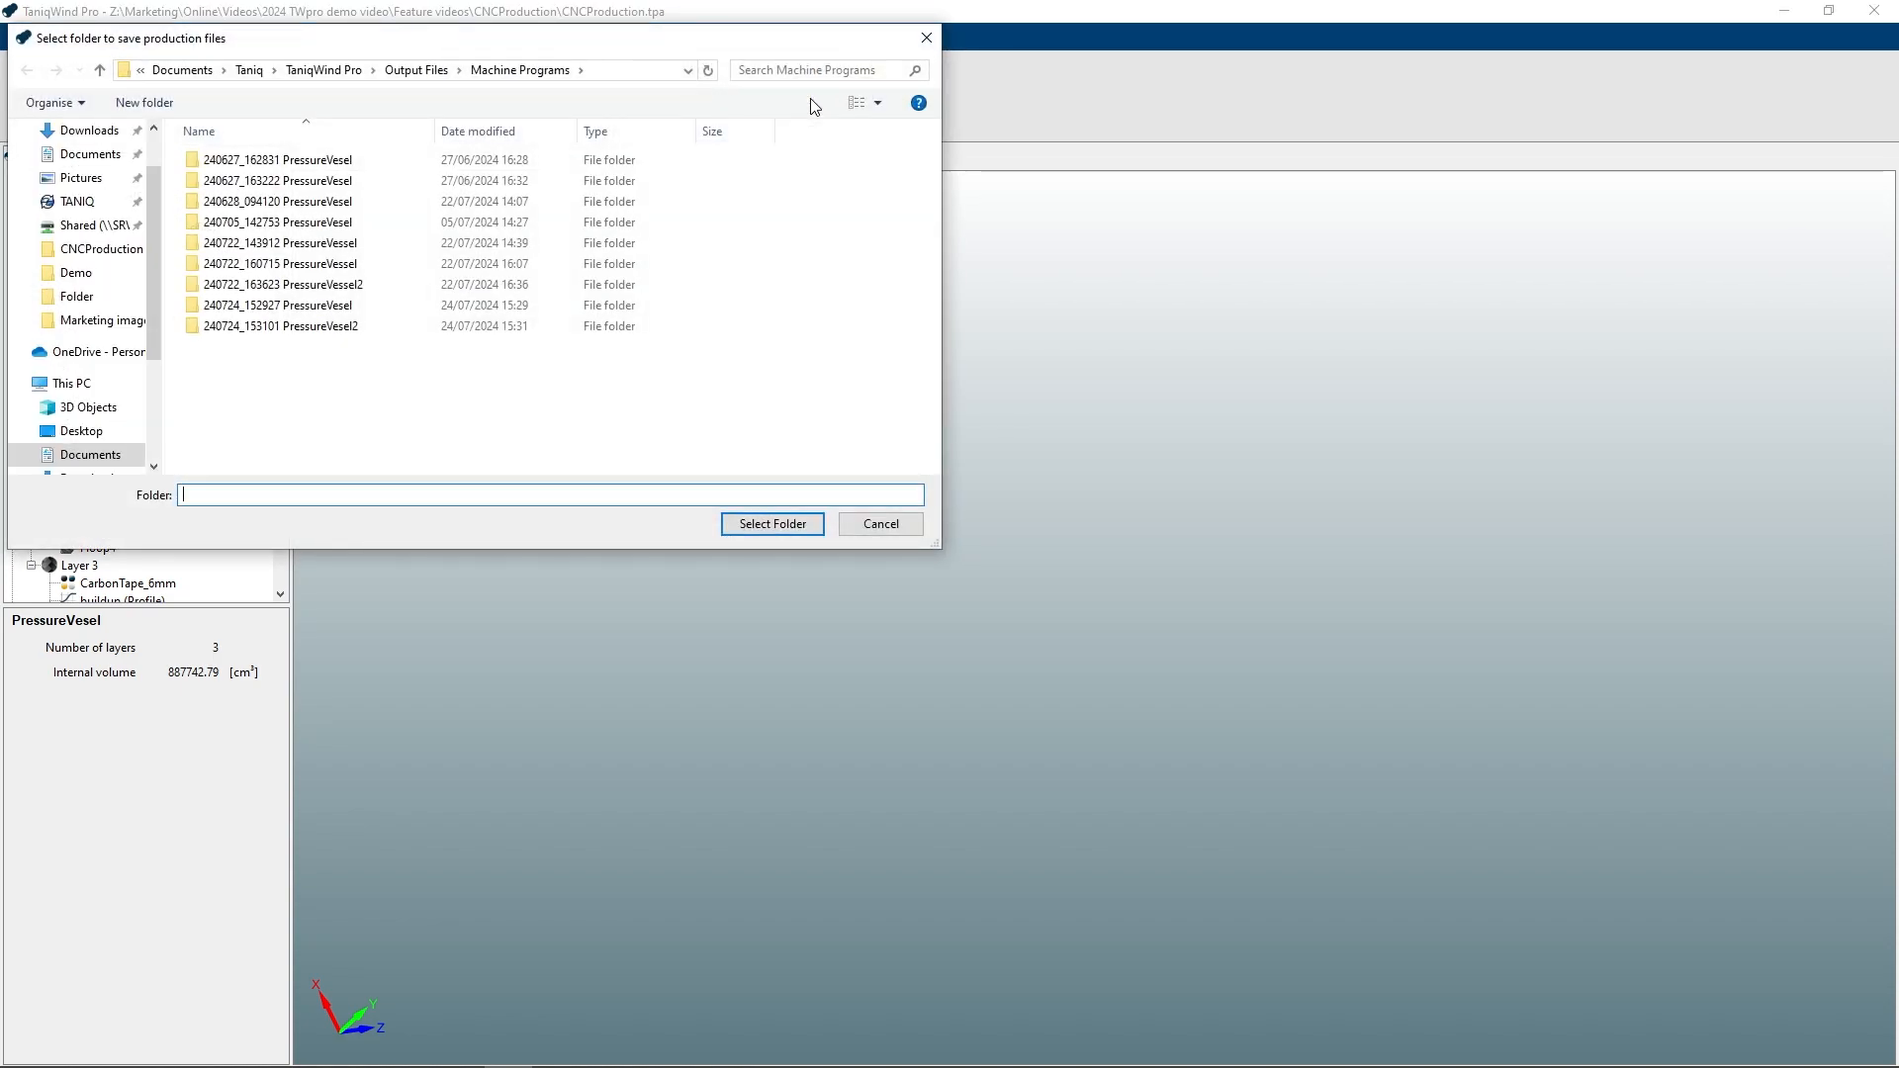
key(Escape)
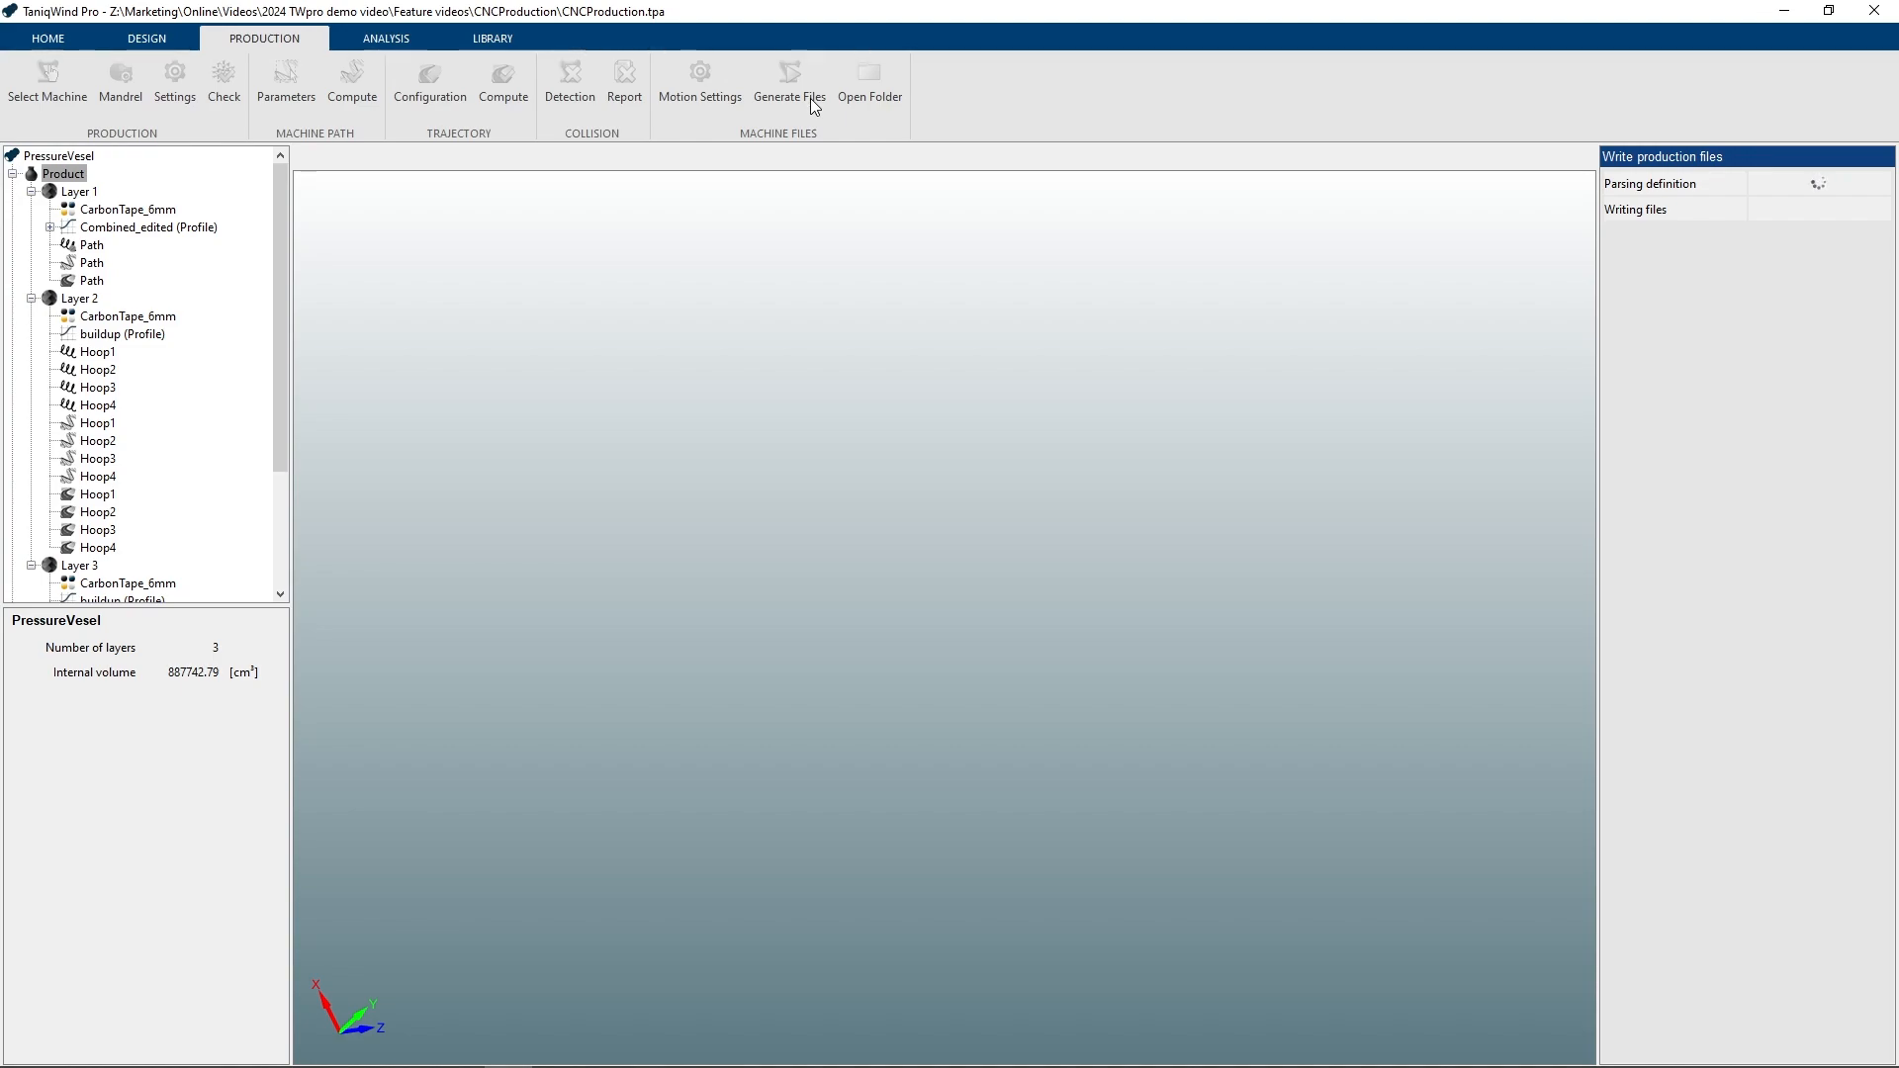
key(Return)
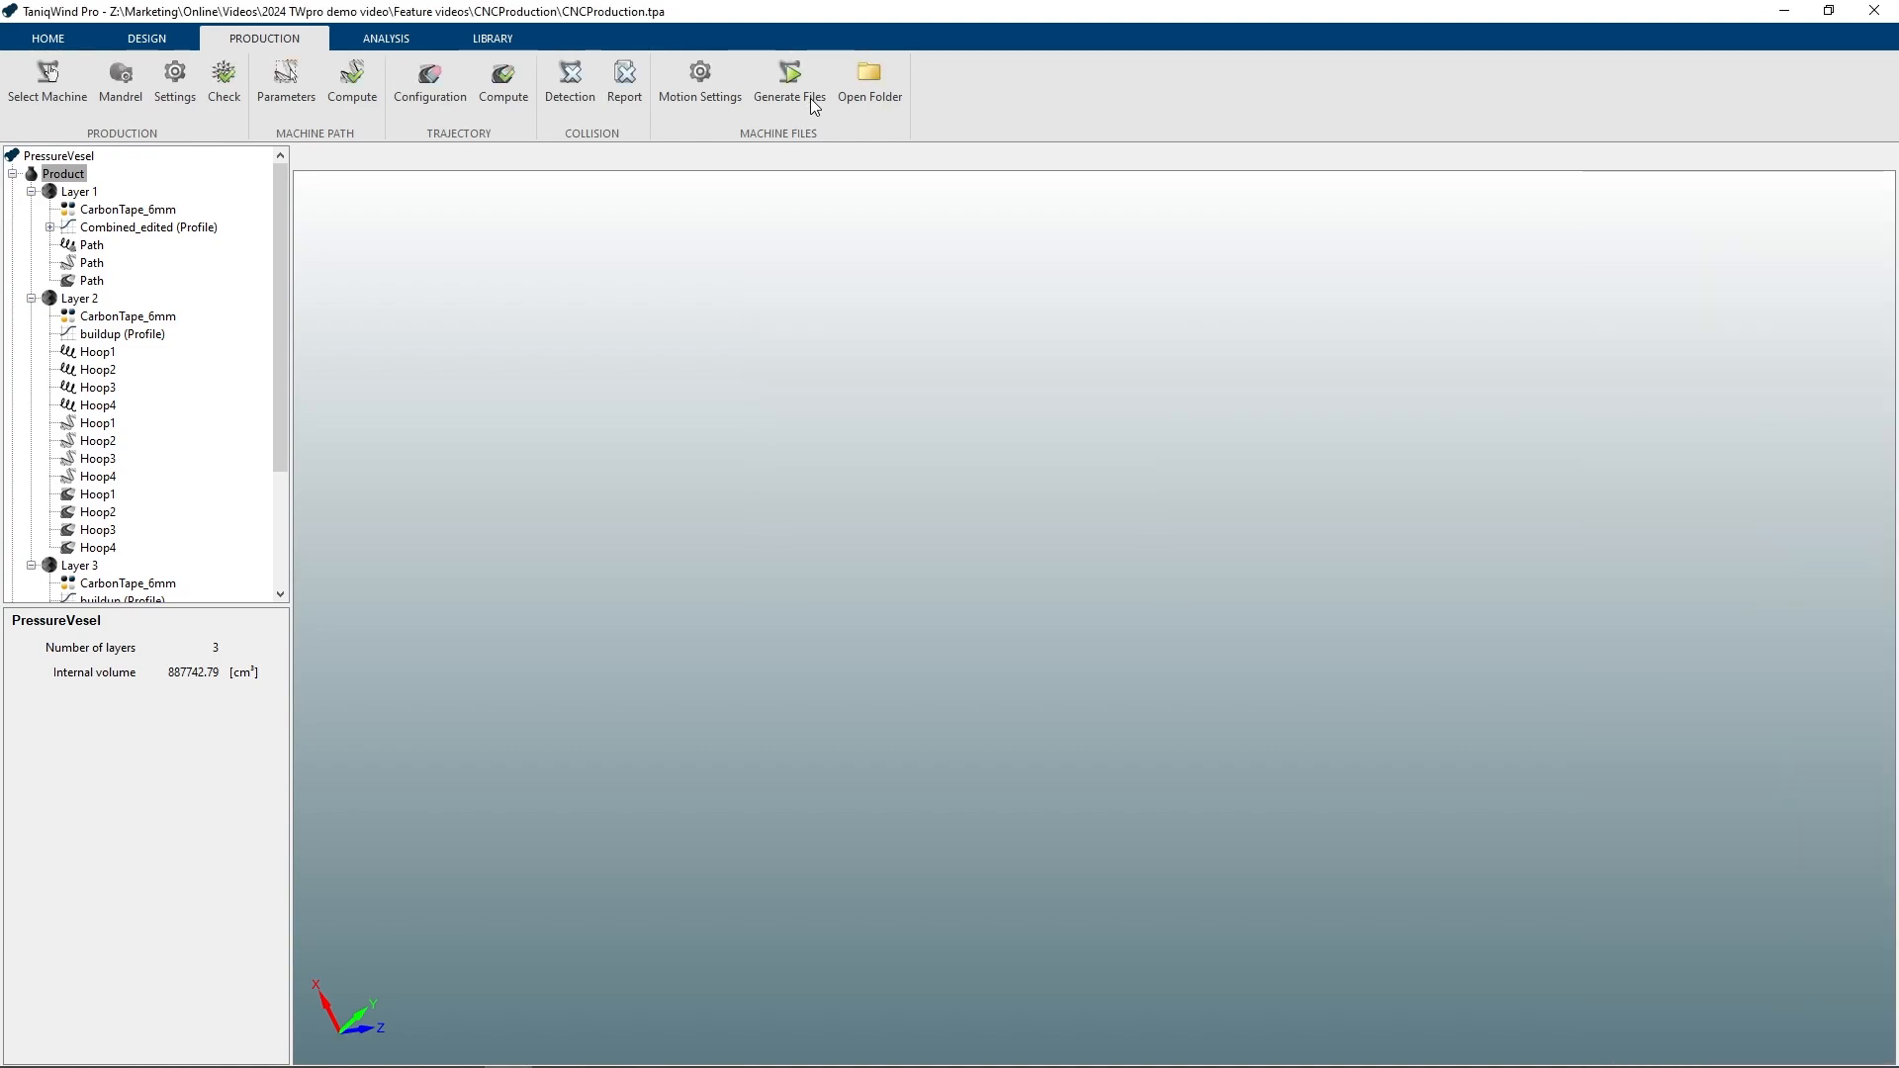
Change the production machine to CNC_5AxisRoller and accept resetting the existing trajectories and machine paths
click(49, 71)
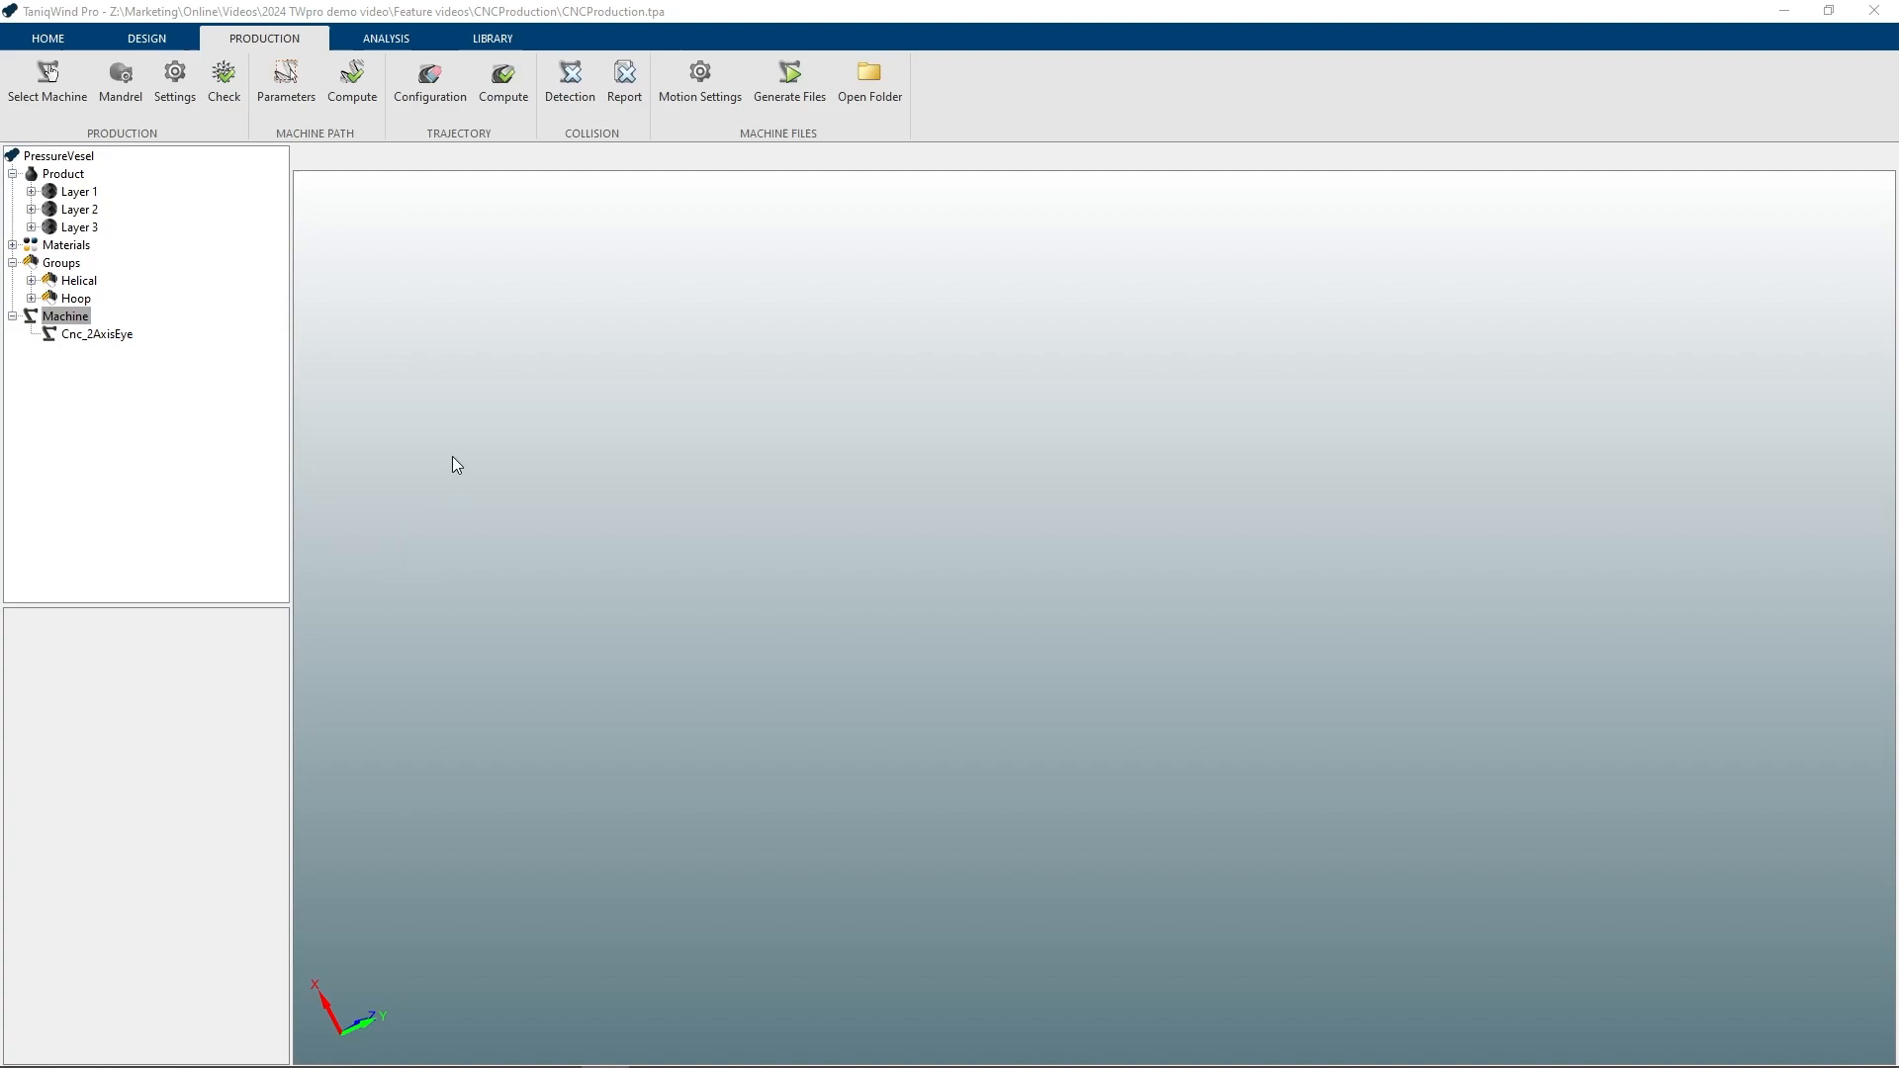
click(55, 102)
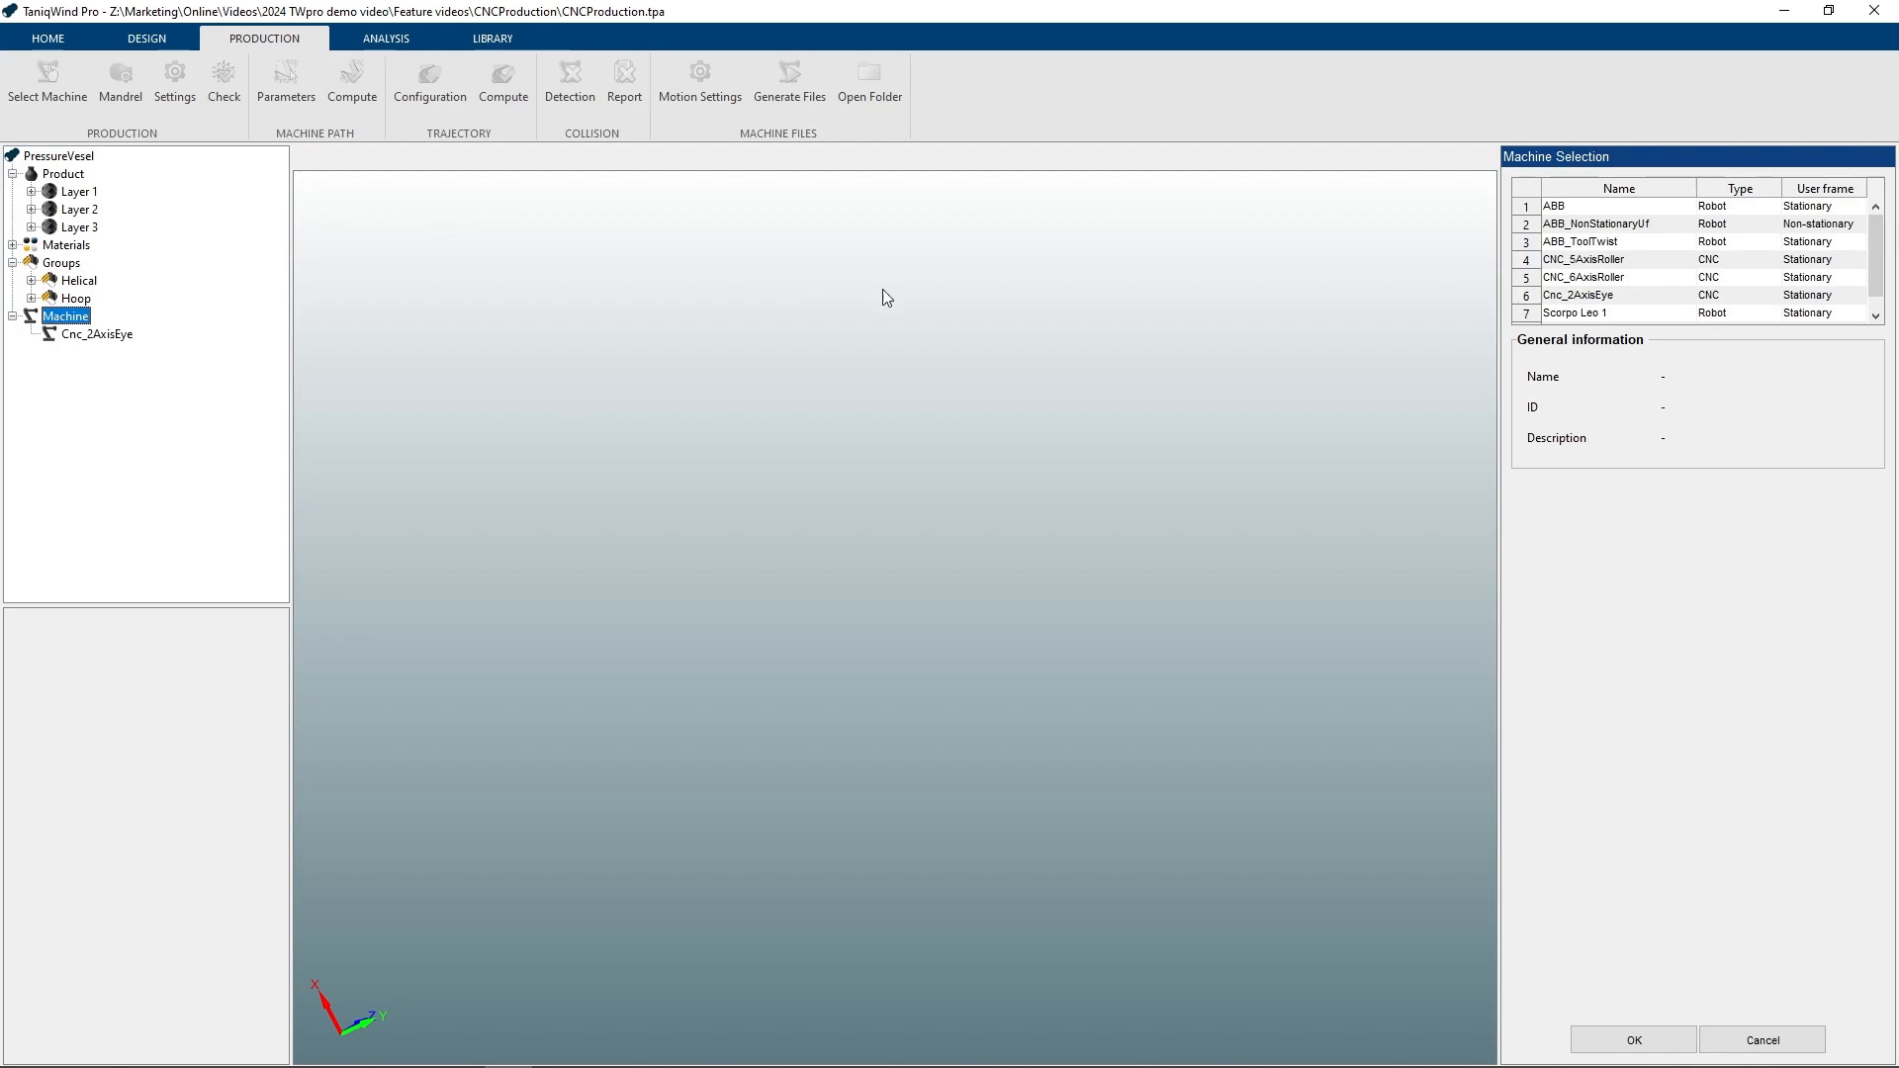
click(1561, 262)
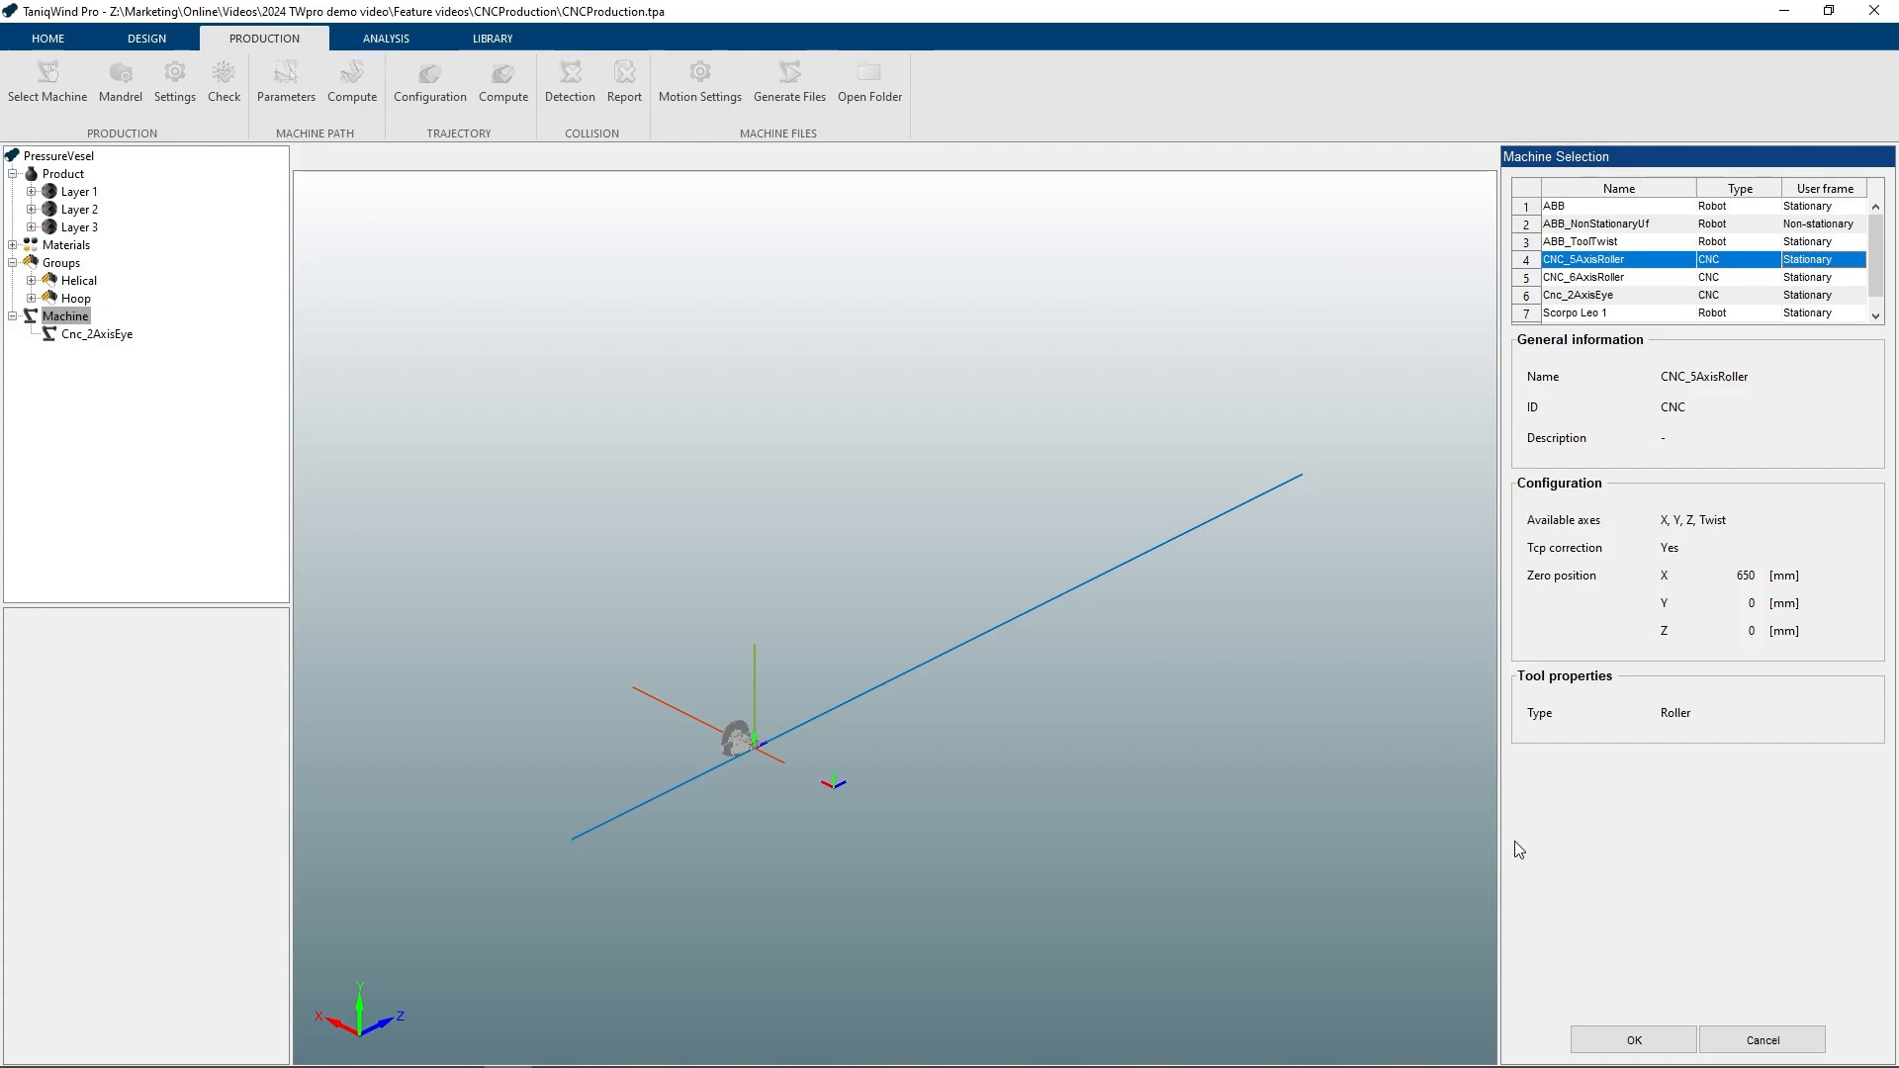
click(1607, 1036)
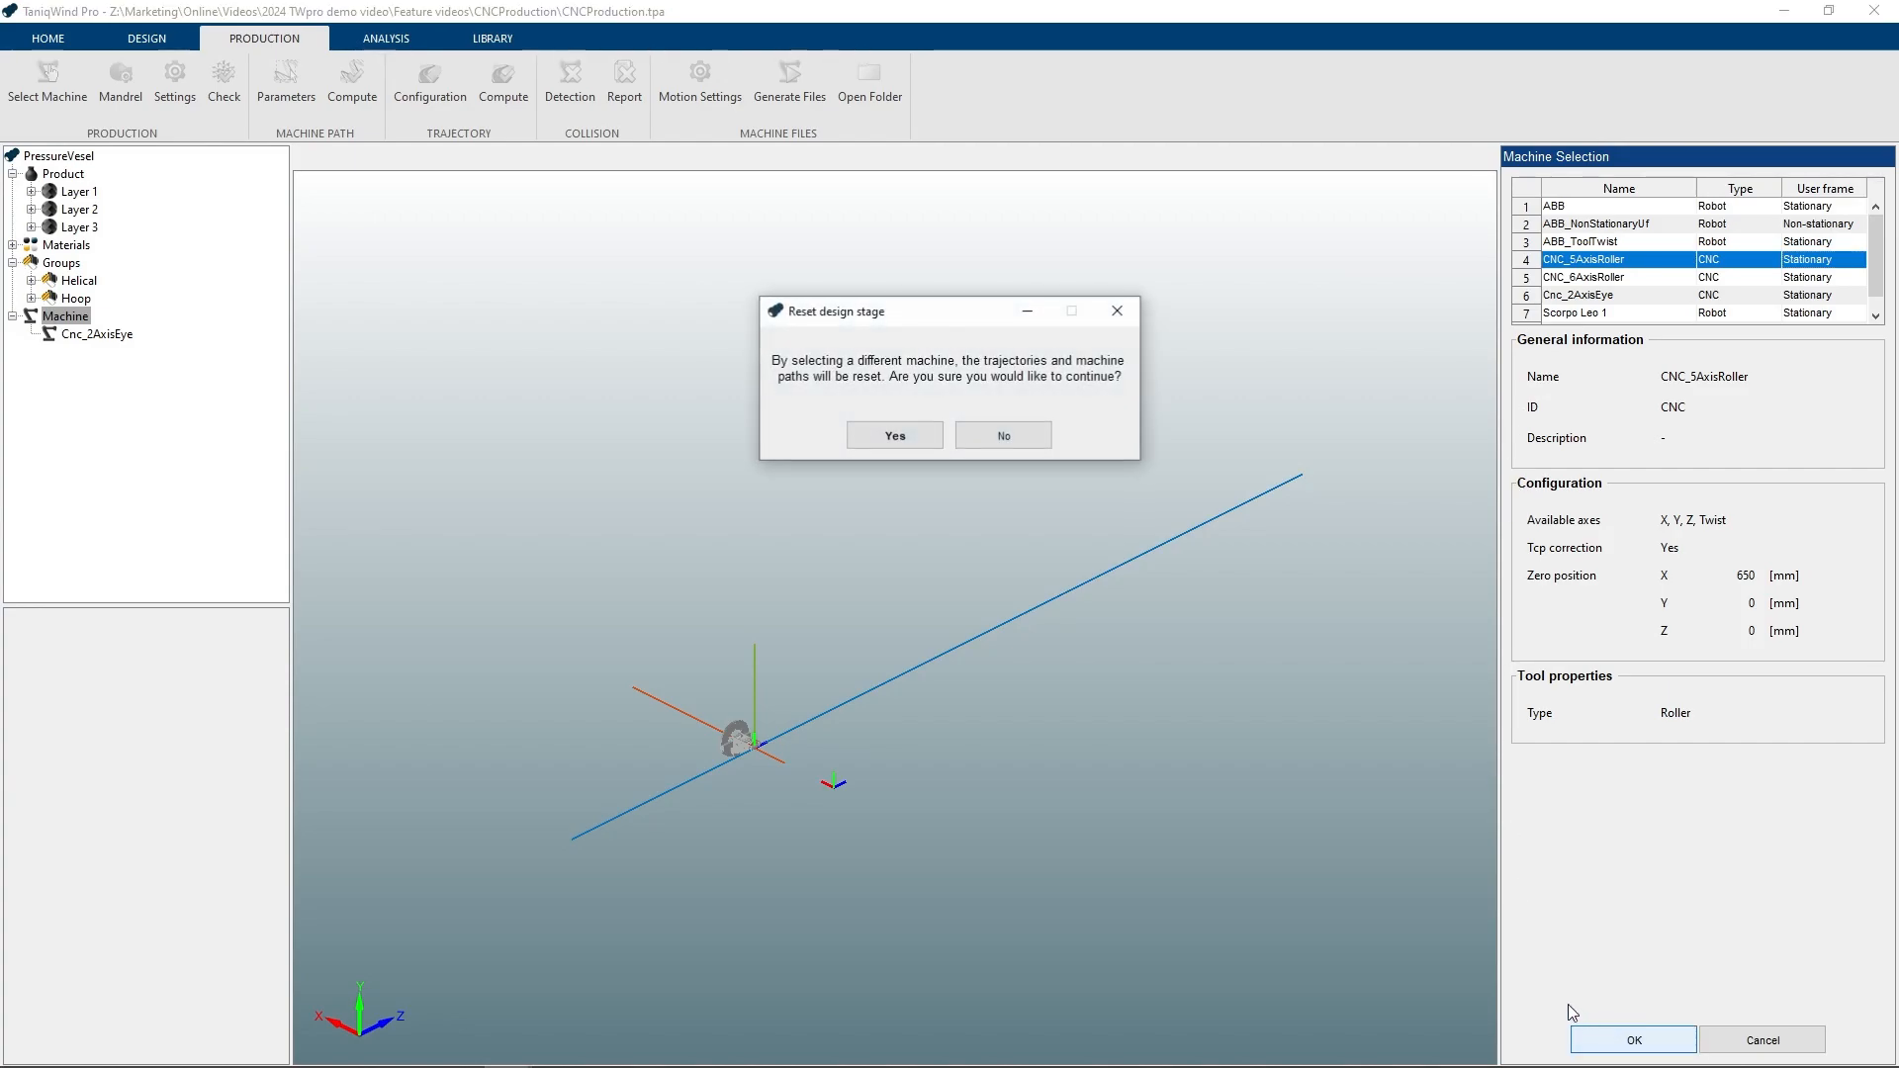
click(895, 436)
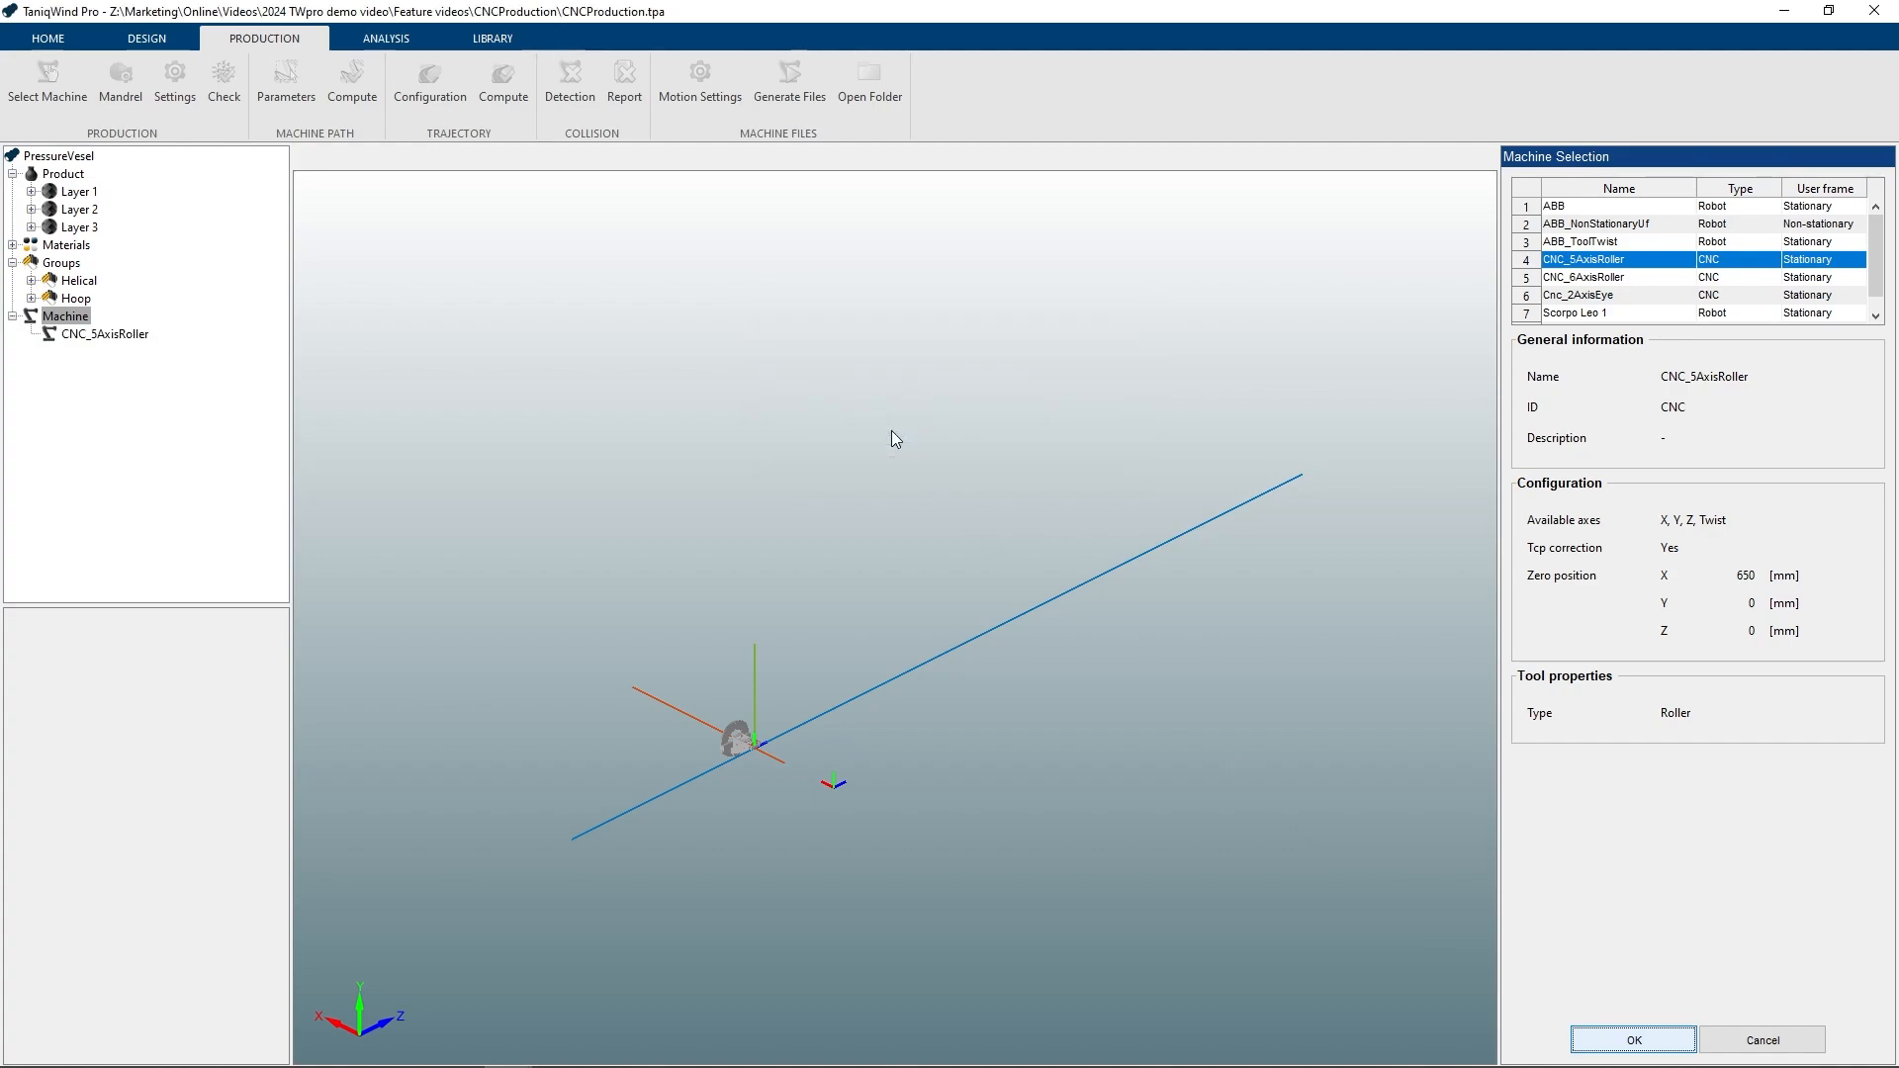
scroll(989, 673, up, 4)
middle_drag(1001, 797, 933, 663)
scroll(925, 645, down, 2)
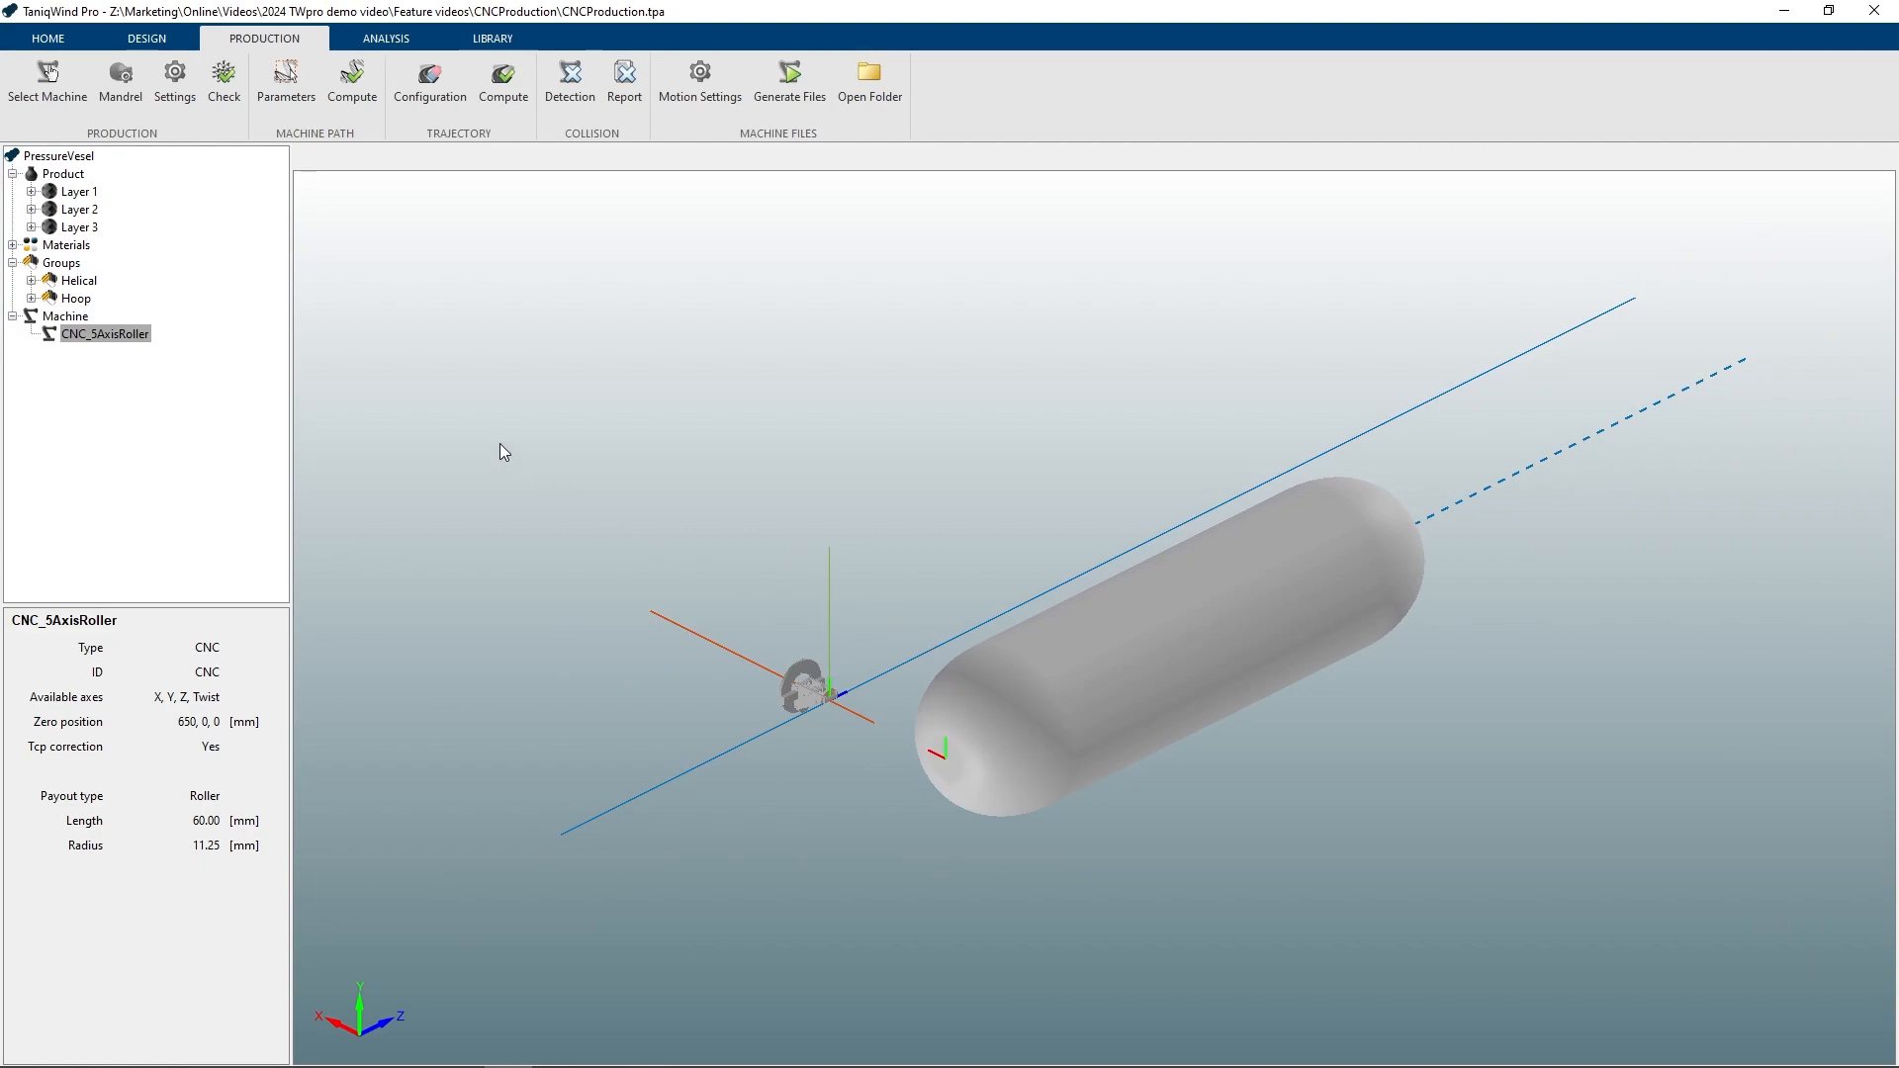
Set all layers' machine path to a continuous tension contour with 200 mm winding distance and 0.5 points per 100 mm
click(64, 174)
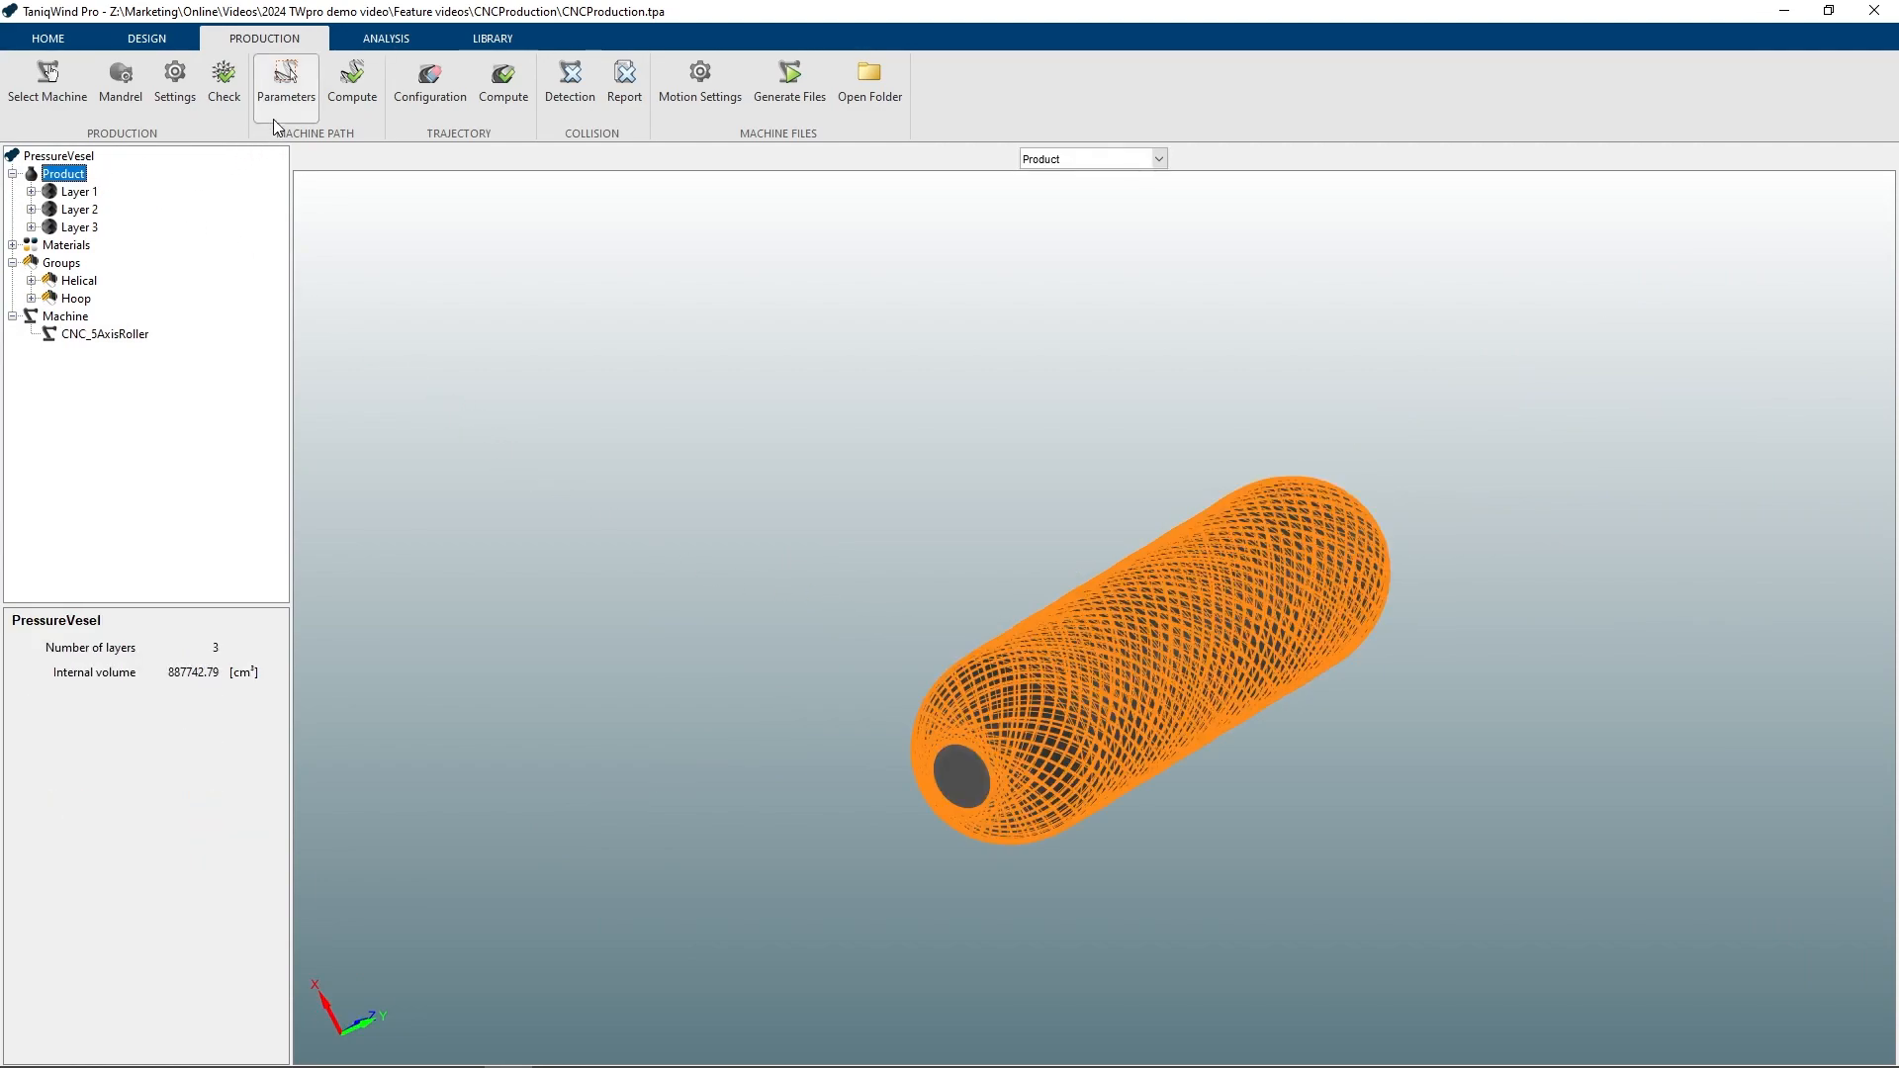
click(289, 91)
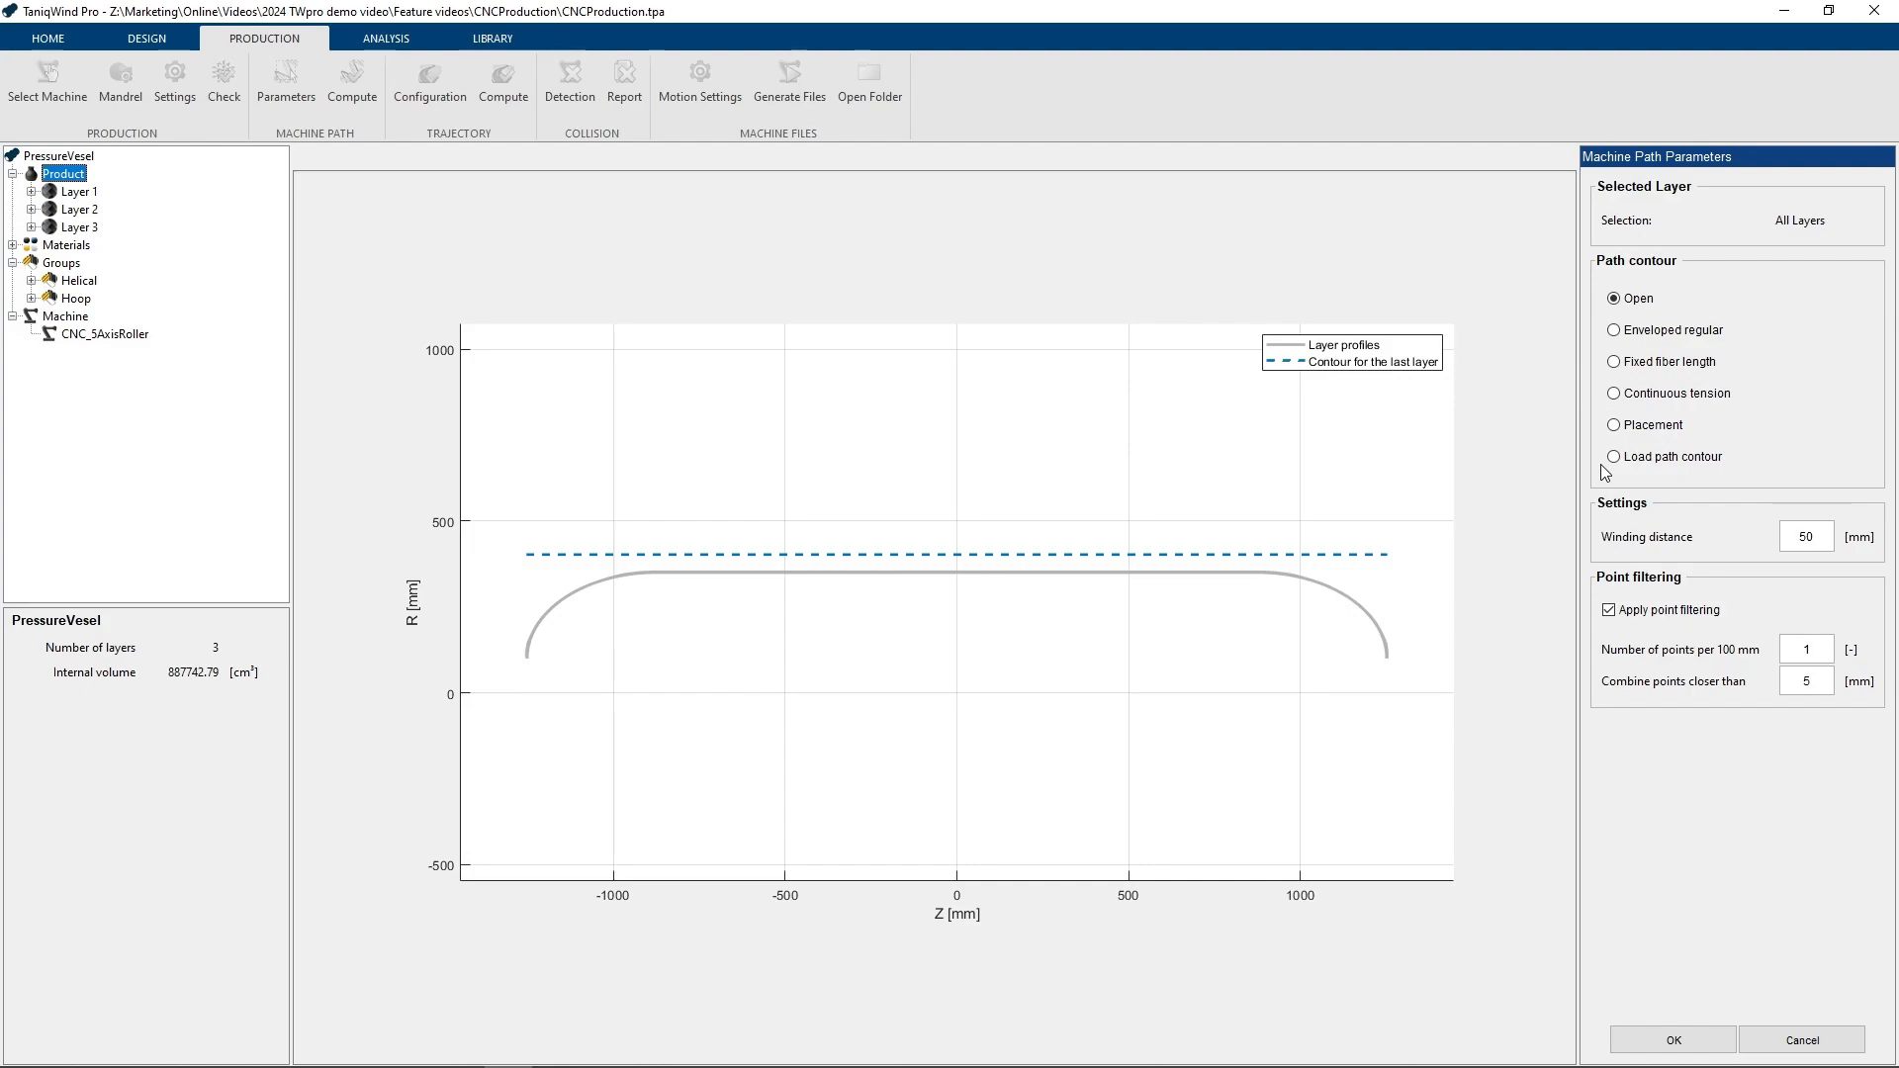
click(1614, 395)
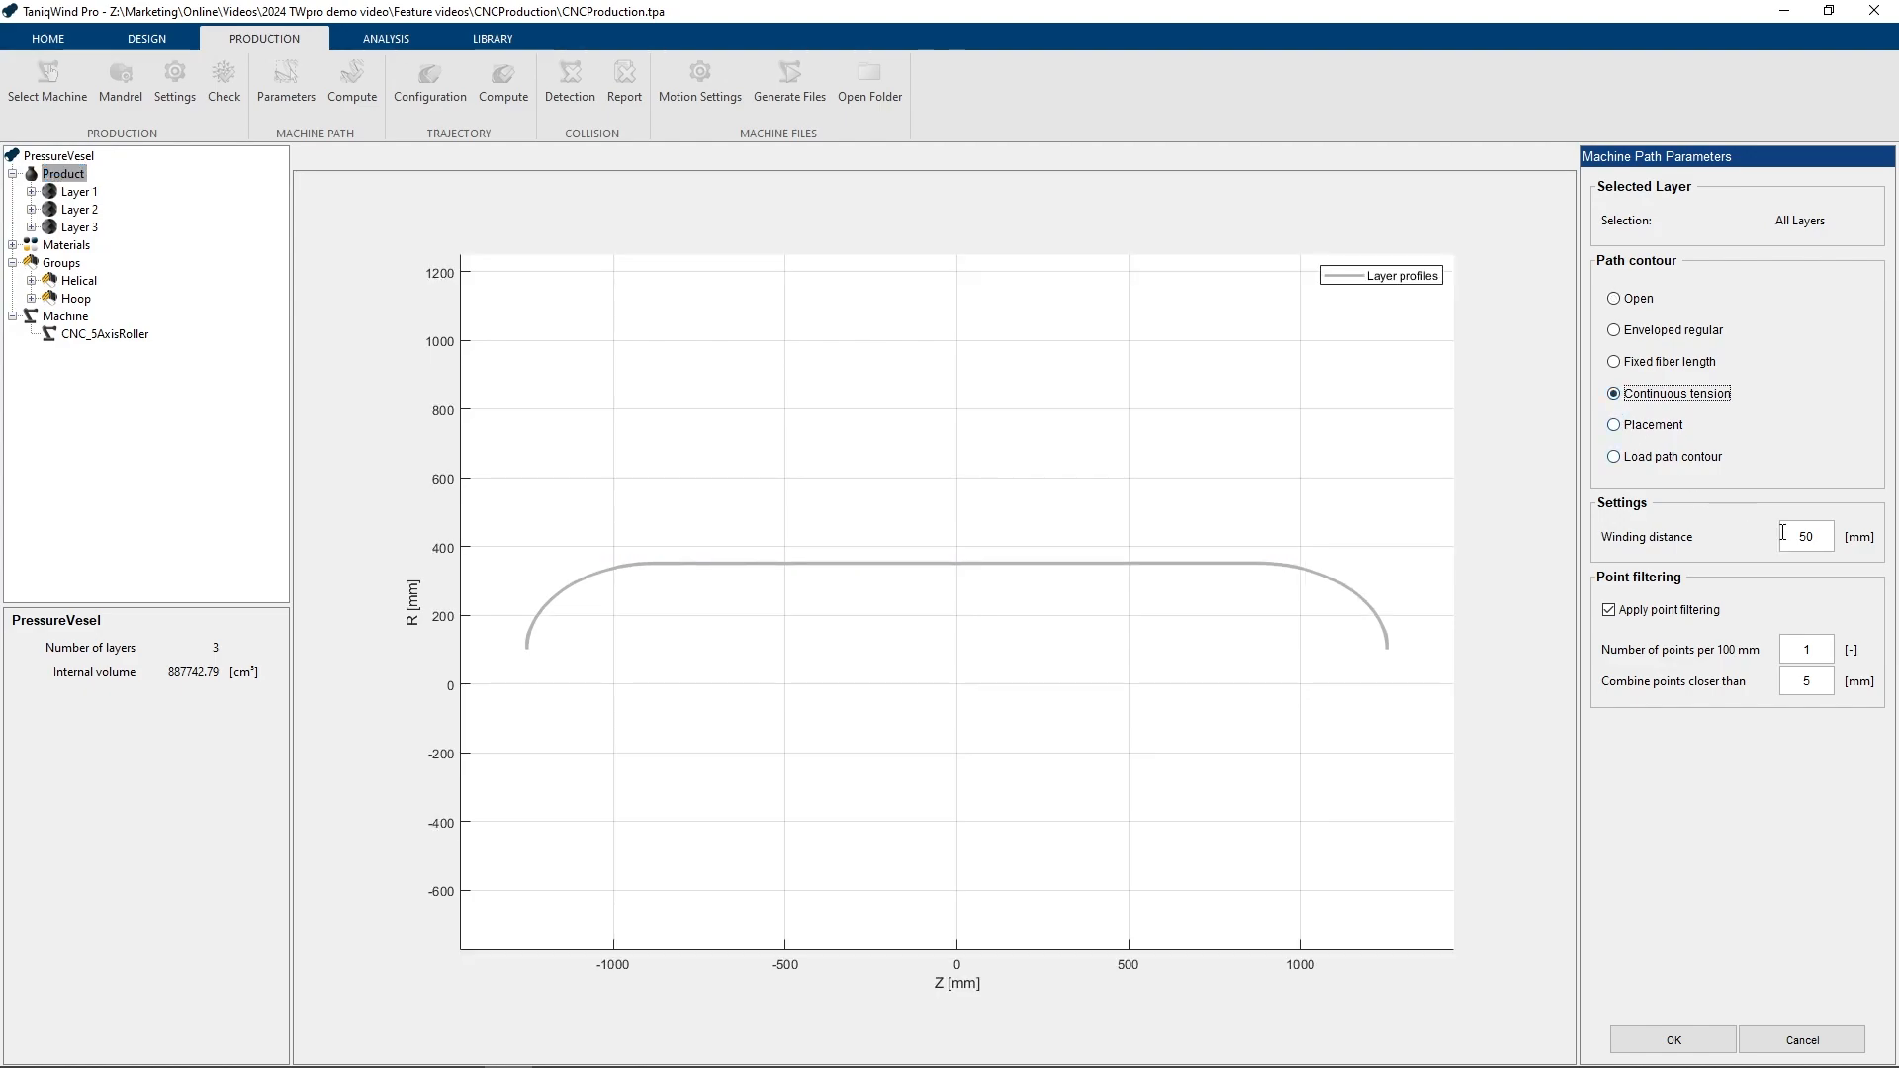
drag(1790, 536, 1817, 533)
text(200)
drag(1796, 648, 1809, 648)
text(0.5)
click(1693, 1035)
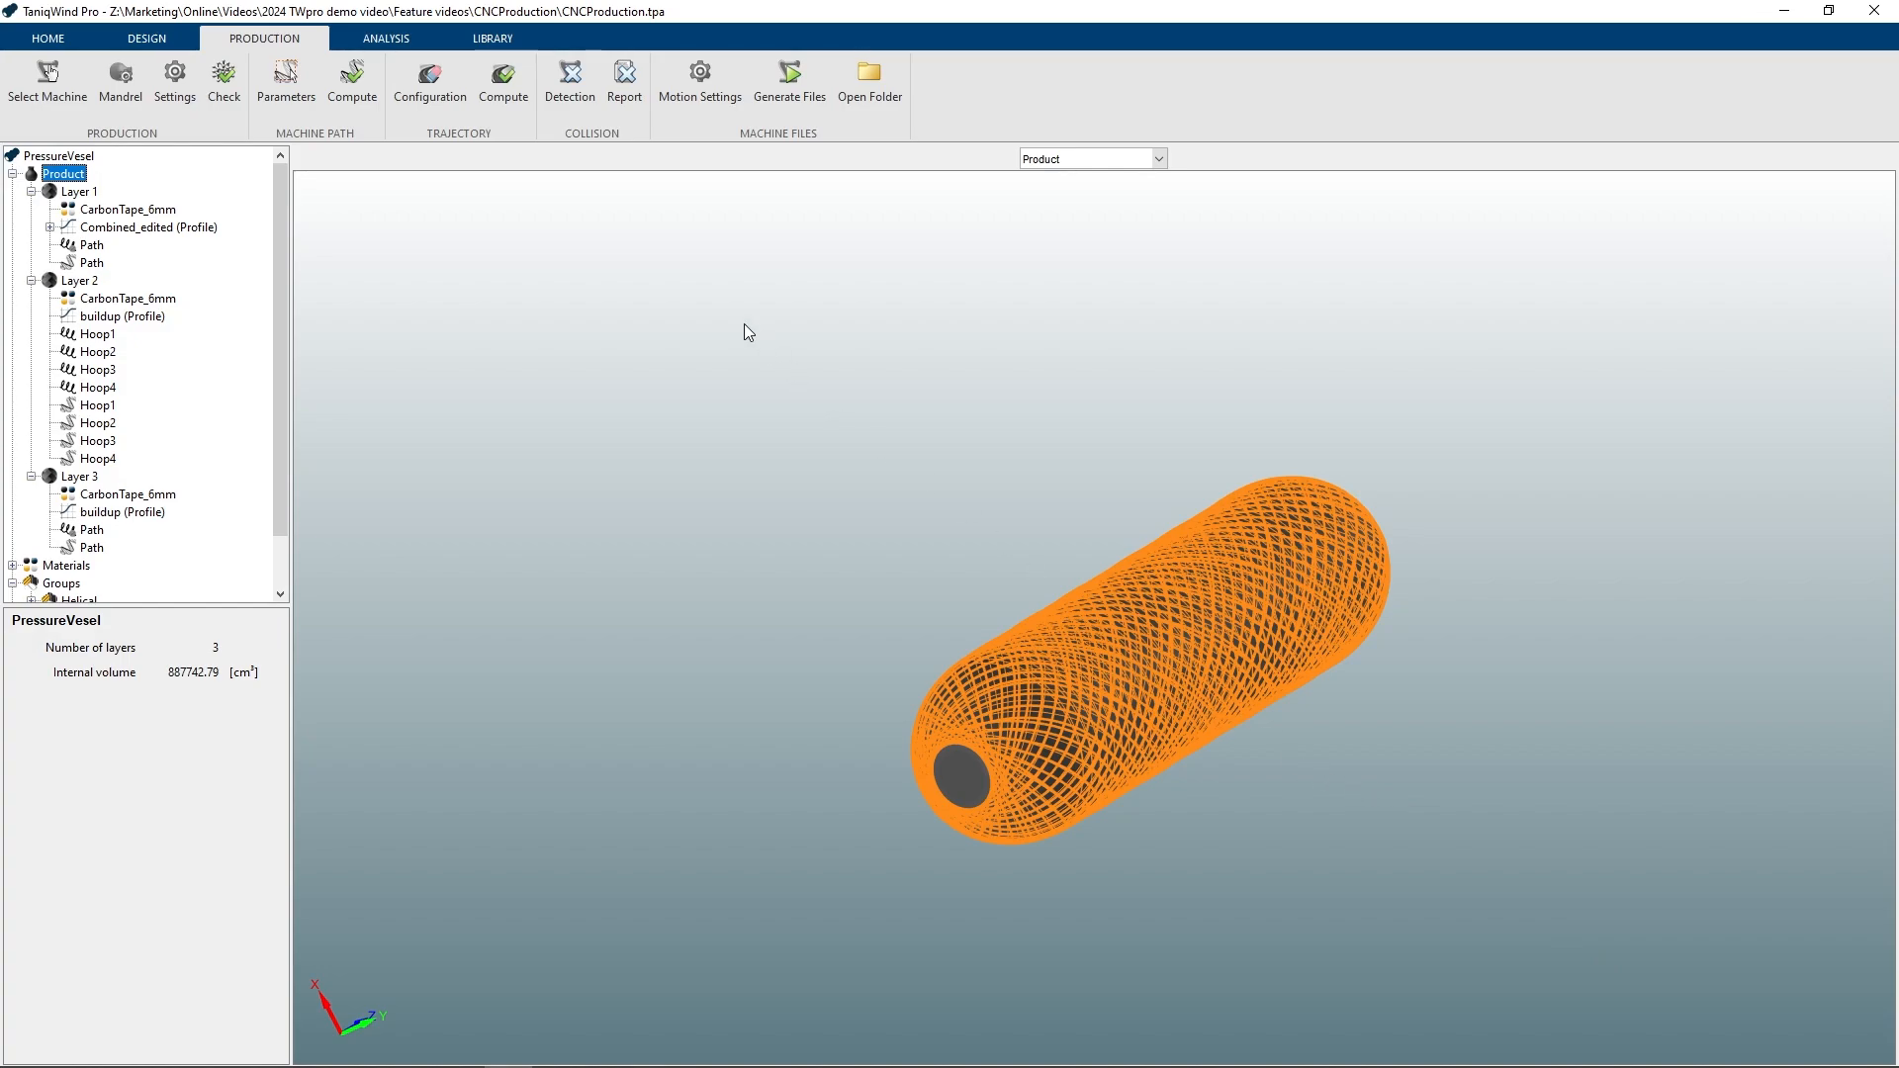
Compute the machine paths of all layers and open the winding configuration for the whole product
click(364, 96)
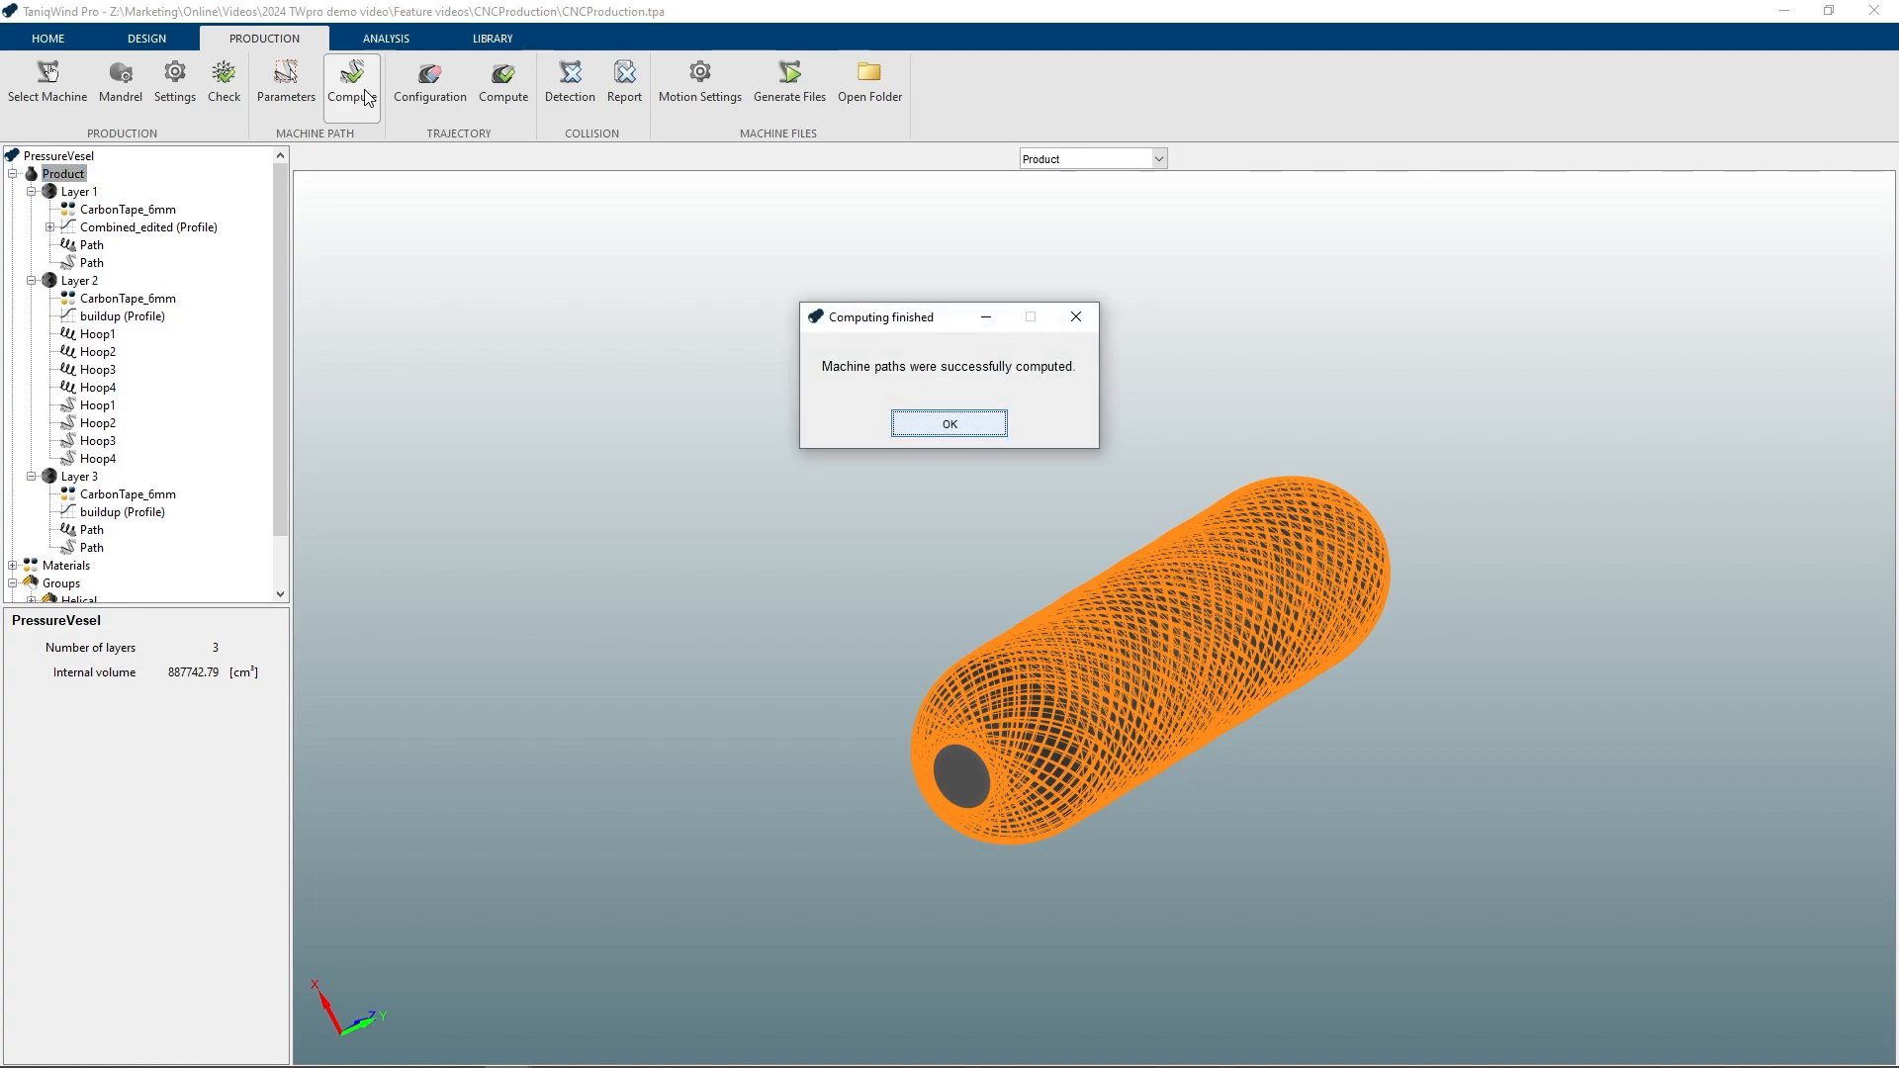
click(952, 425)
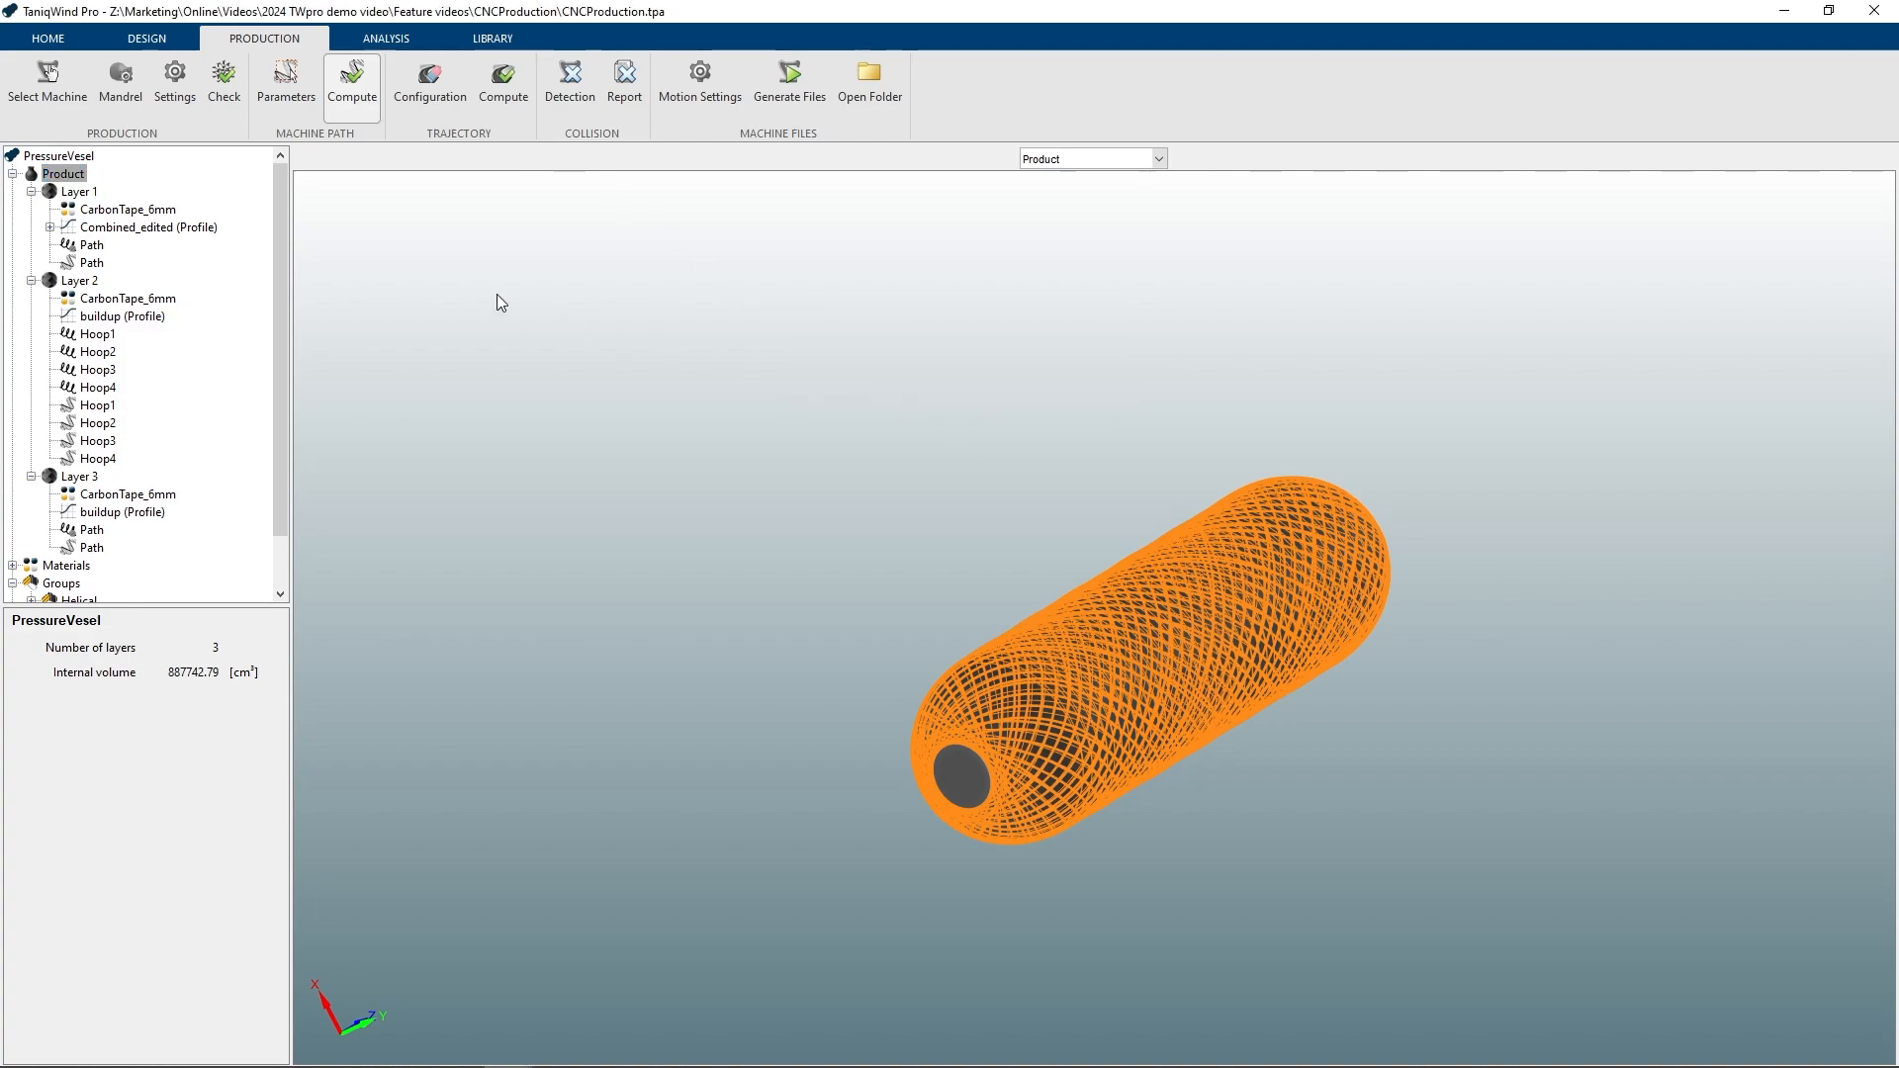
click(67, 174)
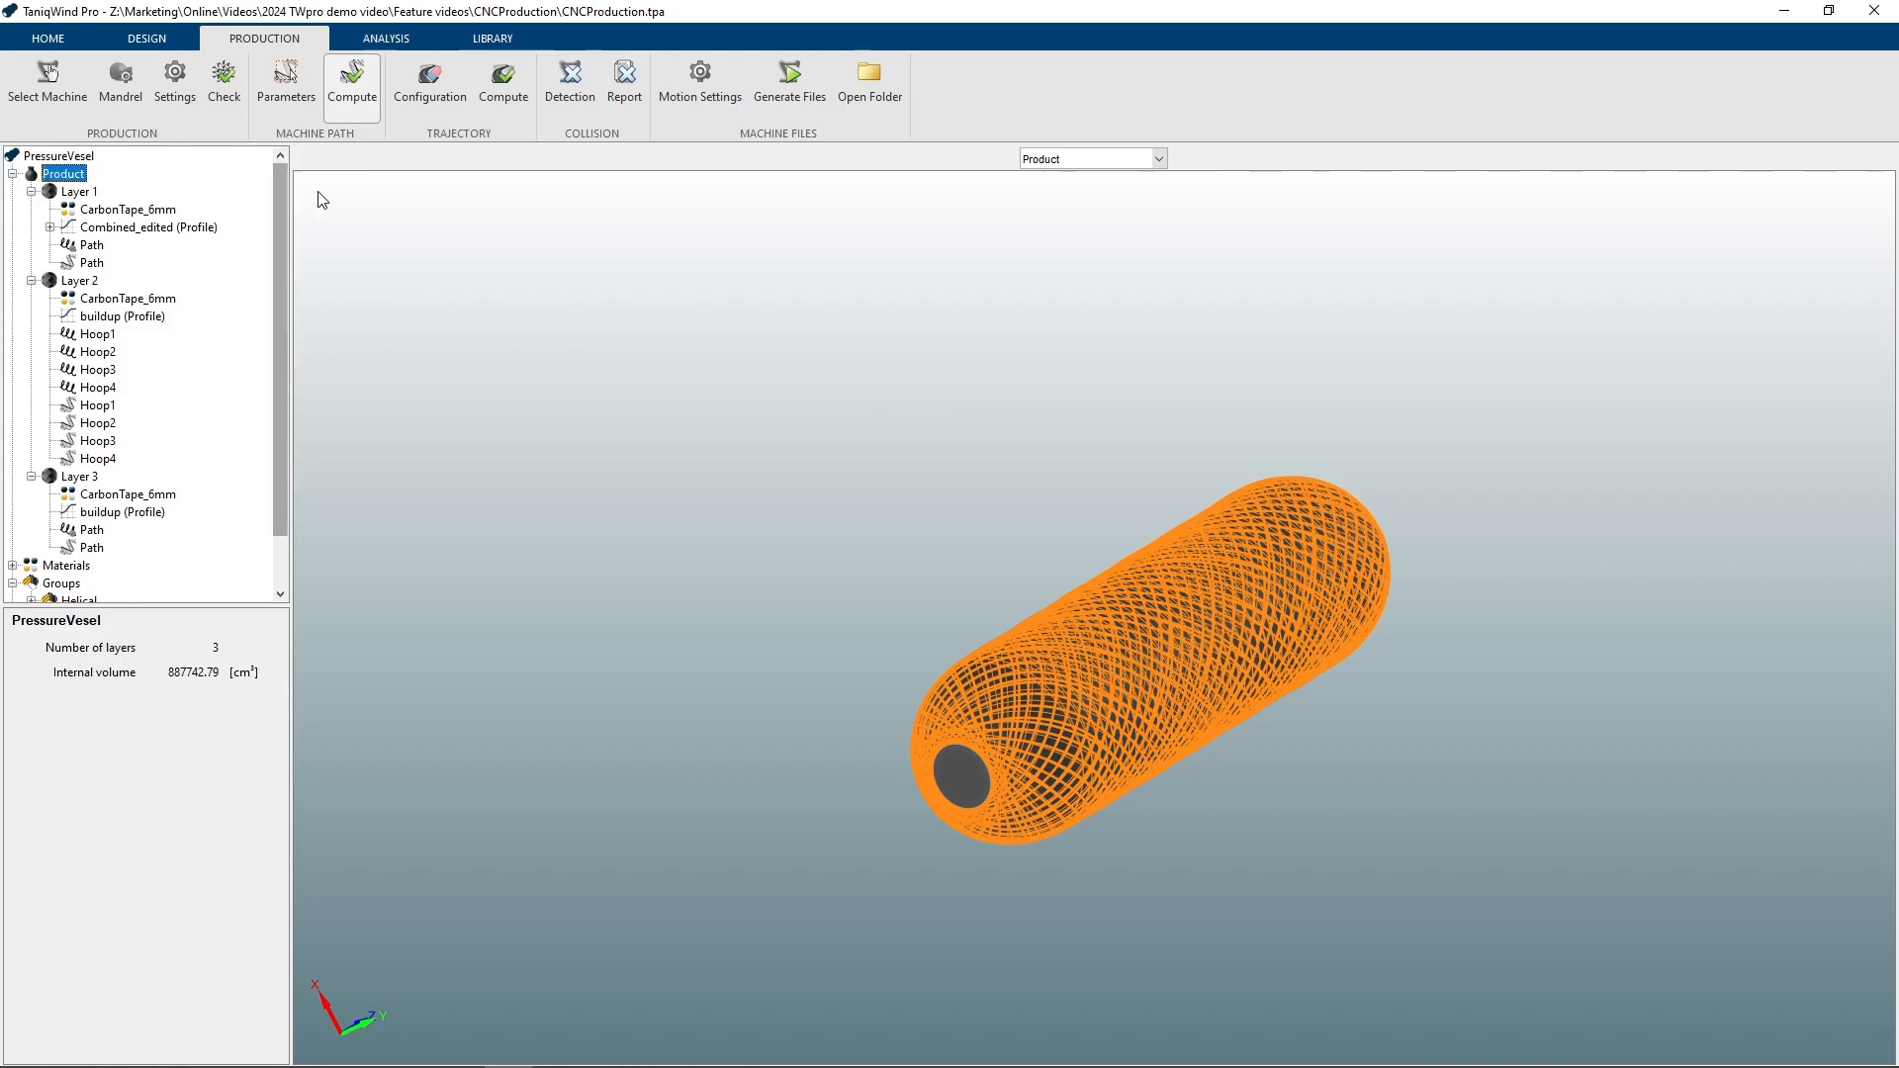
click(435, 105)
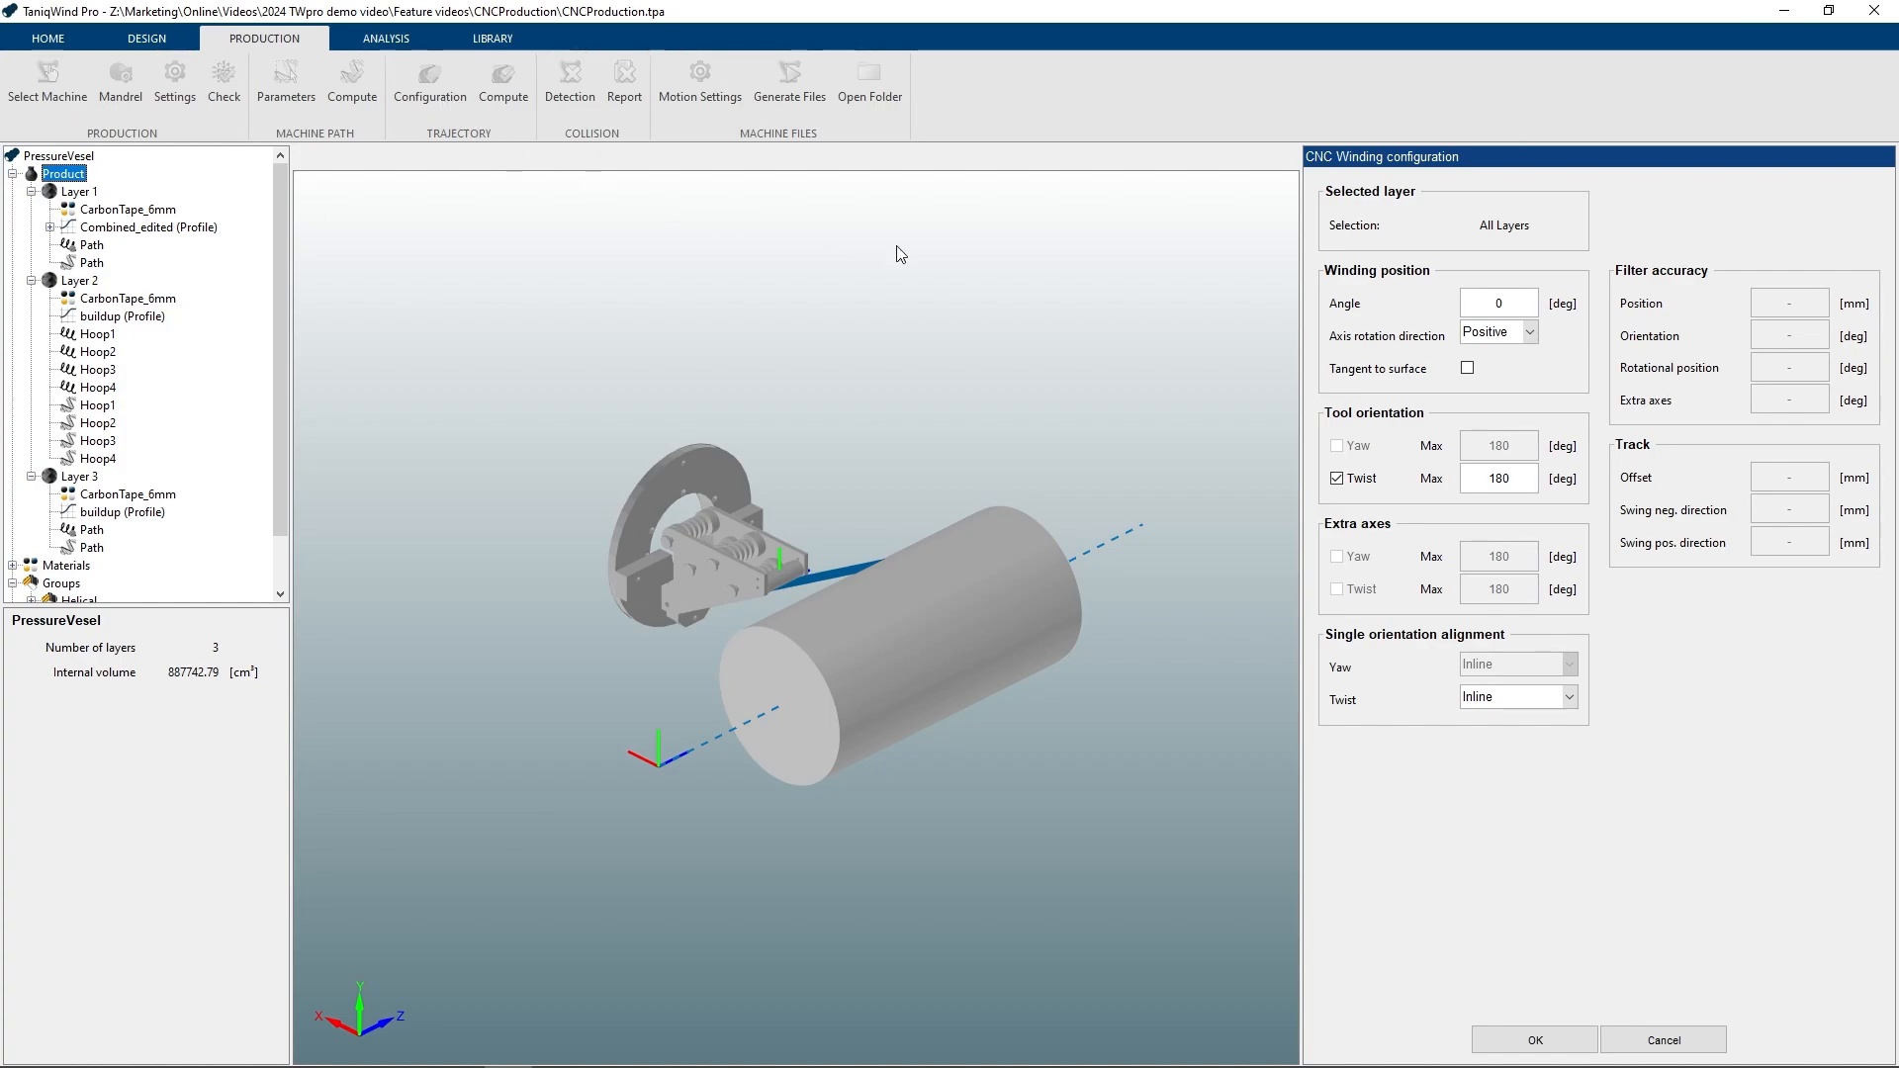
Try a 45° winding position angle with and without tangent to surface, and return the angle to 0°
double_click(1498, 303)
text(45)
key(Return)
drag(815, 756, 890, 817)
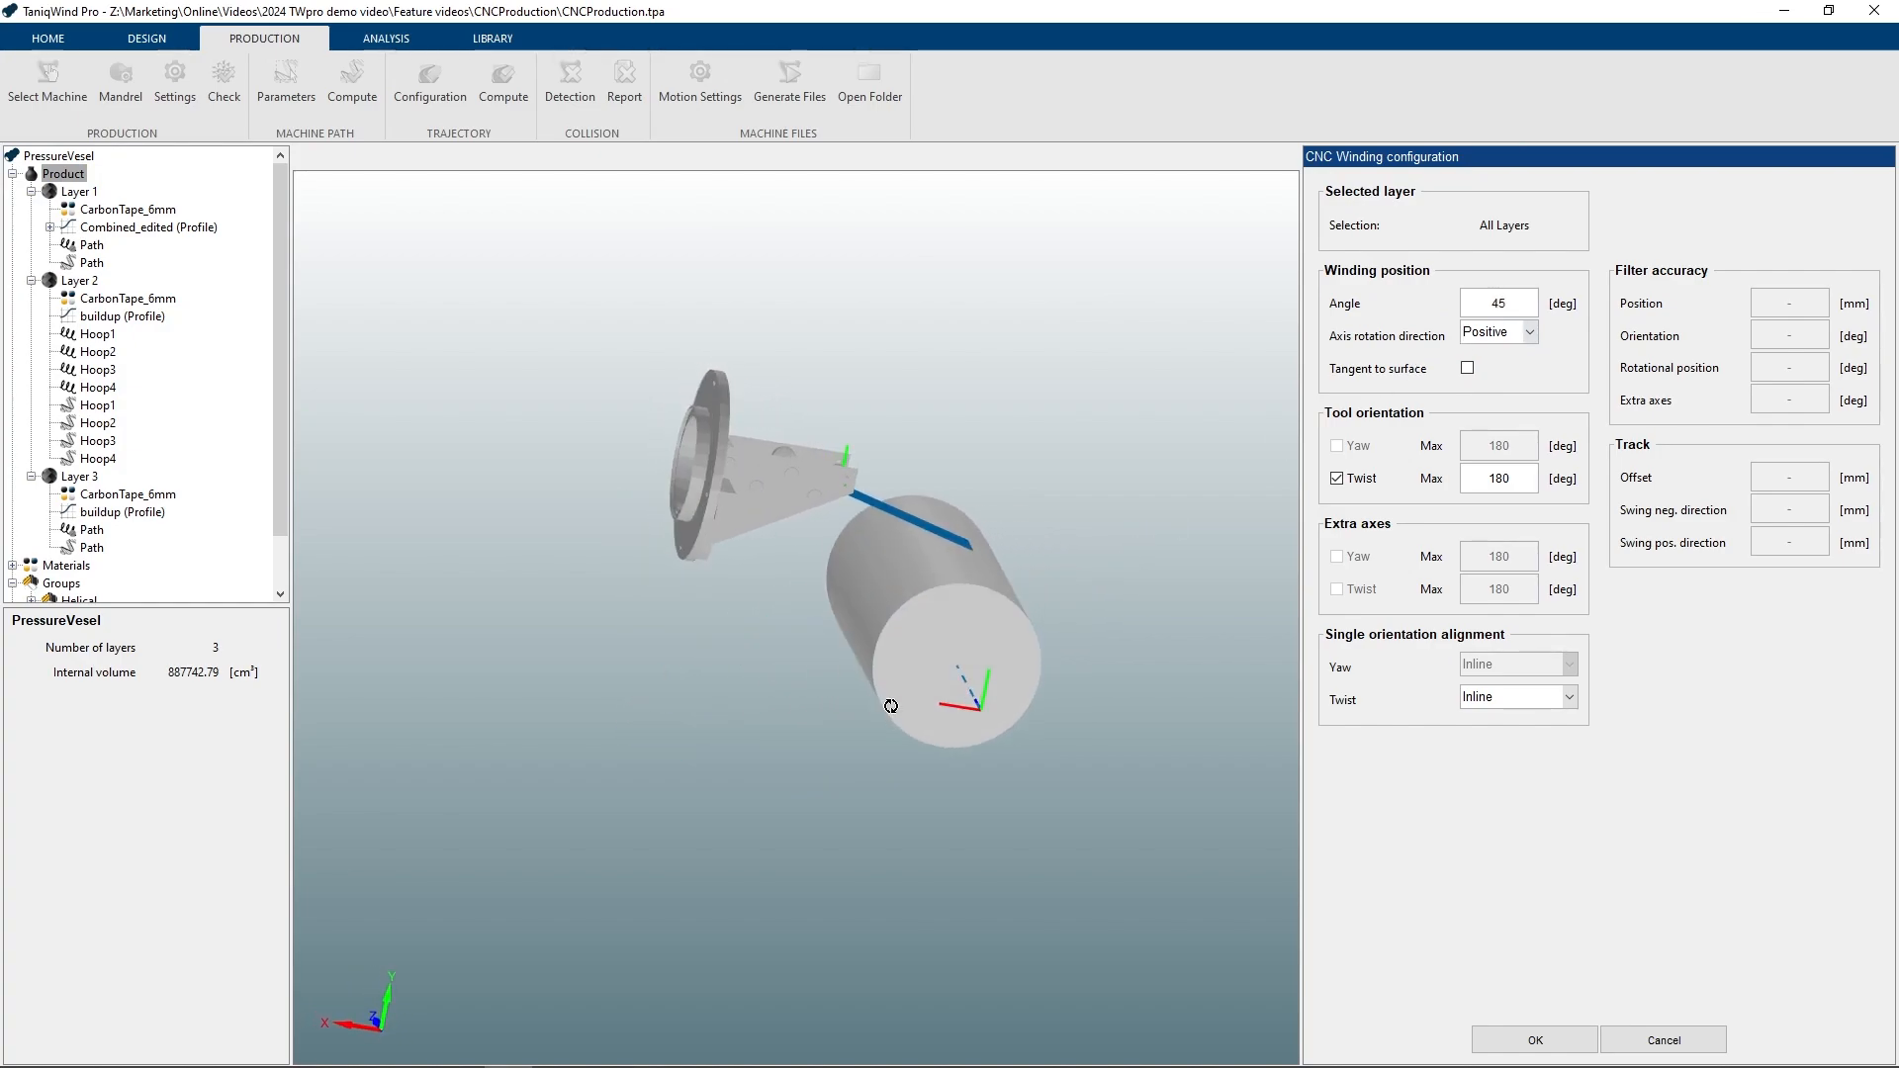
click(1468, 368)
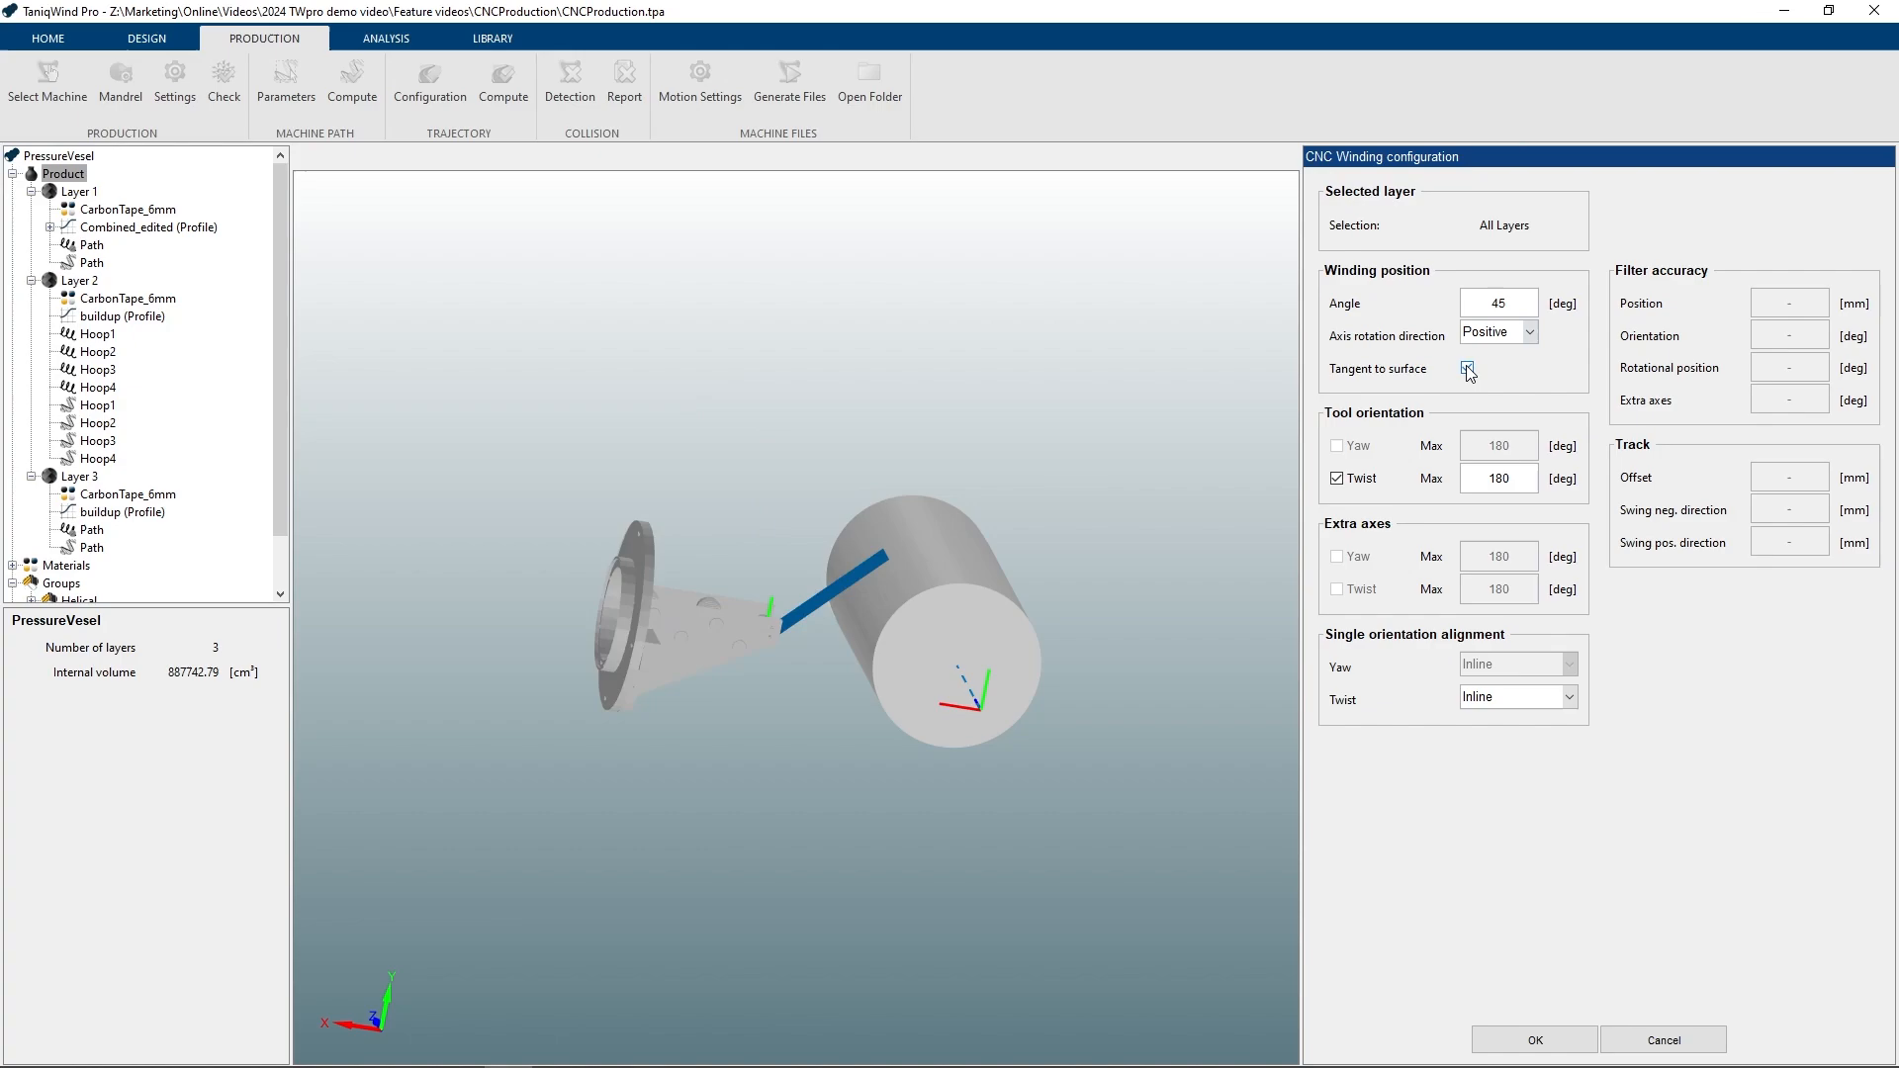
drag(1058, 585, 1035, 592)
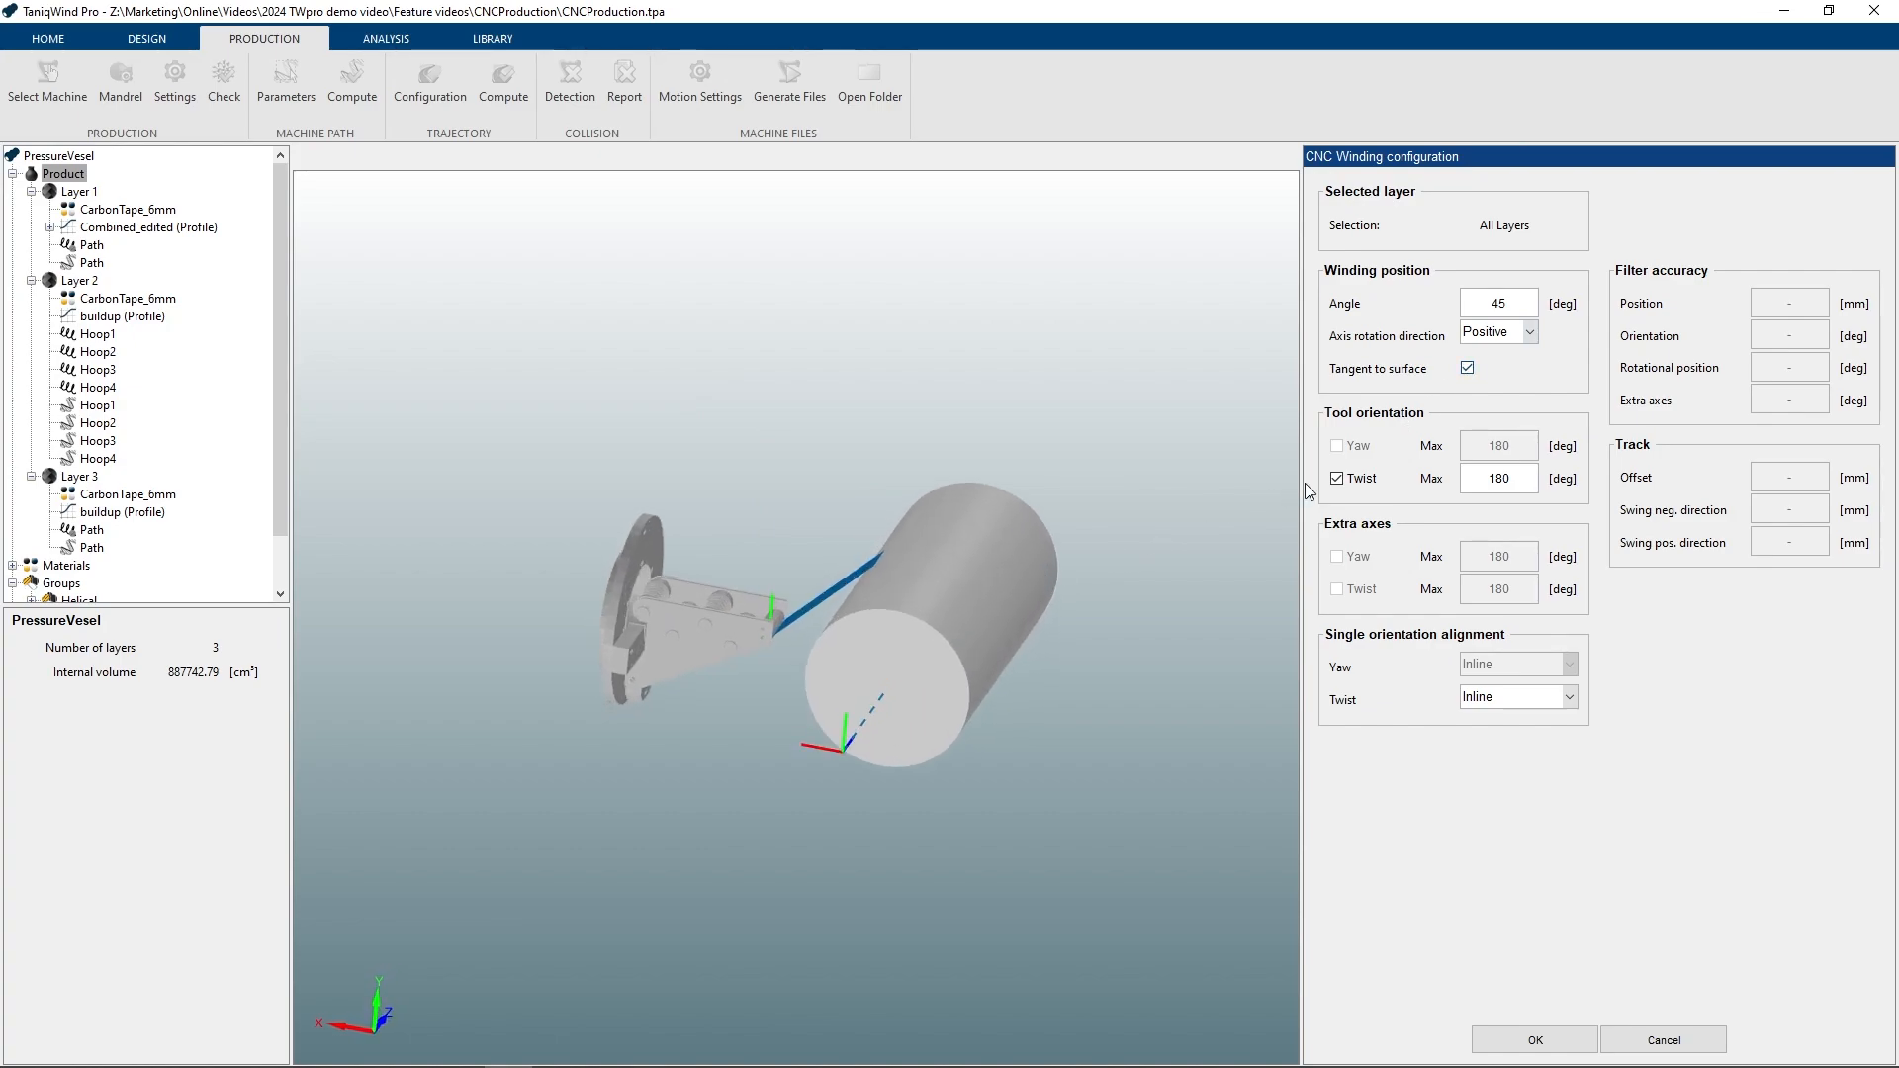
click(1466, 369)
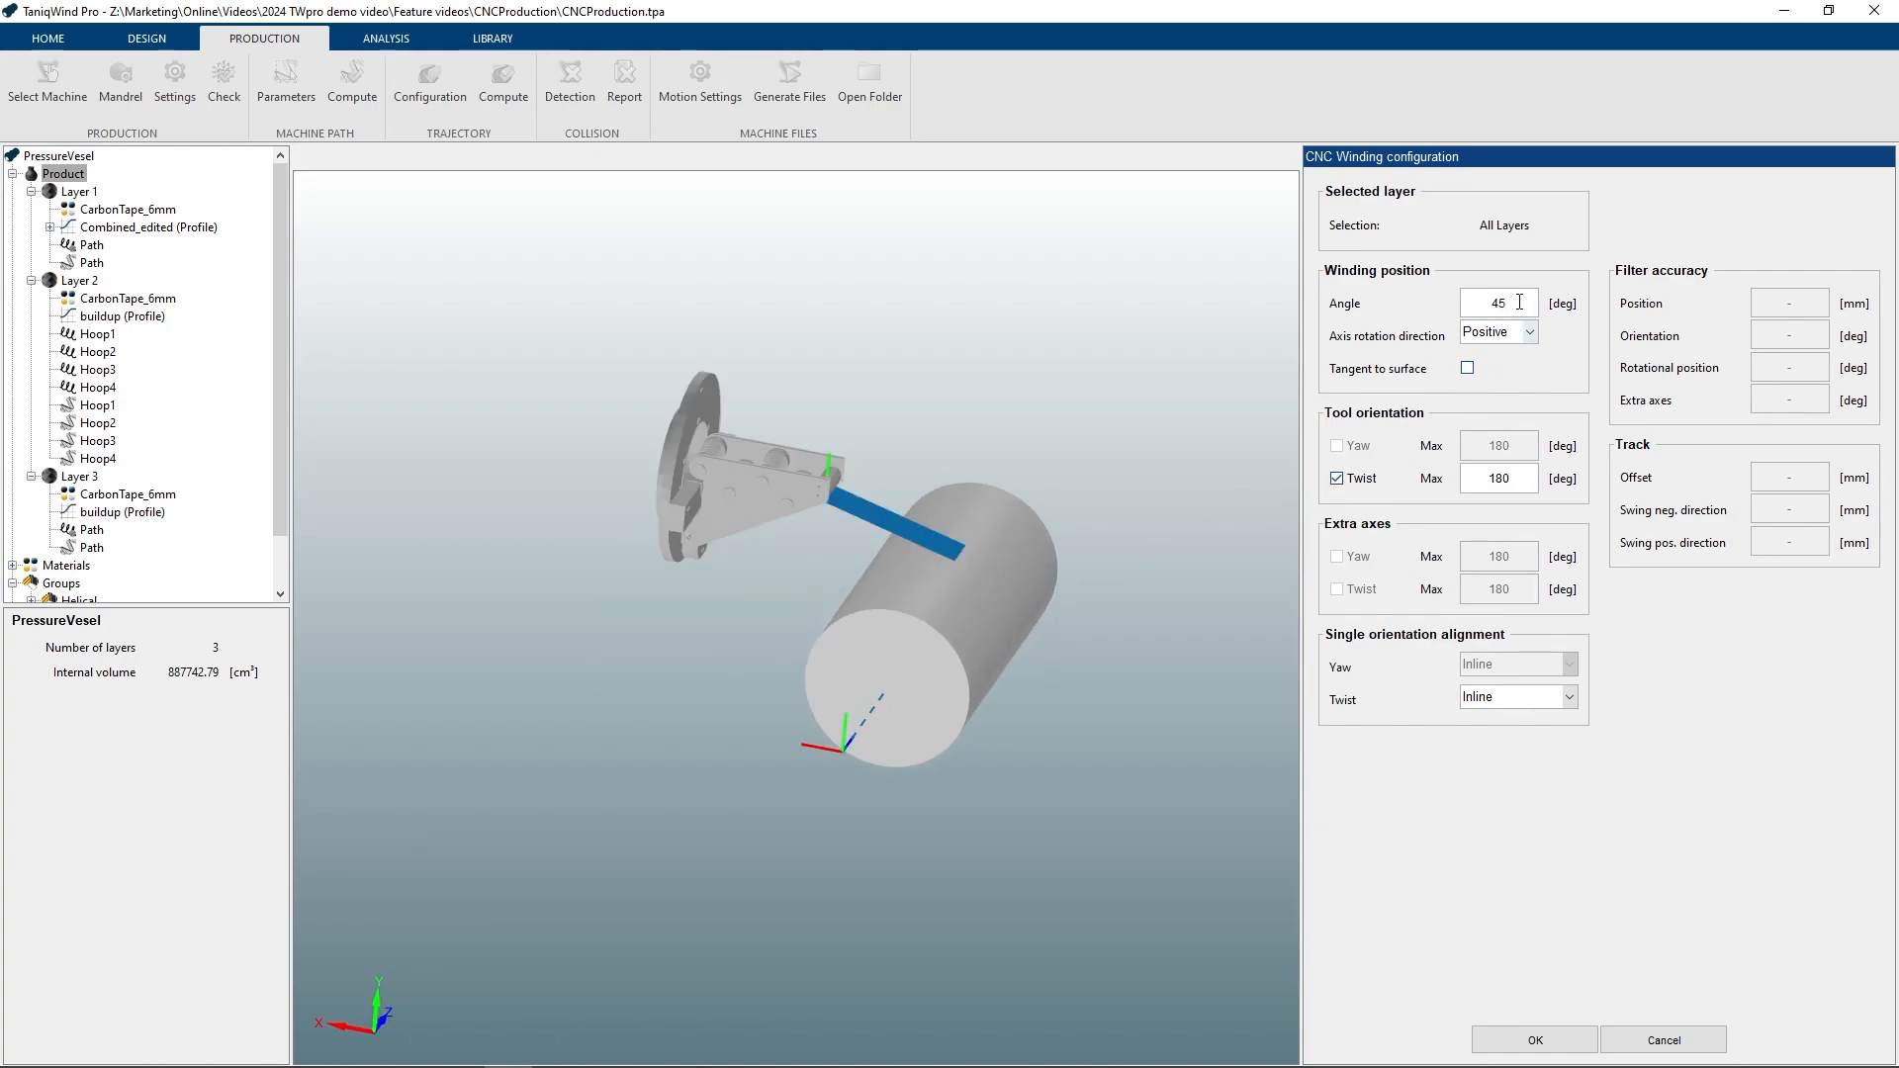
double_click(1475, 304)
text(0)
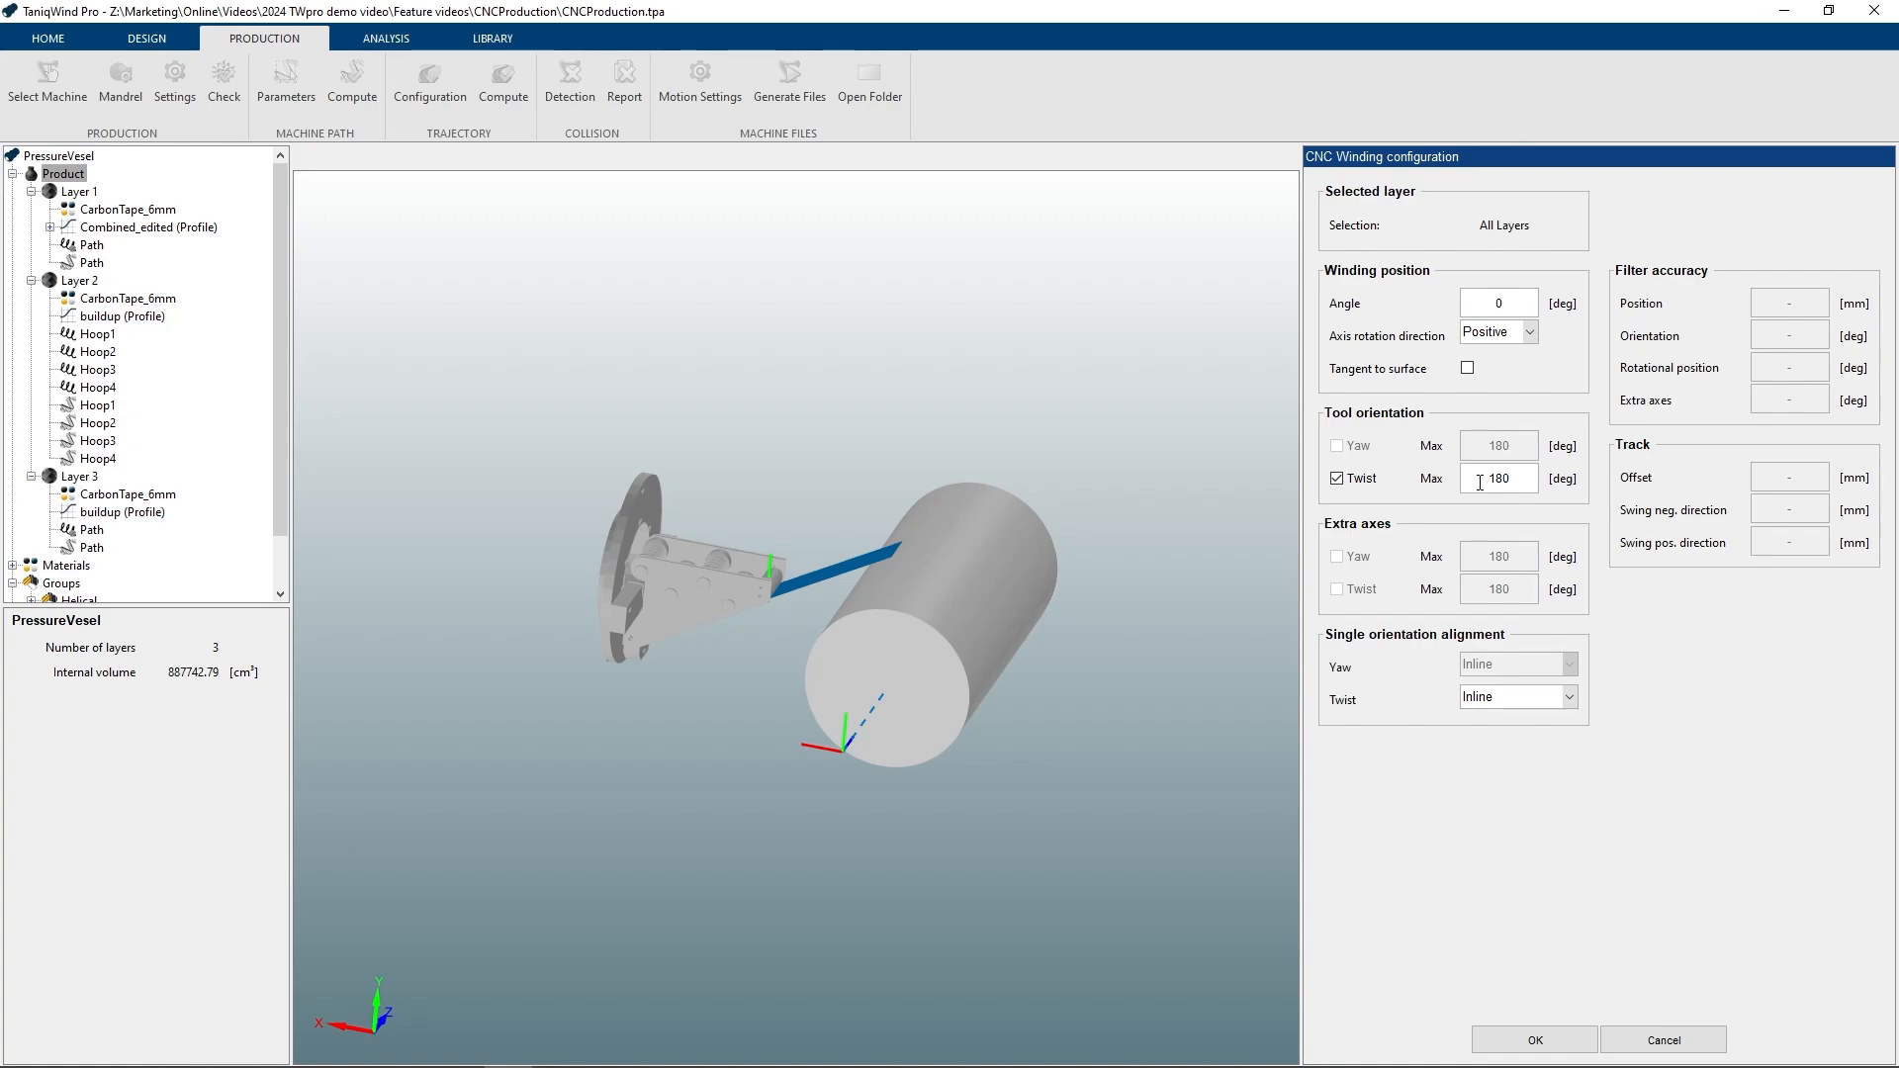
Accept the winding configuration for all layers with twist enabled up to 180° and compute the trajectories
click(1476, 489)
click(1528, 1038)
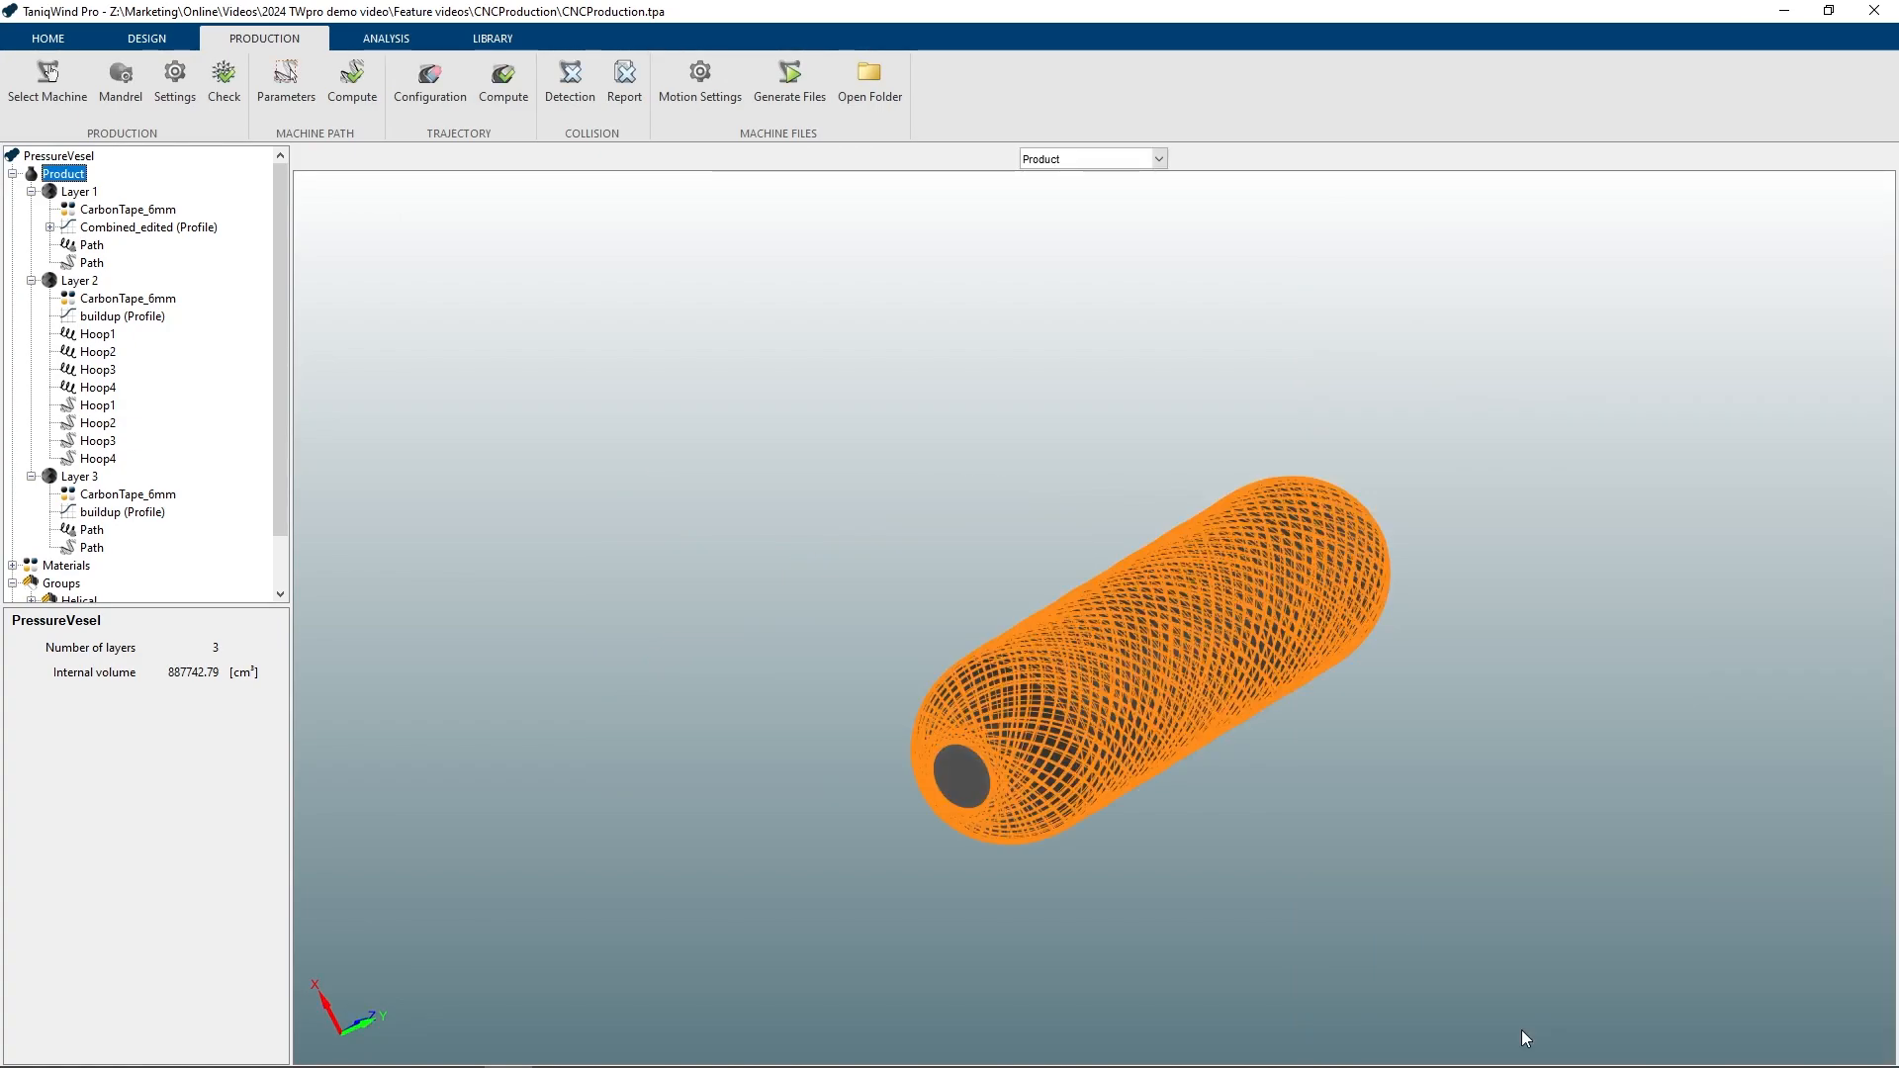
click(514, 105)
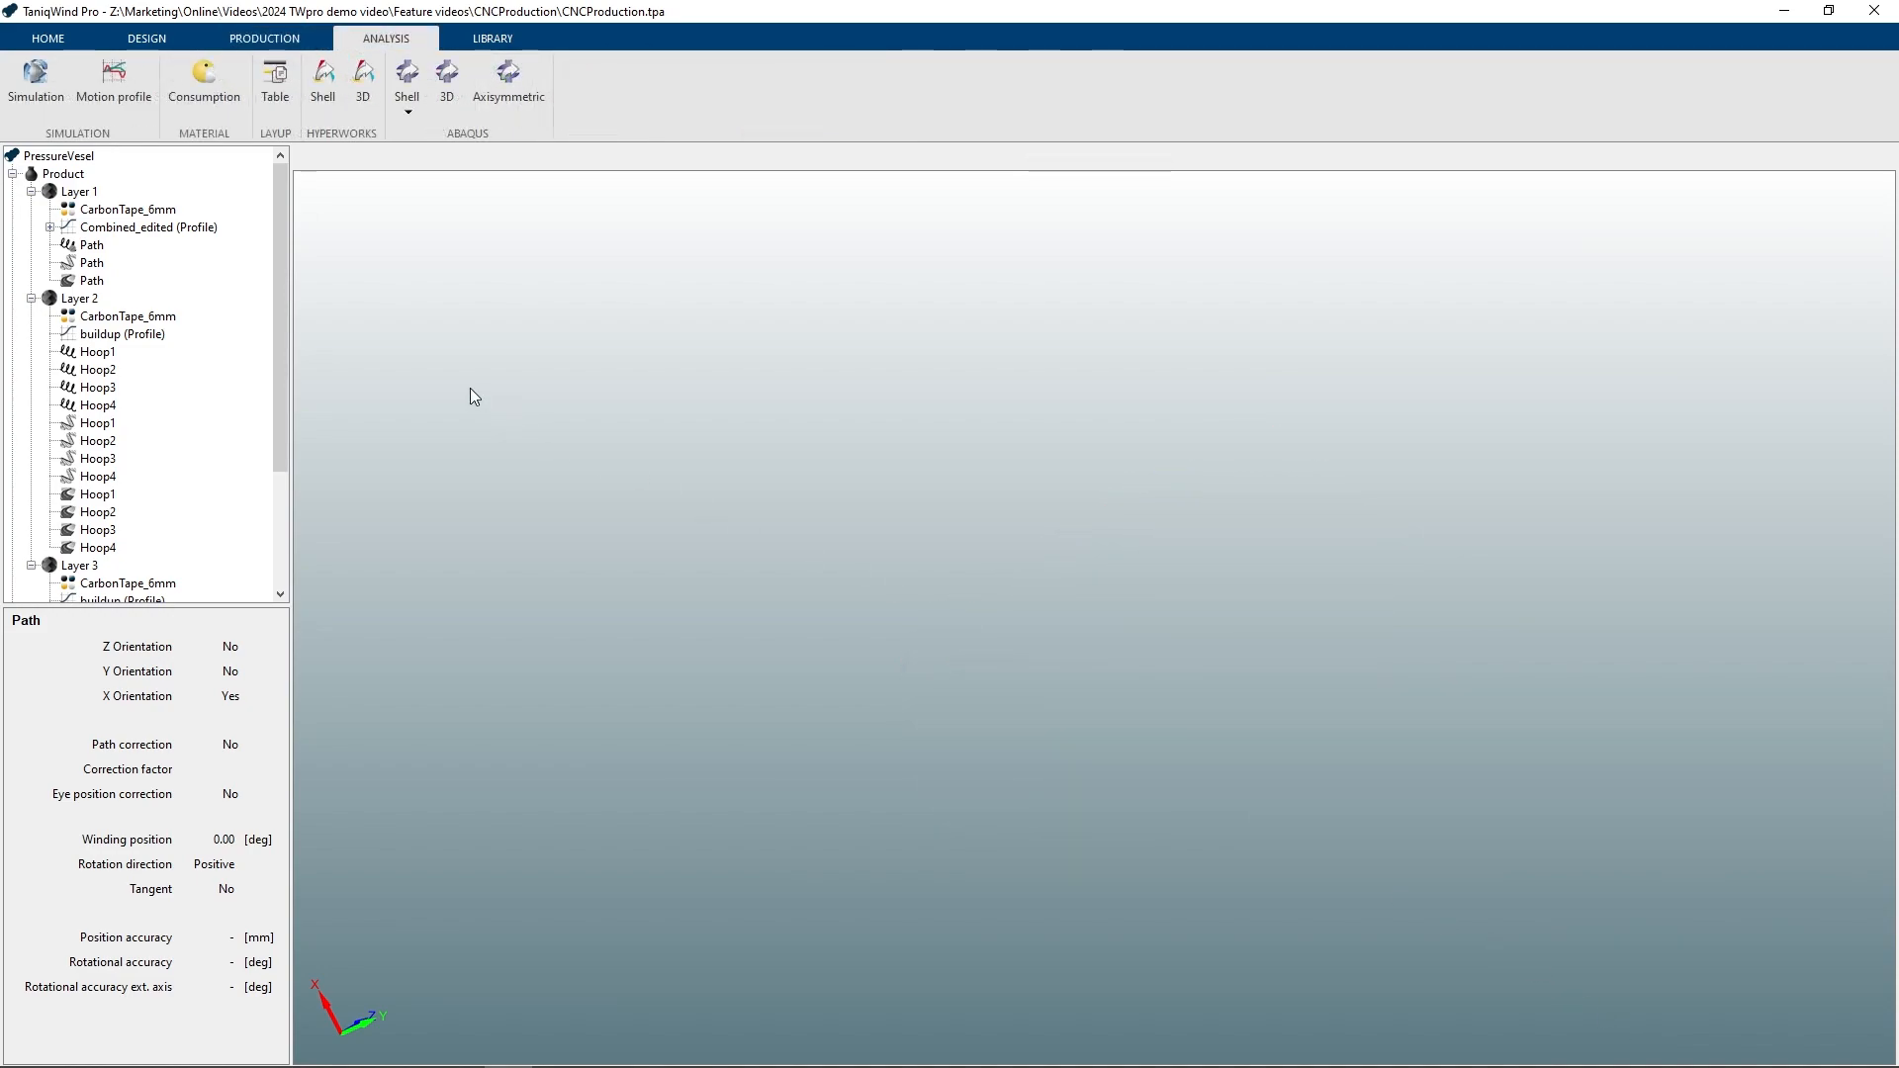
Step through Layer 1's winding simulation to point 13 of loop 1 and examine the roller's position relative to the vessel
click(36, 80)
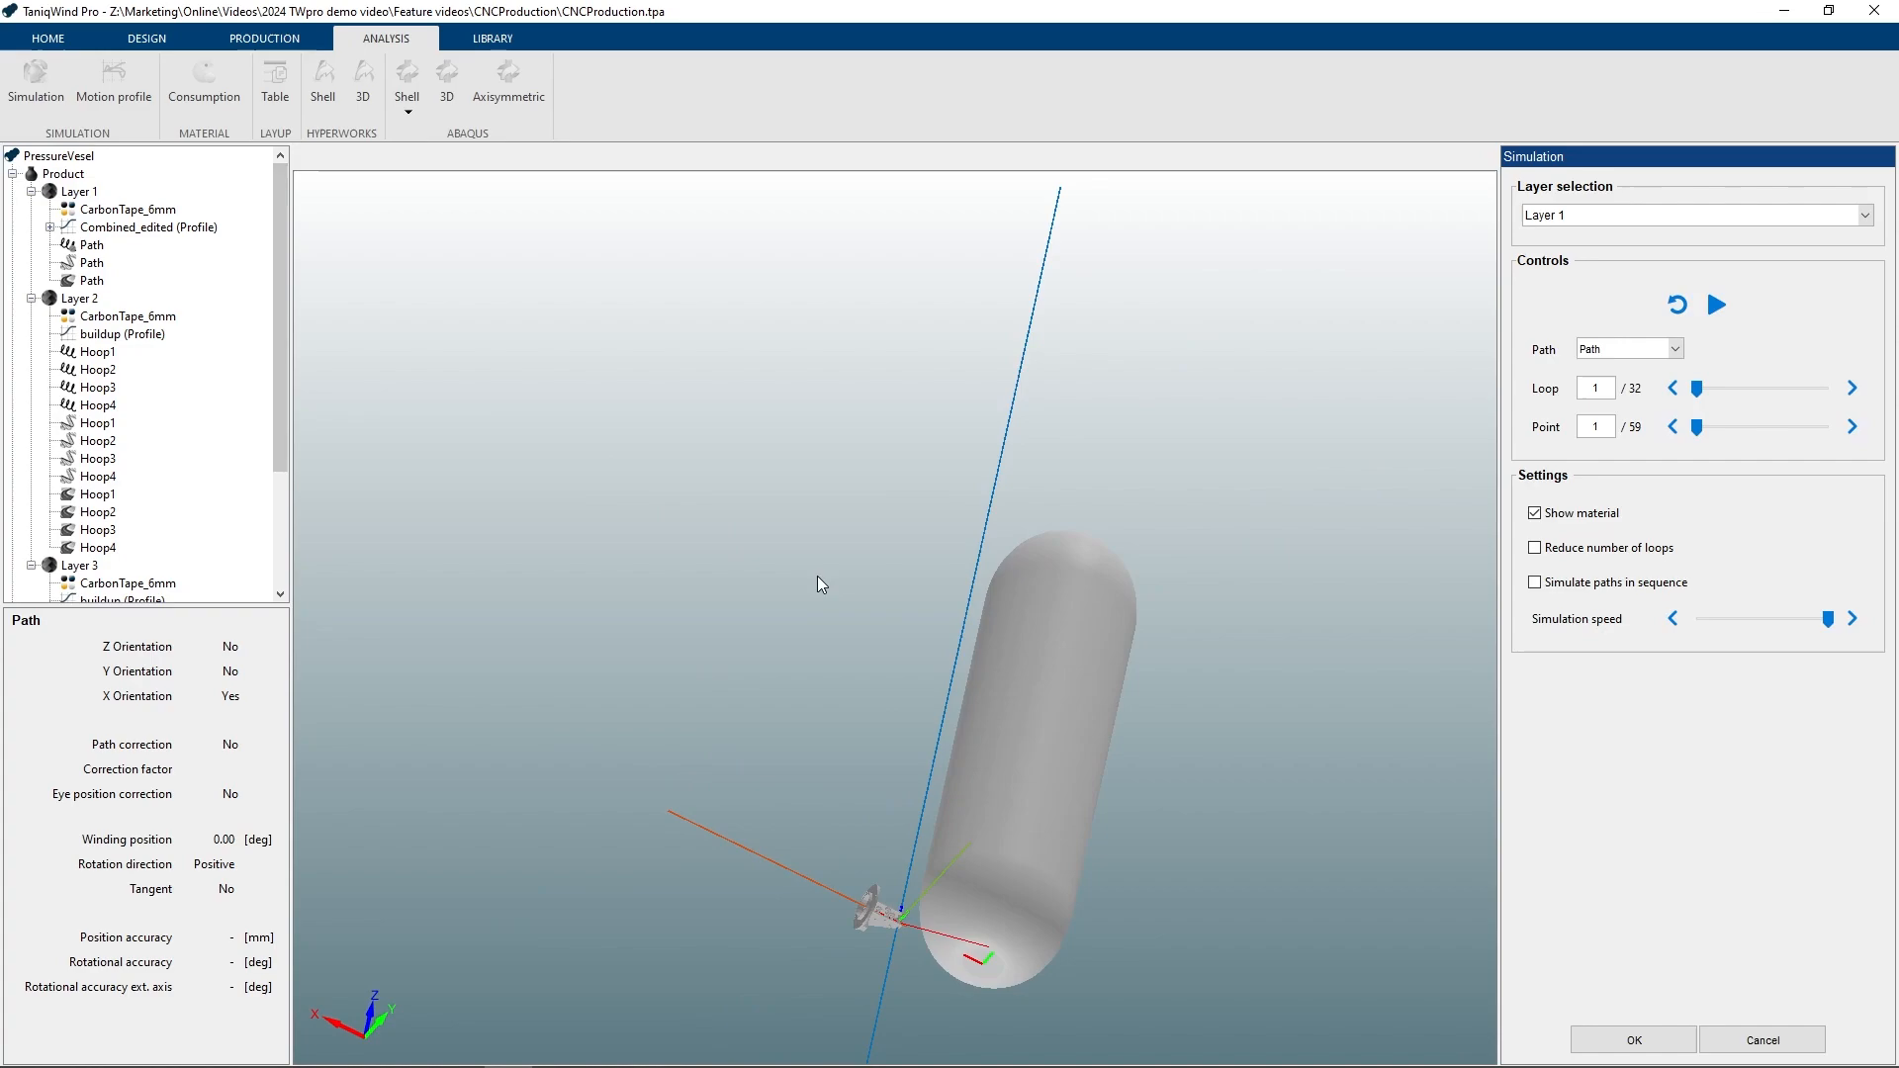
click(1851, 426)
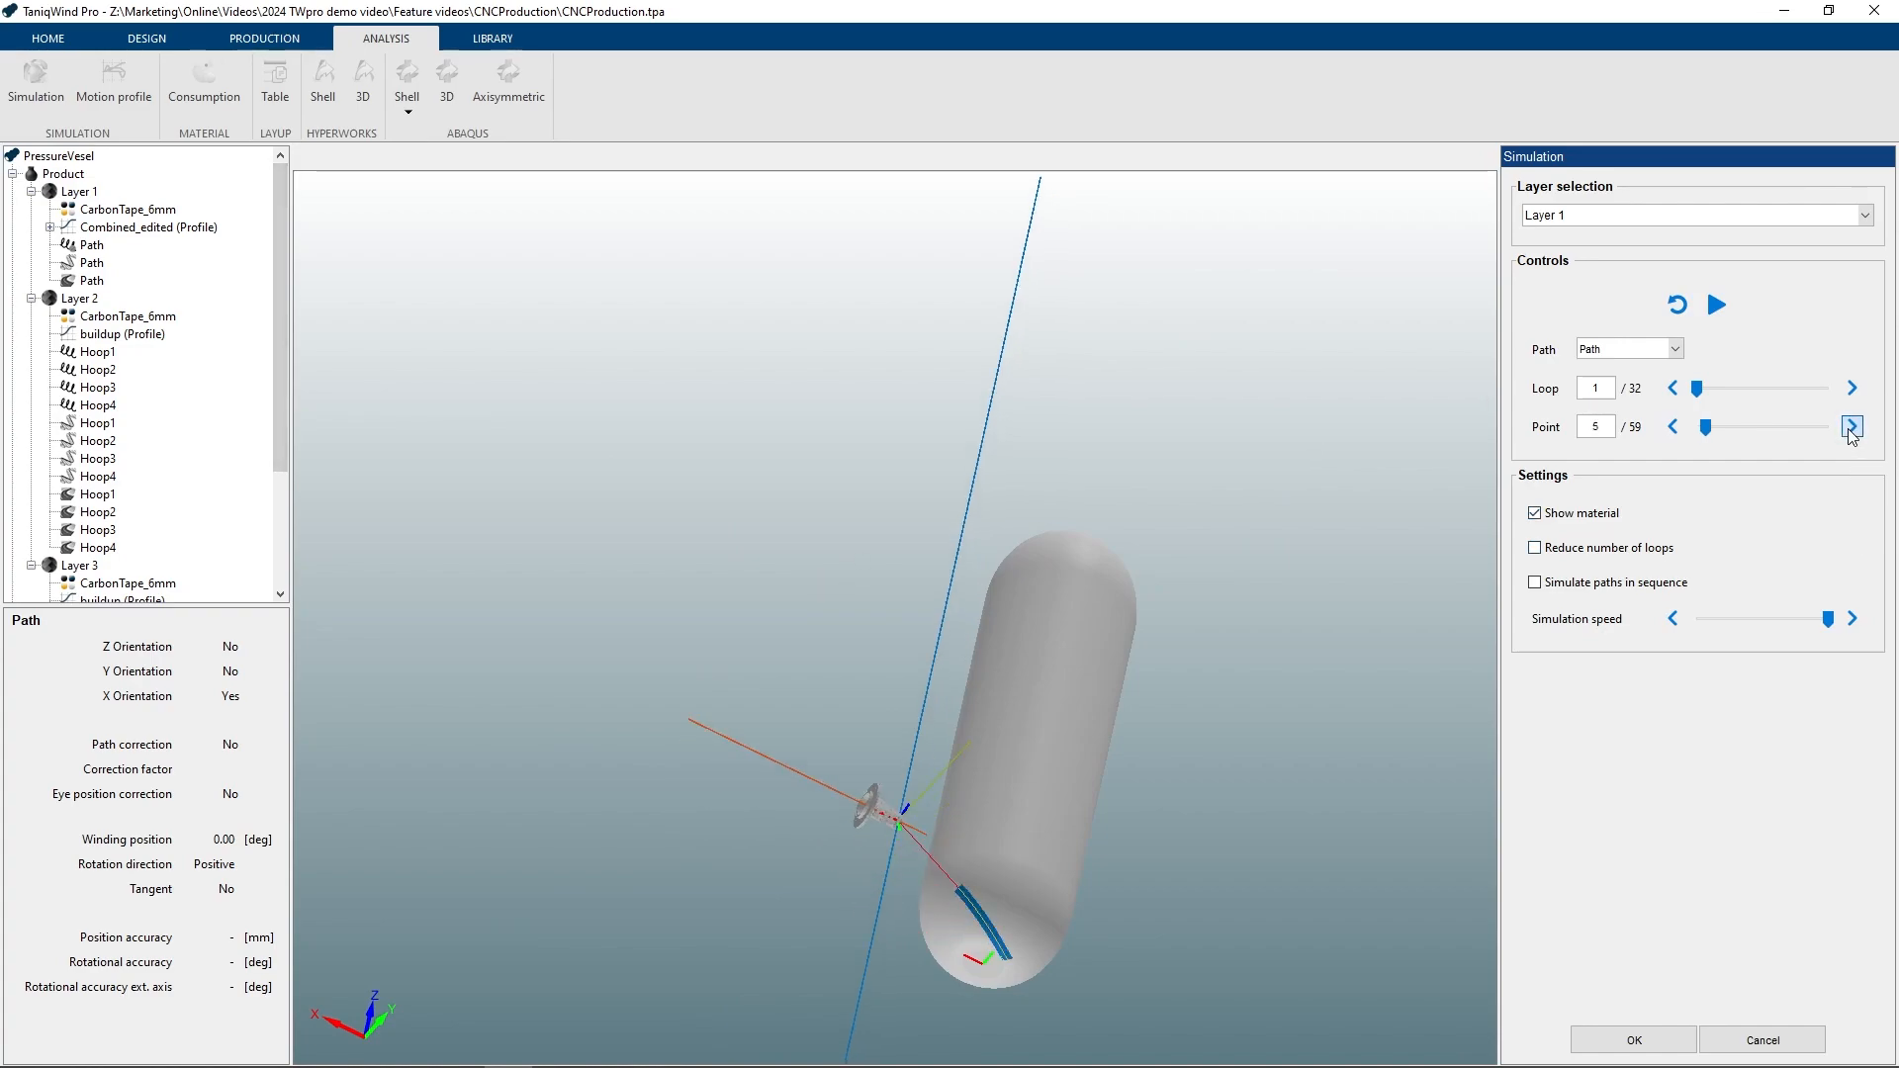
click(1848, 429)
click(1849, 429)
click(1848, 429)
click(1849, 430)
click(1849, 429)
click(1848, 430)
click(1848, 429)
click(1849, 429)
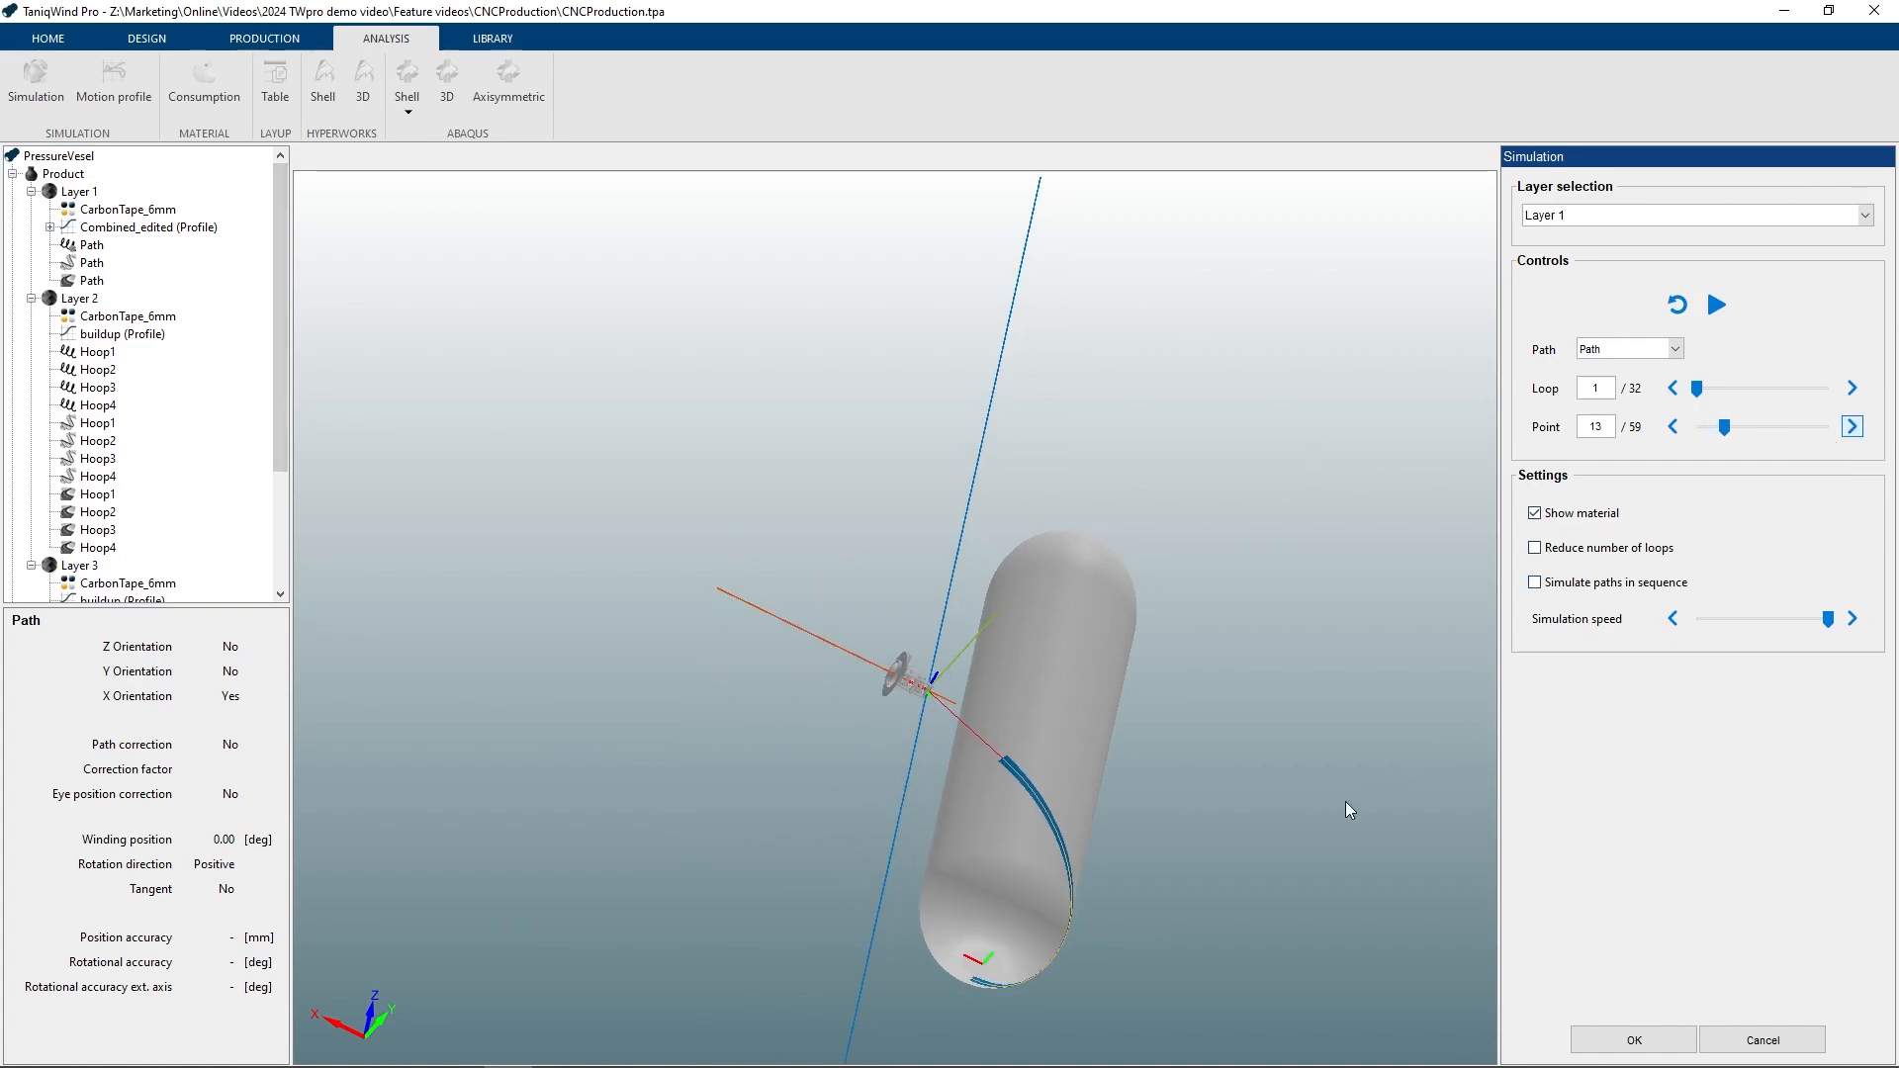
middle_drag(1346, 803, 890, 779)
scroll(859, 769, up, 5)
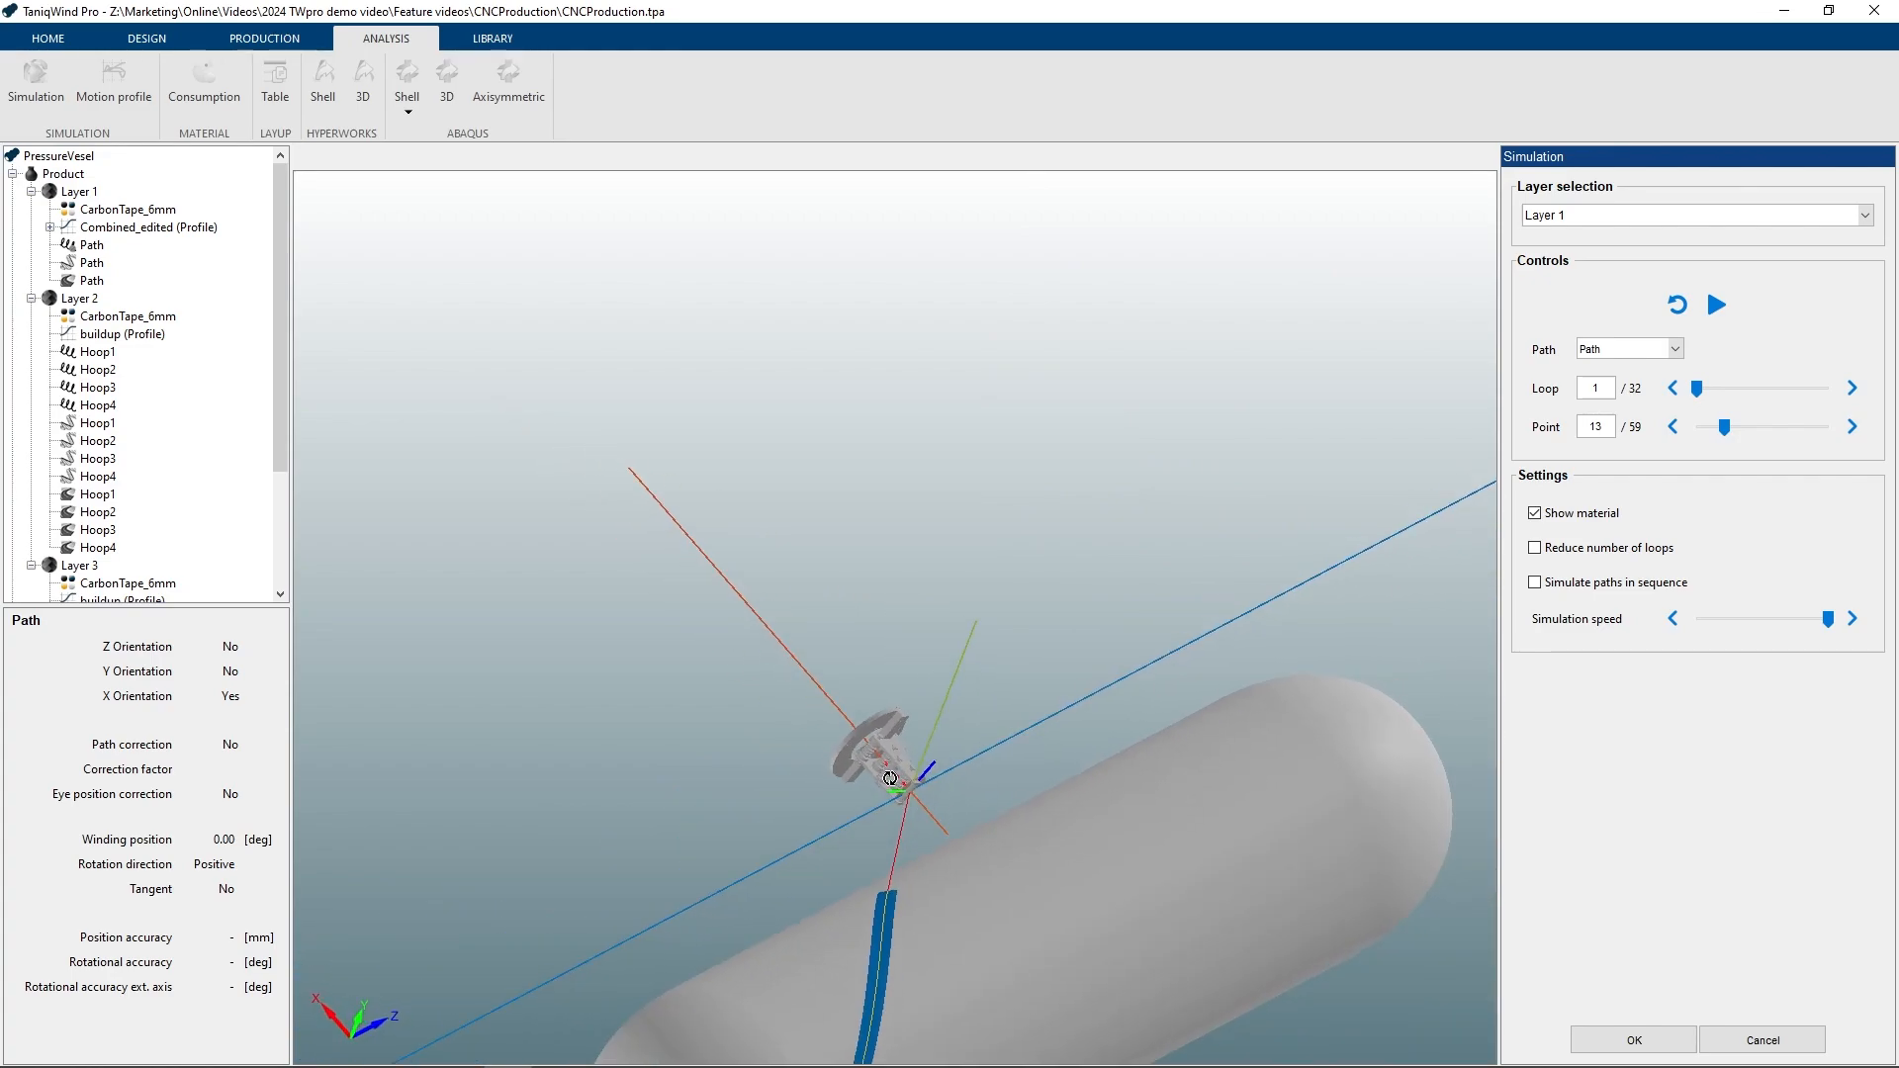
scroll(890, 778, down, 5)
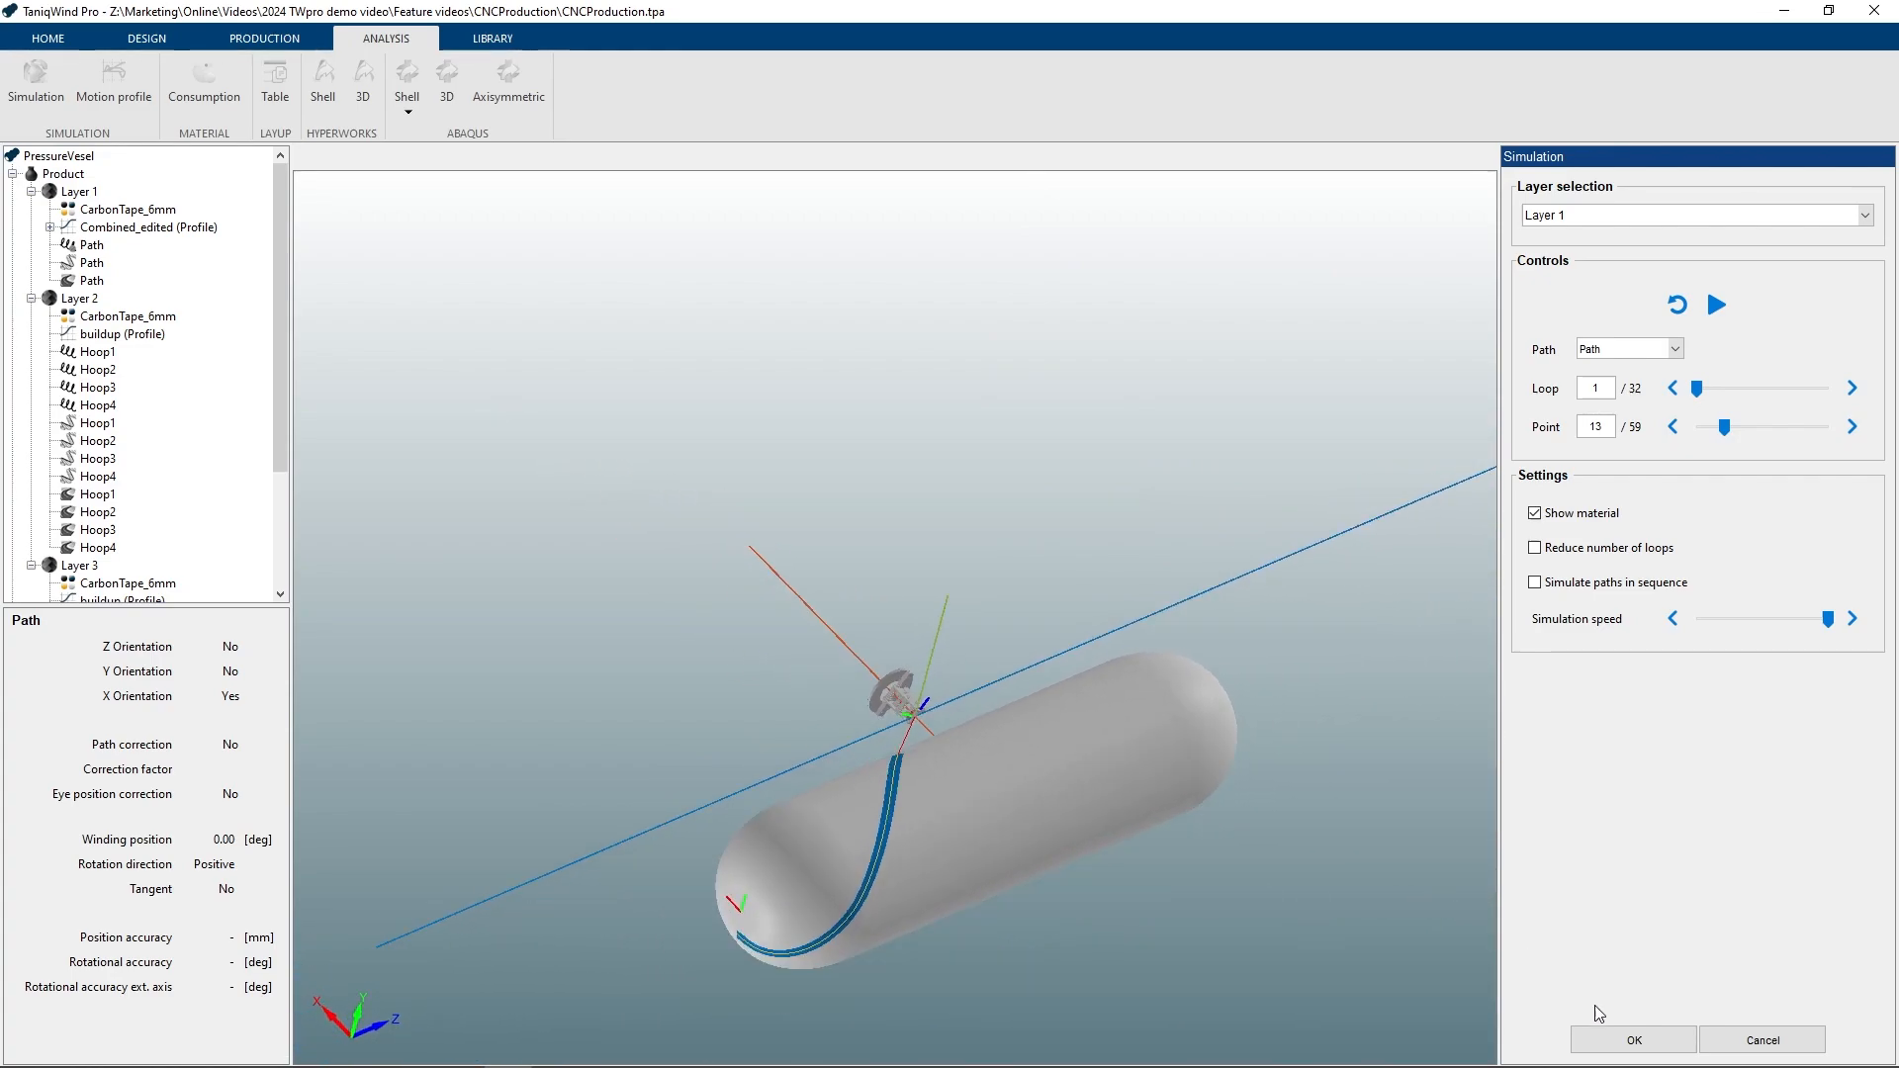
click(1622, 1039)
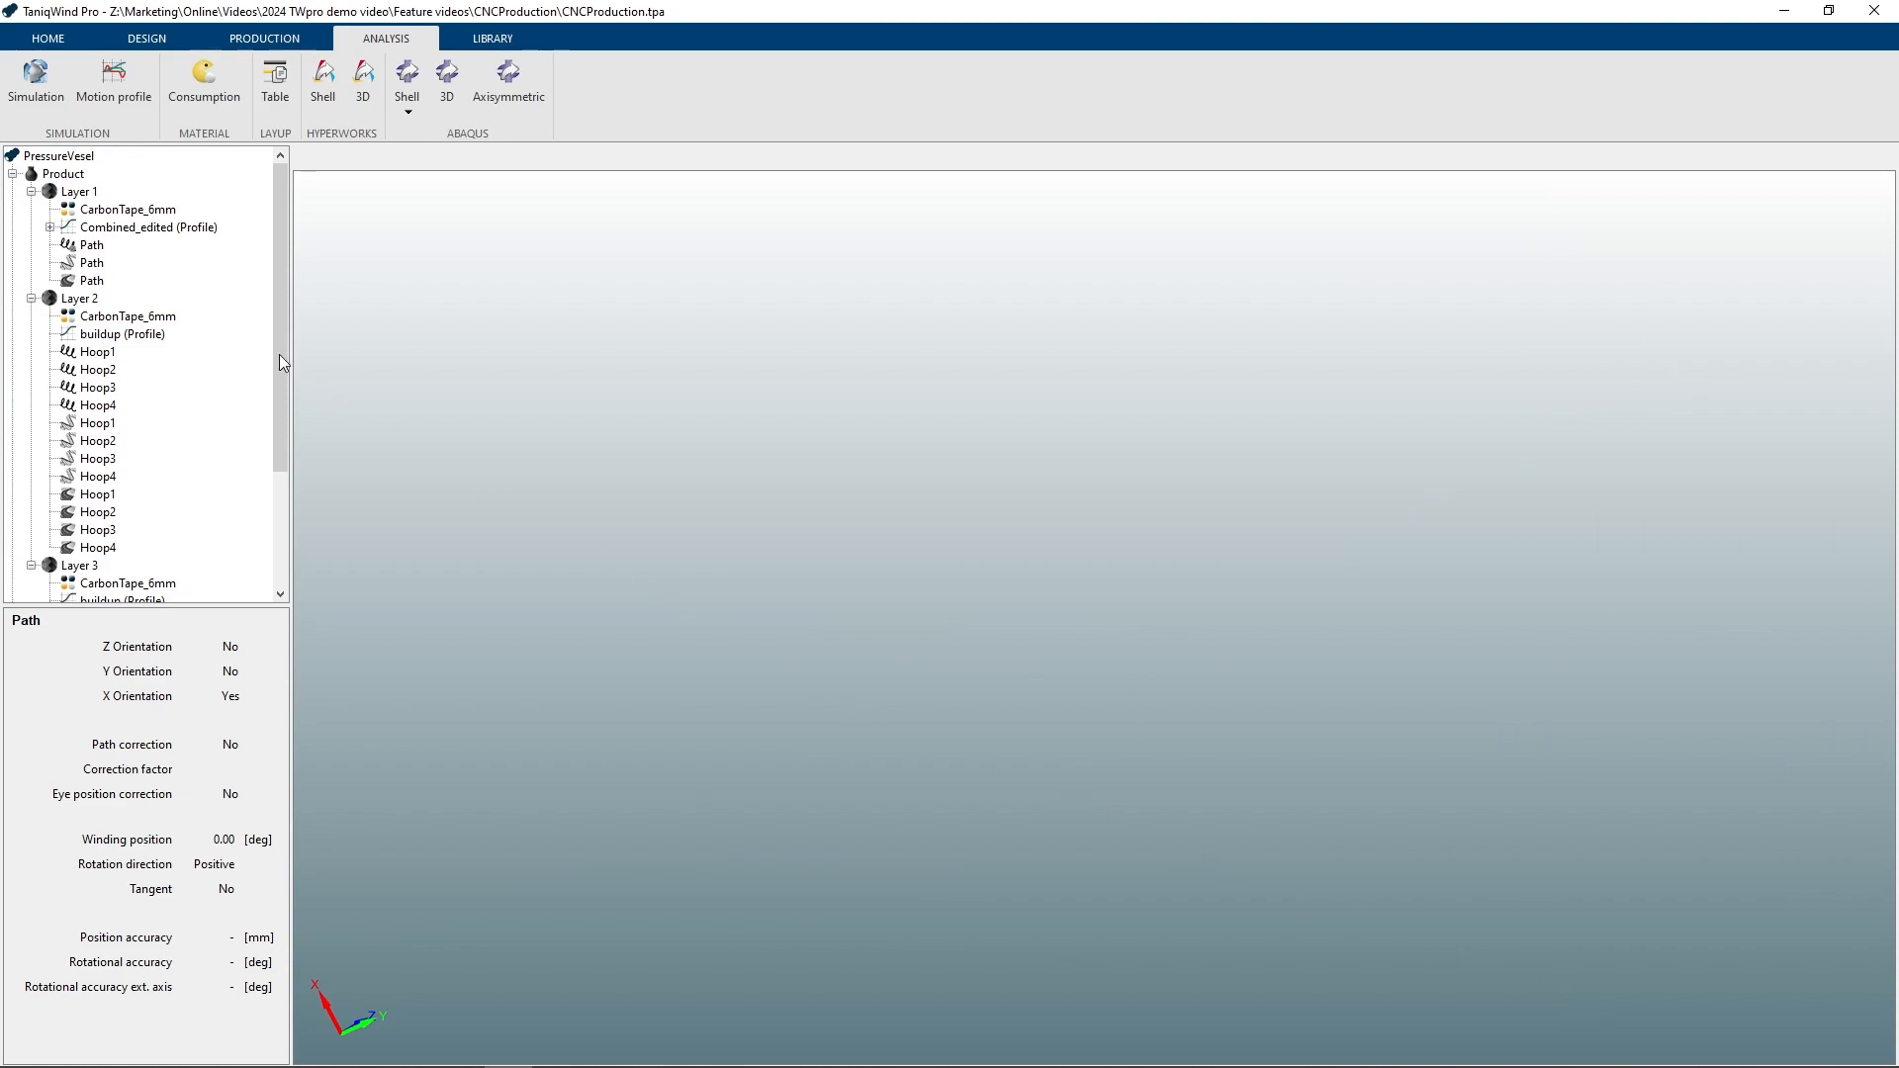
Display Layer 1's computed trajectory around the vessel
click(71, 174)
click(96, 284)
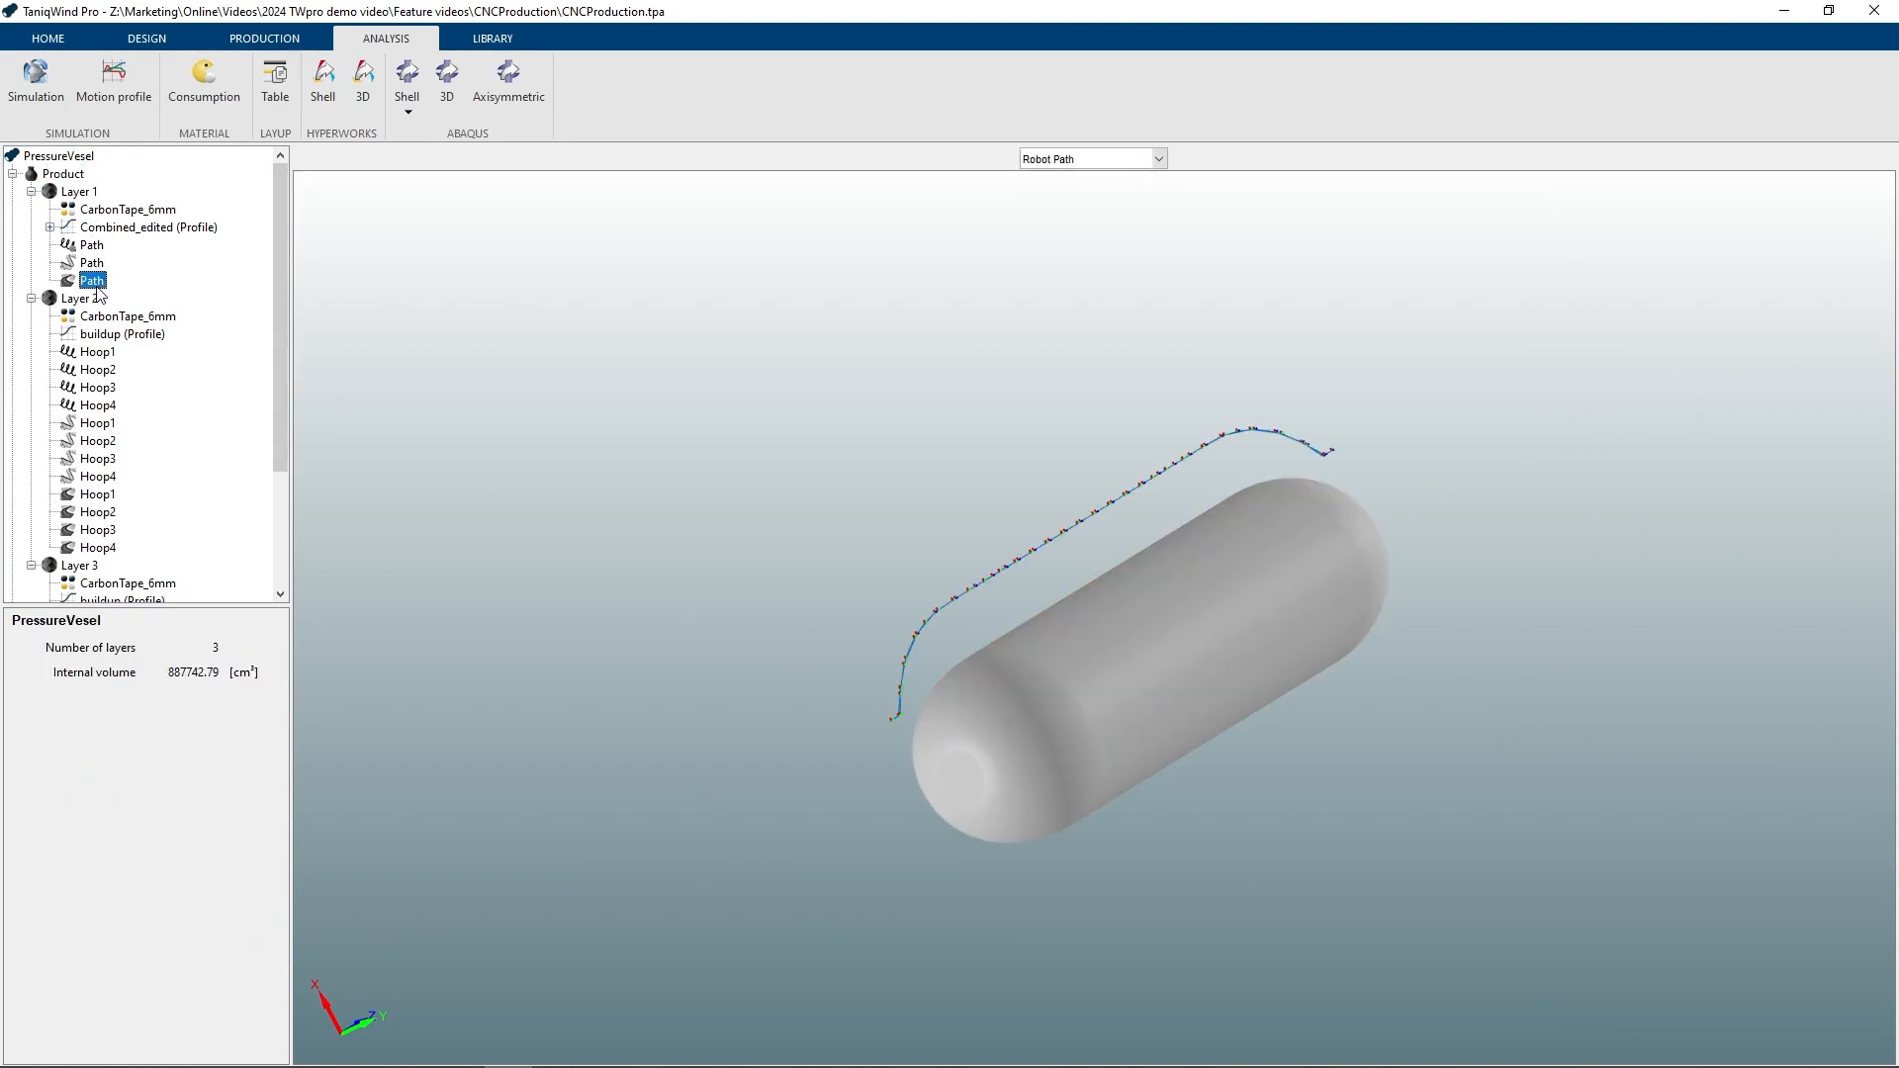